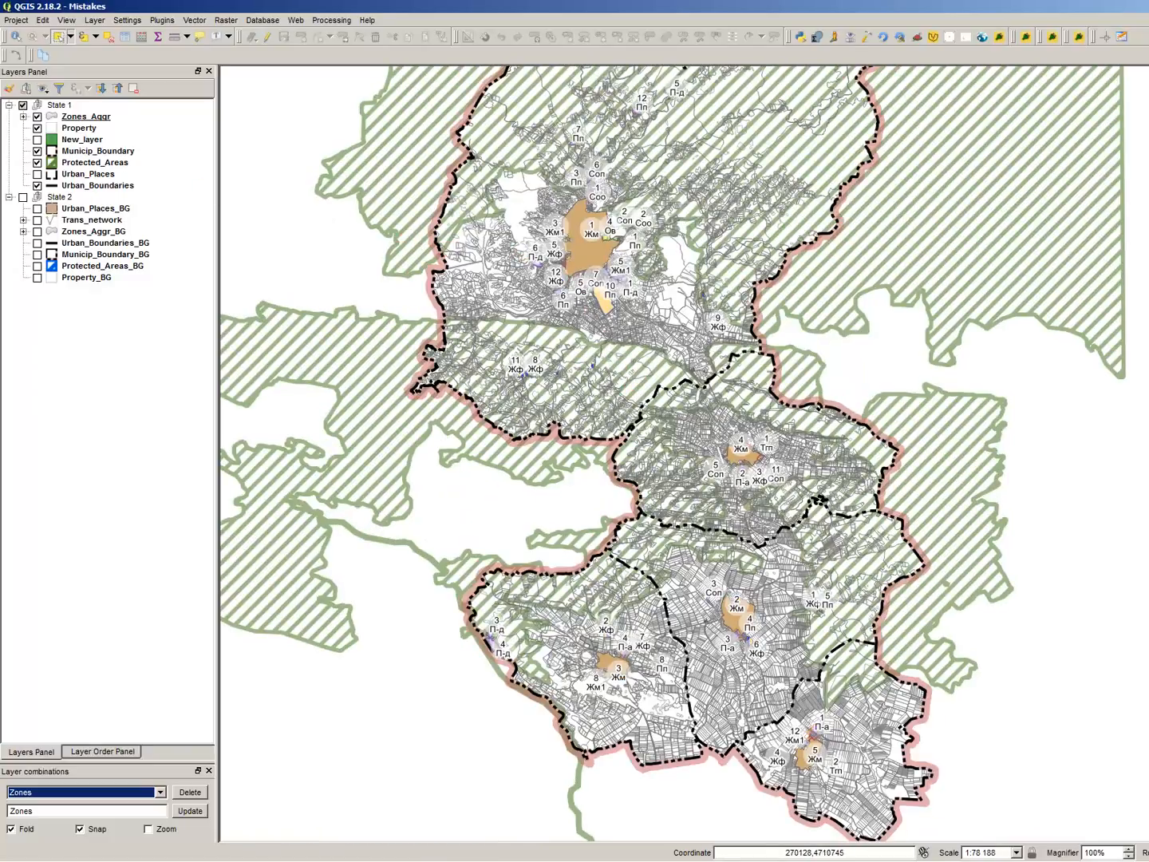
- Collapse the State 1 and State 2 layer groups
{"action": "left_click", "coordinate": [102, 164]}
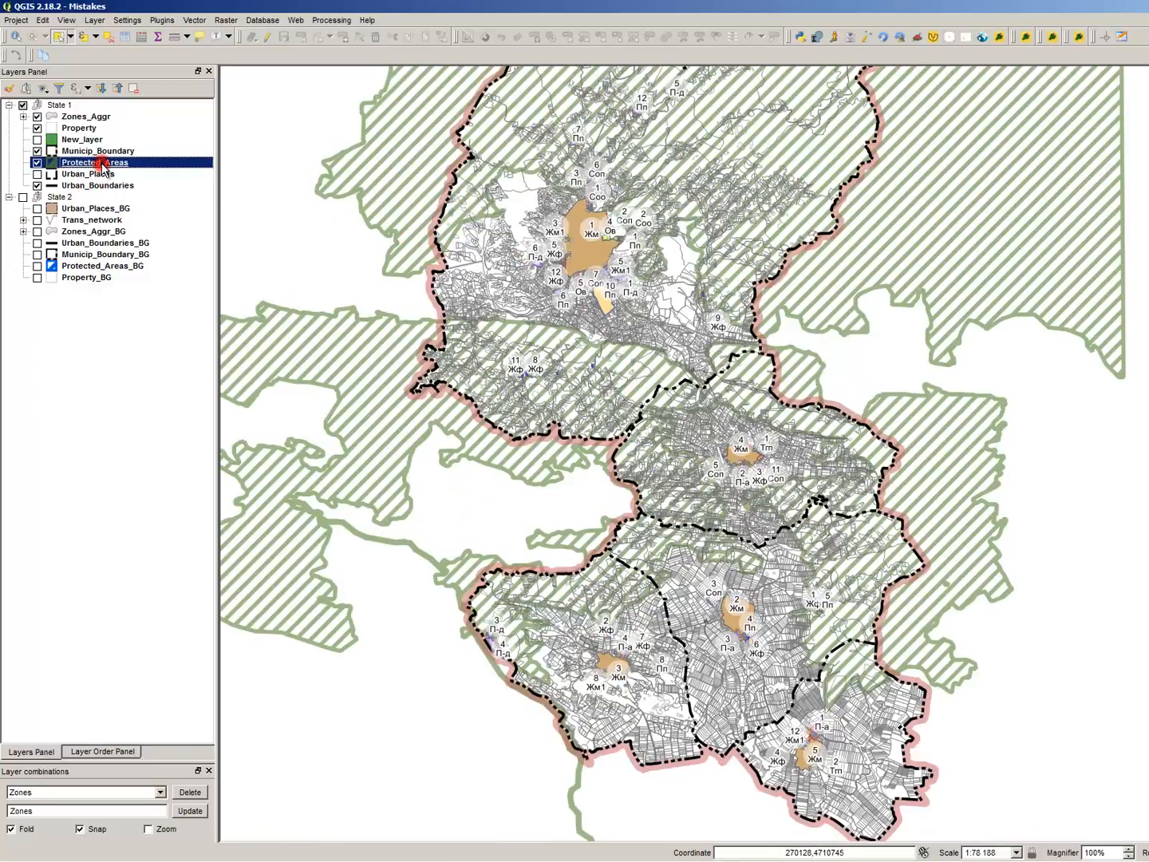
{"action": "left_click", "coordinate": [9, 104]}
{"action": "left_click", "coordinate": [9, 116]}
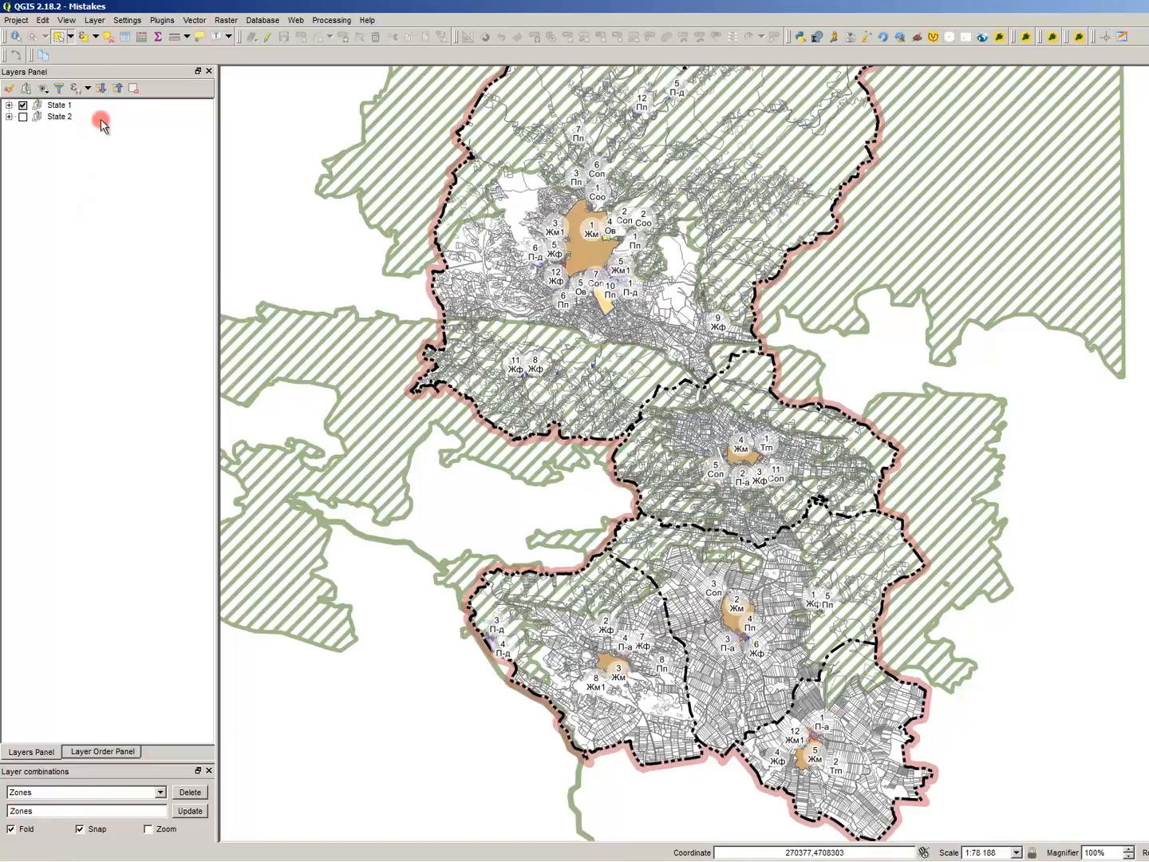
- Open the keyboard shortcut configuration and look through the actions whose names begin with Add
{"action": "left_click", "coordinate": [119, 21]}
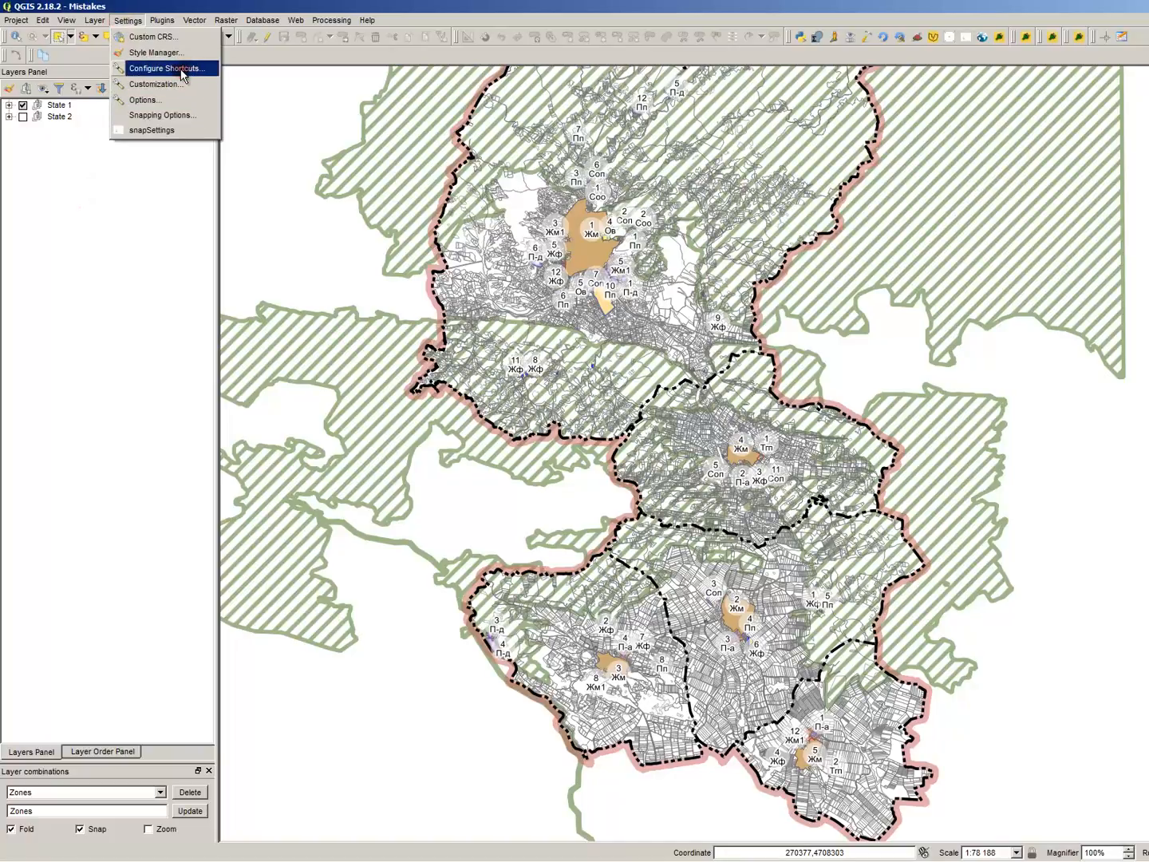
{"action": "left_click", "coordinate": [143, 68]}
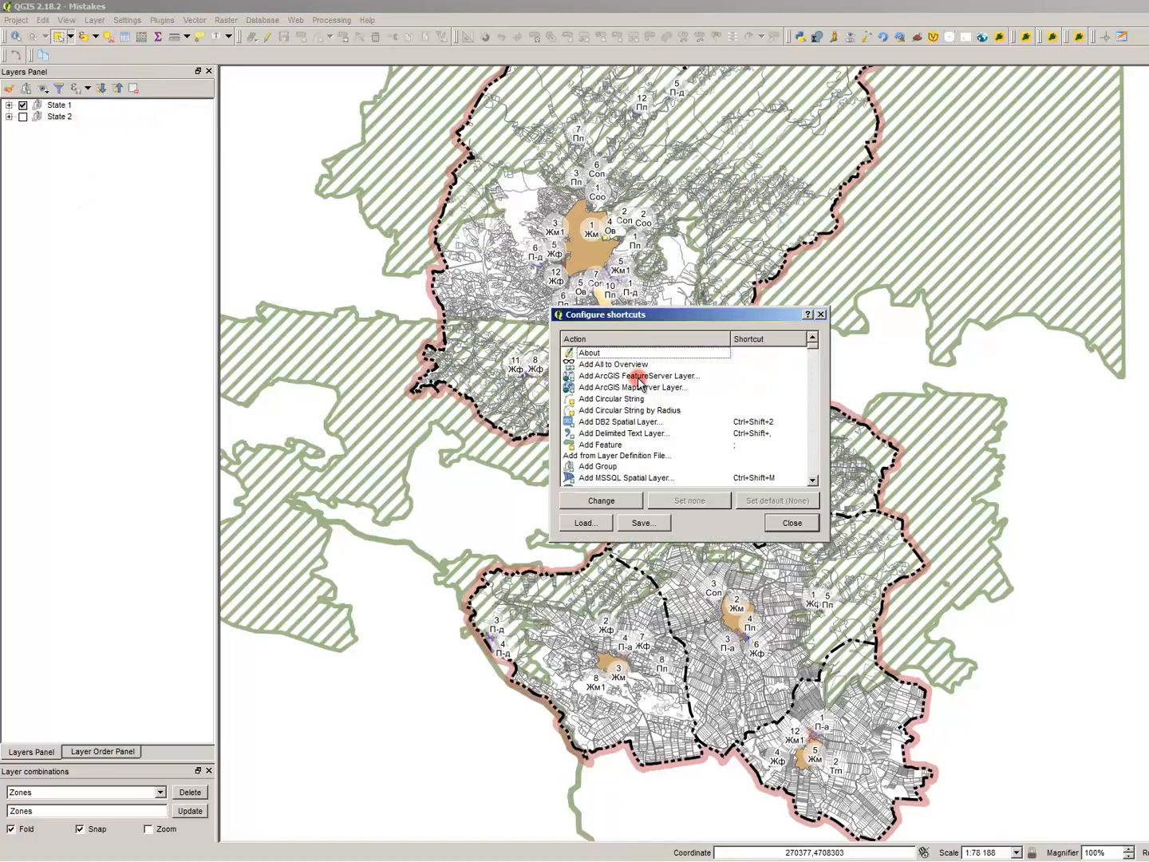
{"action": "left_click", "coordinate": [636, 375]}
{"action": "scroll", "coordinate": [664, 390], "scroll_direction": "down", "scroll_amount": 1}
{"action": "scroll", "coordinate": [666, 390], "scroll_direction": "down", "scroll_amount": 2}
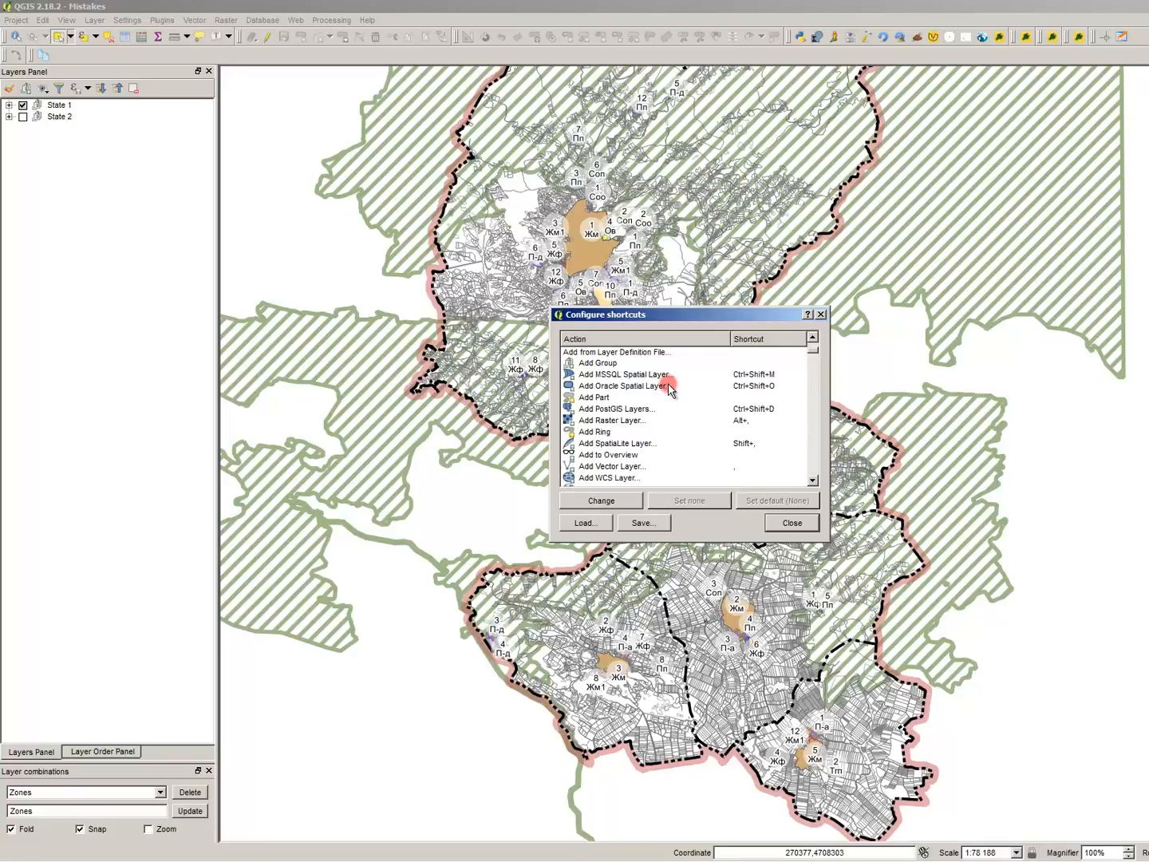
{"action": "scroll", "coordinate": [674, 383], "scroll_direction": "down", "scroll_amount": 4}
{"action": "scroll", "coordinate": [677, 389], "scroll_direction": "up", "scroll_amount": 1}
{"action": "scroll", "coordinate": [675, 389], "scroll_direction": "up", "scroll_amount": 2}
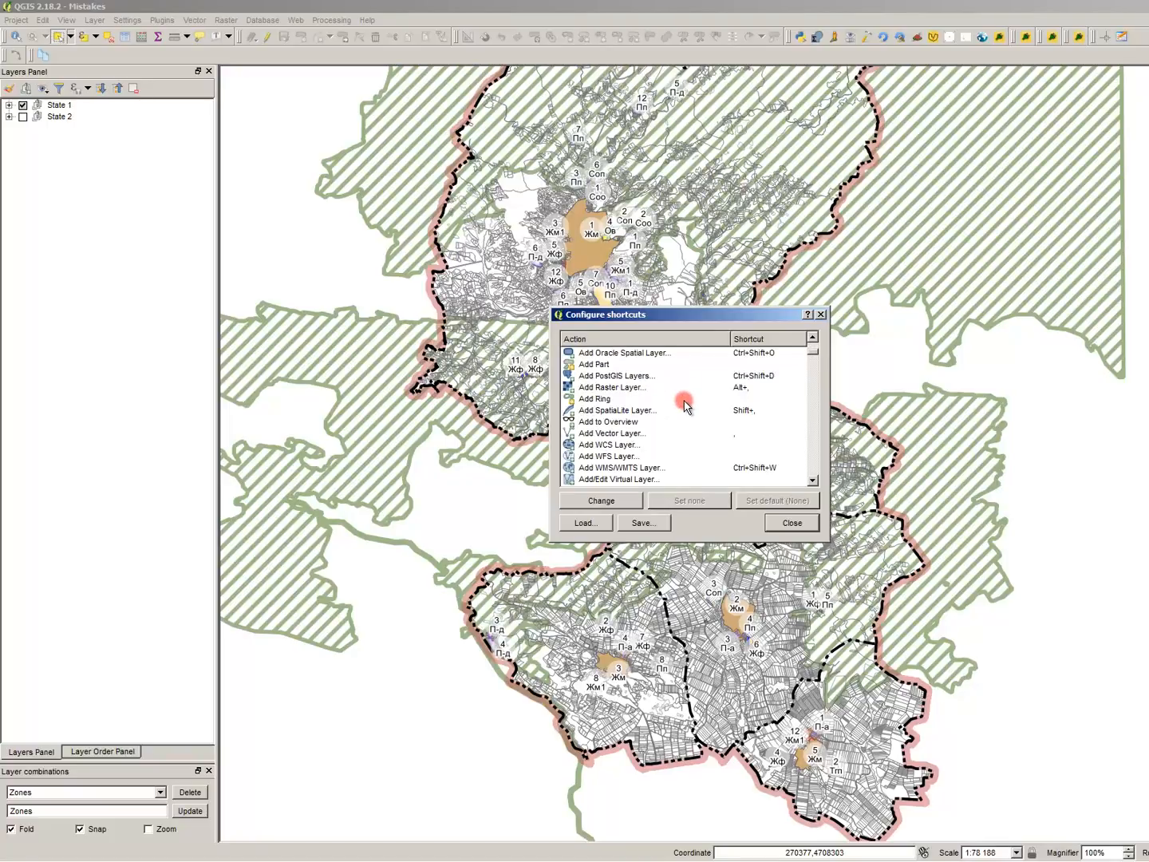
- Start changing the shortcut of the Add WCS Layer action and close the shortcut configuration without assigning one
{"action": "left_click", "coordinate": [680, 422]}
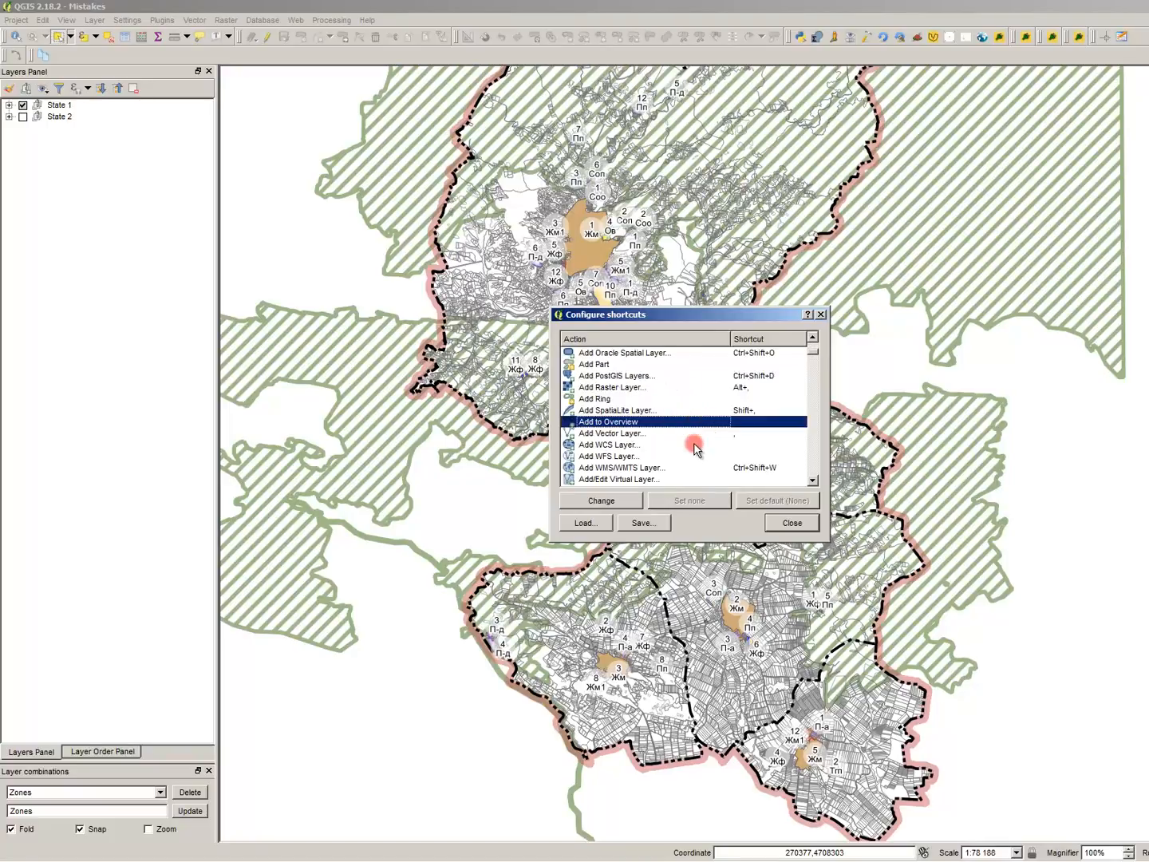
{"action": "left_click", "coordinate": [684, 434]}
{"action": "left_click", "coordinate": [747, 444]}
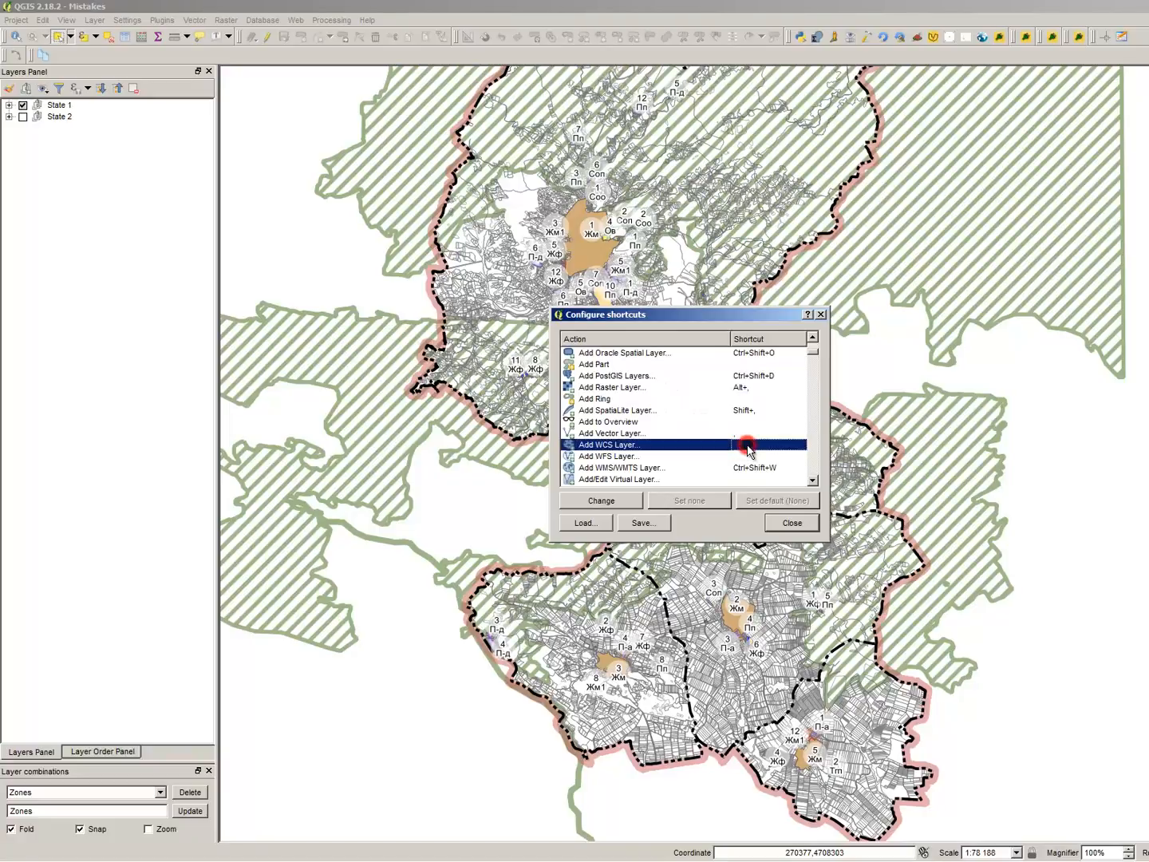
{"action": "left_click", "coordinate": [602, 501]}
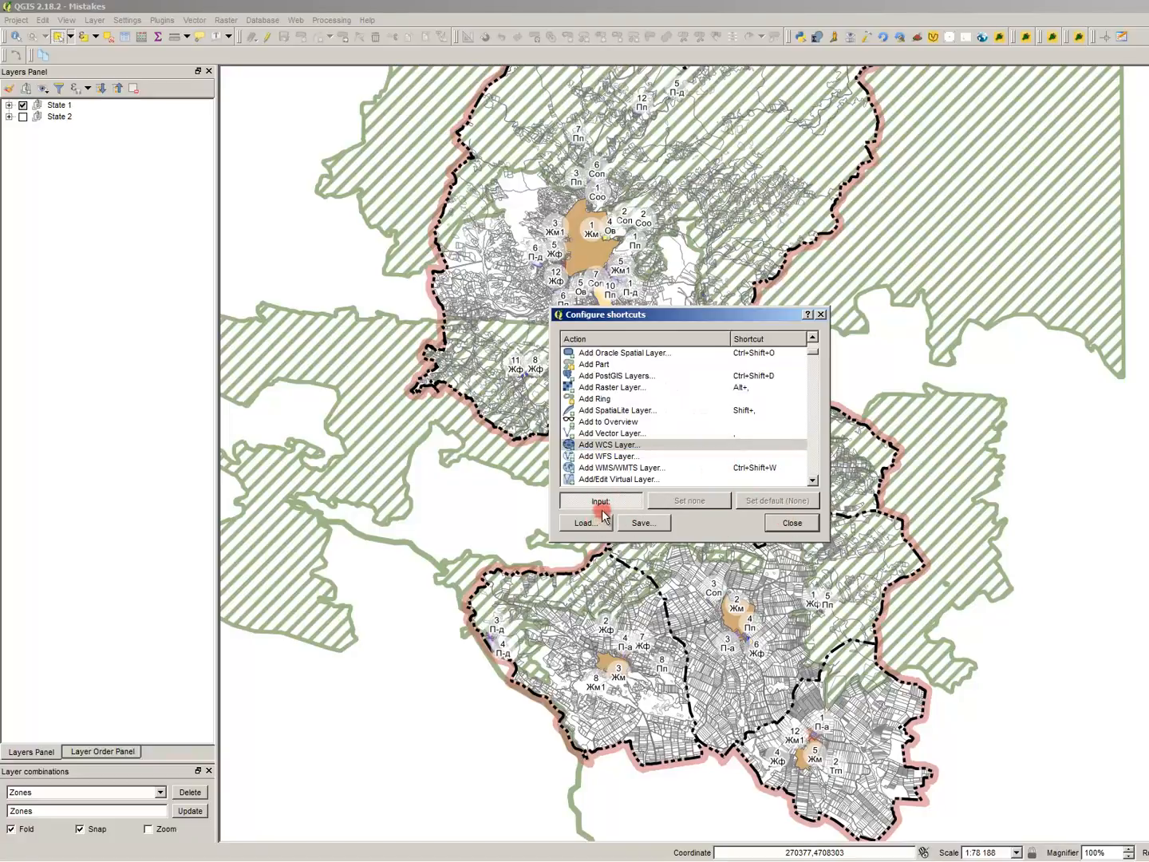
{"action": "left_click", "coordinate": [789, 525]}
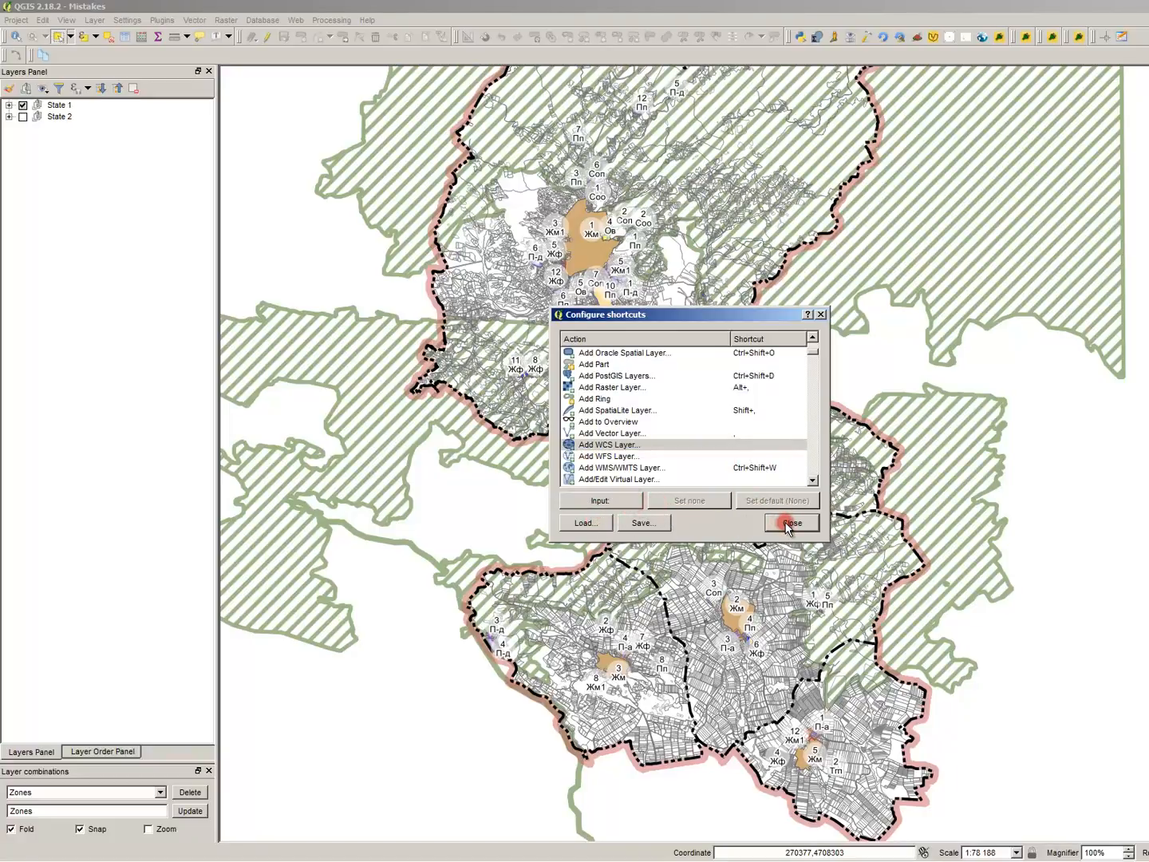
{"action": "left_click", "coordinate": [787, 524]}
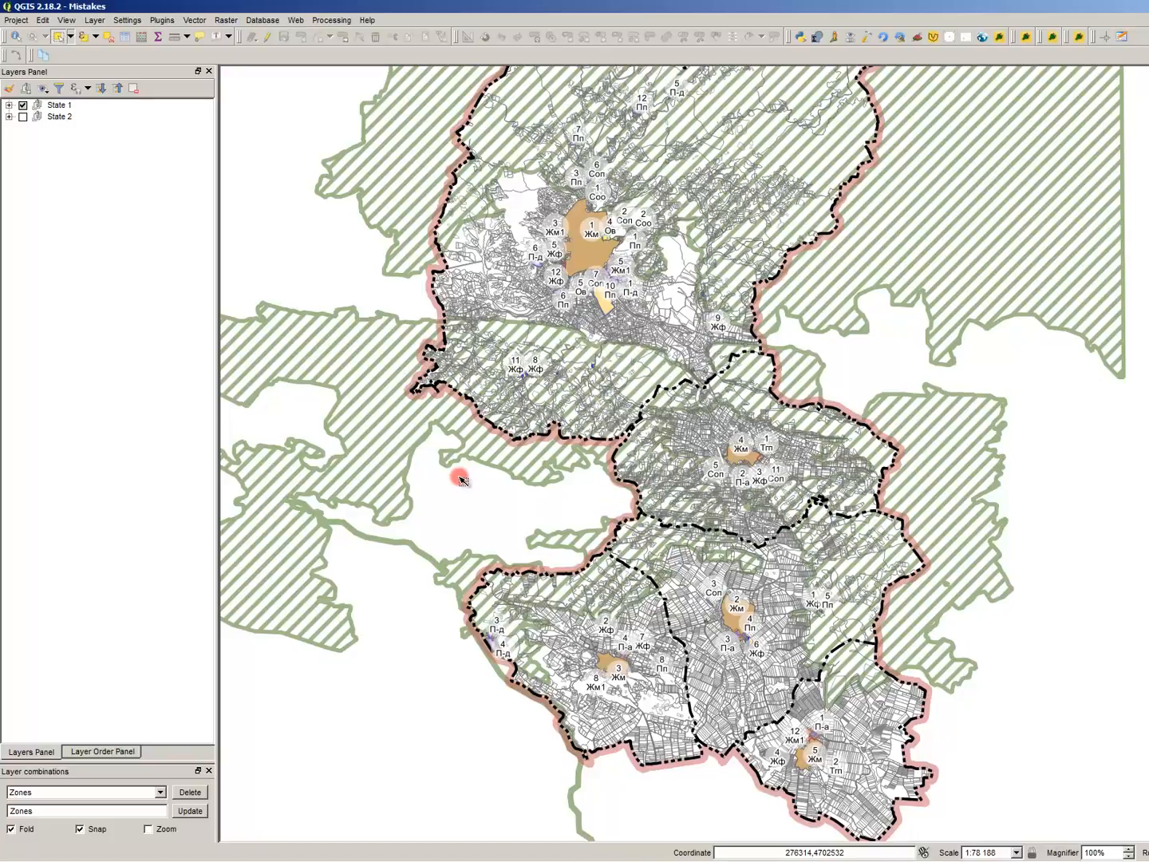
- Reopen the shortcut configuration, look up the actions starting with "lo", and close it
{"action": "left_click", "coordinate": [92, 21]}
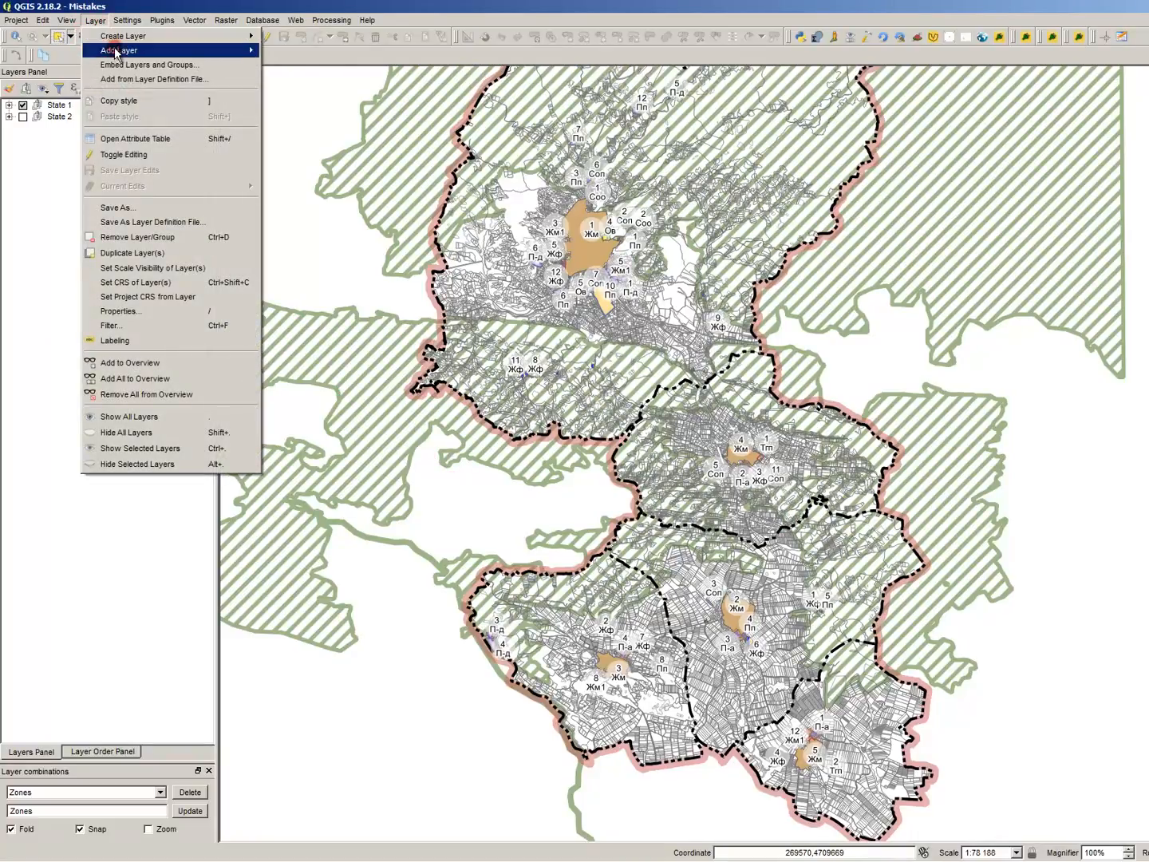
{"action": "left_click", "coordinate": [128, 21]}
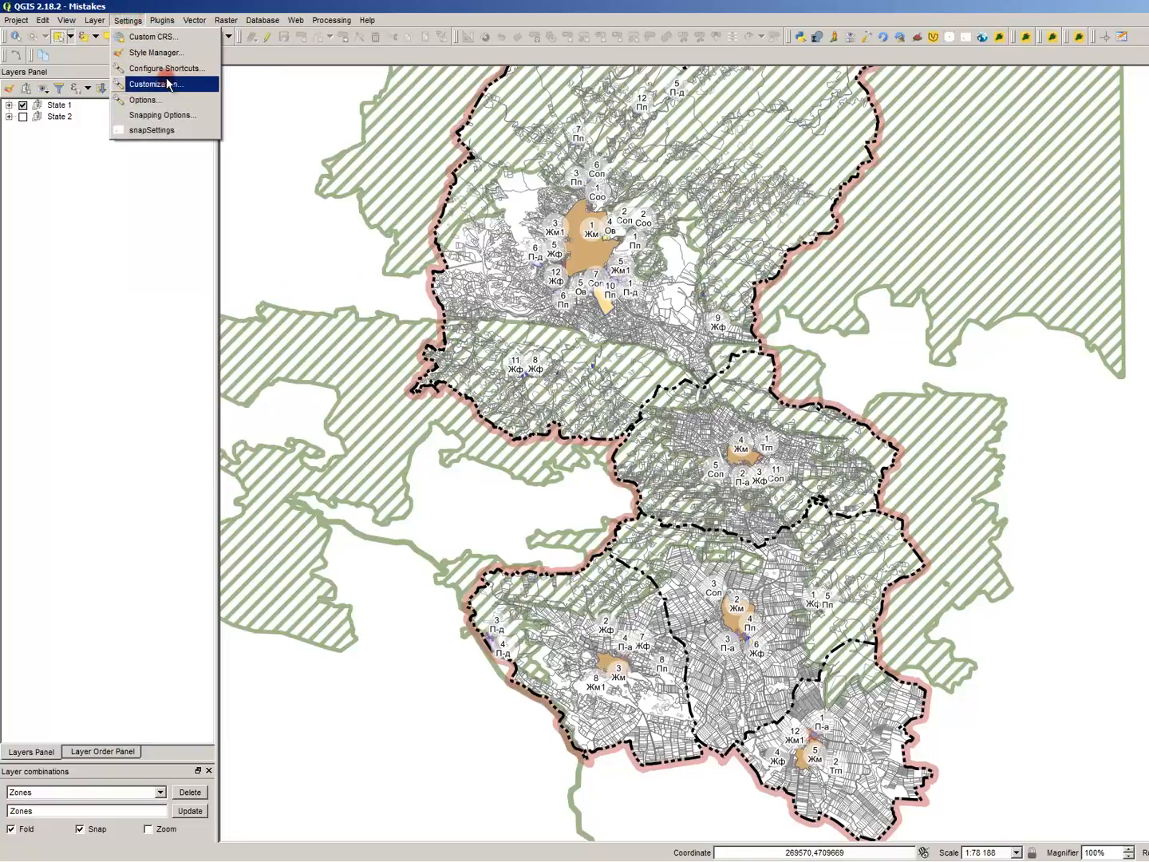
{"action": "left_click", "coordinate": [163, 68]}
{"action": "left_click", "coordinate": [644, 411]}
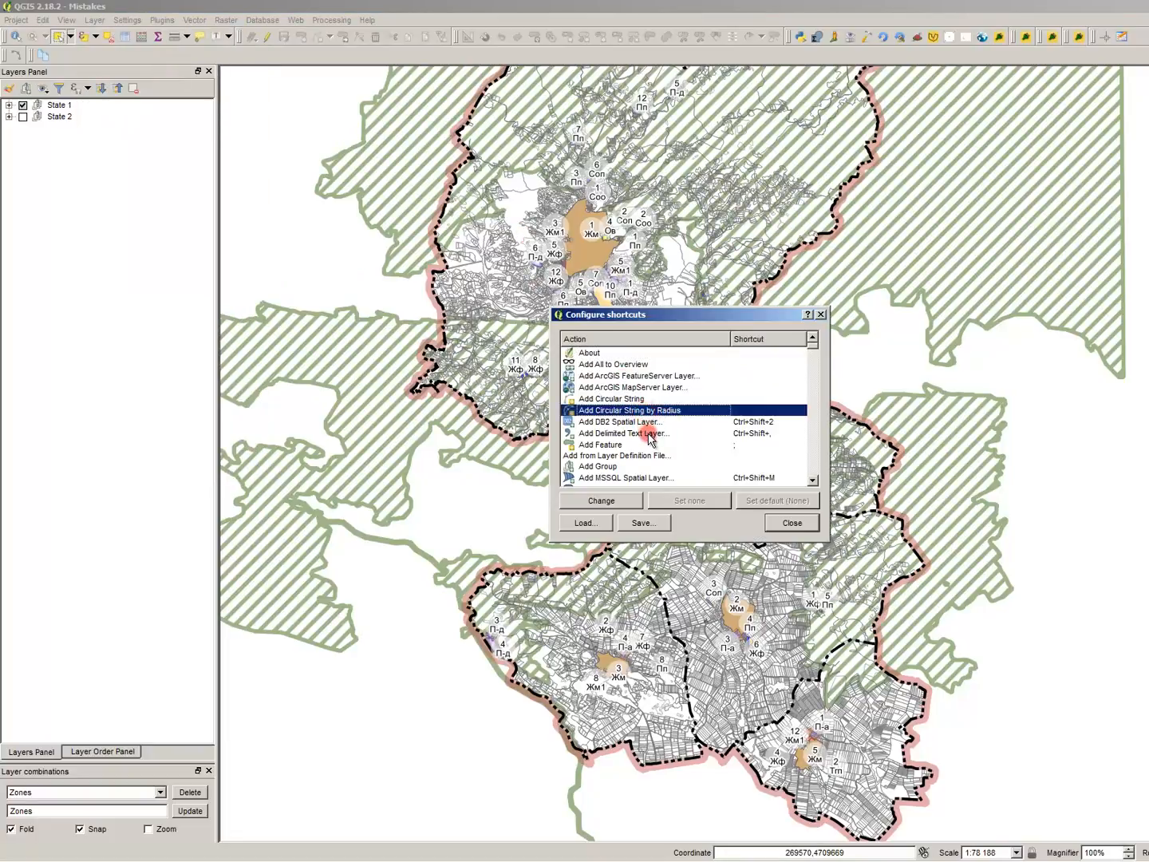
{"action": "type", "text": "lo"}
{"action": "scroll", "coordinate": [648, 437], "scroll_direction": "down", "scroll_amount": 1}
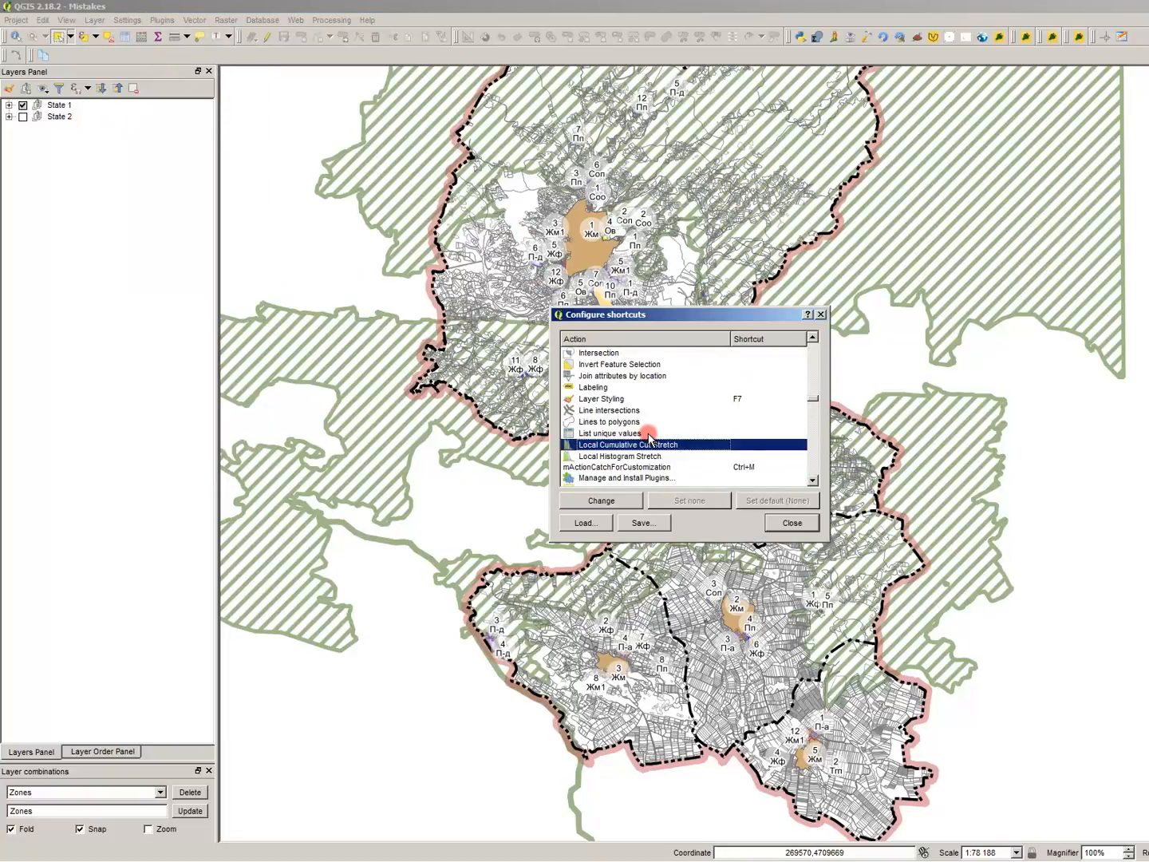
{"action": "scroll", "coordinate": [648, 438], "scroll_direction": "up", "scroll_amount": 10}
{"action": "left_click", "coordinate": [816, 530]}
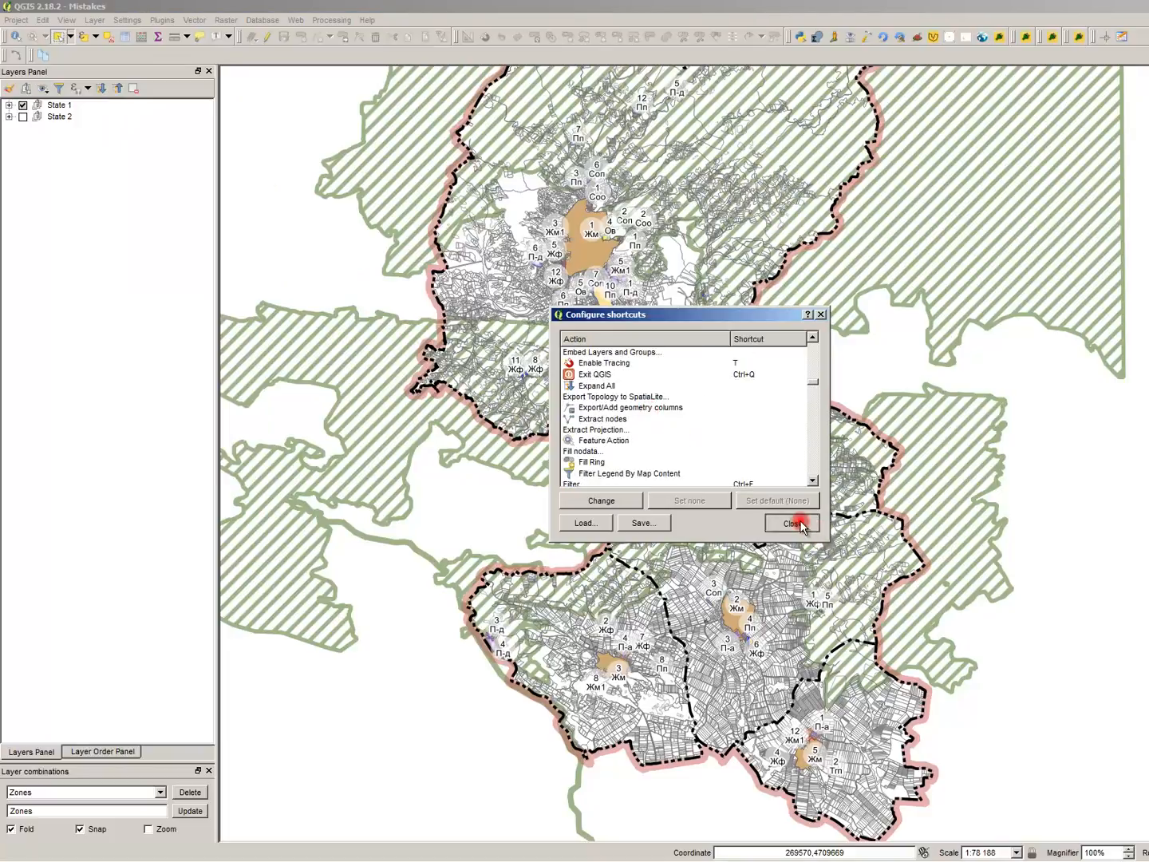
- Review the Add Layer commands and the keyboard shortcuts assigned to them
{"action": "left_click", "coordinate": [92, 20]}
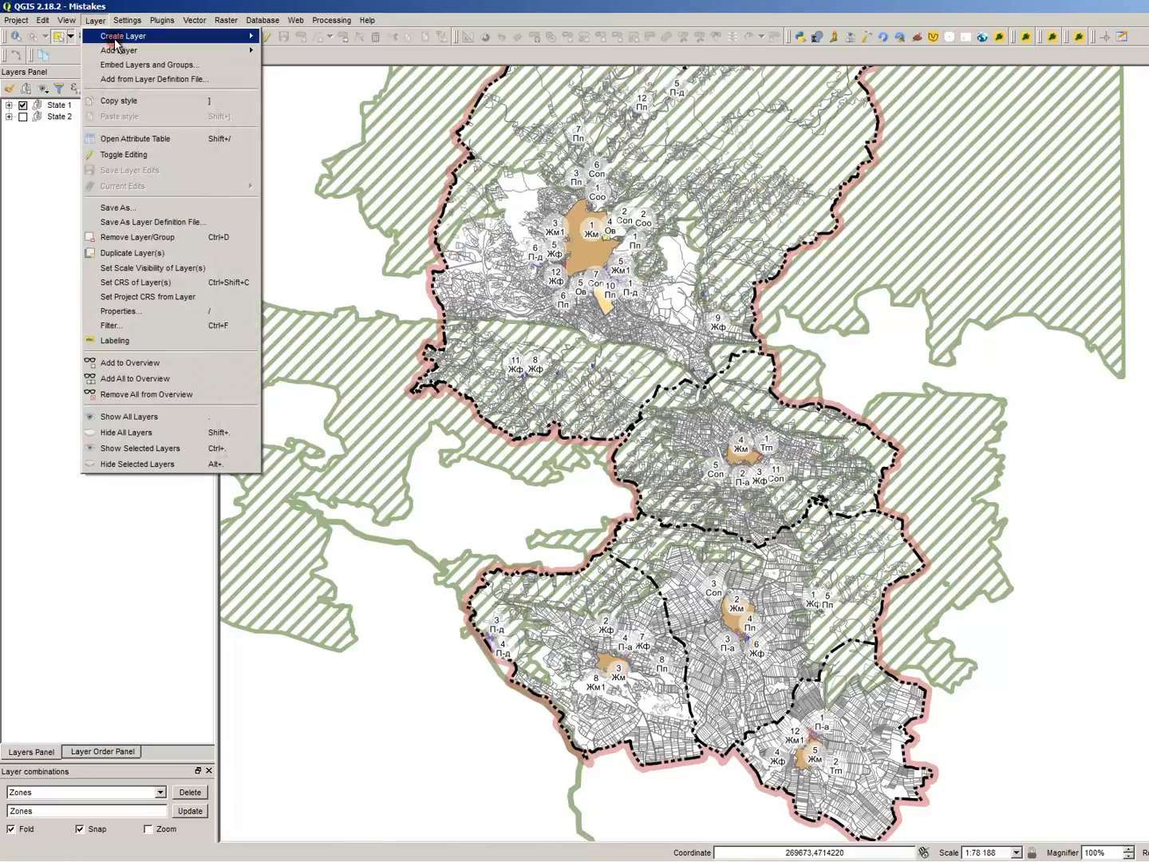
{"action": "mouse_move", "coordinate": [120, 50]}
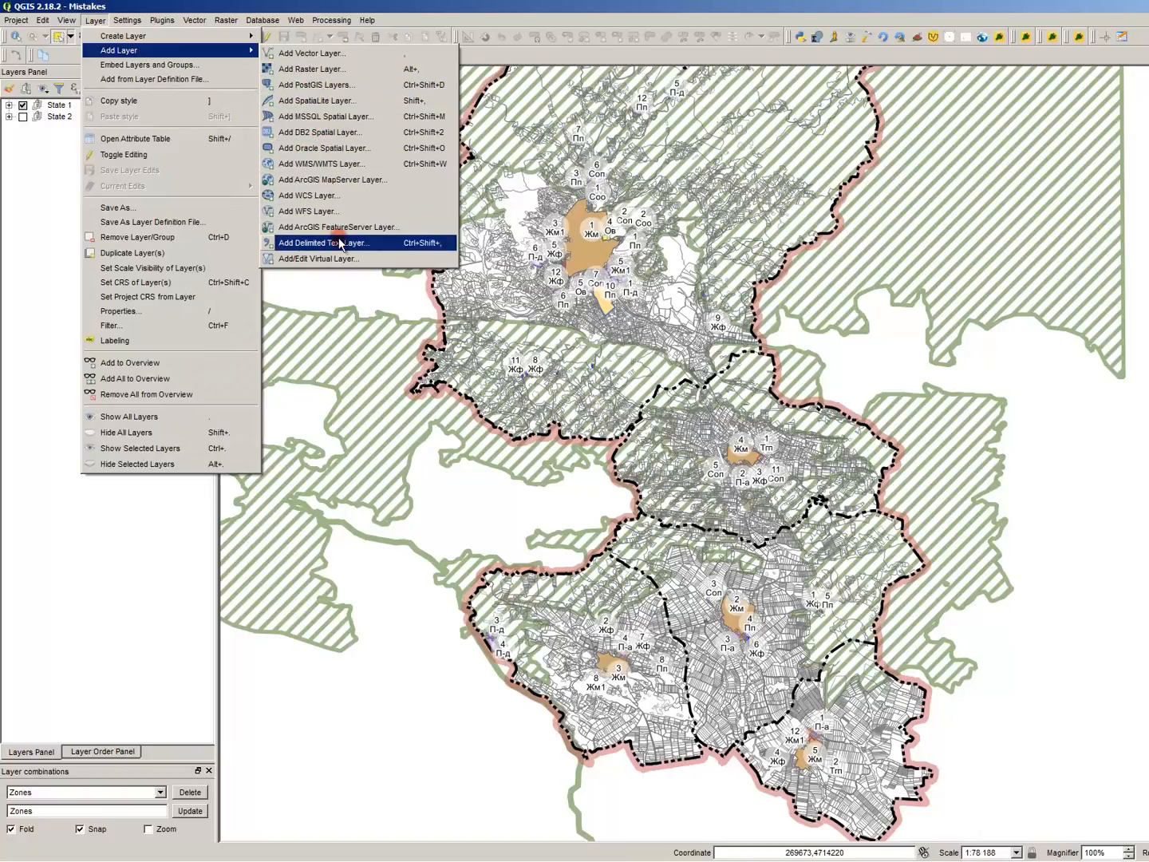
{"action": "left_click", "coordinate": [333, 164]}
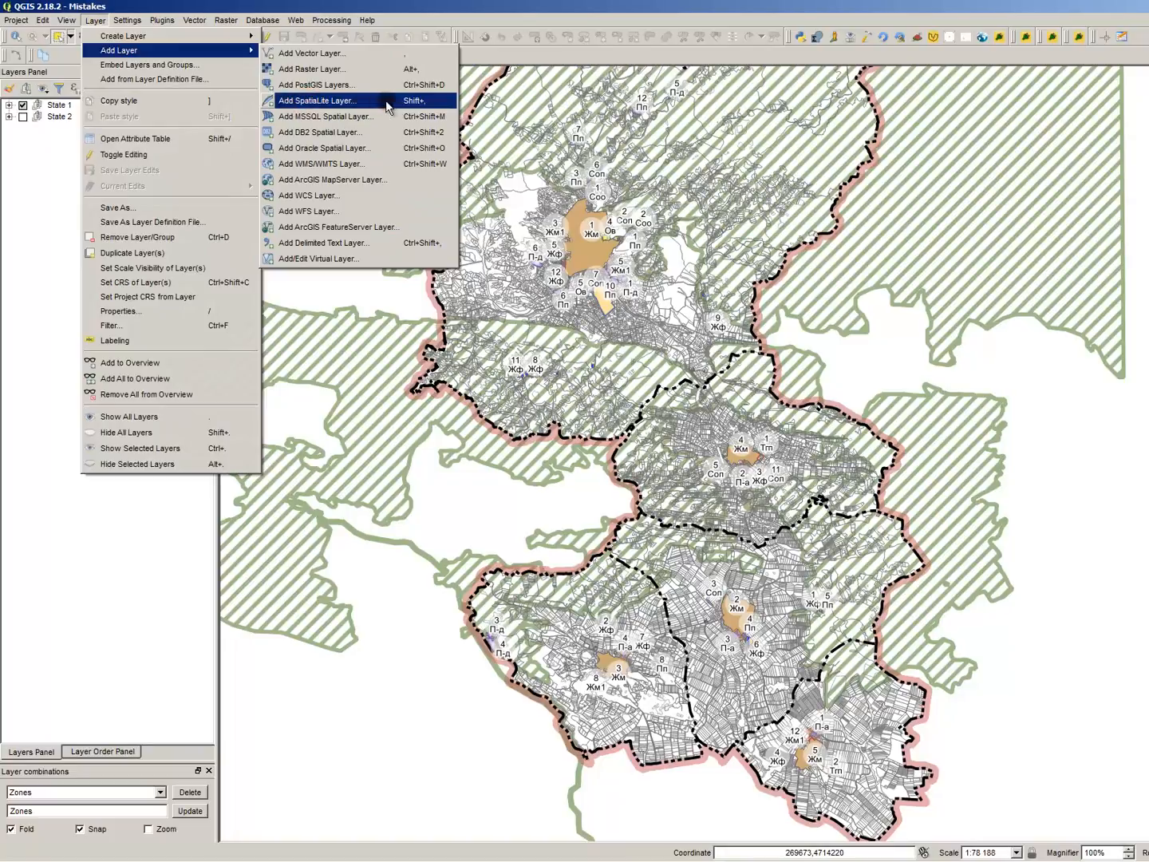
{"action": "left_click", "coordinate": [36, 164]}
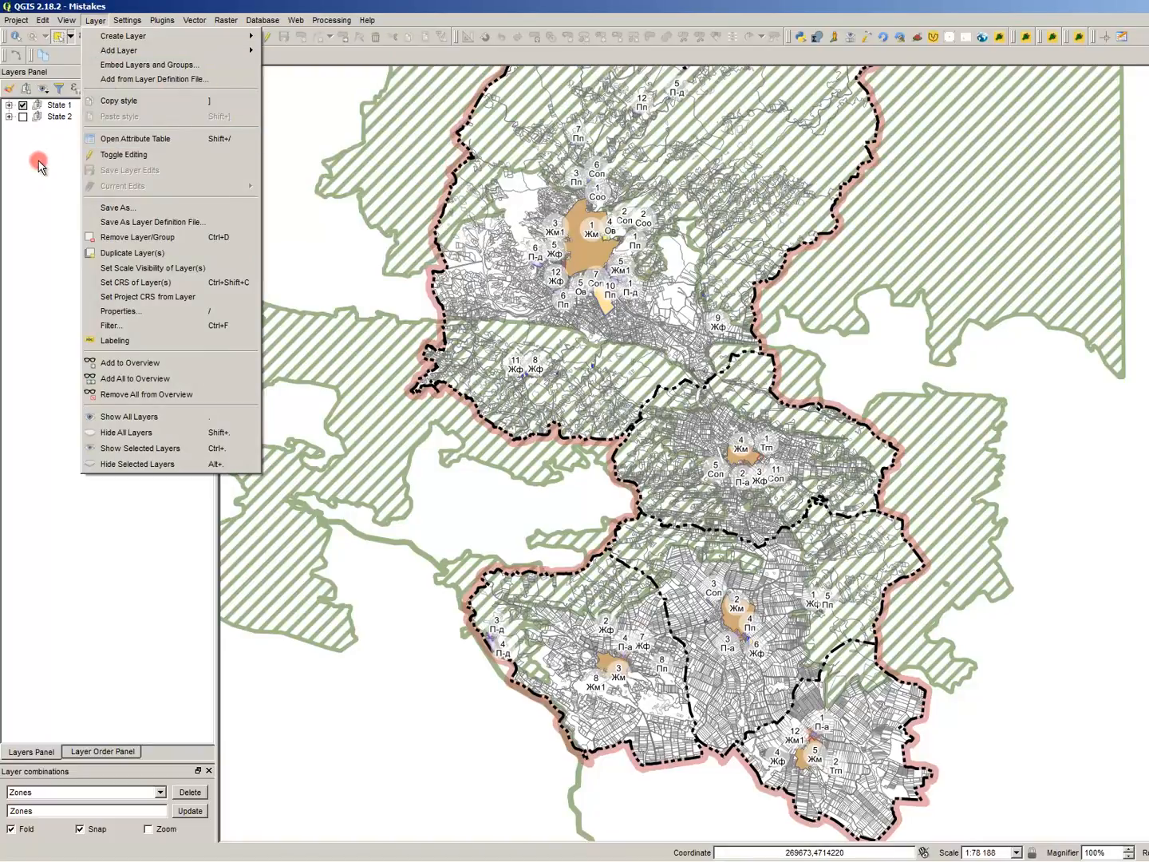
{"action": "left_click", "coordinate": [151, 19]}
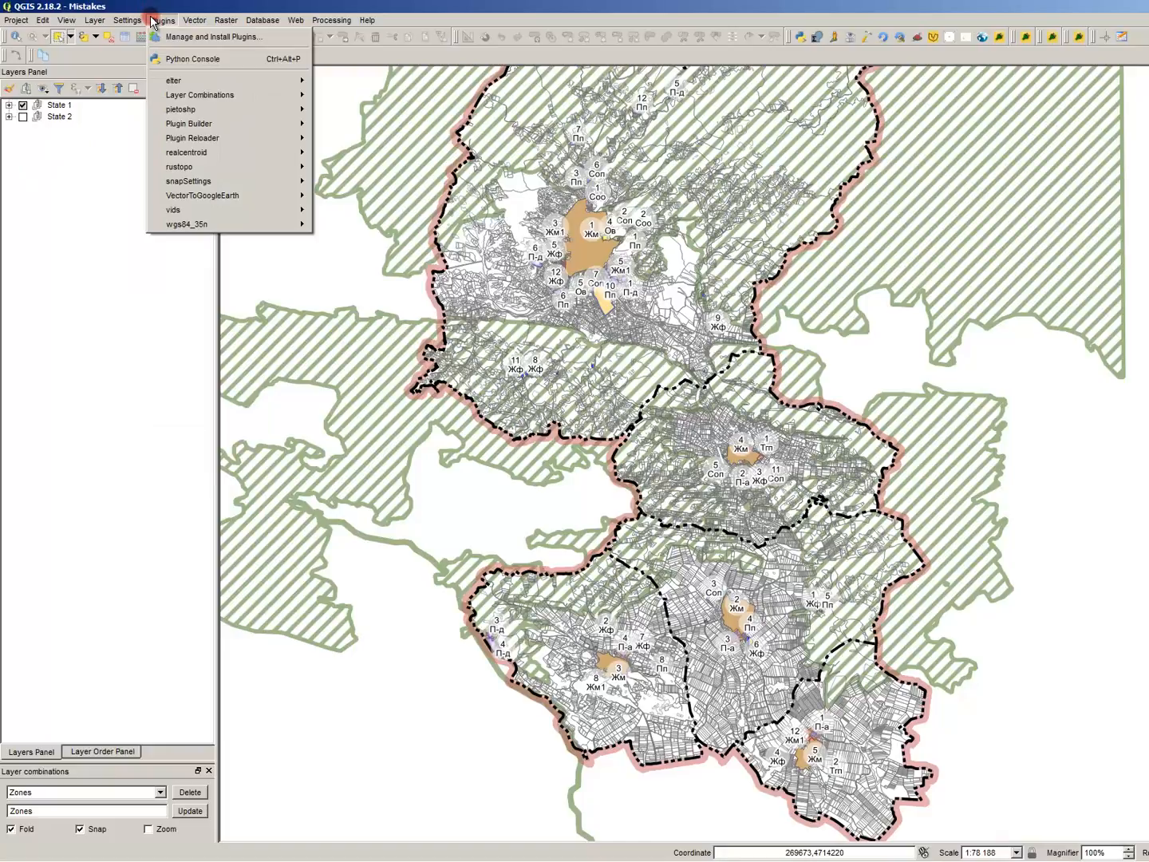
{"action": "left_click", "coordinate": [169, 20]}
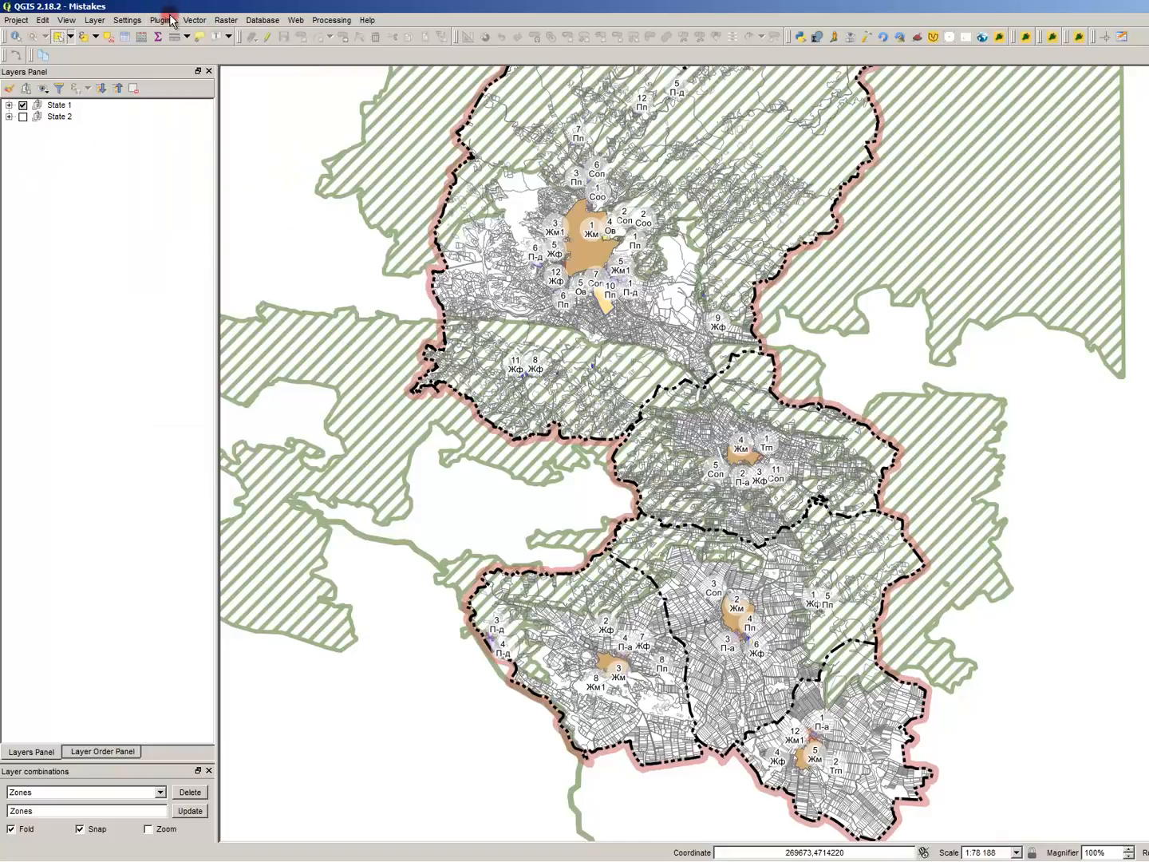
- Reopen the shortcut configuration and examine the shortcut of the Add Delimited Text Layer action
{"action": "left_click", "coordinate": [126, 20]}
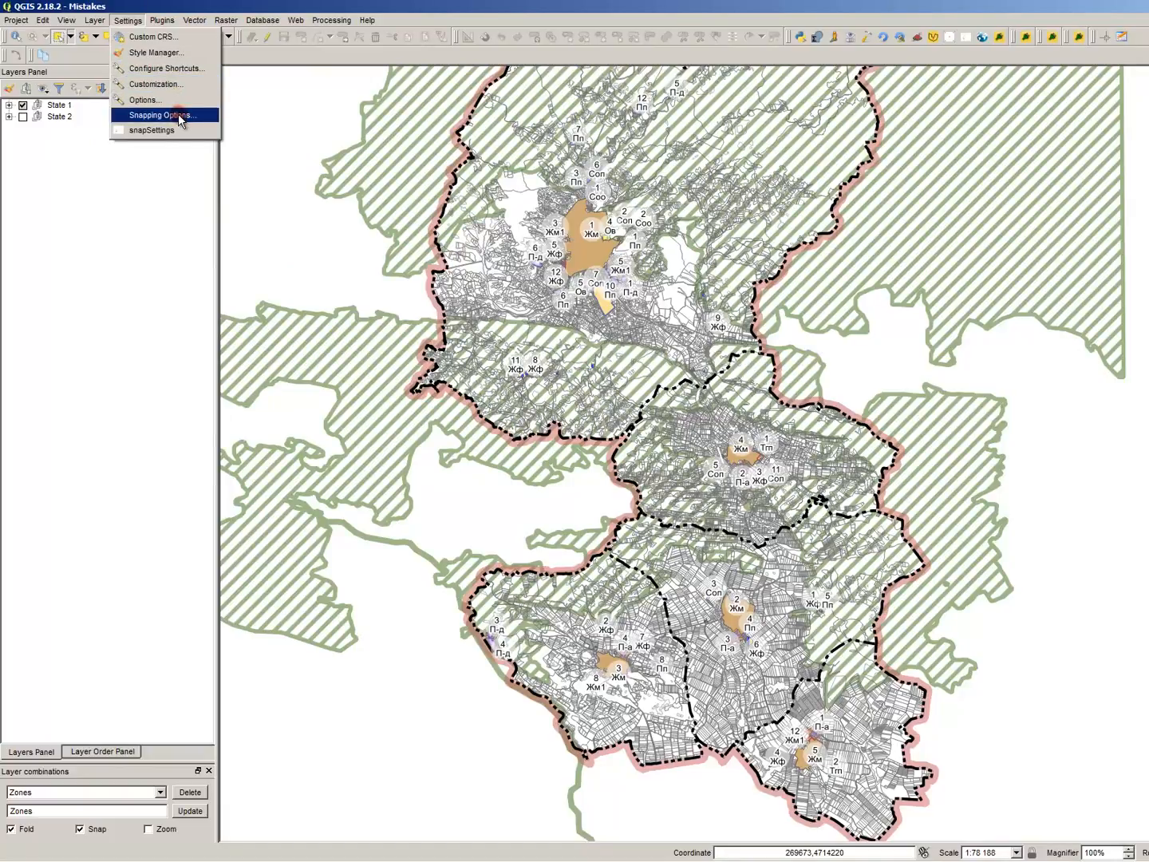
{"action": "left_click", "coordinate": [162, 69]}
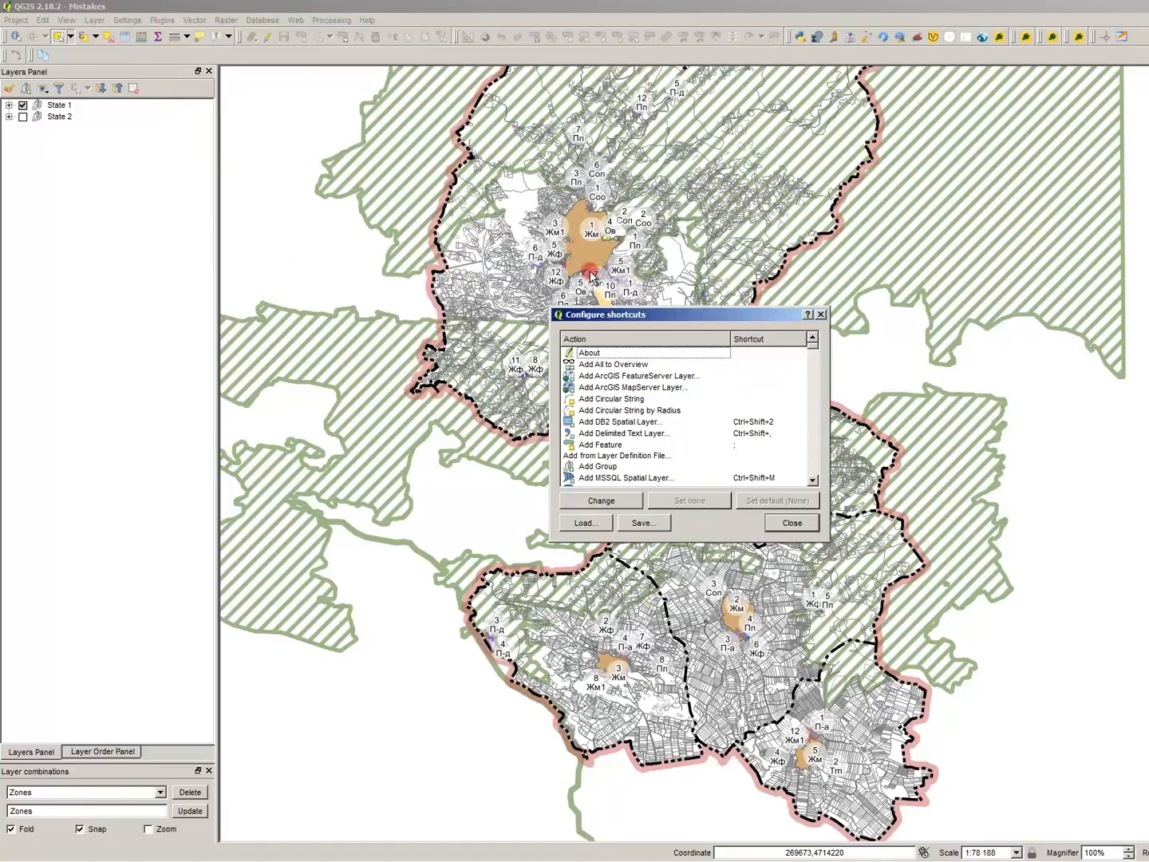
{"action": "left_click", "coordinate": [643, 388]}
{"action": "key", "text": "Down"}
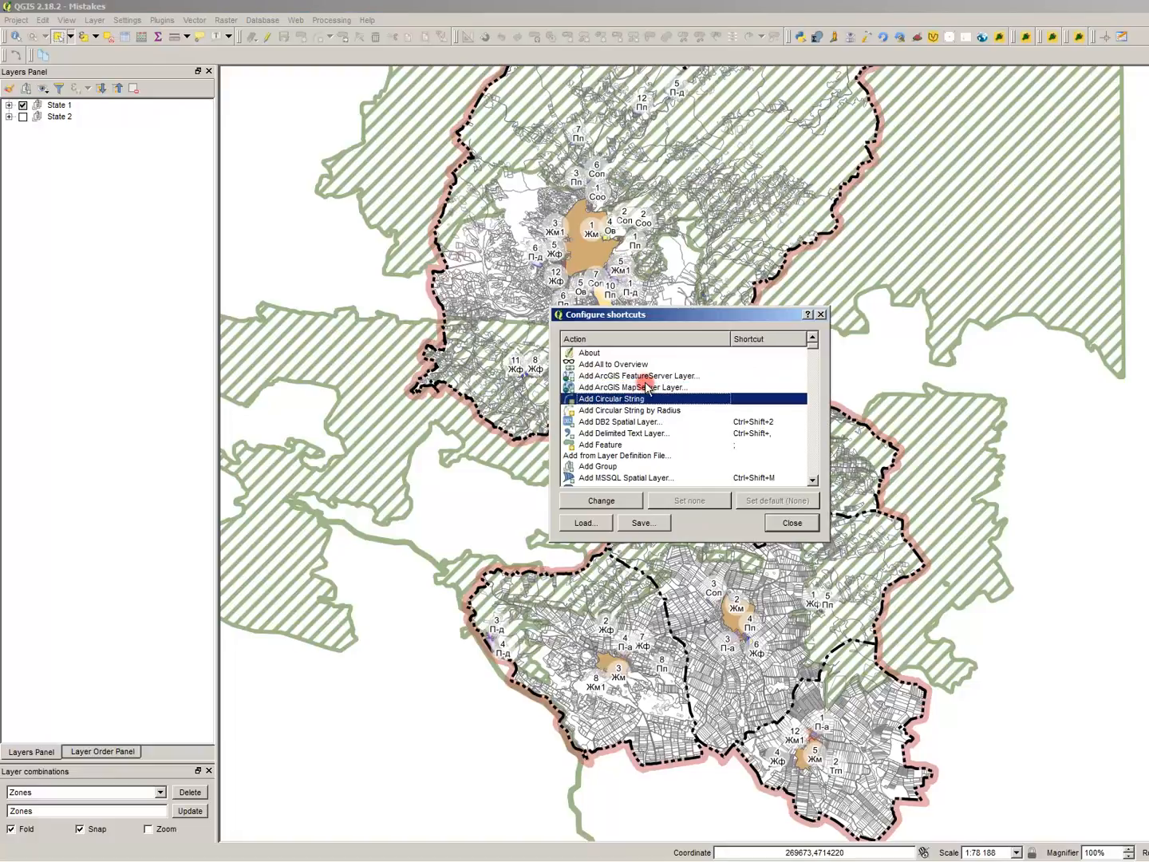
{"action": "scroll", "coordinate": [646, 380], "scroll_direction": "down", "scroll_amount": 2}
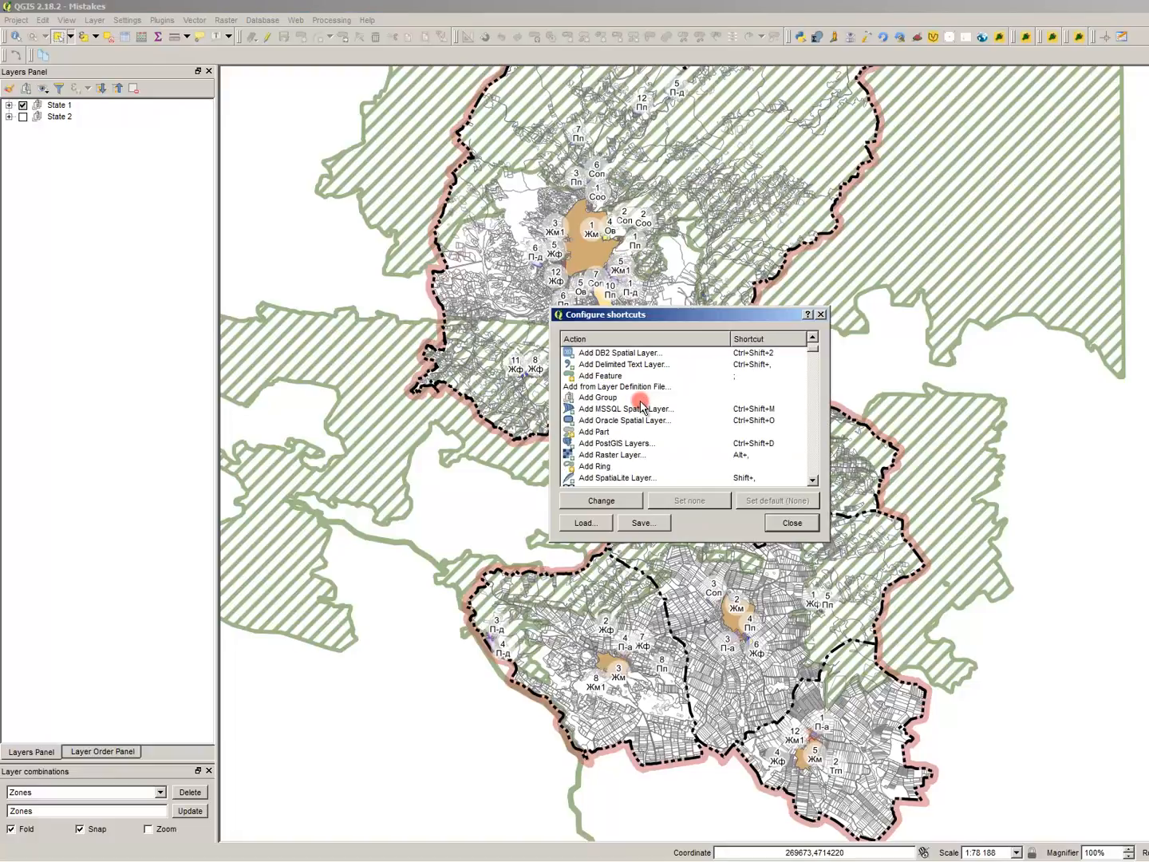
{"action": "left_click", "coordinate": [643, 365]}
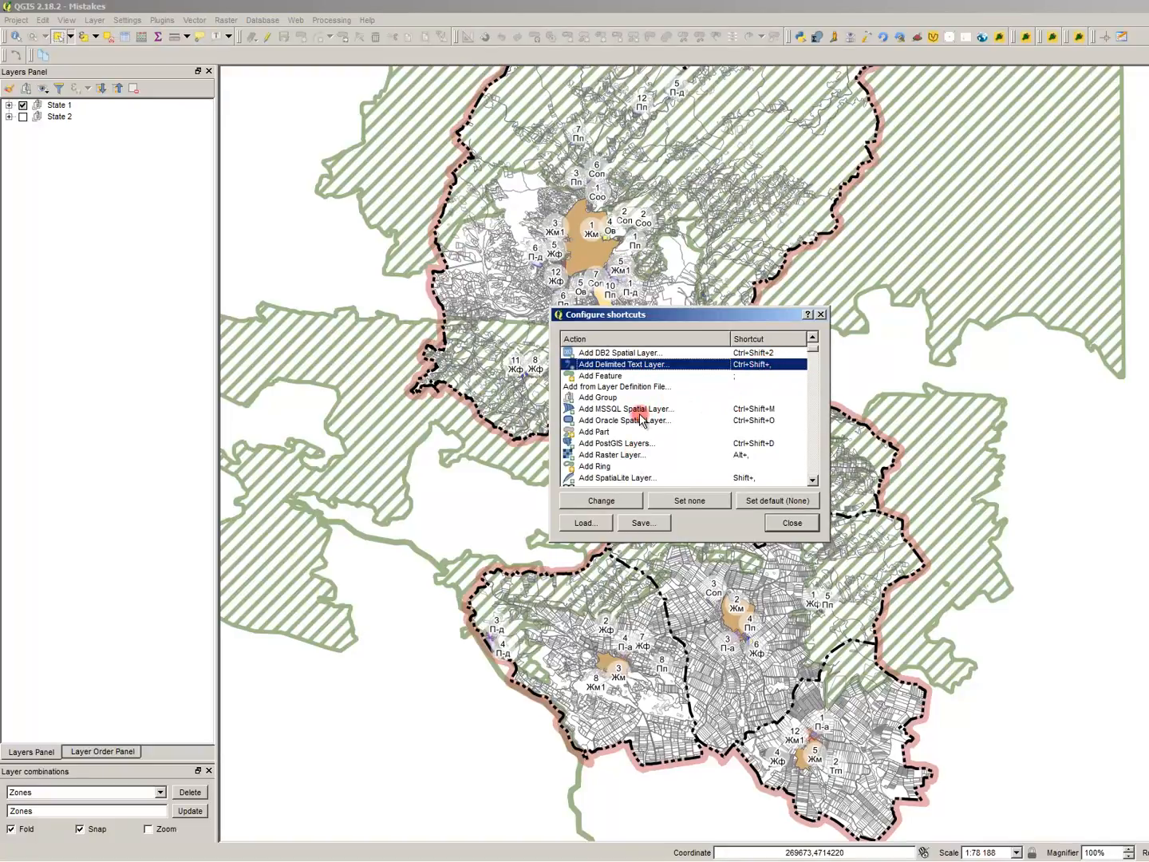
- Examine the shortcuts assigned to the Add Vector Layer and Add Raster Layer actions
{"action": "scroll", "coordinate": [642, 420], "scroll_direction": "down", "scroll_amount": 1}
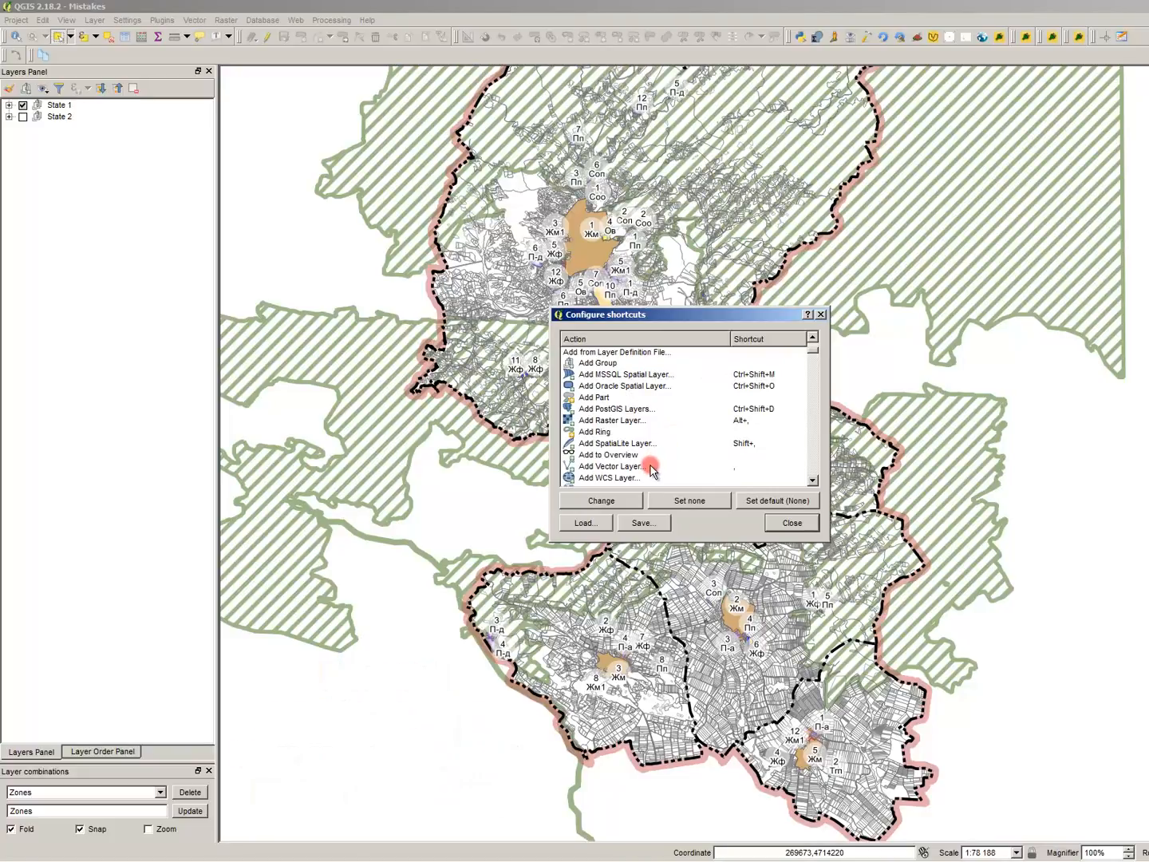
{"action": "left_click", "coordinate": [653, 466]}
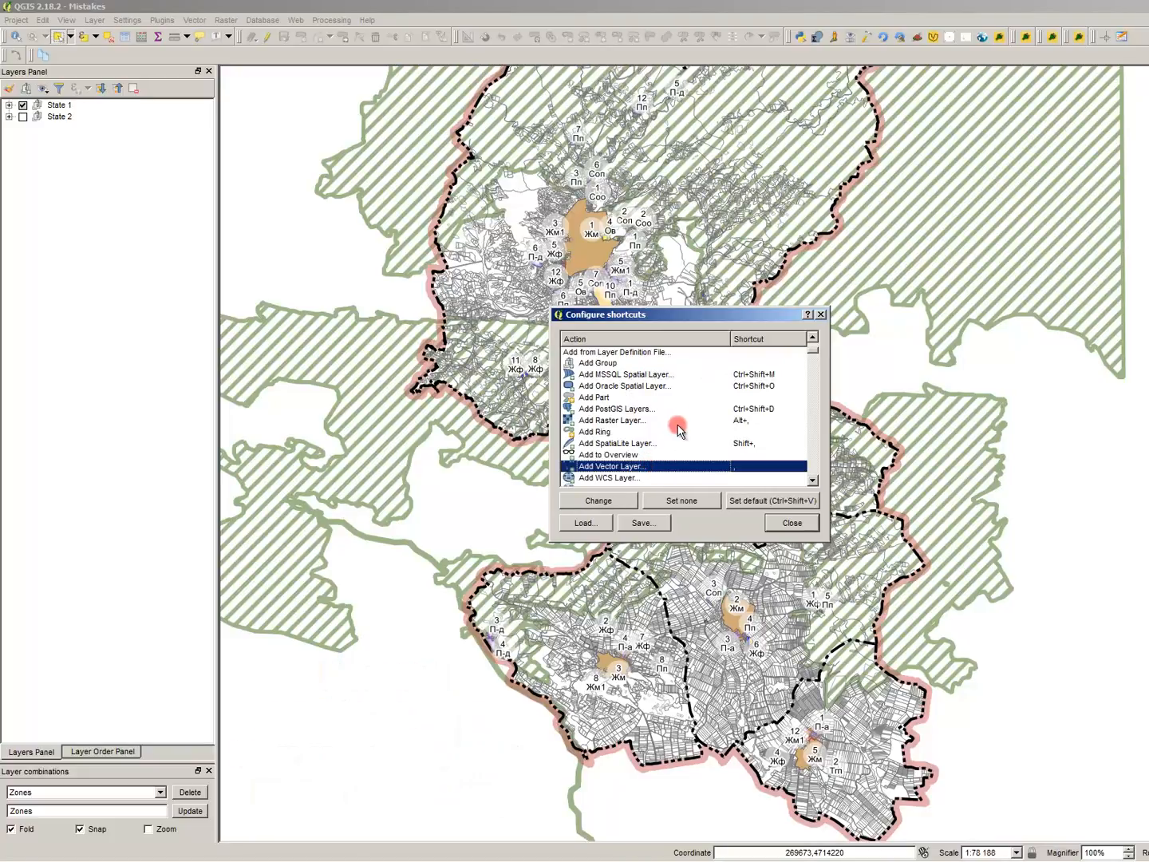
{"action": "scroll", "coordinate": [679, 419], "scroll_direction": "down", "scroll_amount": 1}
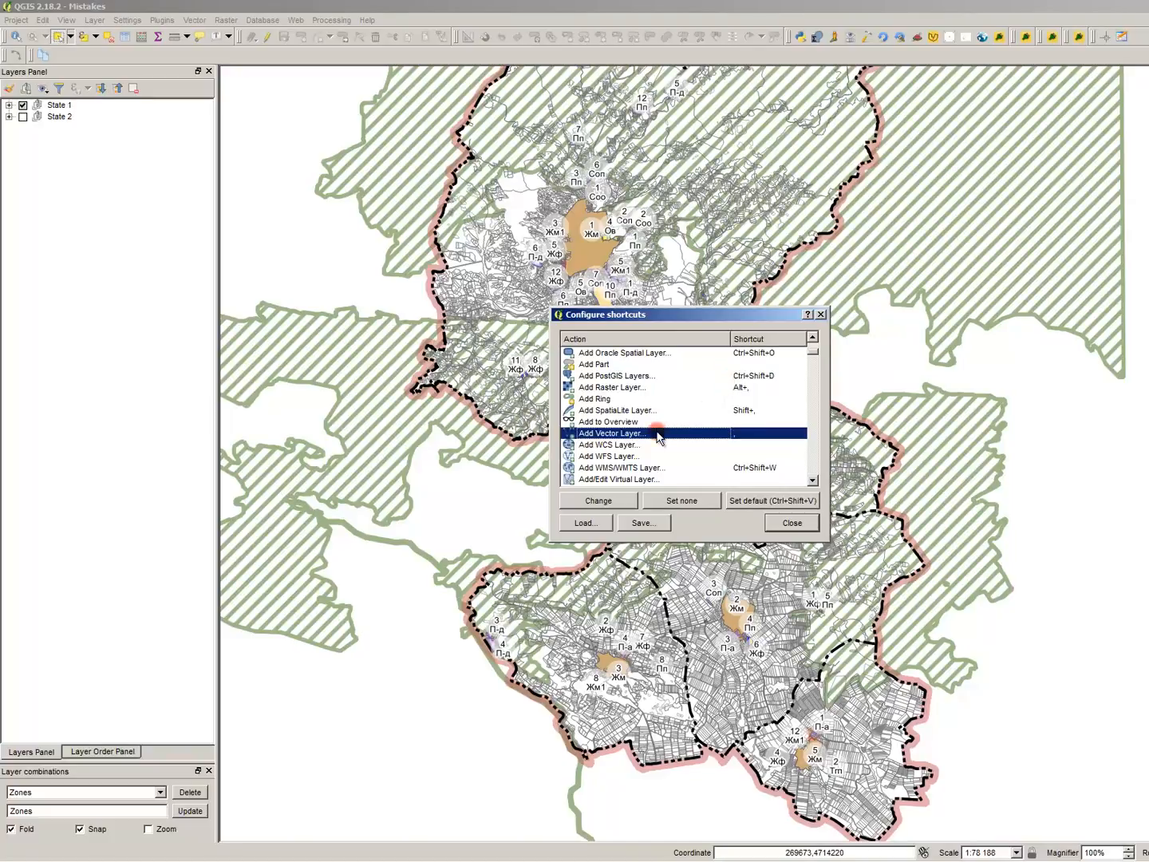
{"action": "left_click", "coordinate": [661, 389]}
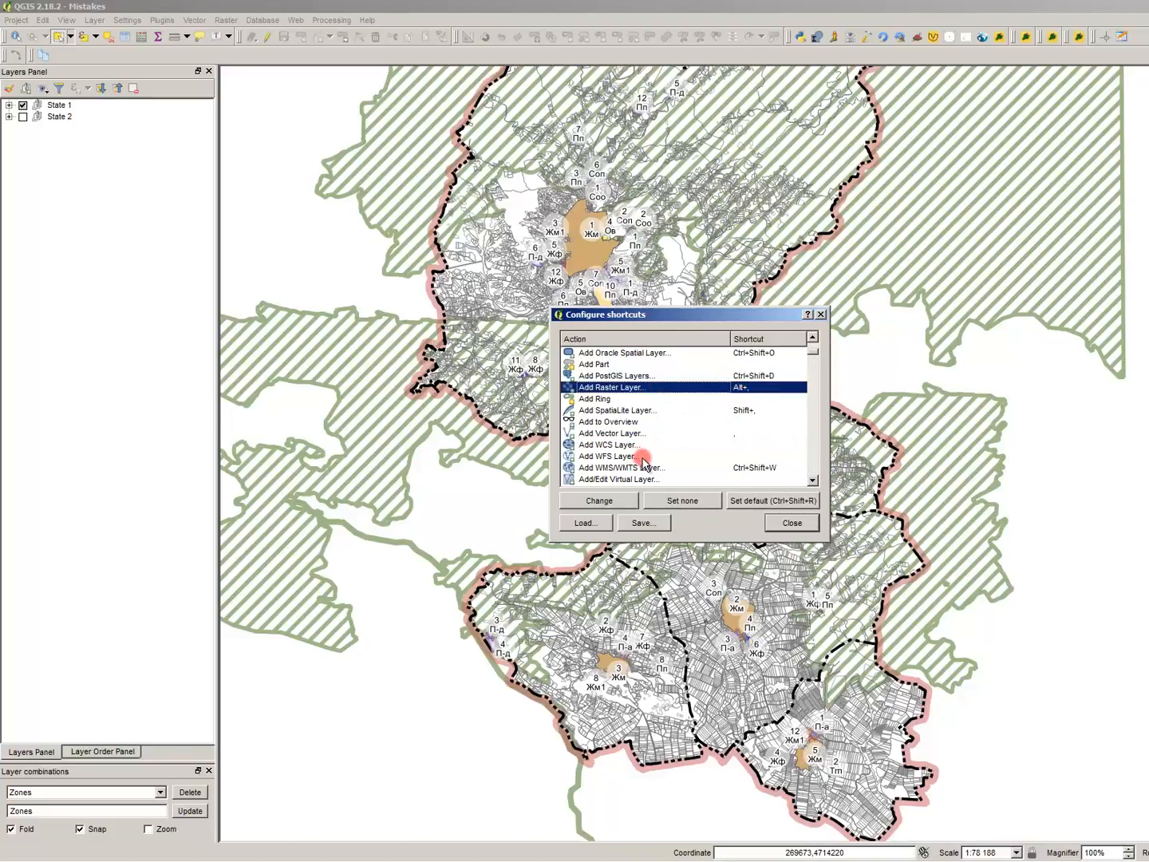
{"action": "scroll", "coordinate": [670, 438], "scroll_direction": "down", "scroll_amount": 1}
{"action": "scroll", "coordinate": [665, 454], "scroll_direction": "up", "scroll_amount": 2}
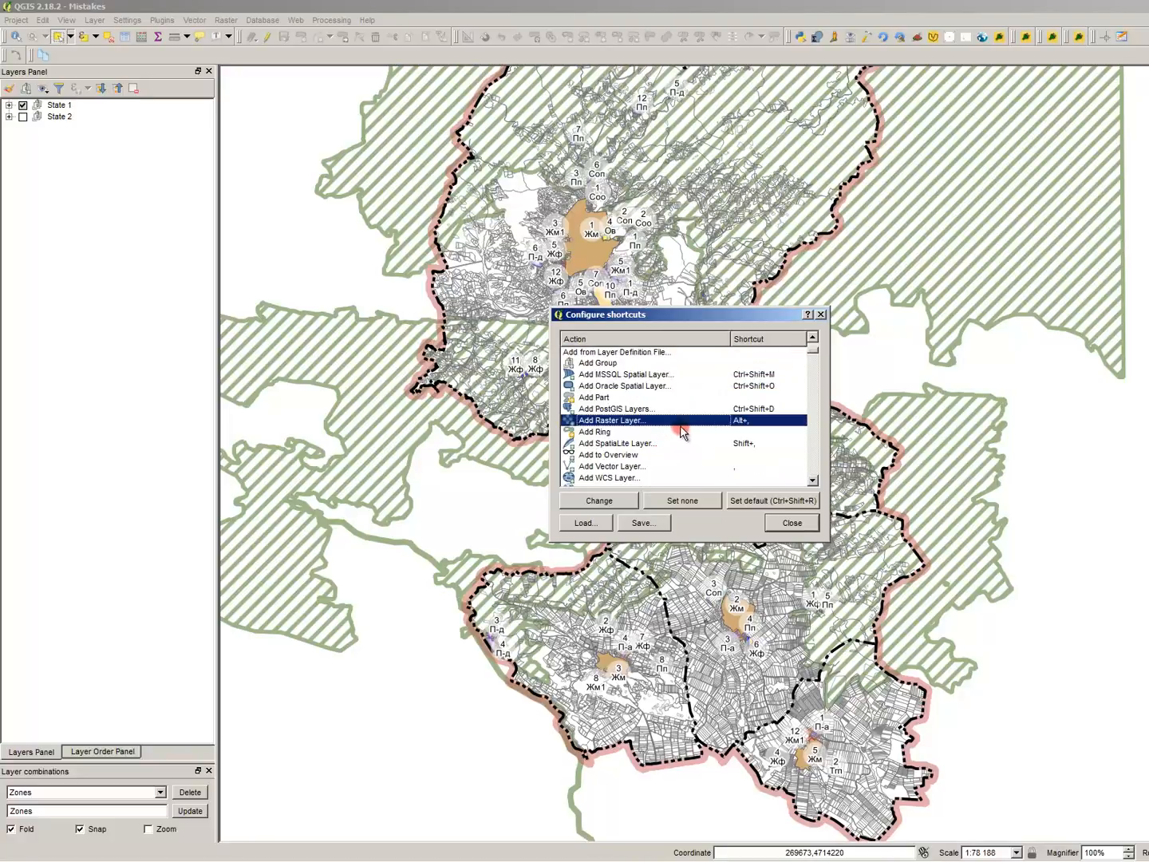
{"action": "scroll", "coordinate": [671, 435], "scroll_direction": "up", "scroll_amount": 3}
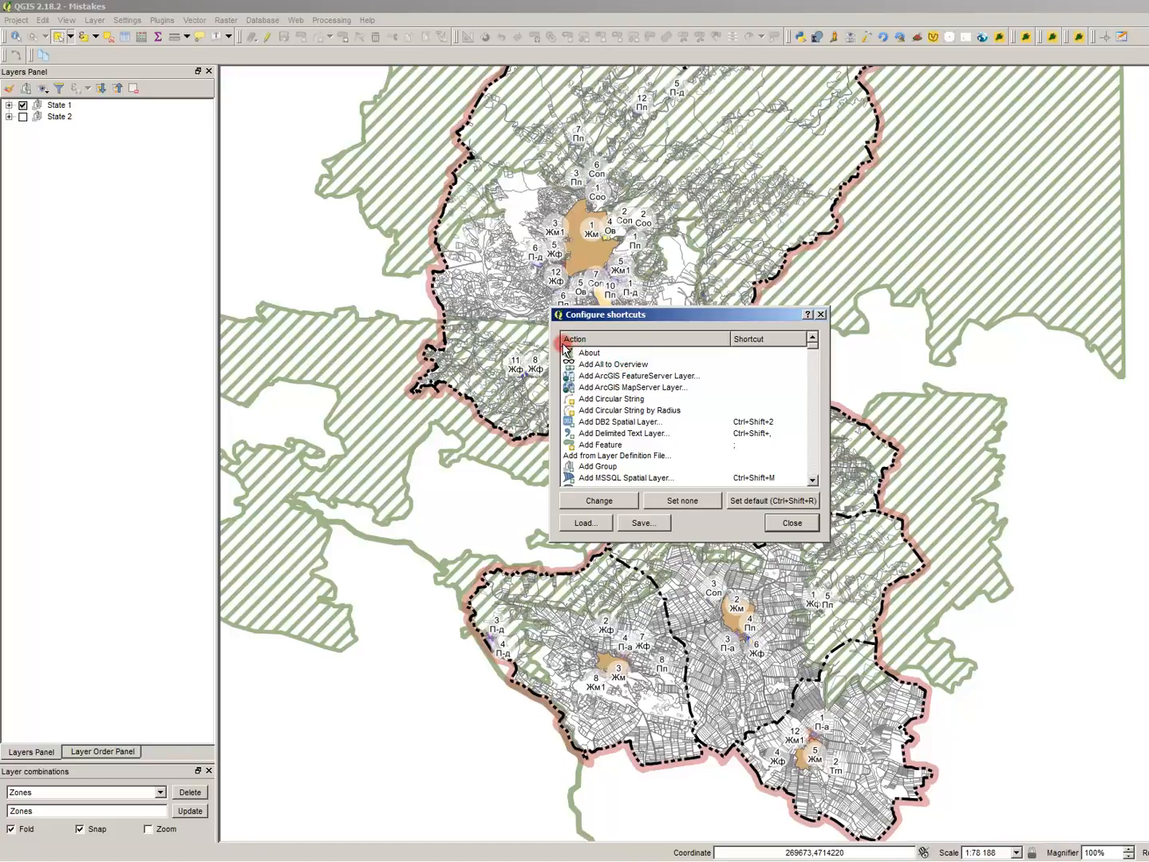
- Look up the merge actions in the shortcut list by searching for "mer"
{"action": "left_click", "coordinate": [619, 389]}
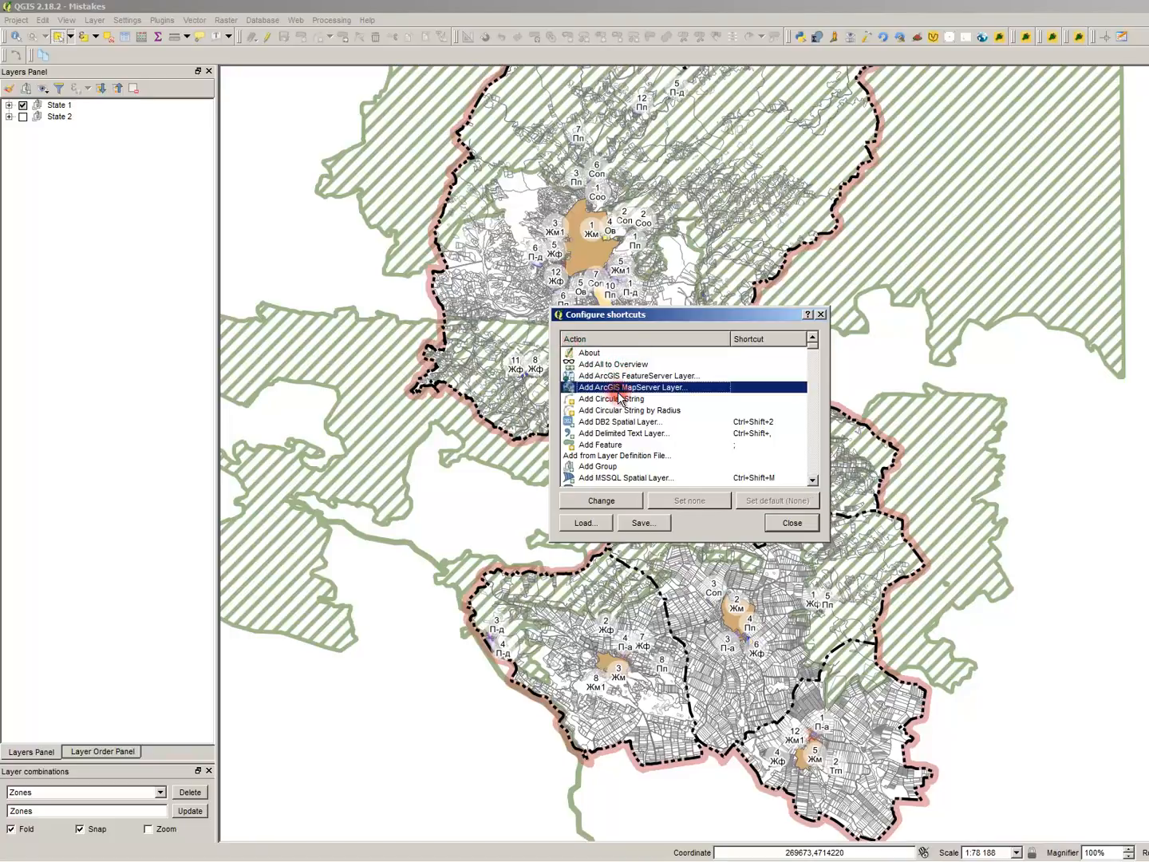
{"action": "type", "text": "mer"}
{"action": "scroll", "coordinate": [637, 432], "scroll_direction": "down", "scroll_amount": 1}
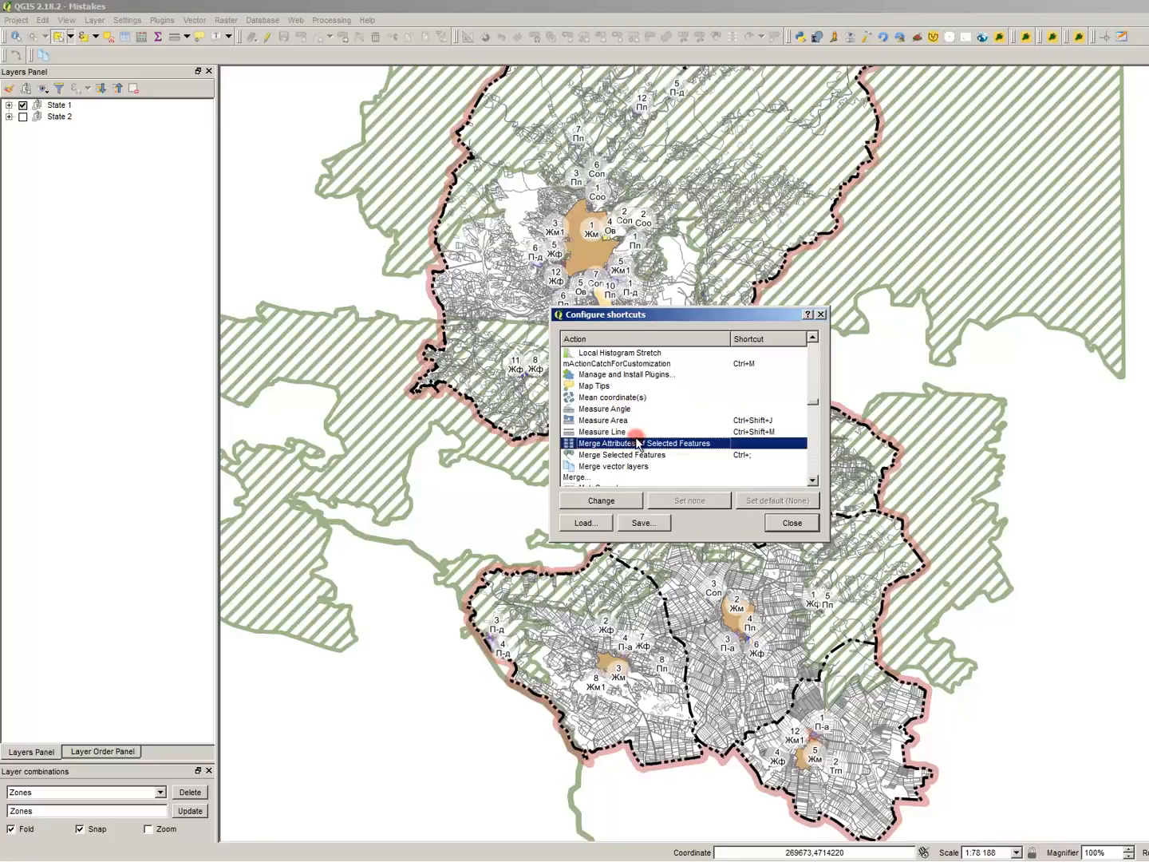
- Examine the shortcut of the Merge Selected Features action and how its reassignment is started
{"action": "left_click", "coordinate": [639, 455]}
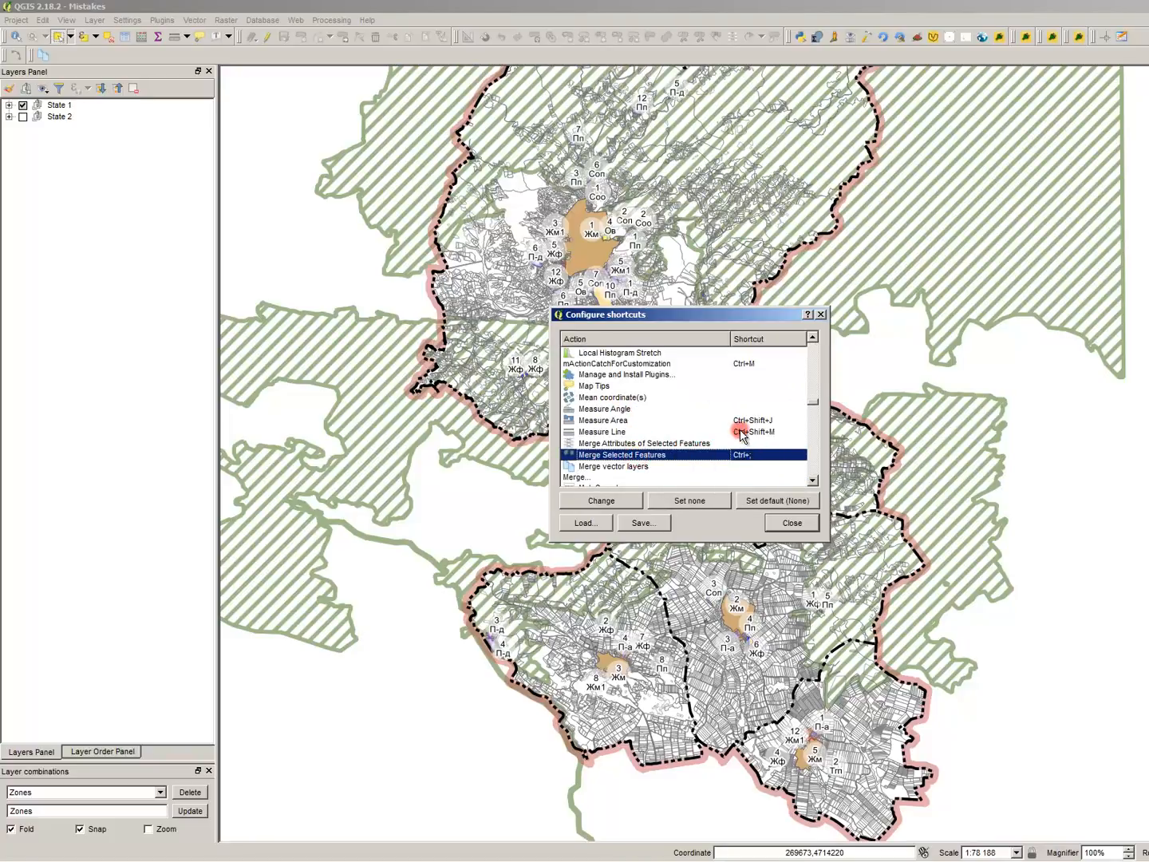
{"action": "scroll", "coordinate": [736, 437], "scroll_direction": "down", "scroll_amount": 1}
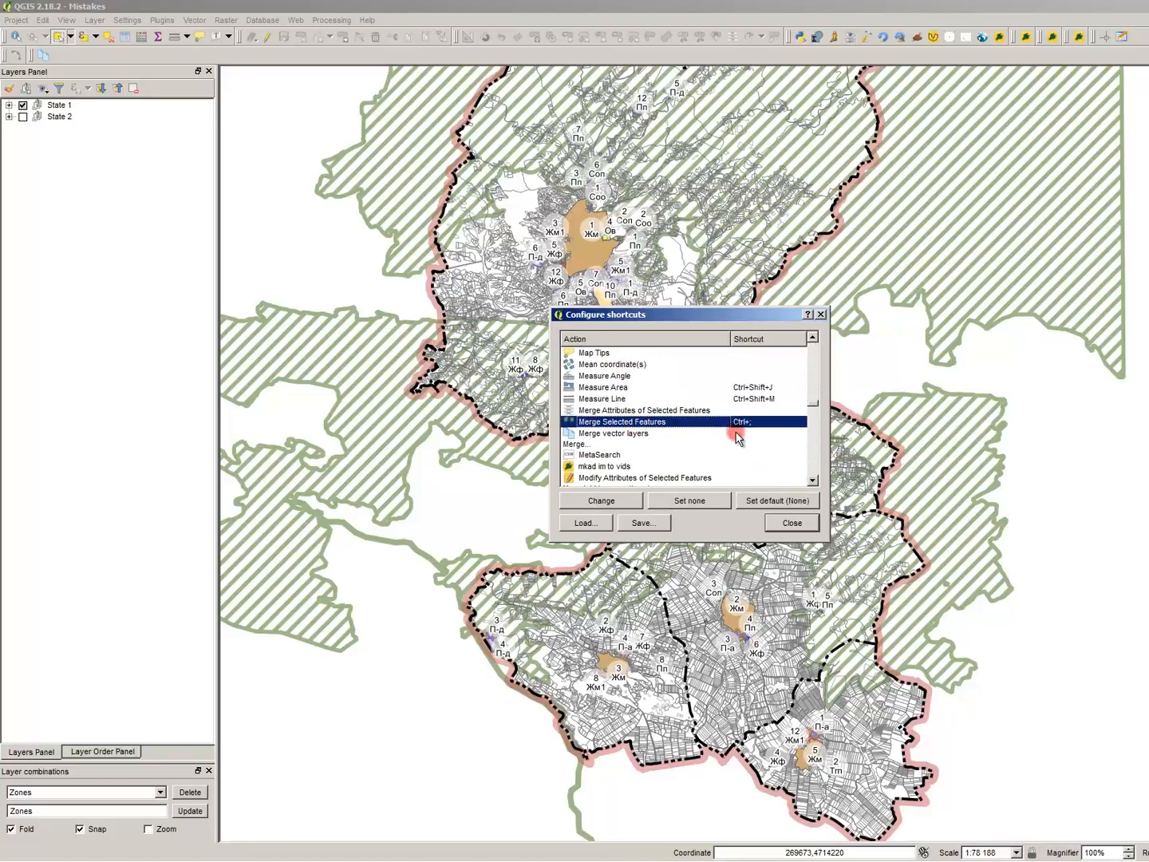
{"action": "left_click", "coordinate": [627, 387]}
{"action": "left_click", "coordinate": [637, 421]}
{"action": "left_click", "coordinate": [594, 499]}
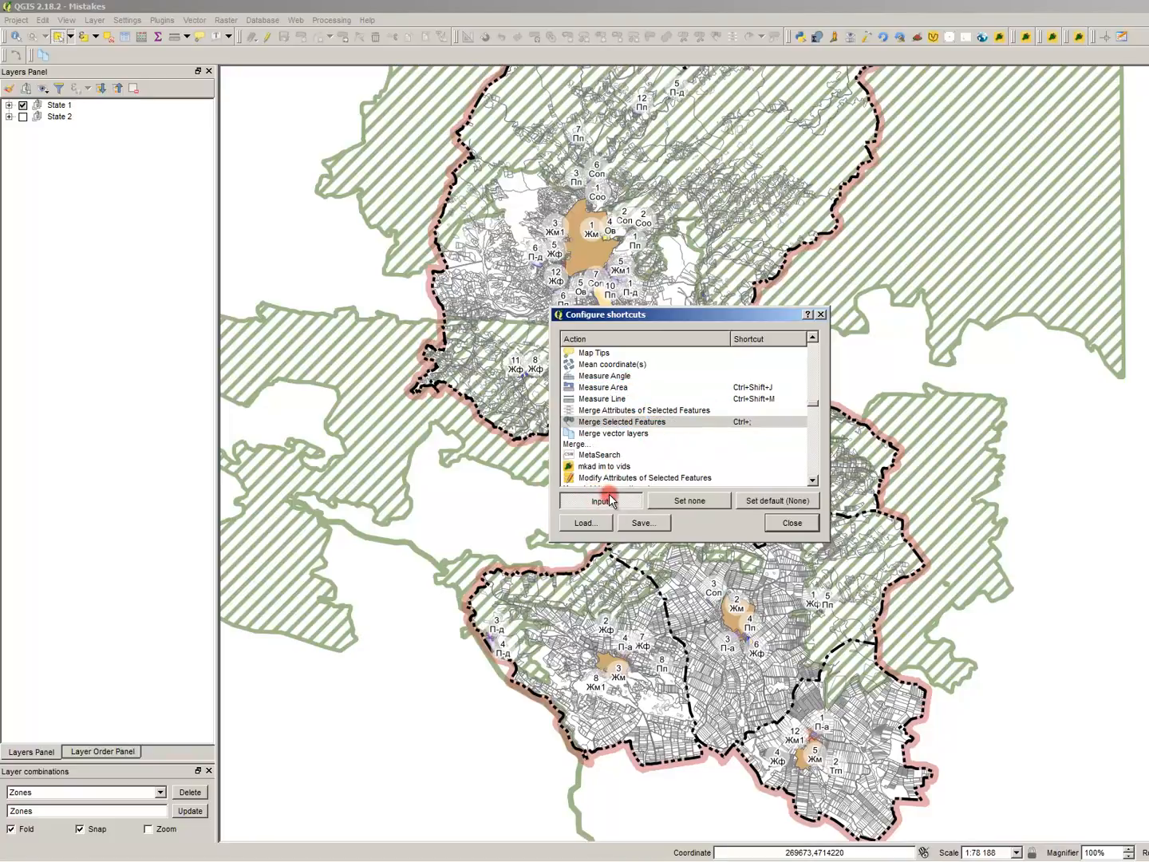
{"action": "left_click", "coordinate": [608, 497]}
{"action": "left_click", "coordinate": [658, 433]}
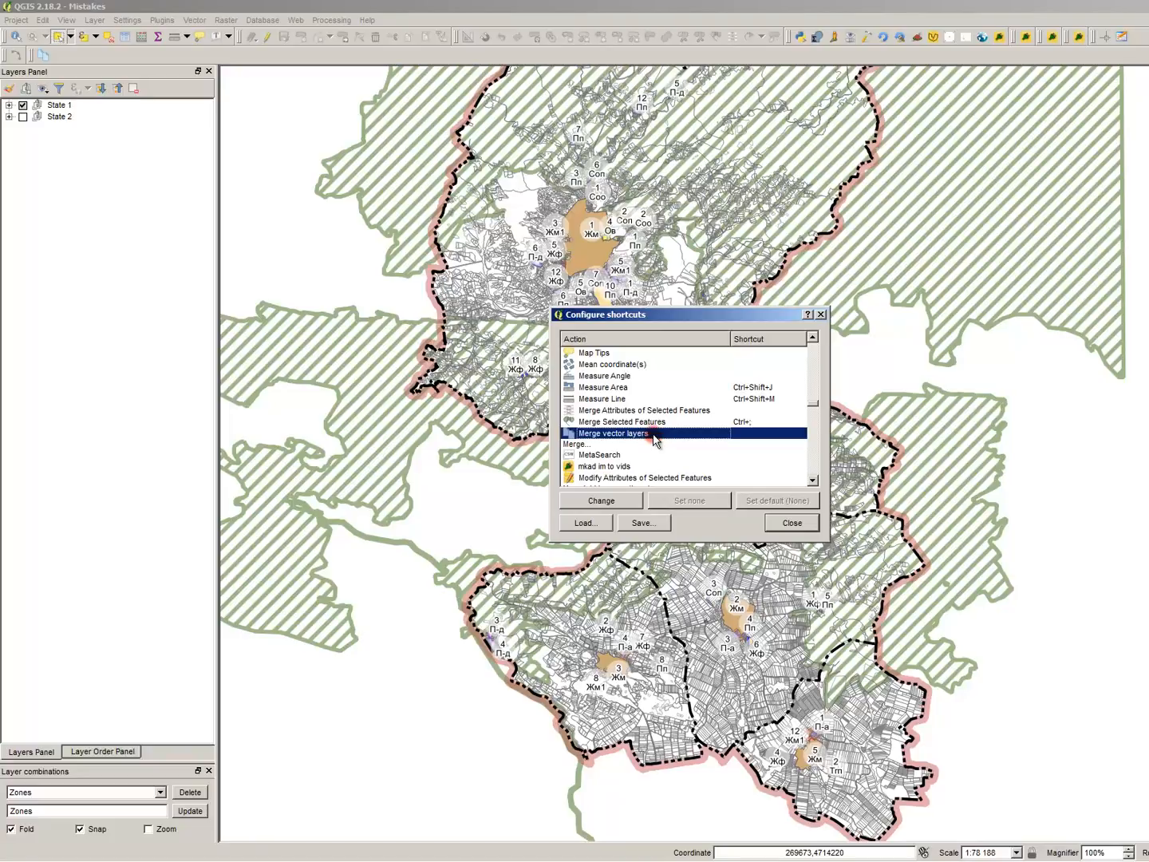
- Look up the split actions by searching for "sp", examine the Split Features shortcut and close the shortcut configuration
{"action": "type", "text": "sp"}
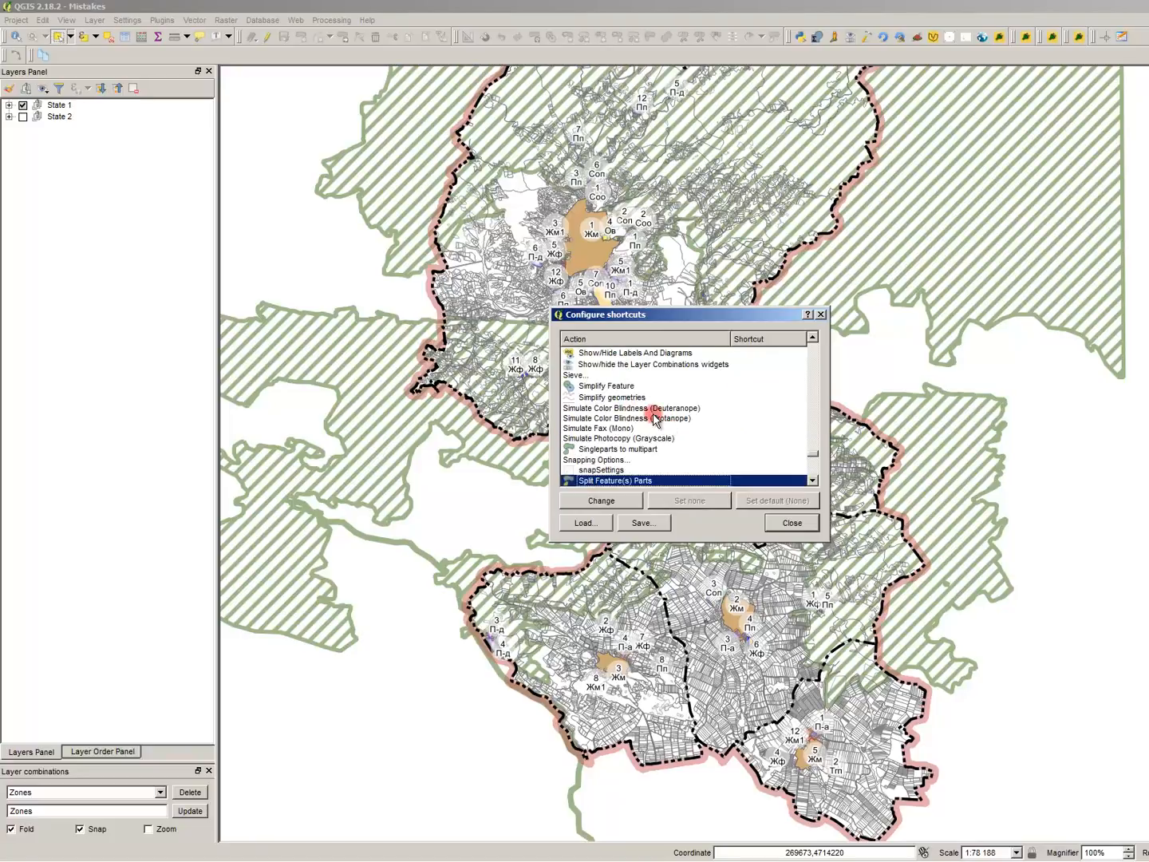
{"action": "scroll", "coordinate": [671, 434], "scroll_direction": "down", "scroll_amount": 1}
{"action": "left_click", "coordinate": [678, 459]}
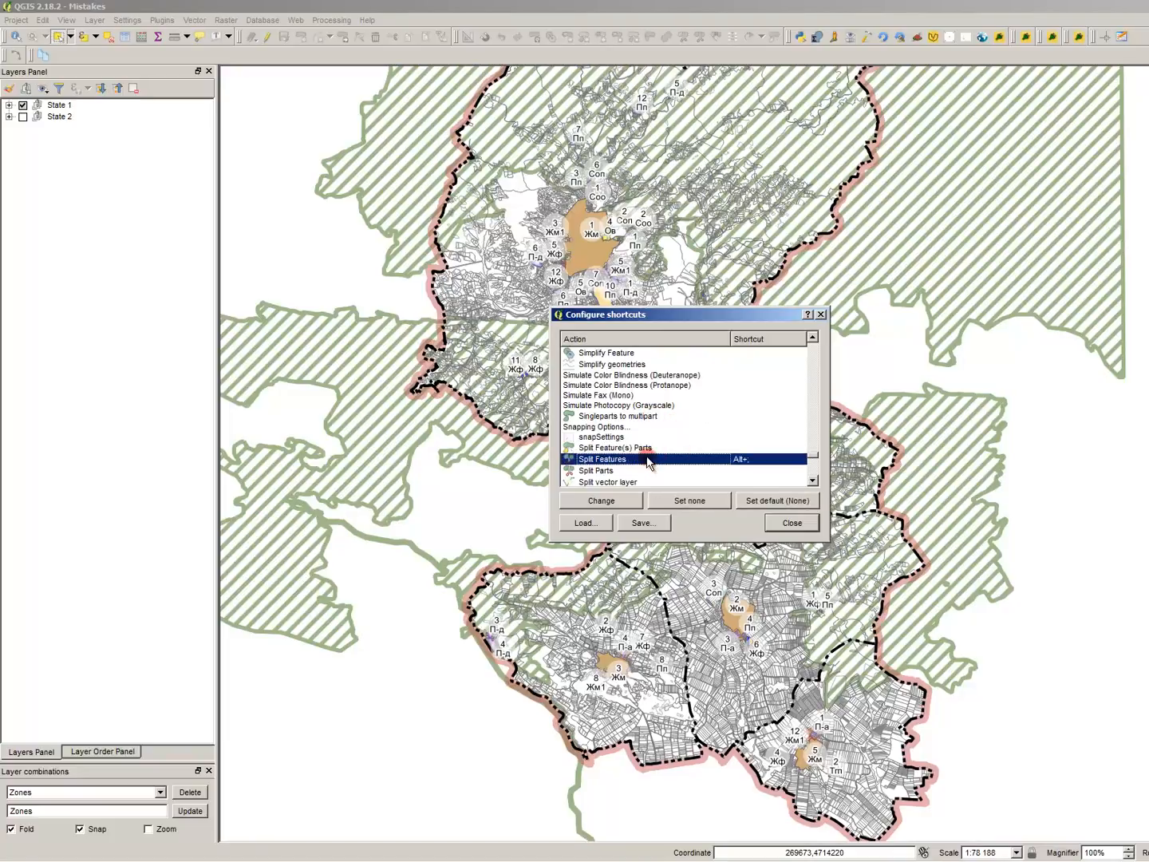
{"action": "left_click", "coordinate": [792, 523]}
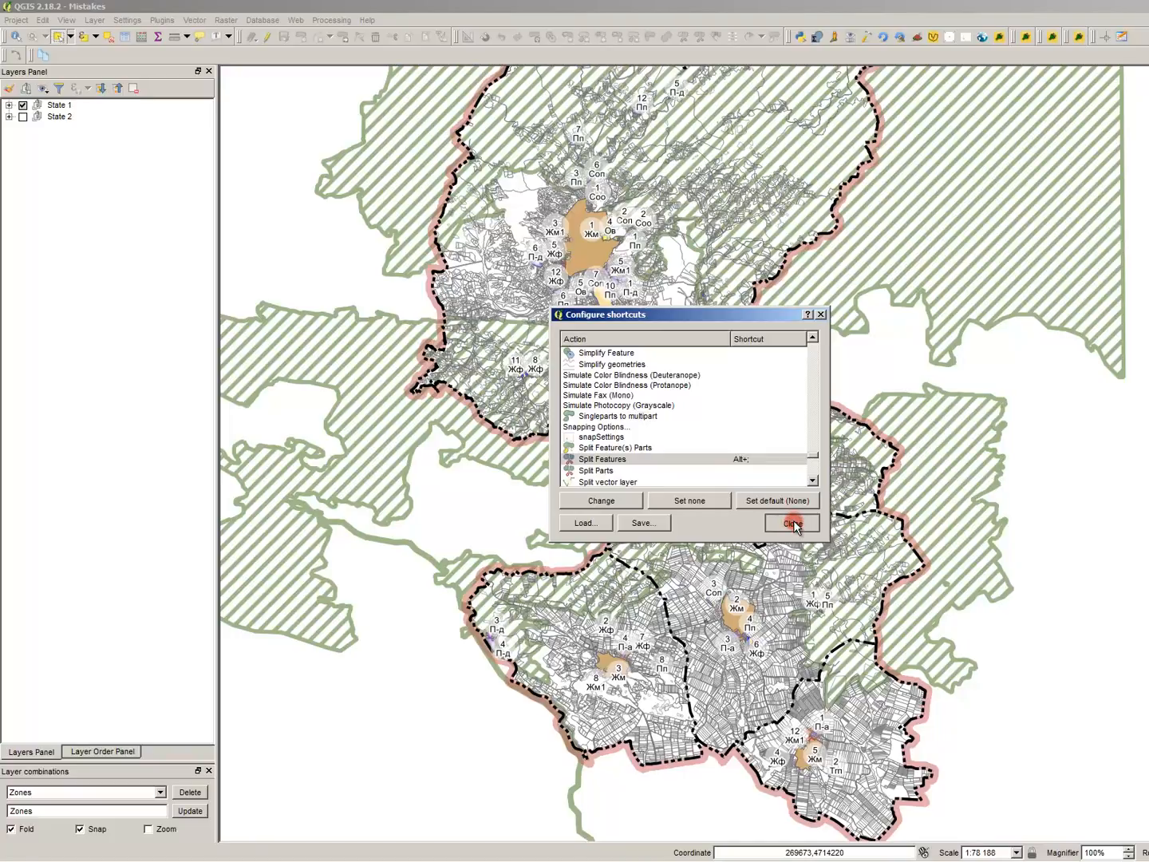
- Expand the State 1 group and hide every layer except Zones_Aggr
{"action": "left_click", "coordinate": [110, 105]}
{"action": "left_click", "coordinate": [9, 104]}
{"action": "left_click", "coordinate": [58, 119]}
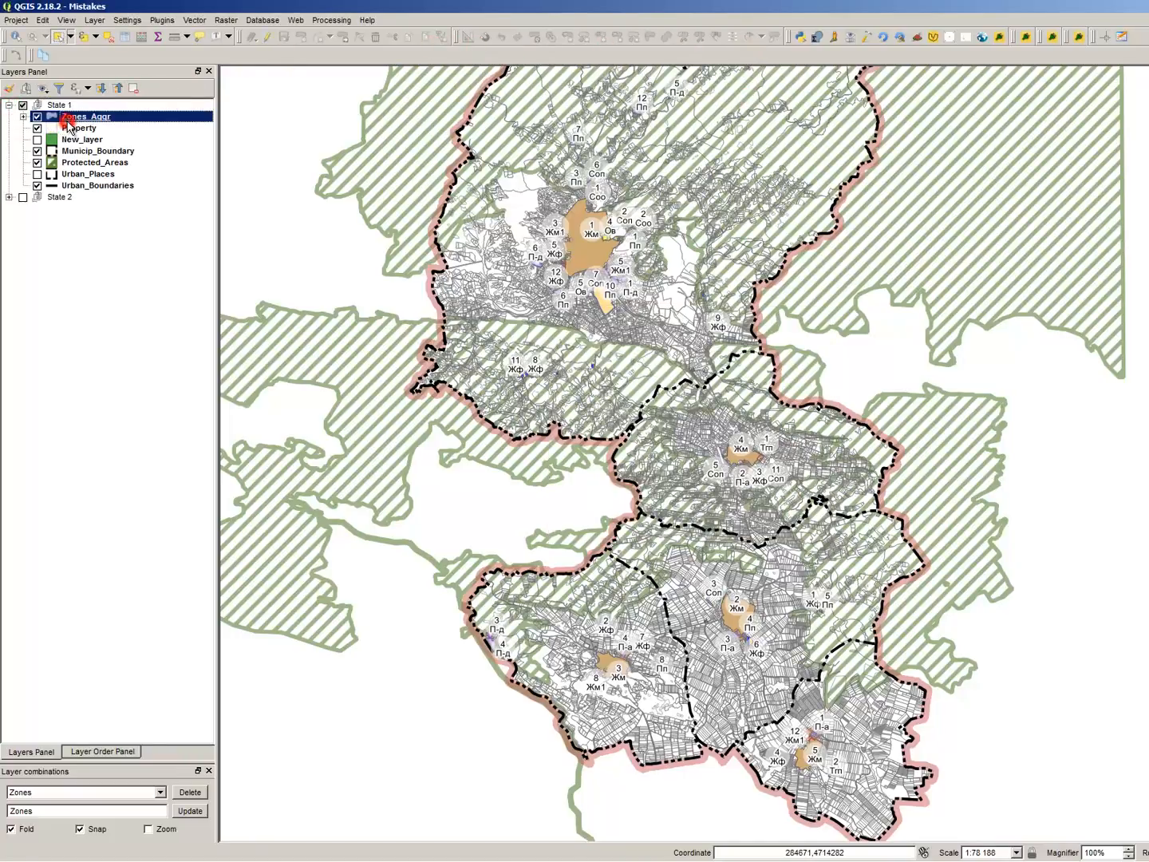
{"action": "key", "text": "ctrl+shift+h"}
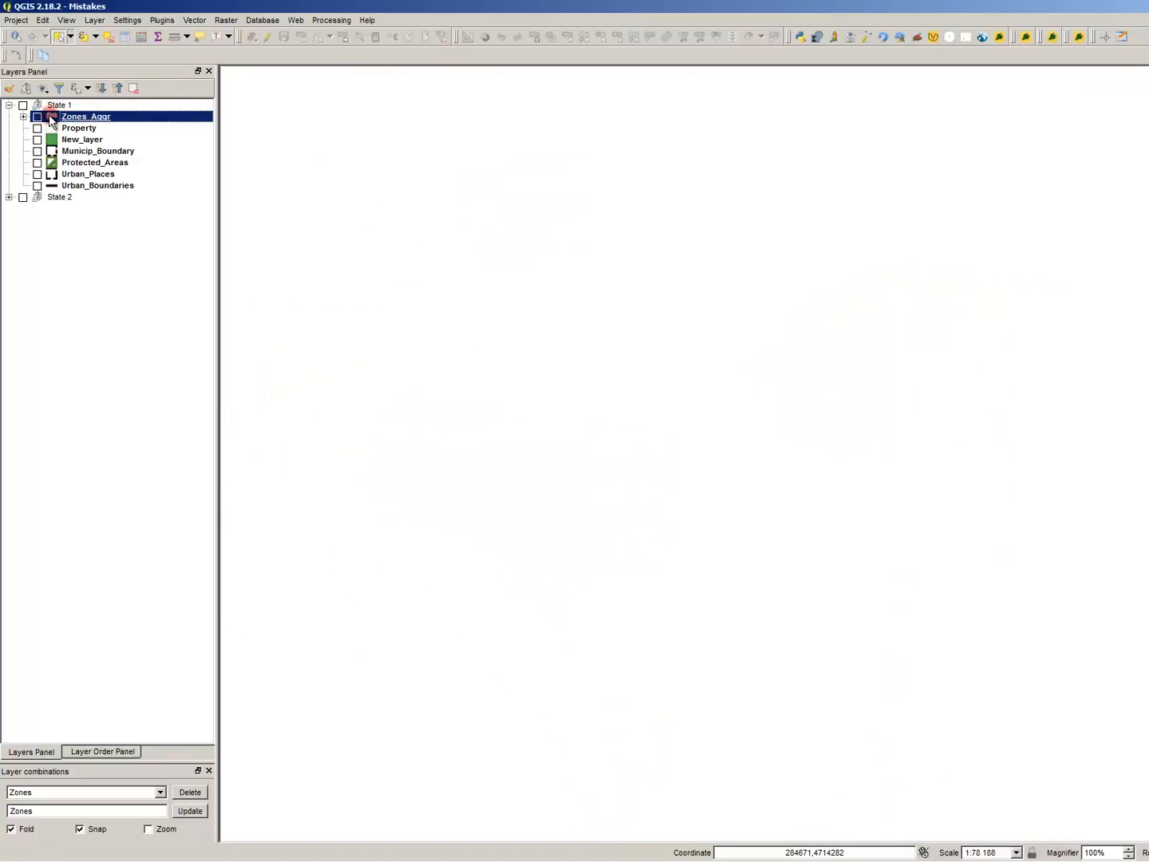
{"action": "left_click", "coordinate": [38, 116]}
- Start editing Zones_Aggr and split the isolated zone 6 П-д in two with a diagonal line across its middle
{"action": "left_click", "coordinate": [256, 38]}
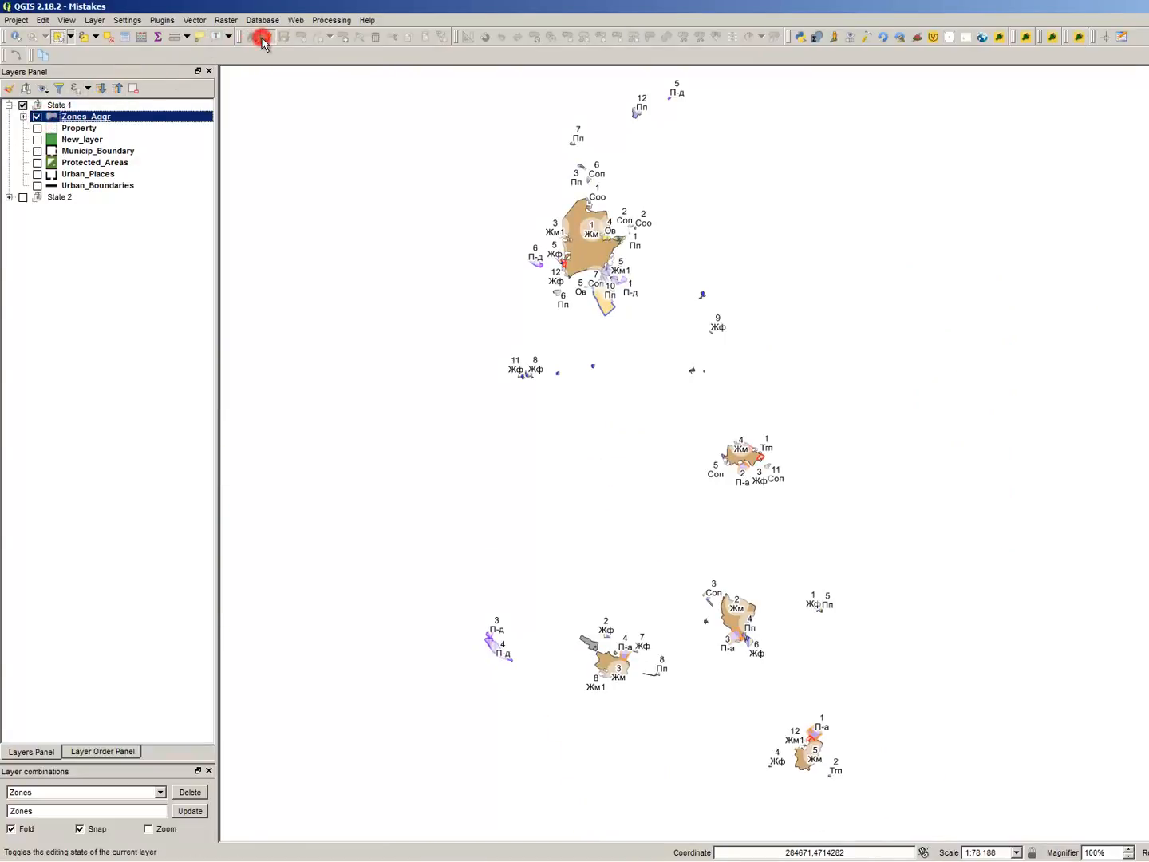
{"action": "scroll", "coordinate": [494, 211], "scroll_direction": "up", "scroll_amount": 2}
{"action": "scroll", "coordinate": [736, 369], "scroll_direction": "up", "scroll_amount": 2}
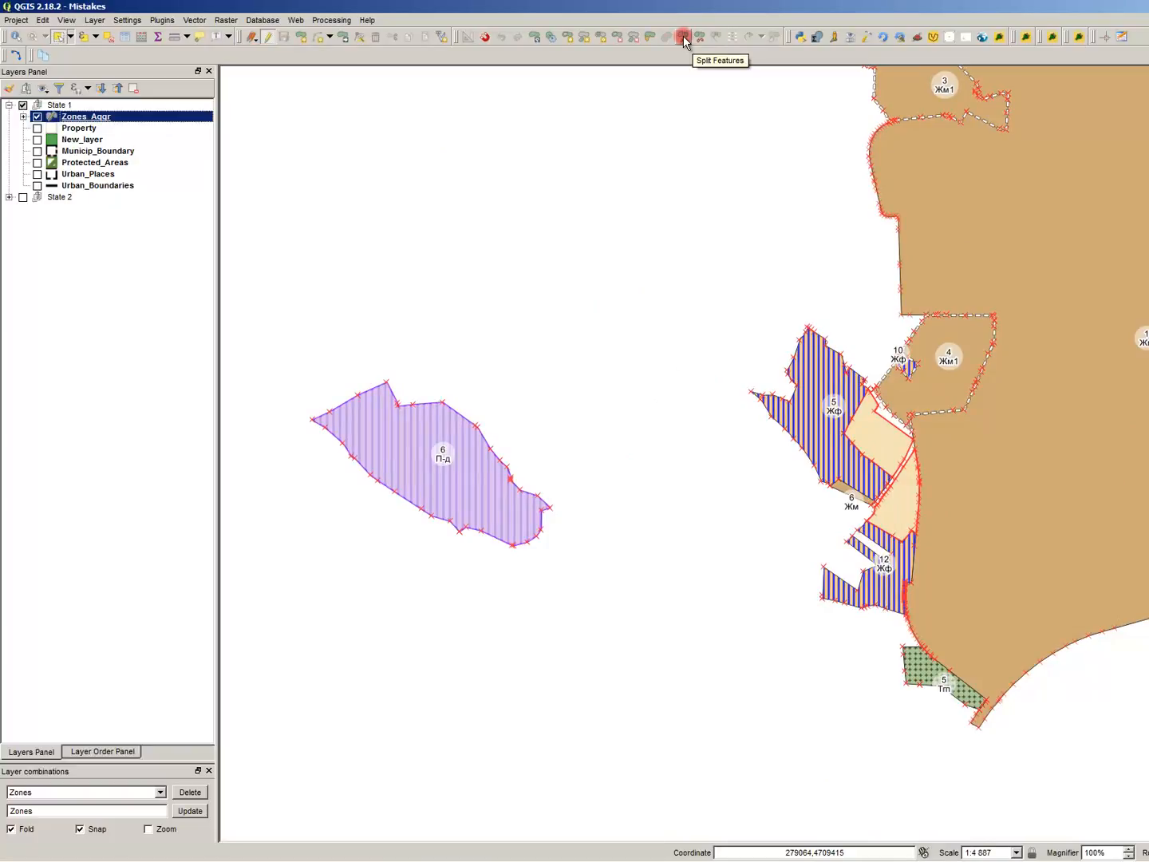
{"action": "scroll", "coordinate": [347, 410], "scroll_direction": "up", "scroll_amount": 1}
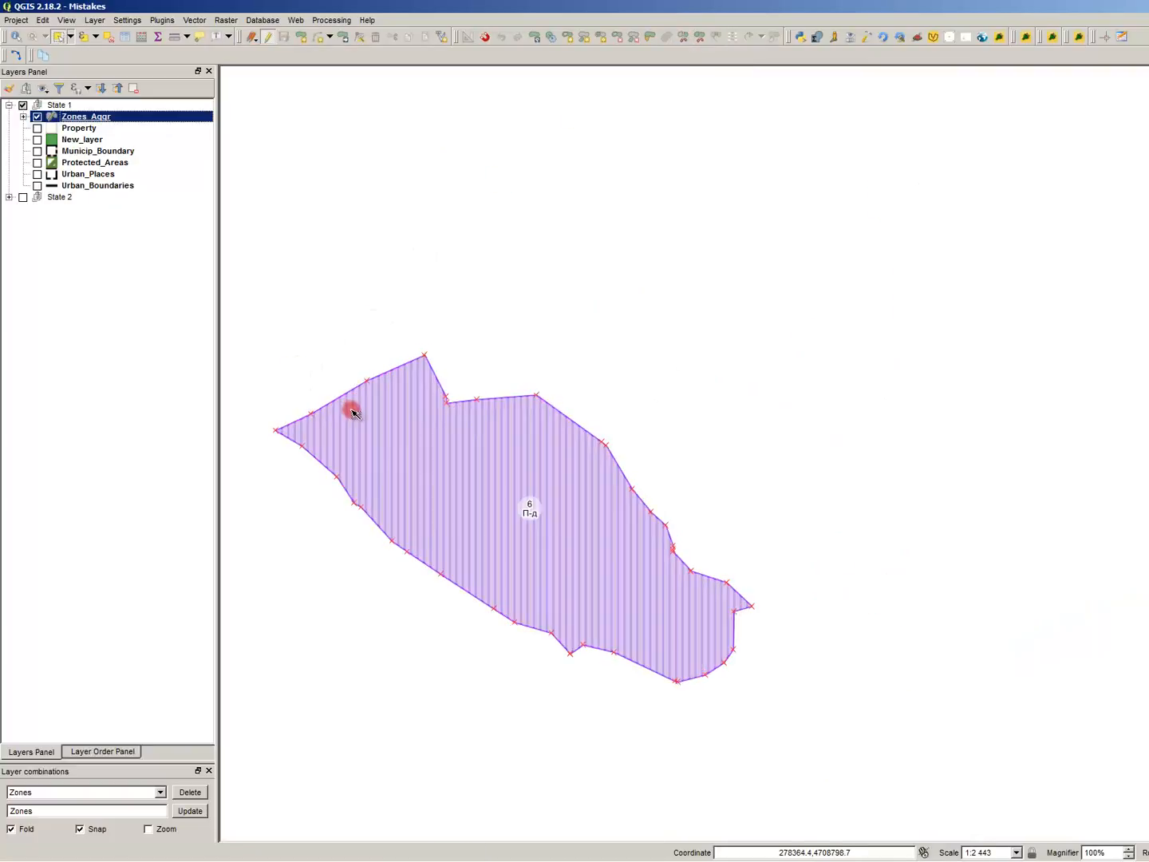
{"action": "left_click", "coordinate": [420, 471]}
{"action": "left_click", "coordinate": [359, 755]}
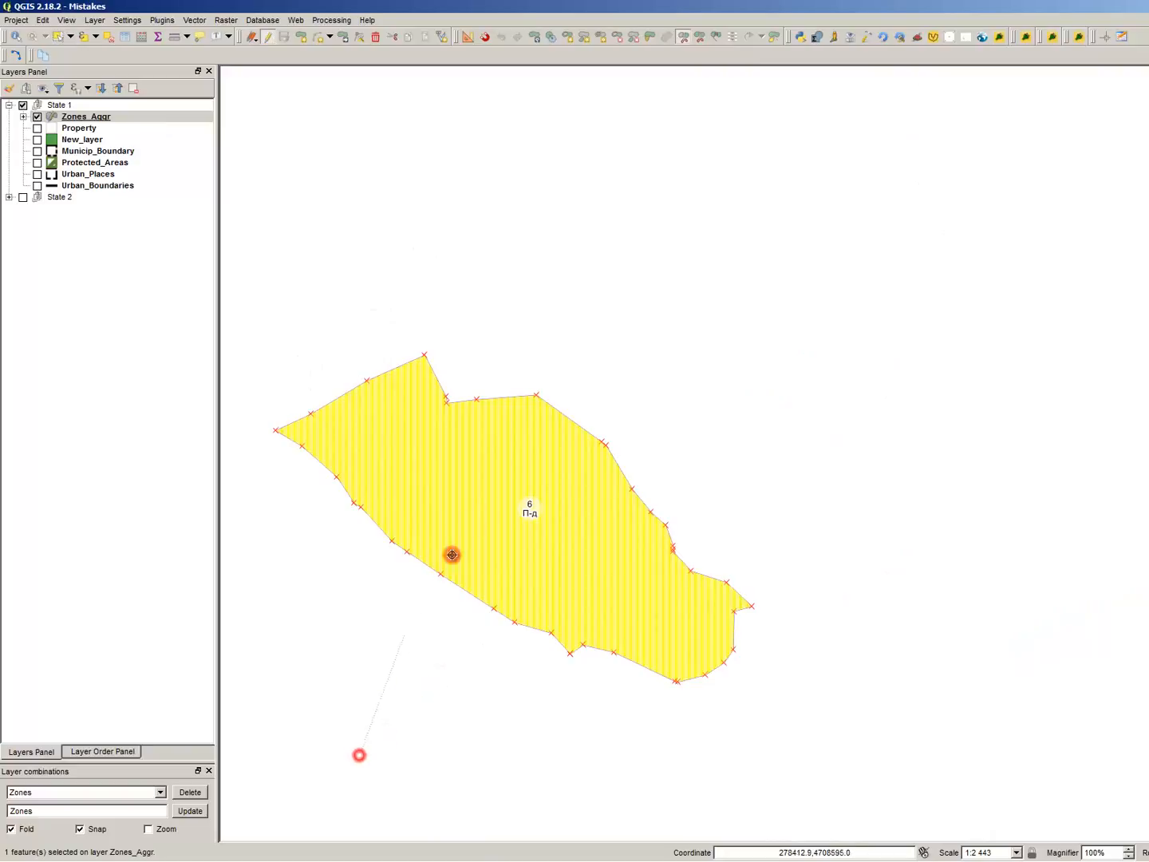
{"action": "left_click", "coordinate": [479, 552]}
{"action": "left_click", "coordinate": [614, 481]}
{"action": "right_click", "coordinate": [735, 321]}
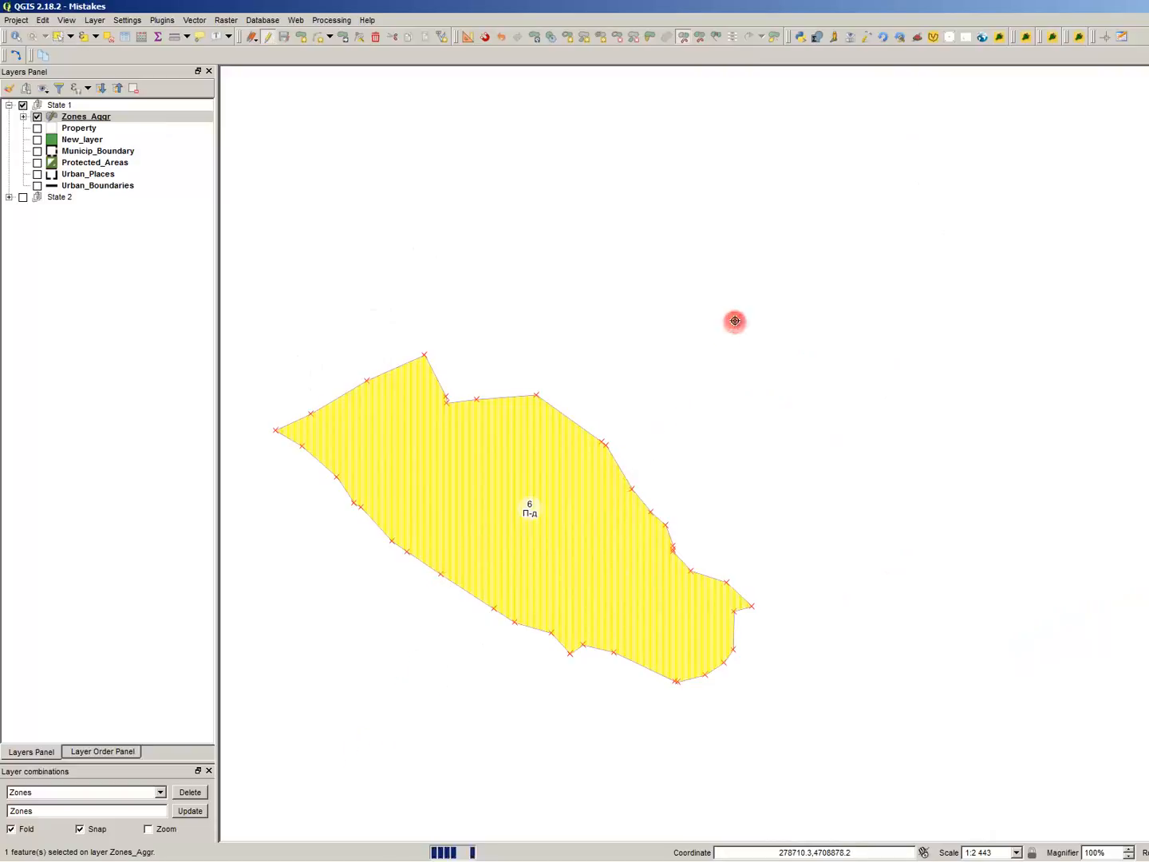
- Select each half of the split zone to check it, and stop editing Zones_Aggr with the changes discarded
{"action": "left_click", "coordinate": [582, 470]}
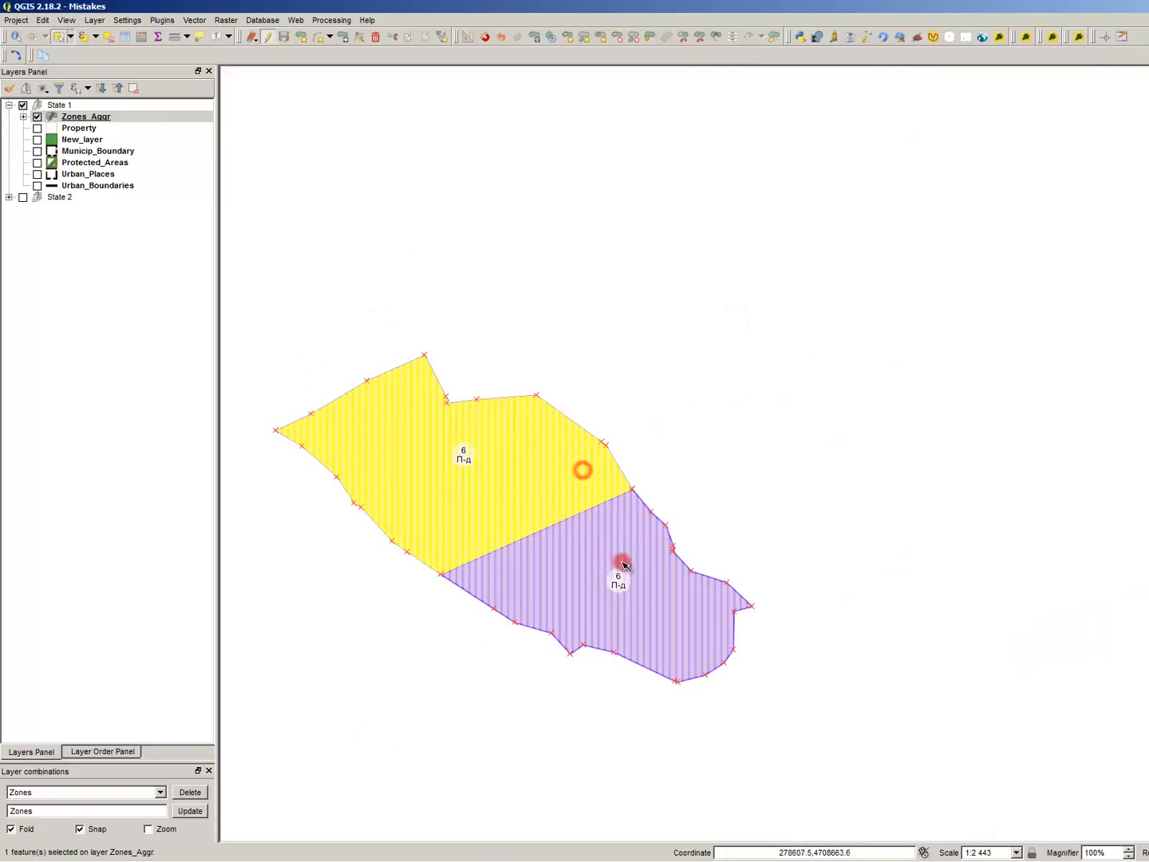
{"action": "left_click", "coordinate": [714, 392]}
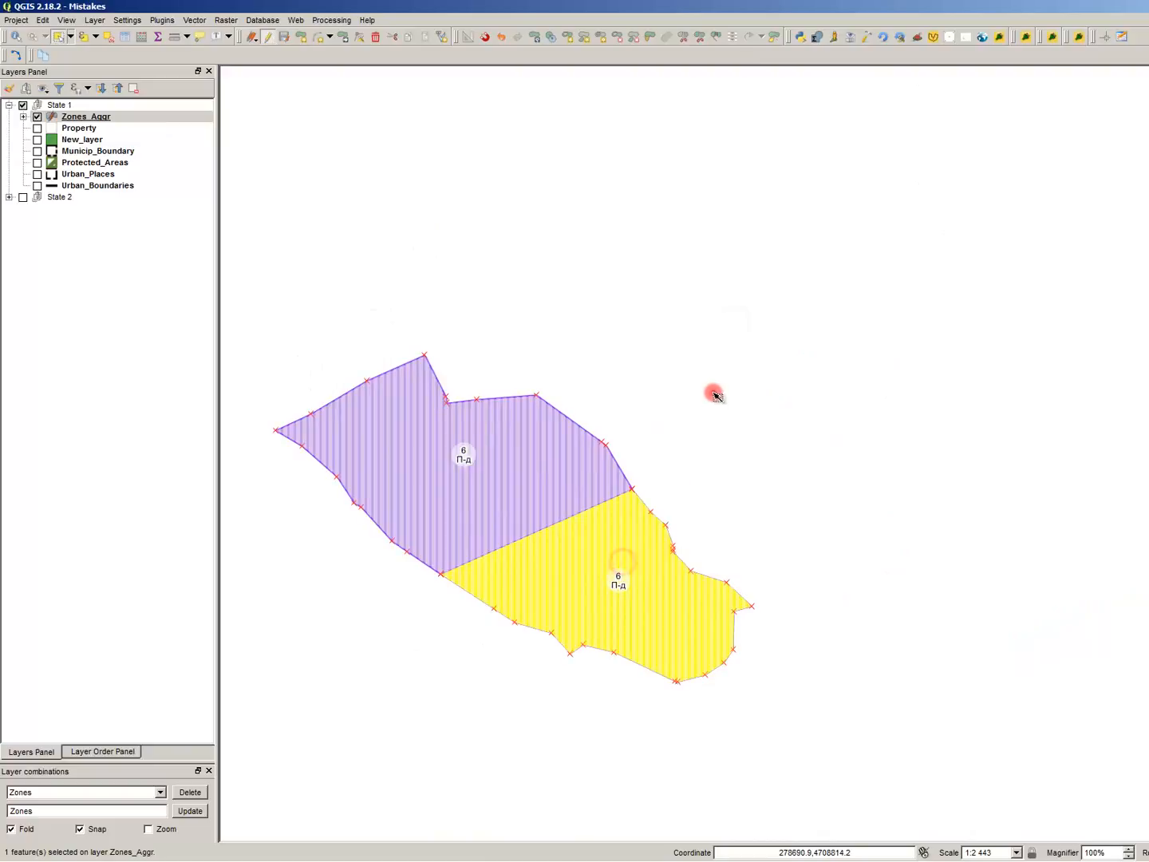
{"action": "left_click", "coordinate": [282, 34]}
{"action": "left_click", "coordinate": [722, 448]}
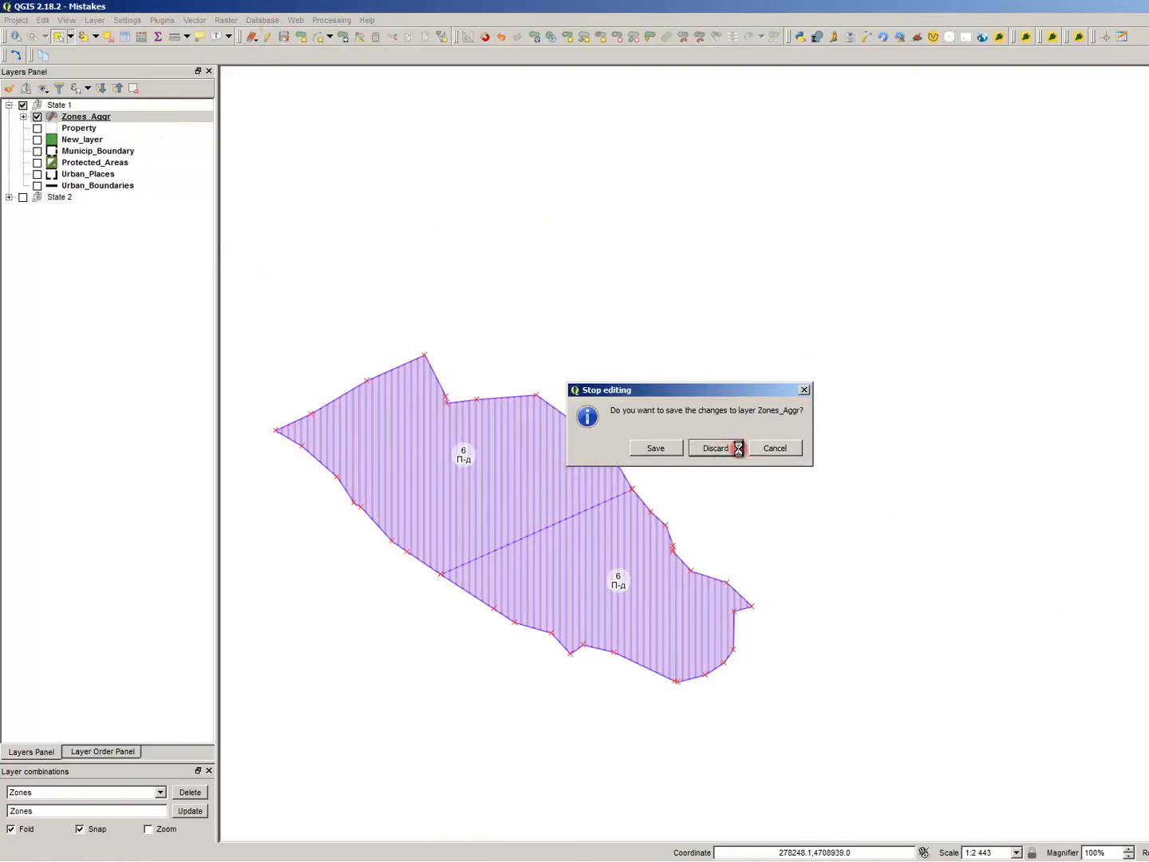
{"action": "scroll", "coordinate": [643, 441], "scroll_direction": "down", "scroll_amount": 1}
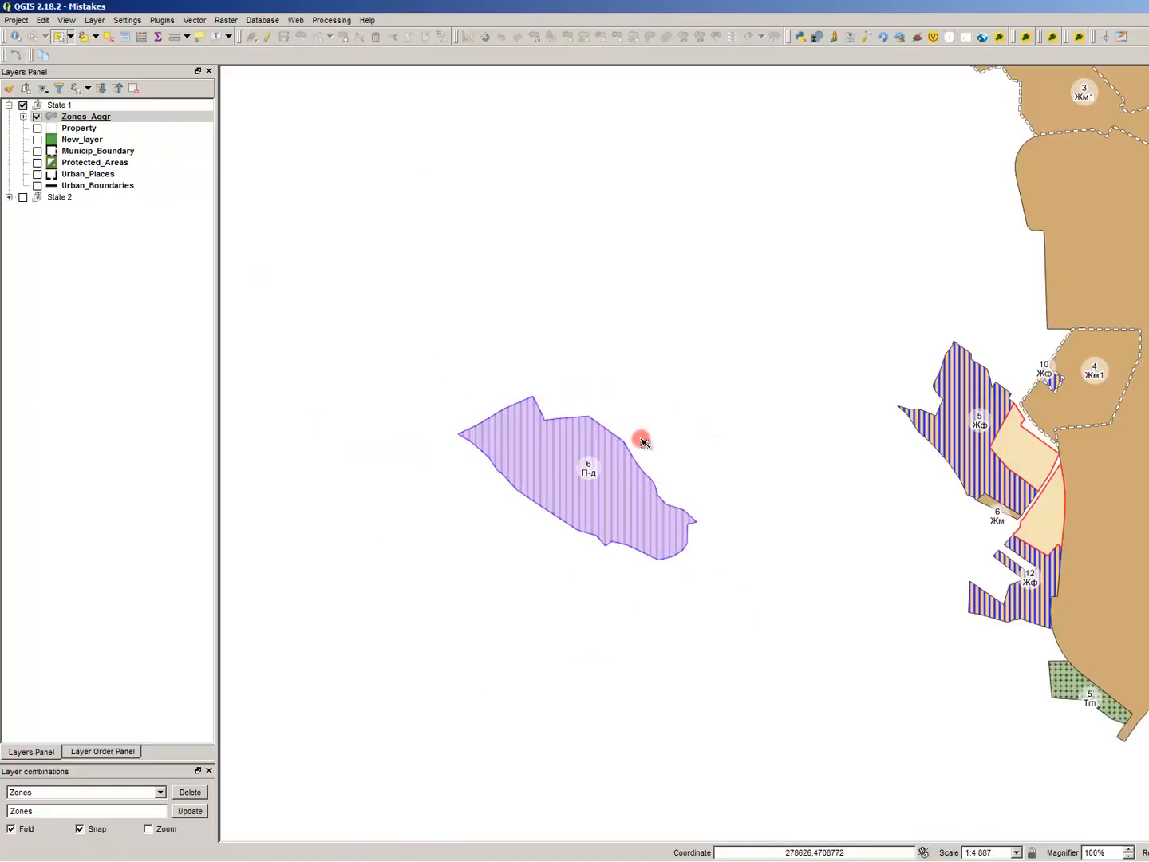
- Reopen the shortcut configuration and browse the actions from Add DB2 Spatial Layer to Dissolve
{"action": "left_click", "coordinate": [127, 20]}
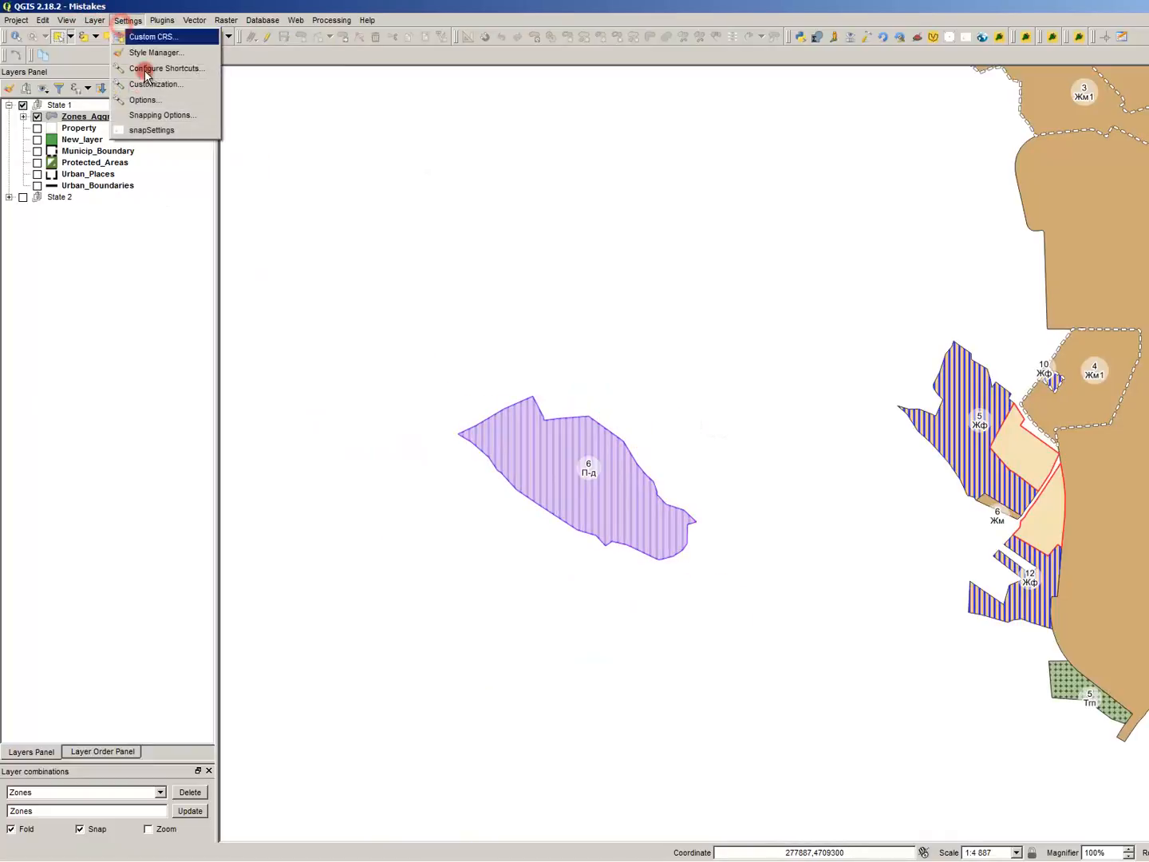
{"action": "left_click", "coordinate": [169, 116]}
{"action": "left_click", "coordinate": [169, 69]}
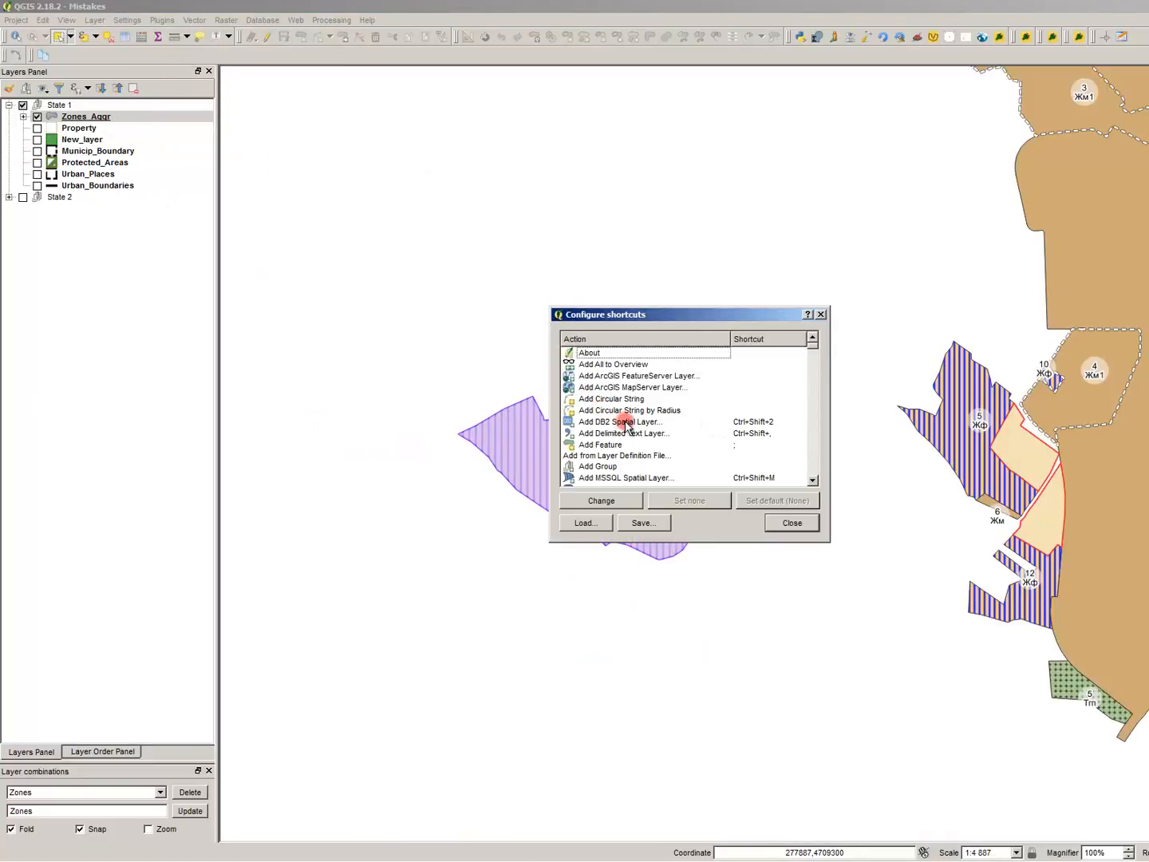
{"action": "left_click", "coordinate": [632, 420]}
{"action": "scroll", "coordinate": [651, 383], "scroll_direction": "down", "scroll_amount": 9}
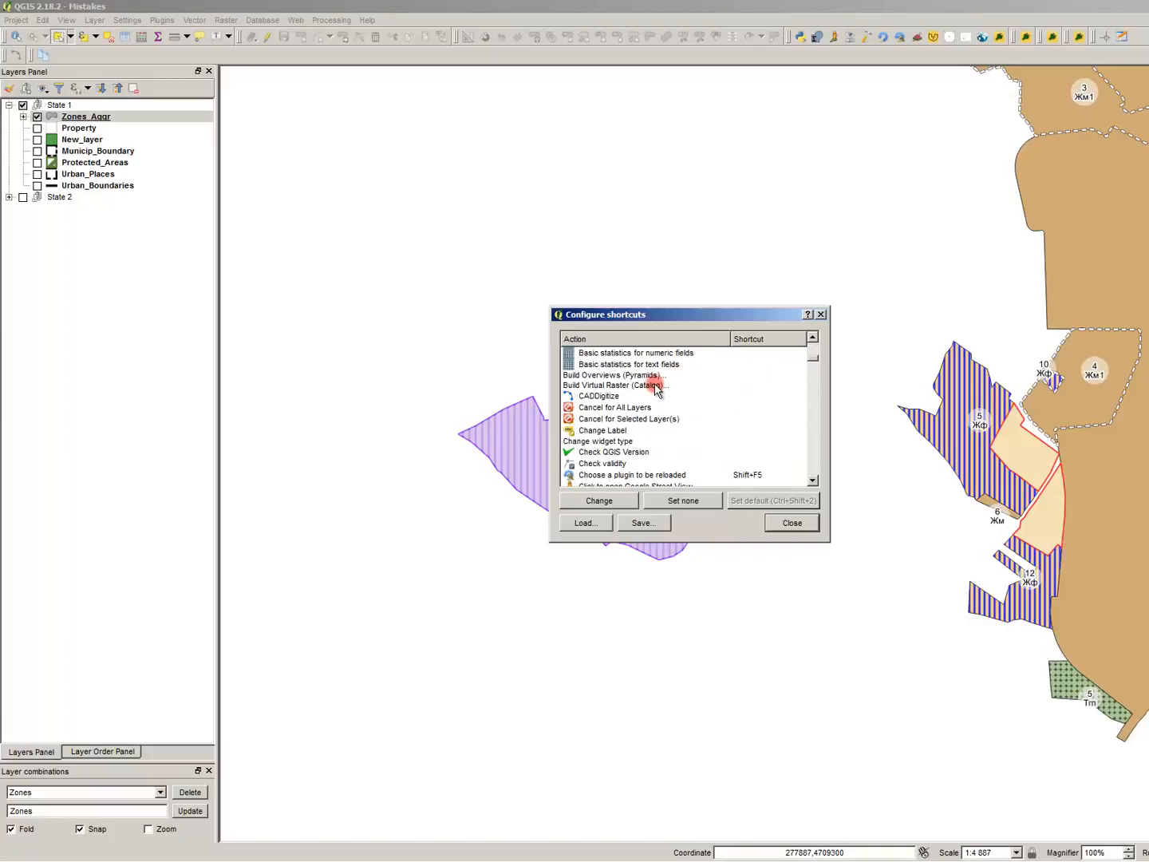
{"action": "scroll", "coordinate": [654, 387], "scroll_direction": "up", "scroll_amount": 3}
{"action": "scroll", "coordinate": [659, 385], "scroll_direction": "up", "scroll_amount": 6}
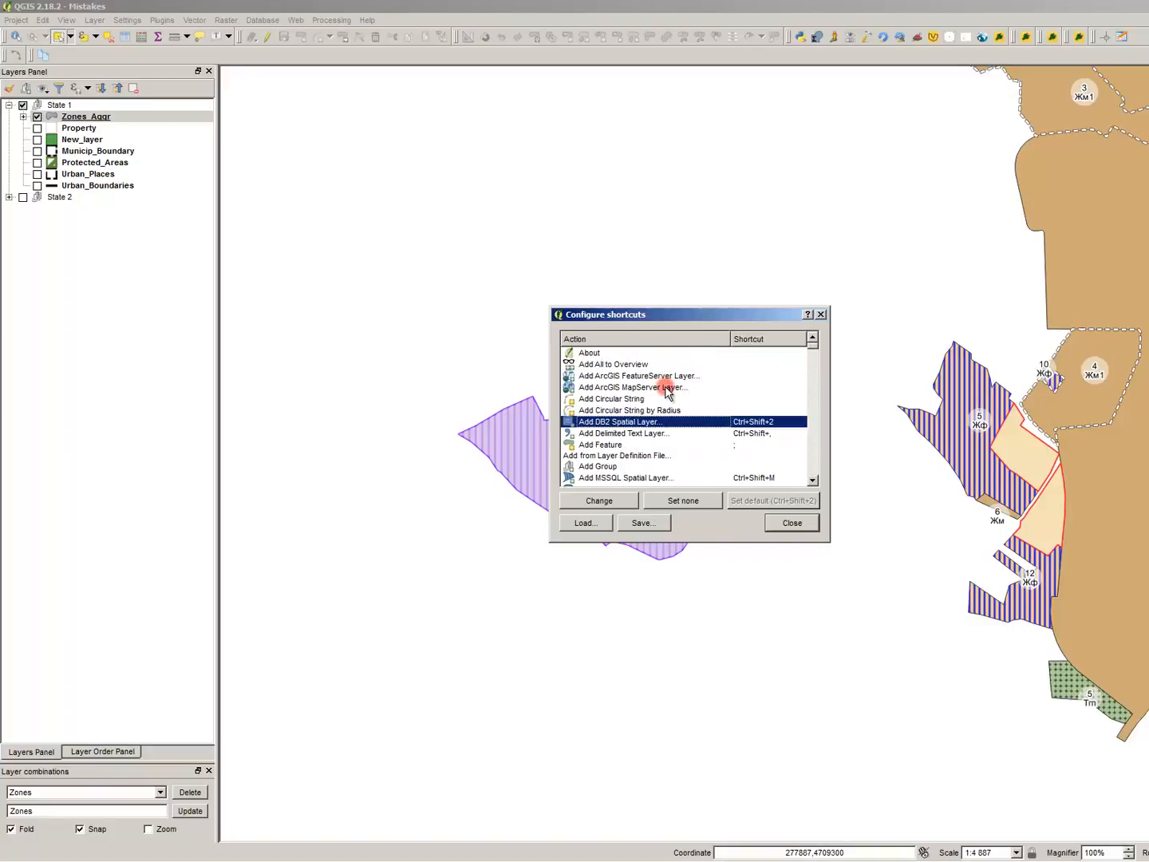
{"action": "scroll", "coordinate": [667, 391], "scroll_direction": "down", "scroll_amount": 20}
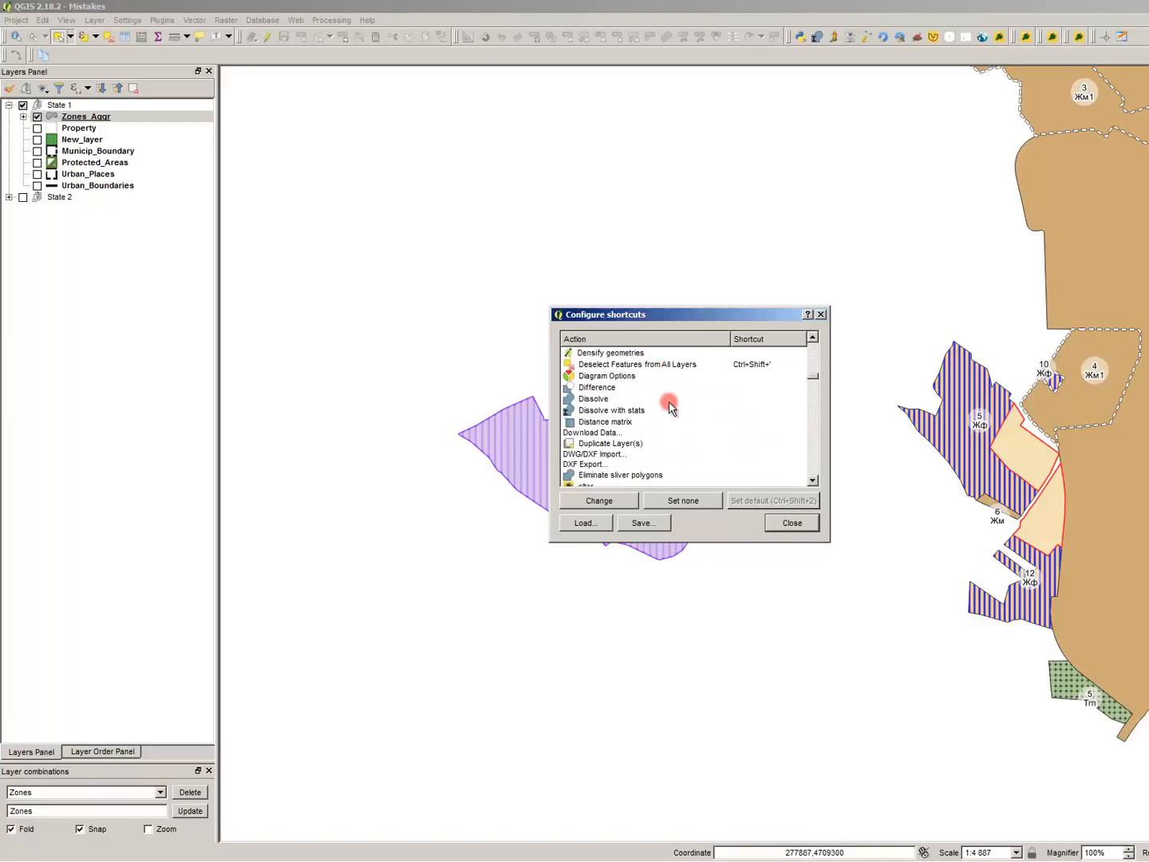
{"action": "left_click", "coordinate": [647, 399]}
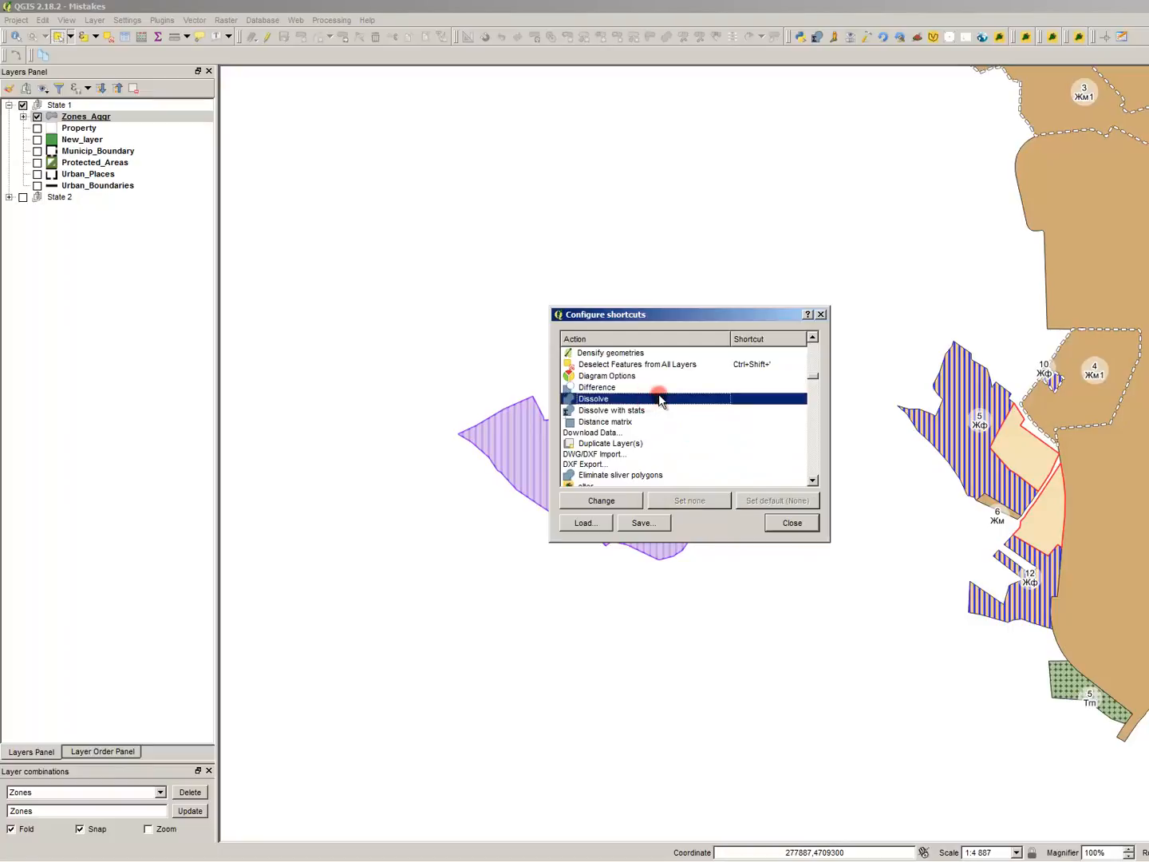
- Look up the selection actions by searching for "se" and examine the shortcut of Select Features by Polygon
{"action": "type", "text": "se"}
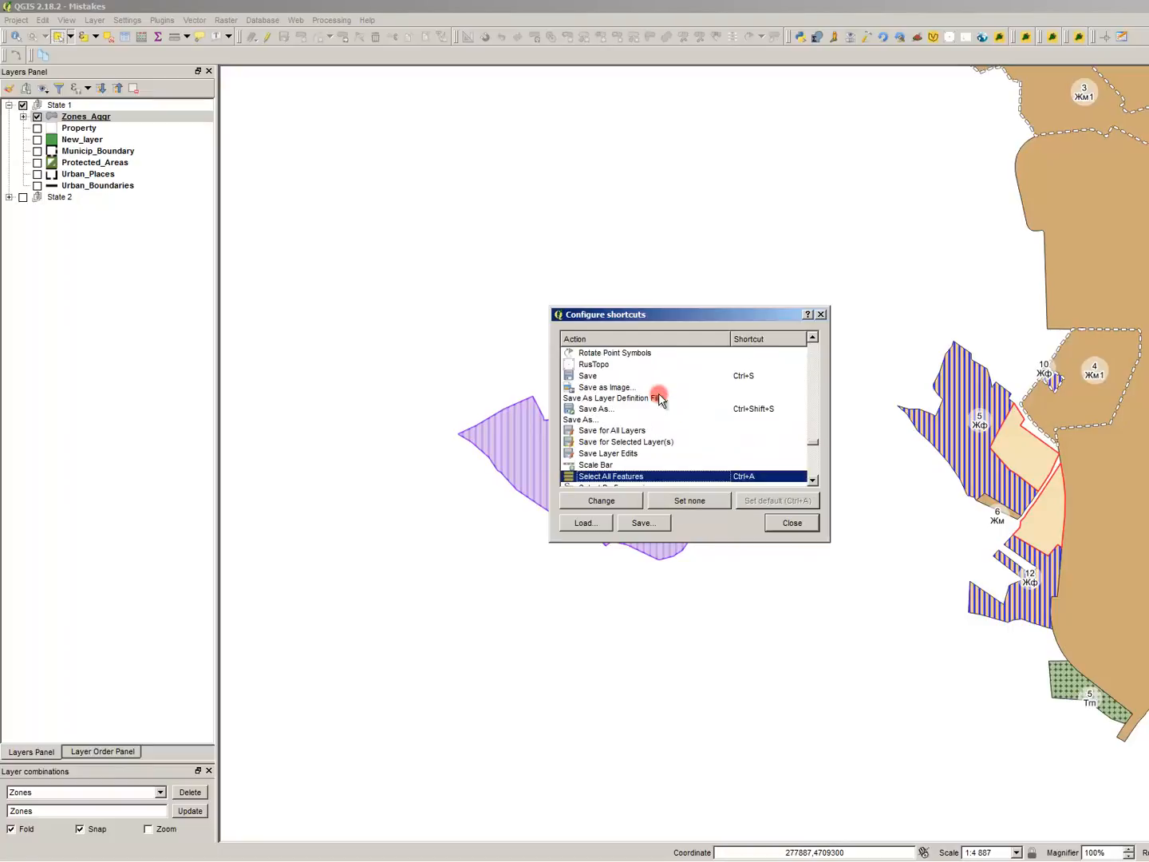
{"action": "scroll", "coordinate": [646, 394], "scroll_direction": "down", "scroll_amount": 1}
{"action": "scroll", "coordinate": [710, 429], "scroll_direction": "down", "scroll_amount": 1}
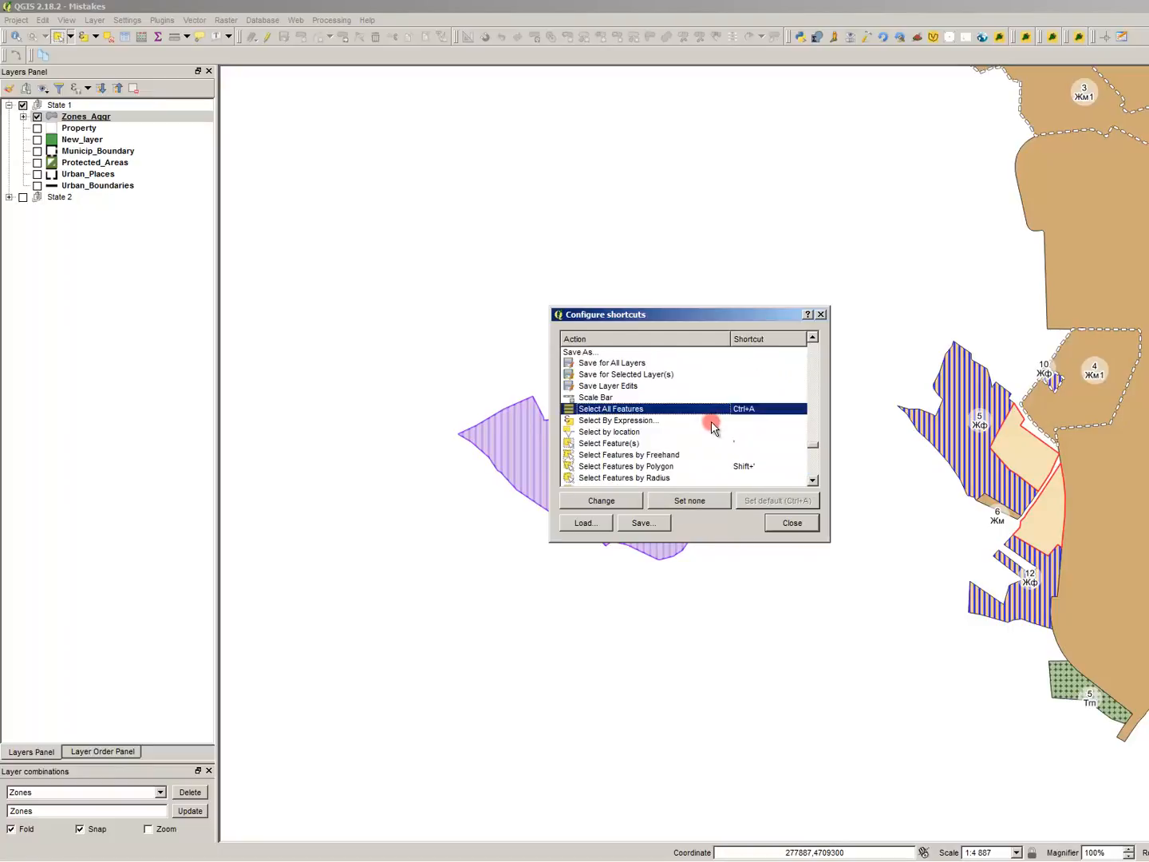
{"action": "left_click", "coordinate": [624, 431]}
{"action": "scroll", "coordinate": [624, 423], "scroll_direction": "down", "scroll_amount": 3}
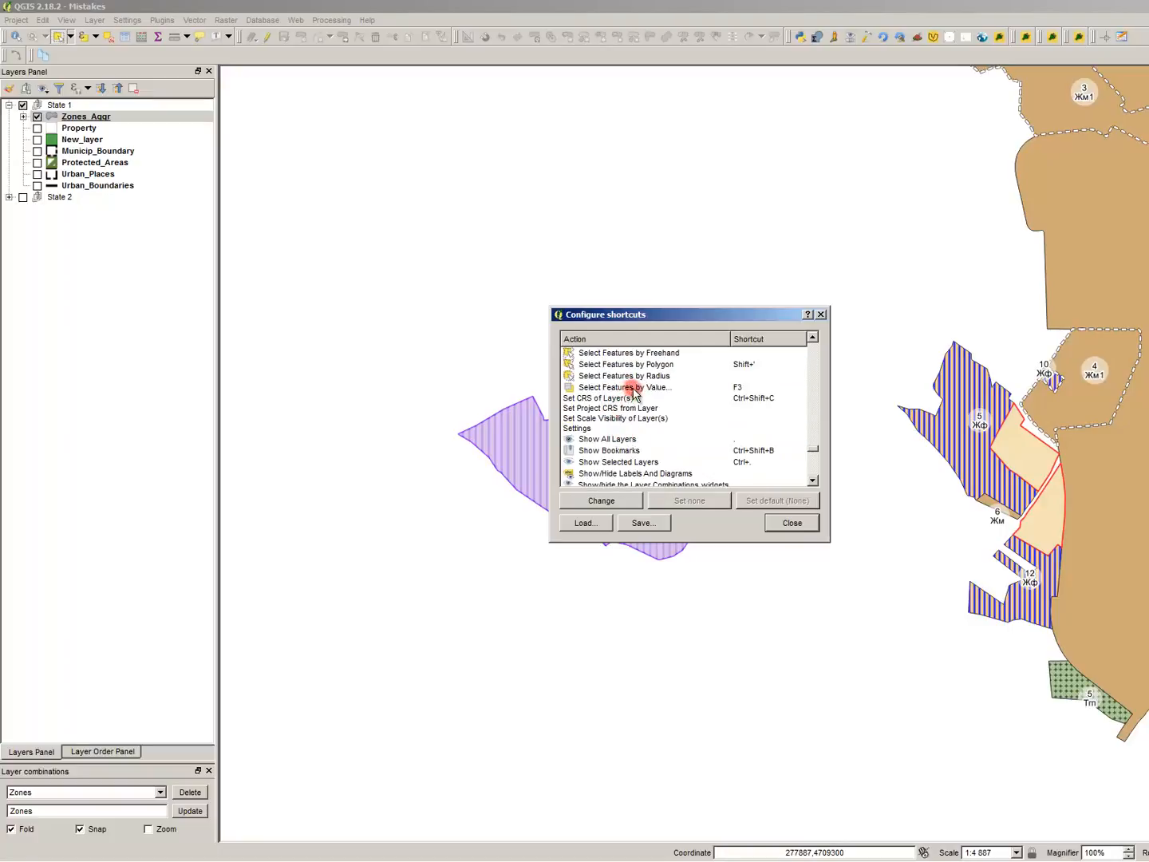
{"action": "left_click", "coordinate": [646, 364]}
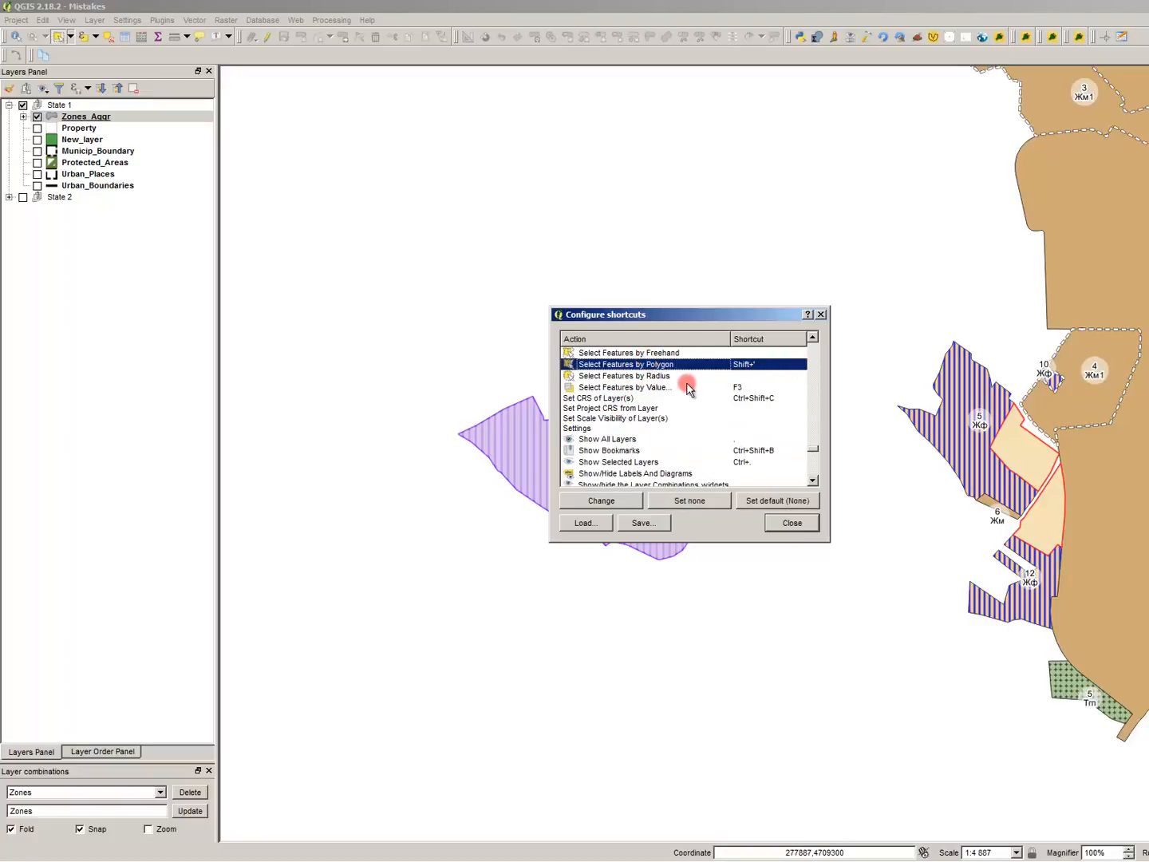
- Compare the shortcuts of Select Features by Freehand, by Polygon and by Value
{"action": "scroll", "coordinate": [681, 384], "scroll_direction": "up", "scroll_amount": 2}
{"action": "left_click", "coordinate": [682, 422]}
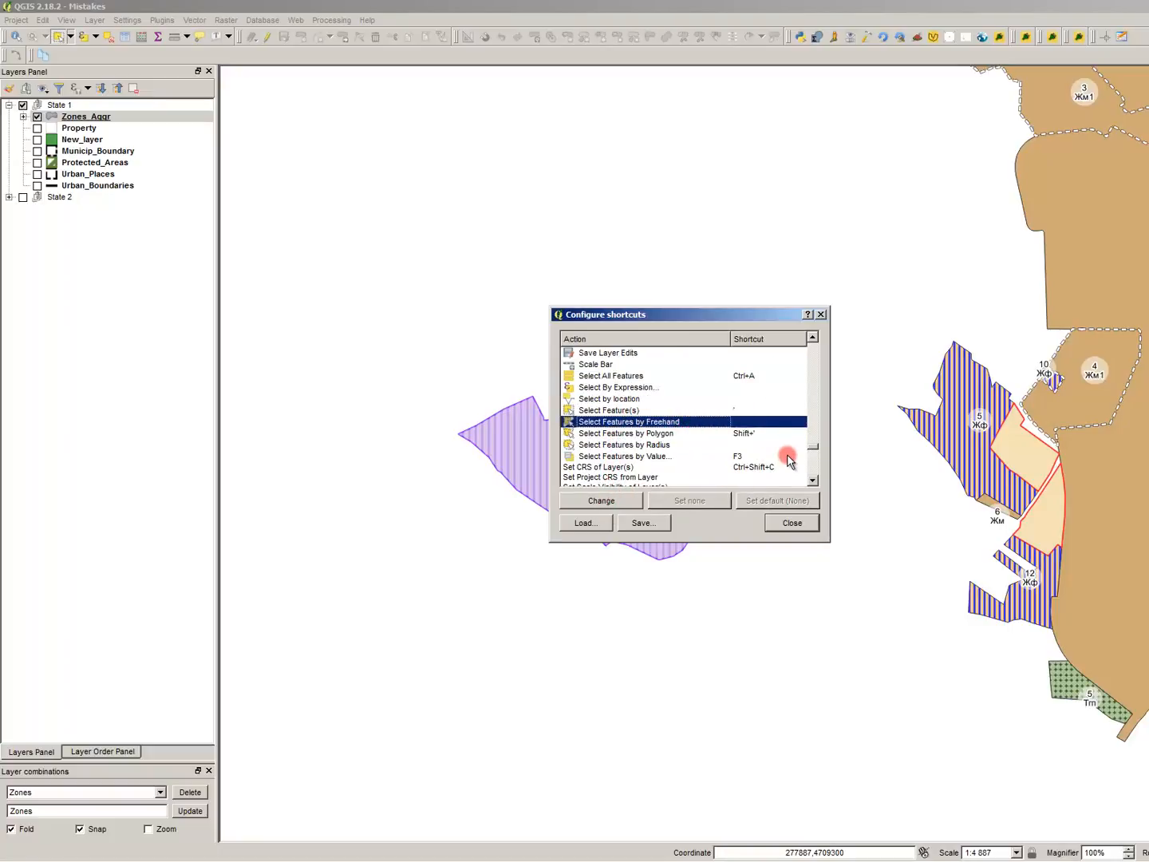
{"action": "left_click", "coordinate": [764, 433]}
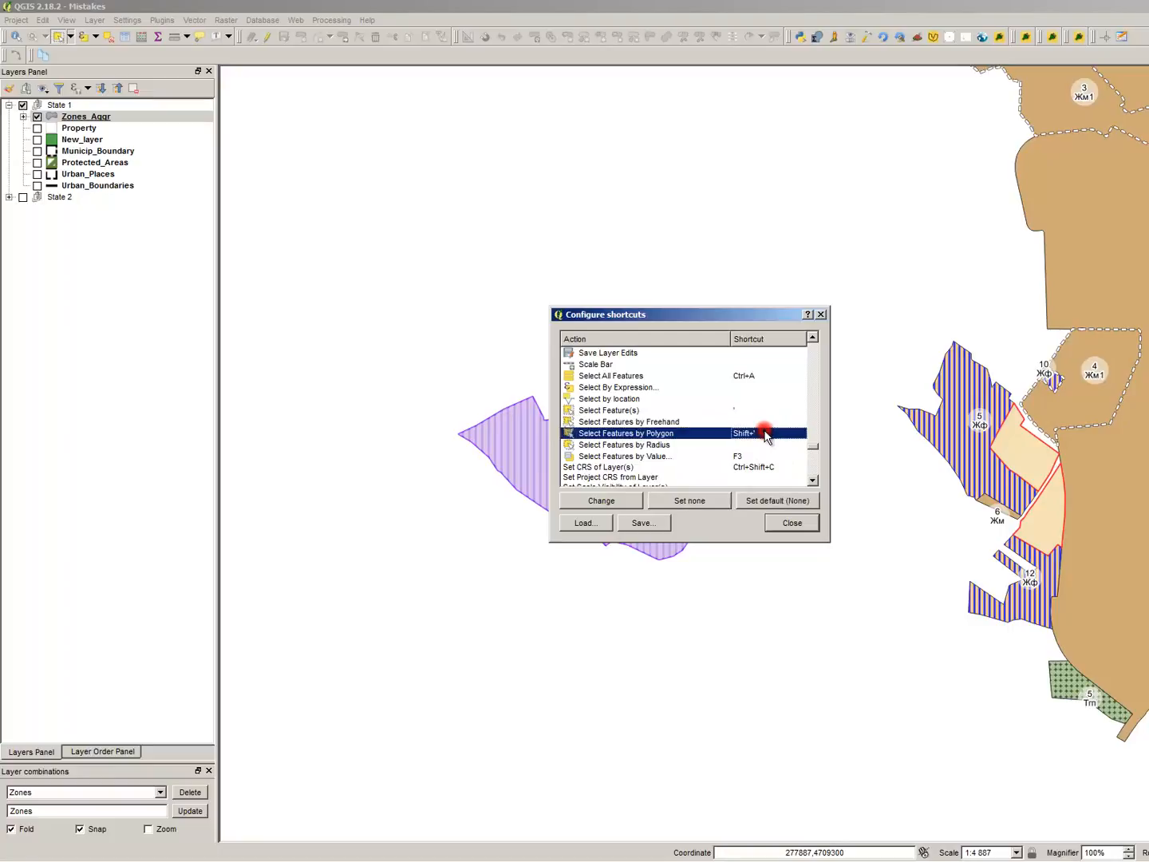
{"action": "left_click", "coordinate": [700, 456]}
{"action": "scroll", "coordinate": [680, 407], "scroll_direction": "down", "scroll_amount": 1}
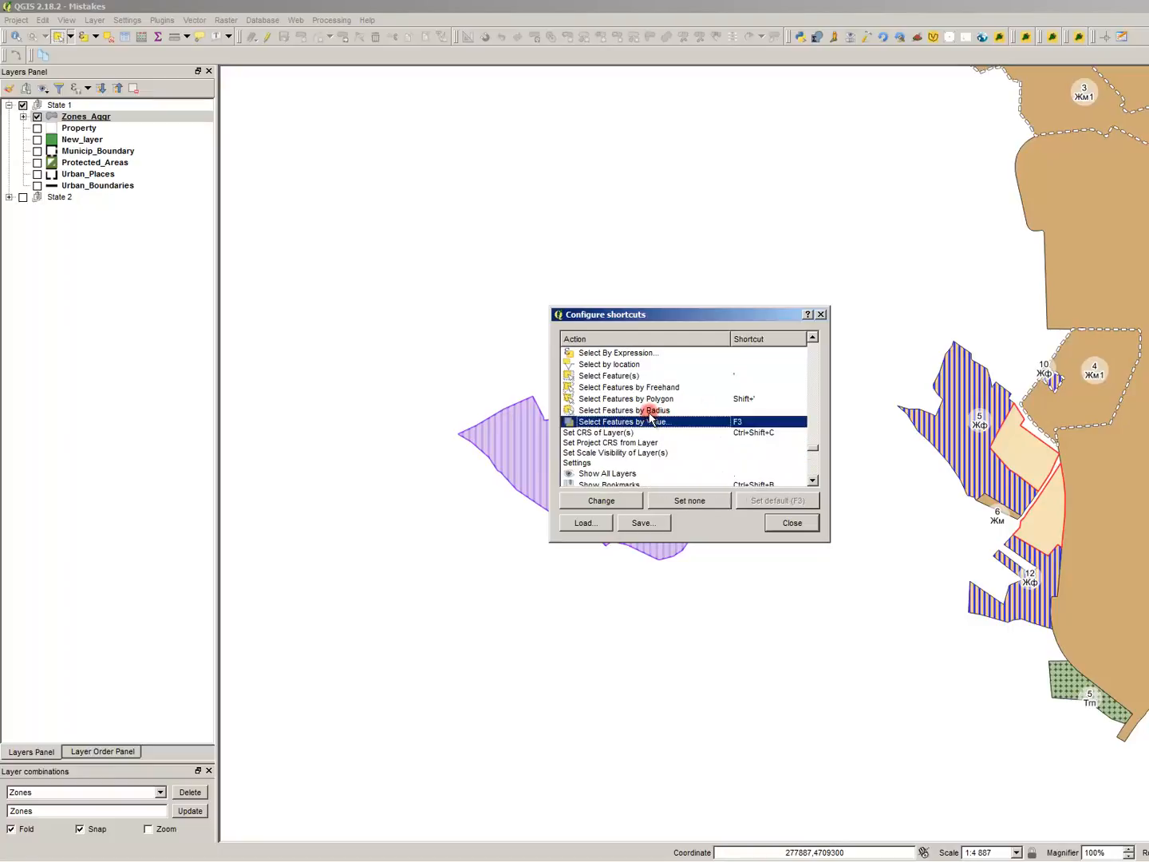
{"action": "scroll", "coordinate": [650, 416], "scroll_direction": "up", "scroll_amount": 1}
- Look up the Deselect Features from All Layers shortcut by searching for "de", and close the shortcut configuration
{"action": "left_click", "coordinate": [651, 411]}
{"action": "type", "text": "de"}
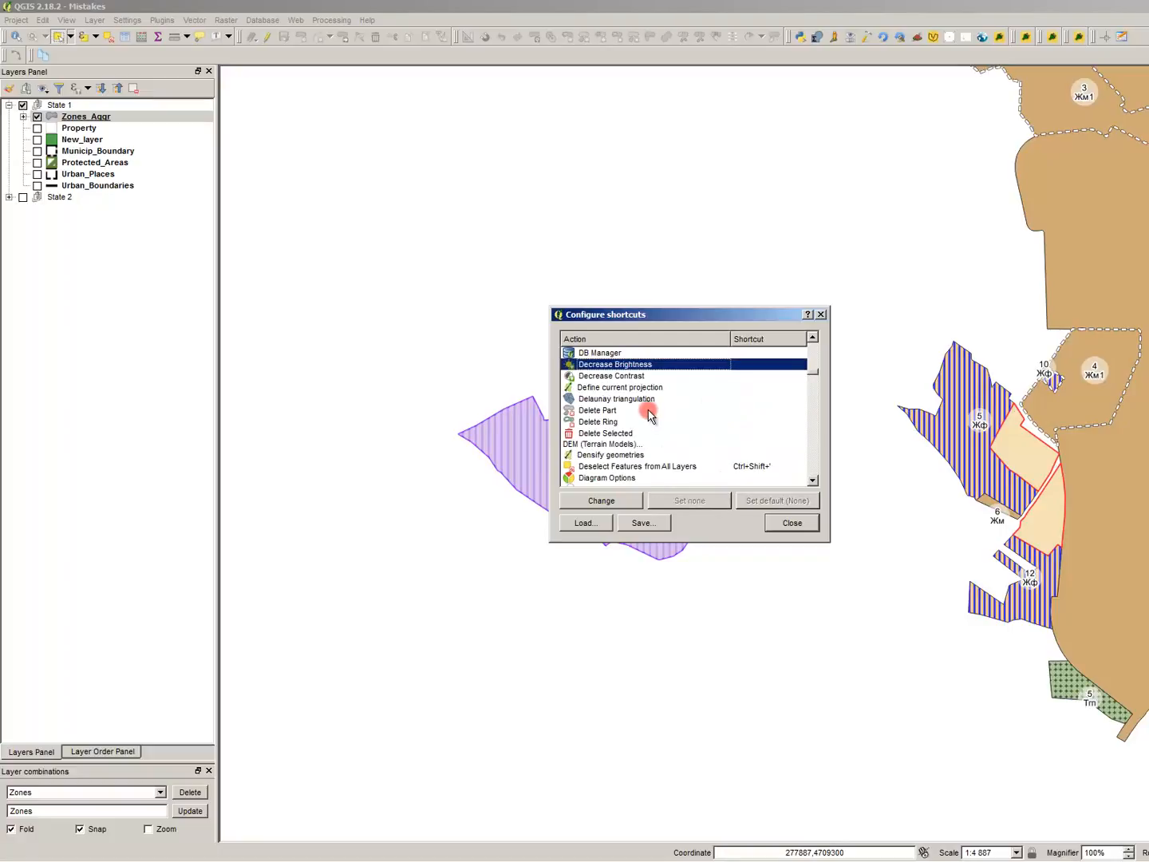
{"action": "scroll", "coordinate": [593, 405], "scroll_direction": "down", "scroll_amount": 1}
{"action": "scroll", "coordinate": [623, 445], "scroll_direction": "down", "scroll_amount": 1}
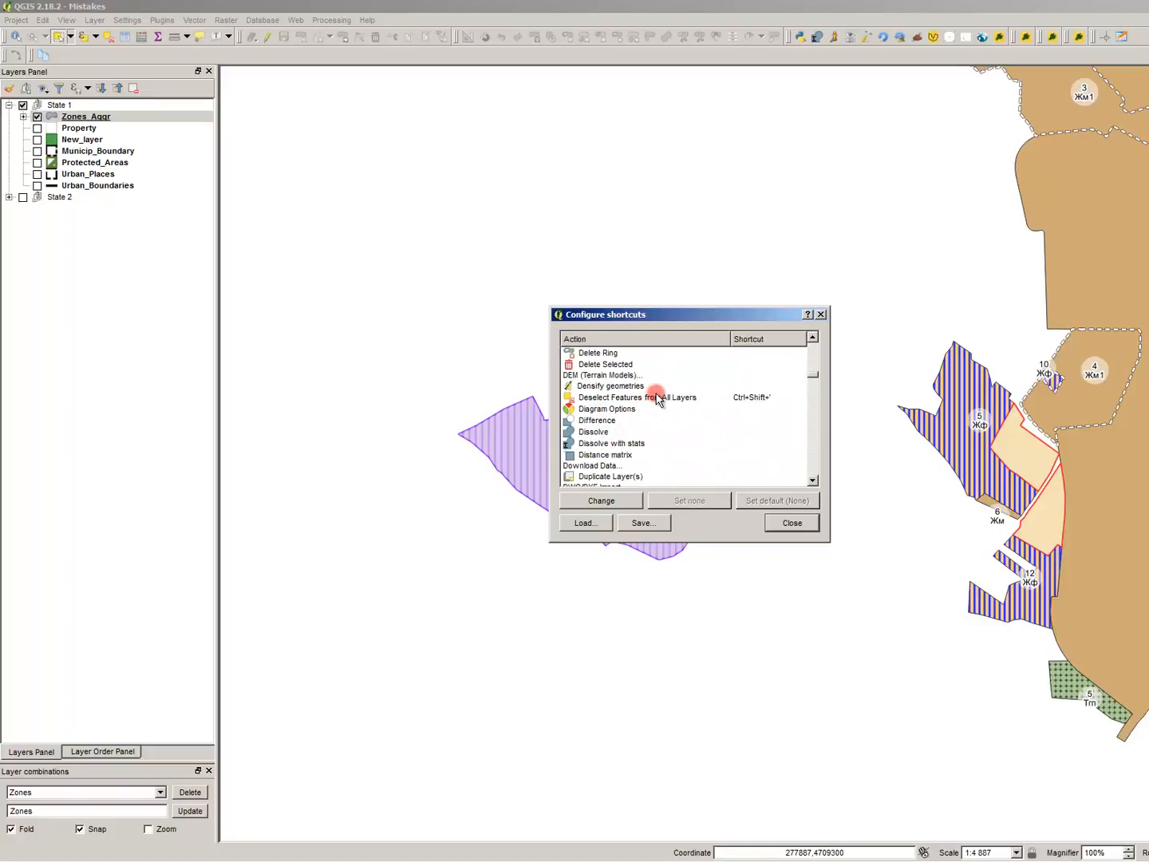
{"action": "left_click", "coordinate": [794, 521]}
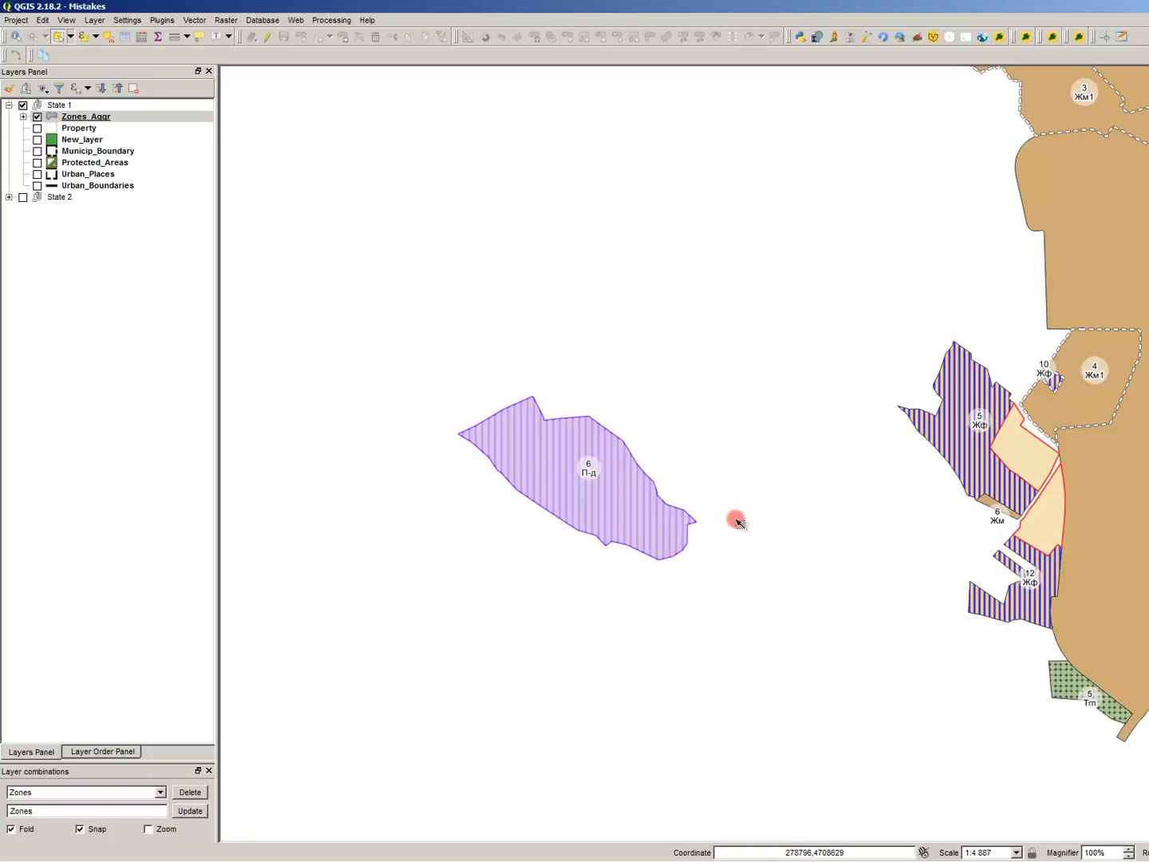
- Select zone 6 П-д and the neighbouring Zones_Aggr features with a selection rectangle
{"action": "left_click_drag", "start_coordinate": [1060, 669], "coordinate": [569, 357]}
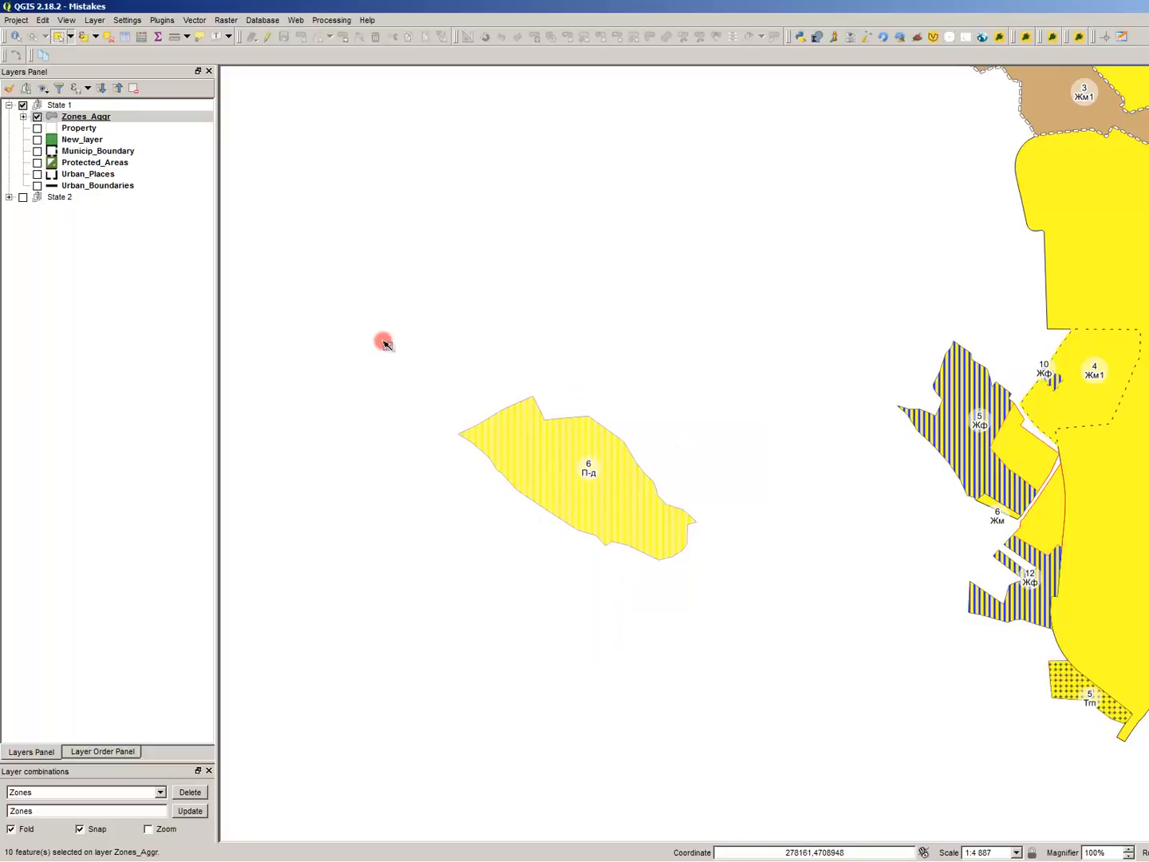
- Alternate between deselecting features from all layers and selecting the zones around 6 П-д with a rectangle, ending with nothing selected
{"action": "key", "text": "ctrl+shift+a"}
{"action": "left_click_drag", "start_coordinate": [1020, 711], "coordinate": [377, 264]}
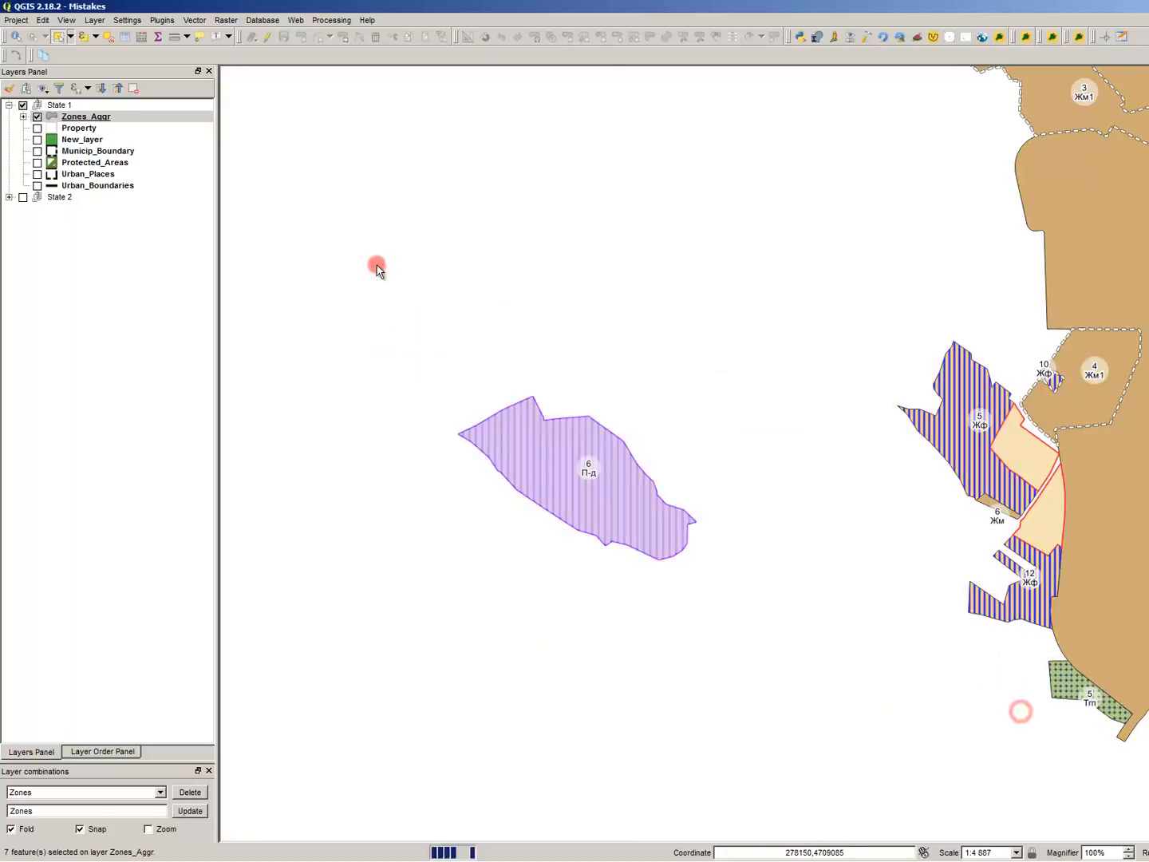
{"action": "key", "text": "ctrl+shift+a"}
{"action": "scroll", "coordinate": [693, 317], "scroll_direction": "down", "scroll_amount": 2}
{"action": "left_click_drag", "start_coordinate": [1148, 616], "coordinate": [587, 236]}
{"action": "key", "text": "ctrl+shift+a"}
{"action": "scroll", "coordinate": [619, 331], "scroll_direction": "up", "scroll_amount": 3}
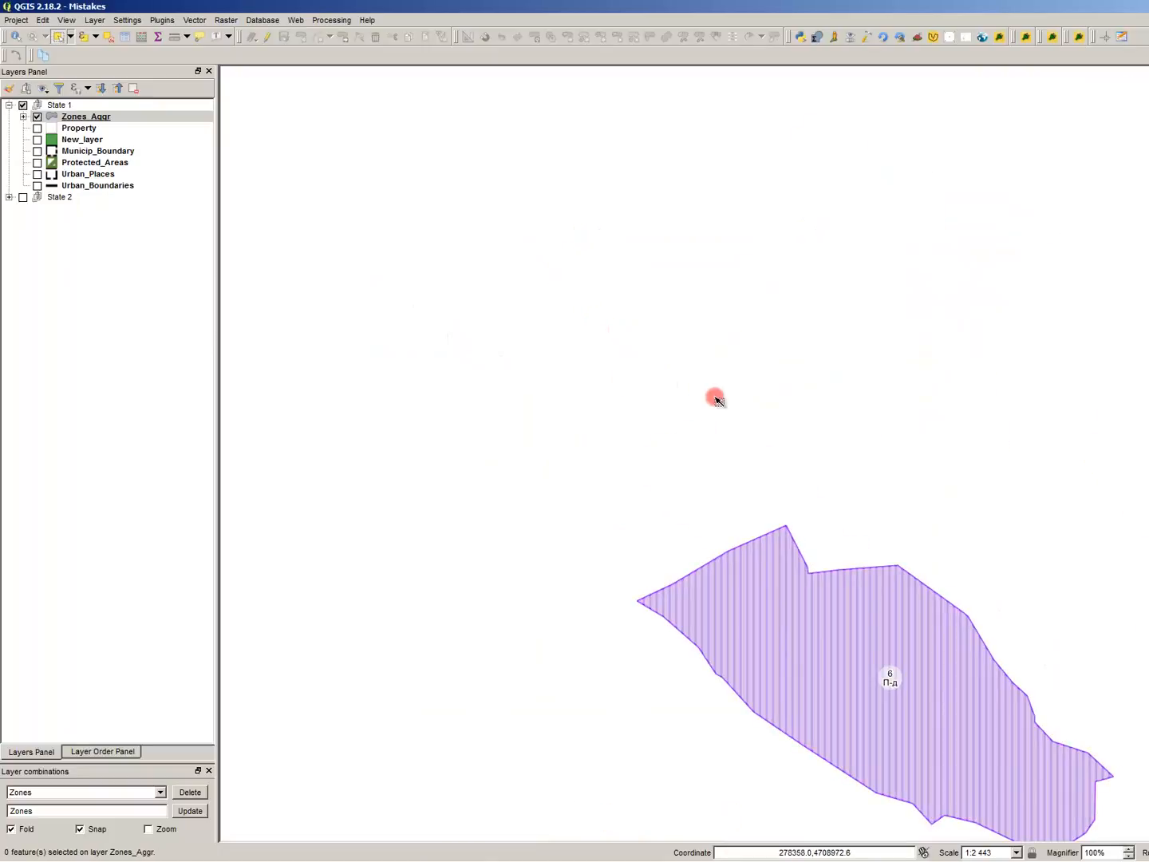
- Practise rectangle selections of Zones_Aggr features around 6 П-д and the southern zones, and clear the selection on an empty spot of the map
{"action": "scroll", "coordinate": [725, 427], "scroll_direction": "down", "scroll_amount": 1}
{"action": "left_click_drag", "start_coordinate": [957, 410], "coordinate": [735, 617]}
{"action": "left_click_drag", "start_coordinate": [1139, 320], "coordinate": [1148, 488]}
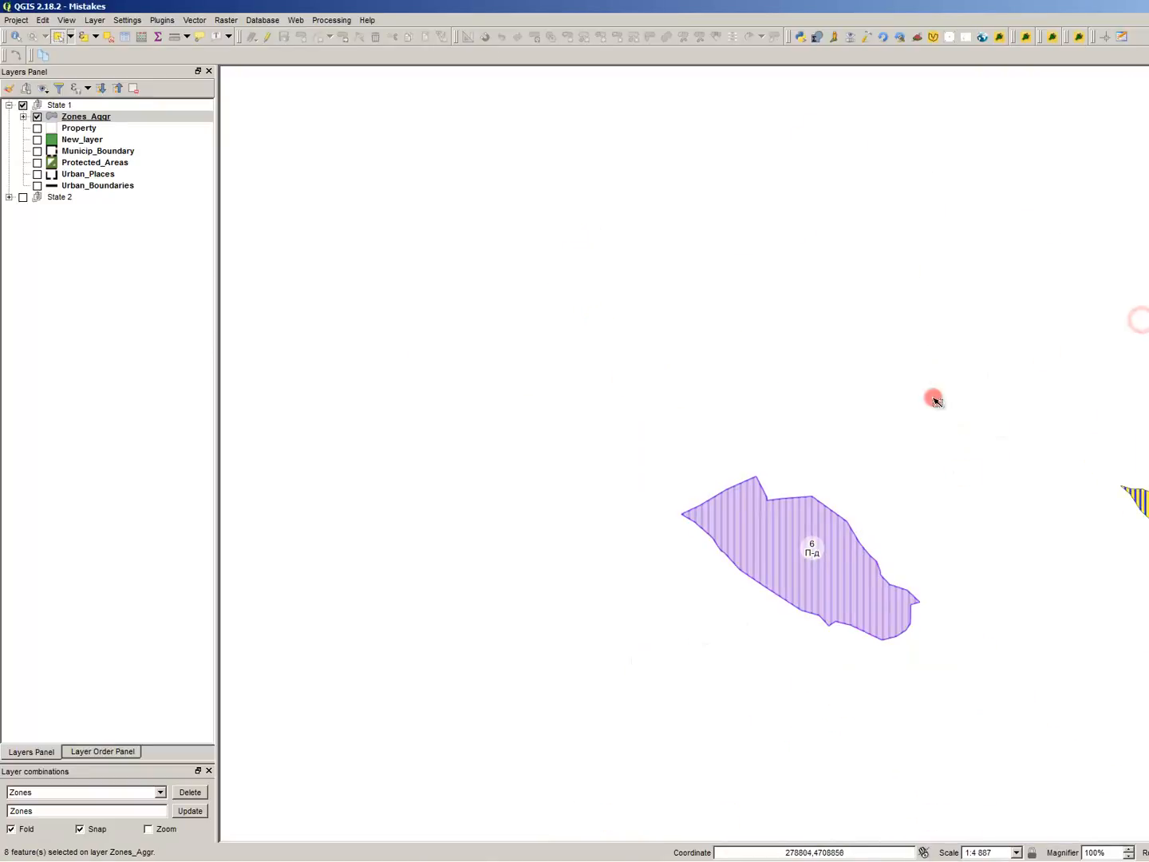
{"action": "left_click_drag", "start_coordinate": [929, 272], "coordinate": [1148, 511]}
{"action": "scroll", "coordinate": [520, 304], "scroll_direction": "down", "scroll_amount": 2}
{"action": "left_click_drag", "start_coordinate": [807, 525], "coordinate": [620, 398]}
{"action": "left_click_drag", "start_coordinate": [766, 519], "coordinate": [608, 398]}
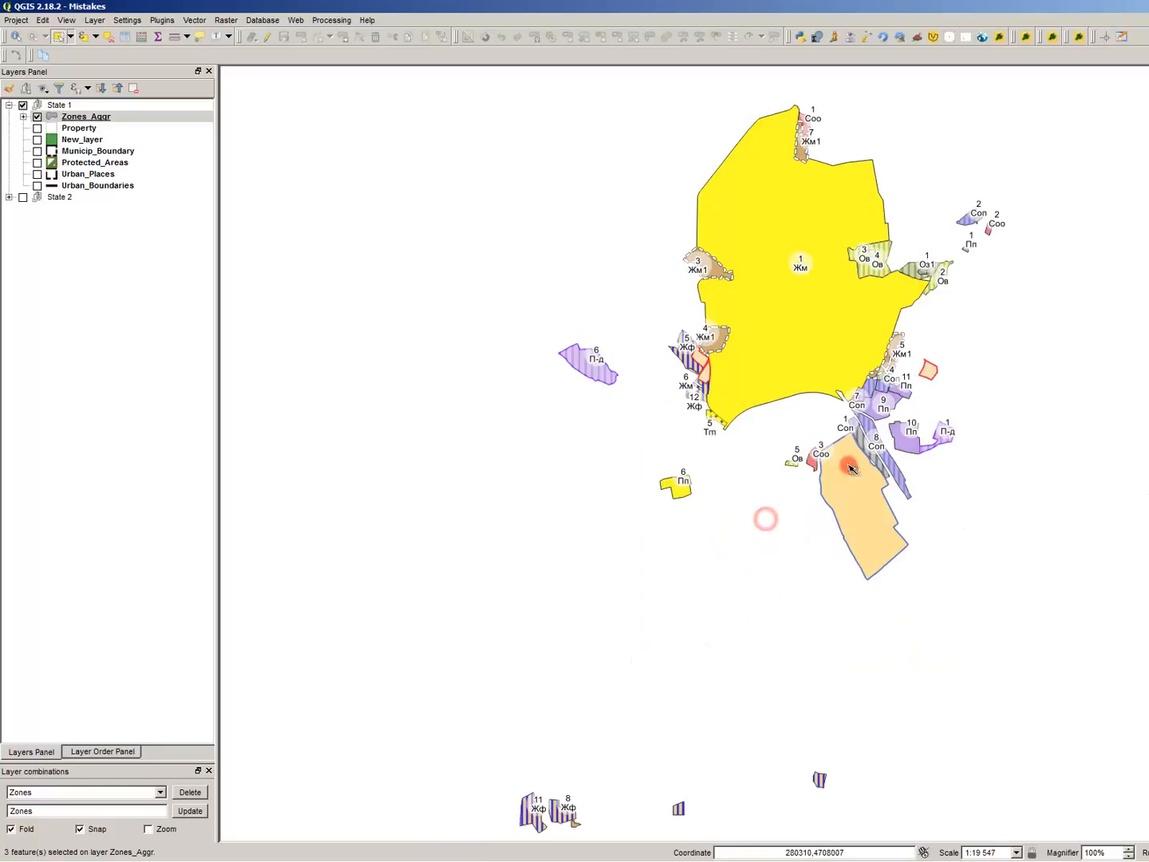
{"action": "left_click_drag", "start_coordinate": [1026, 494], "coordinate": [845, 421], "text": "shift"}
{"action": "left_click", "coordinate": [961, 494]}
{"action": "scroll", "coordinate": [613, 342], "scroll_direction": "up", "scroll_amount": 1}
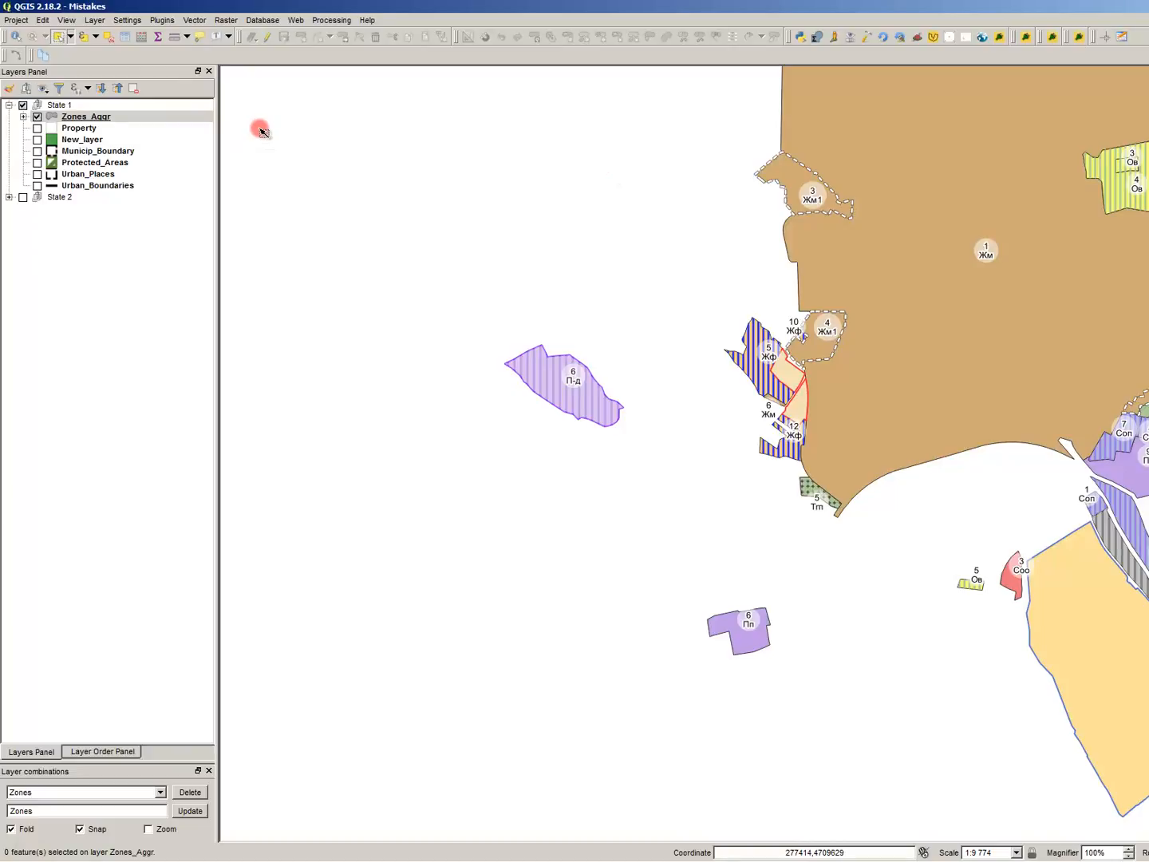
- Show the Project Toolbar
{"action": "left_click", "coordinate": [45, 20]}
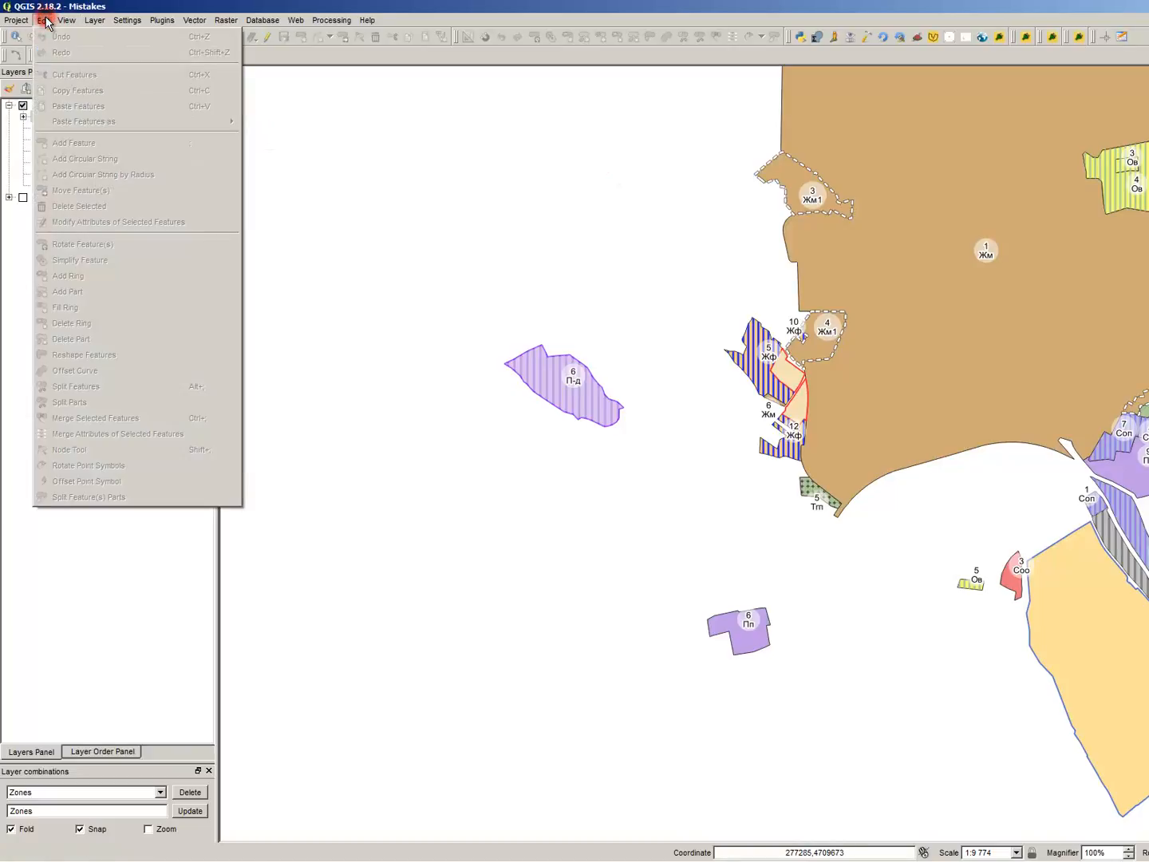
{"action": "mouse_move", "coordinate": [67, 31]}
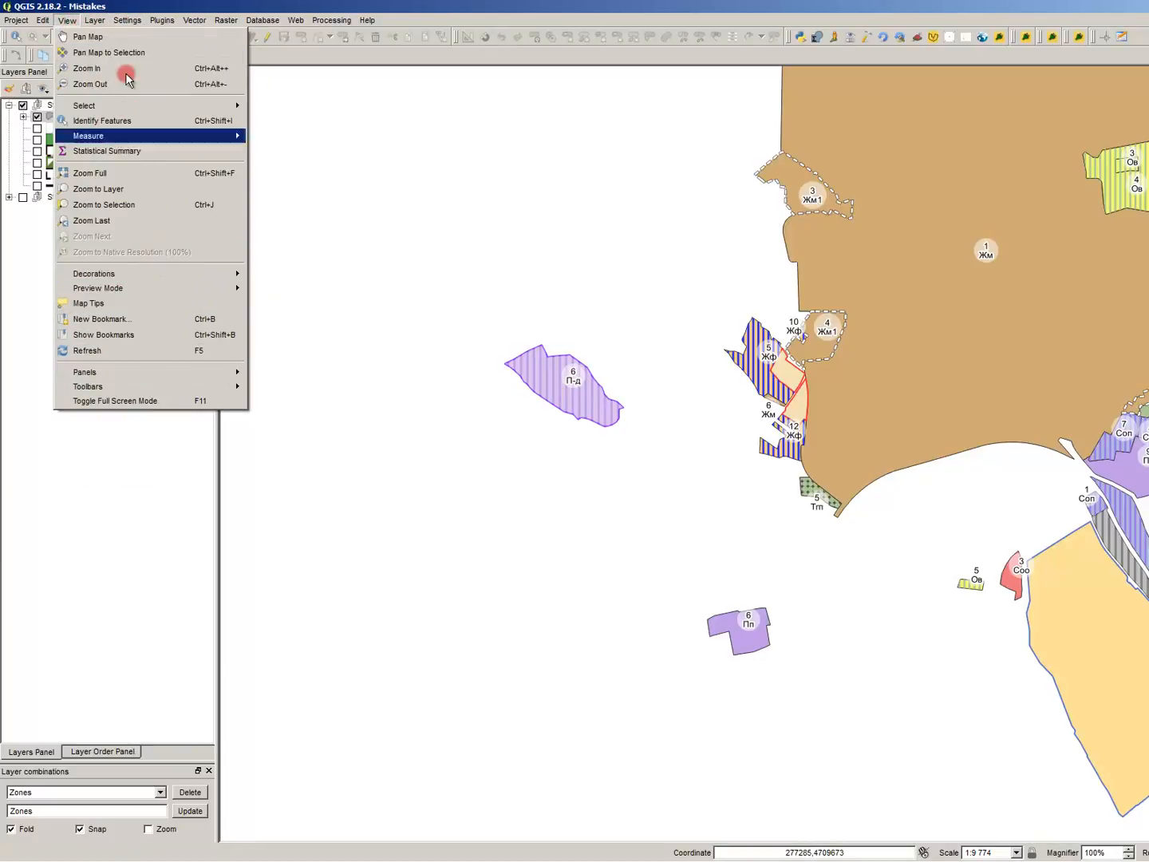
{"action": "mouse_move", "coordinate": [145, 388]}
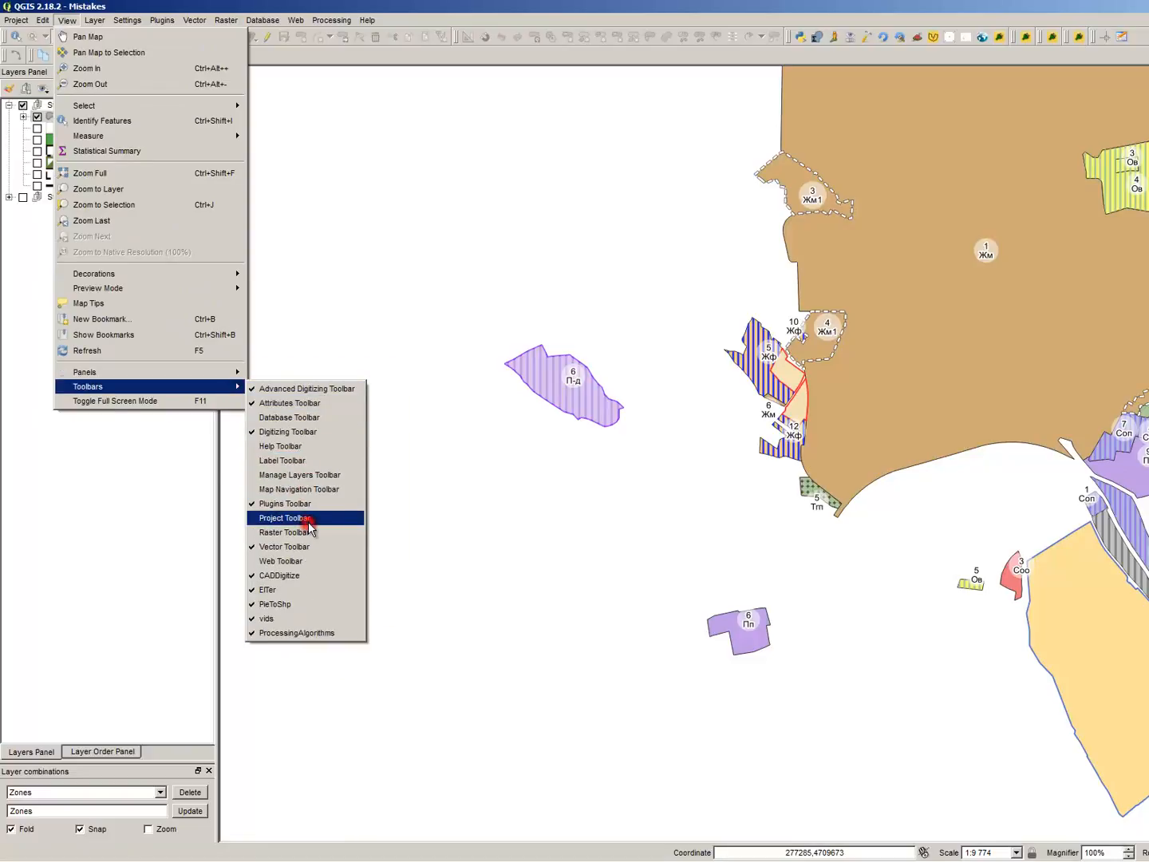
{"action": "left_click", "coordinate": [310, 532]}
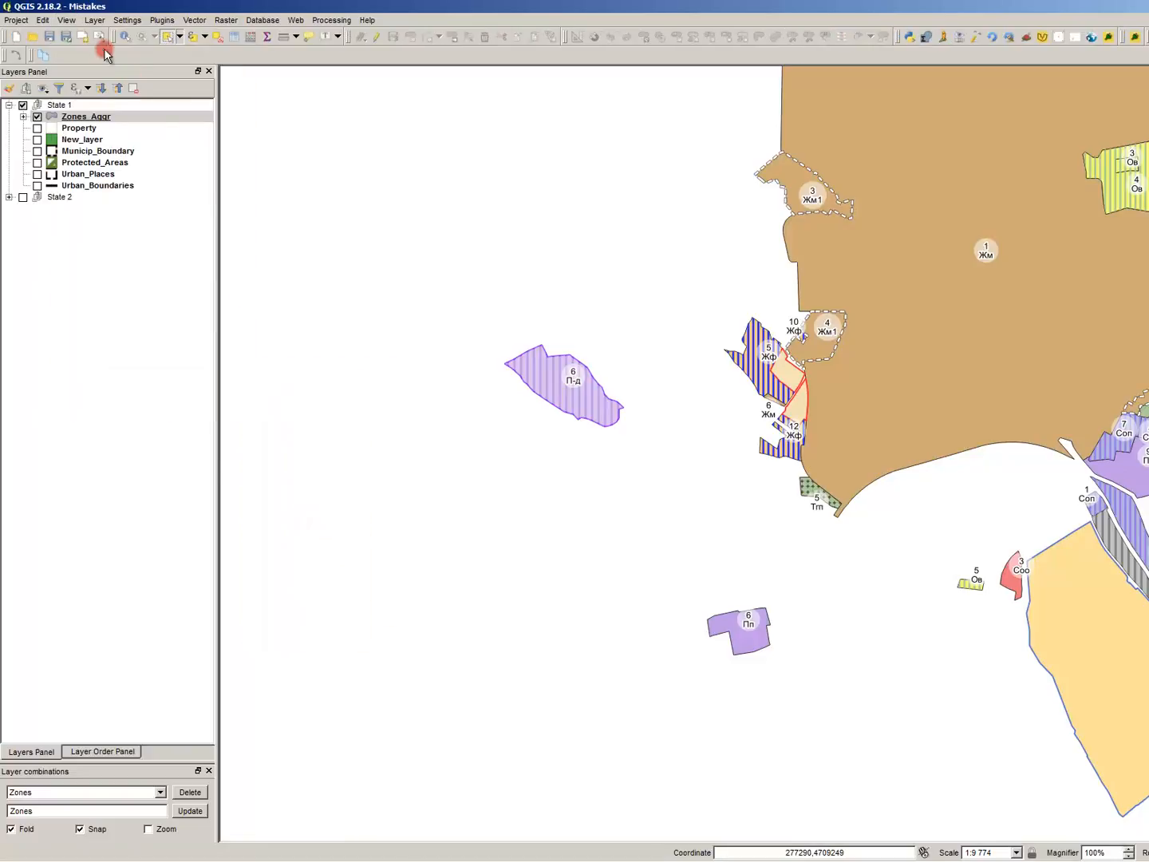
- Save the project, open and leave Save As, and look up the shortcuts of the project's save commands
{"action": "left_click", "coordinate": [50, 40]}
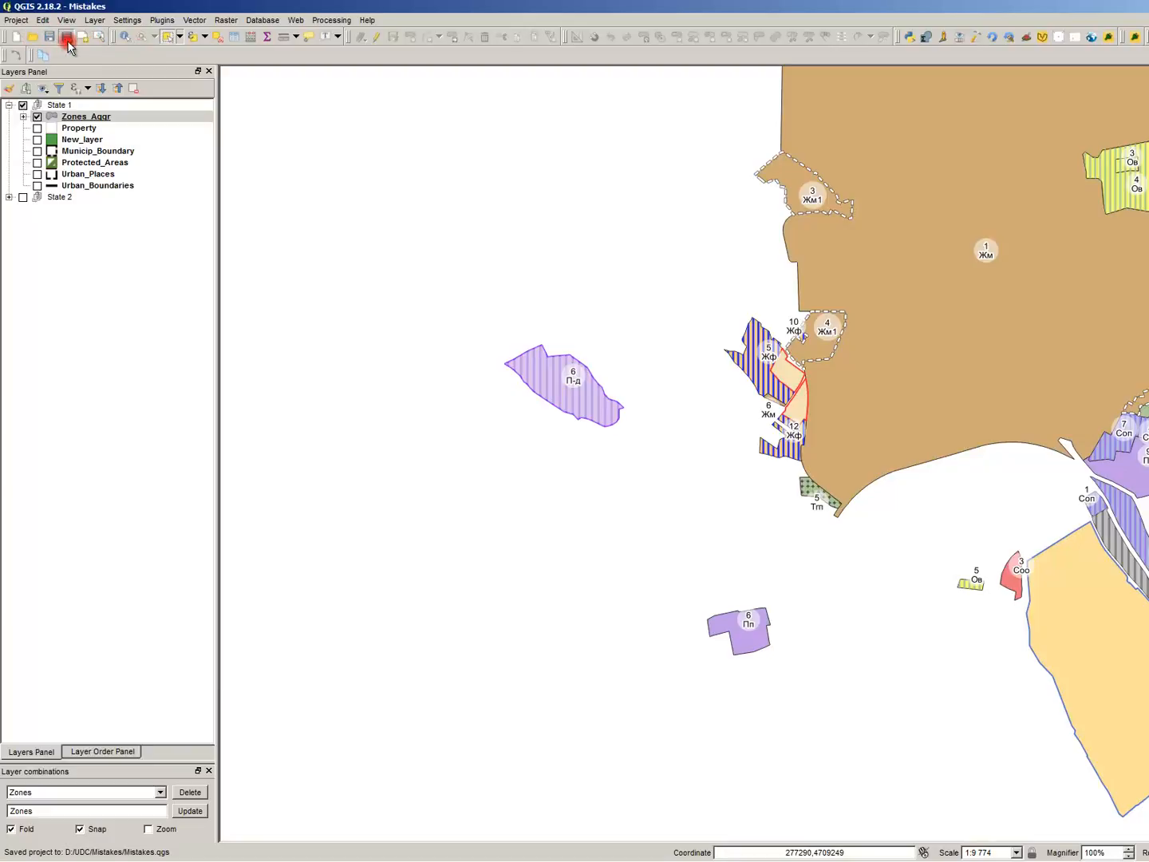
{"action": "left_click", "coordinate": [68, 38]}
{"action": "left_click", "coordinate": [647, 420]}
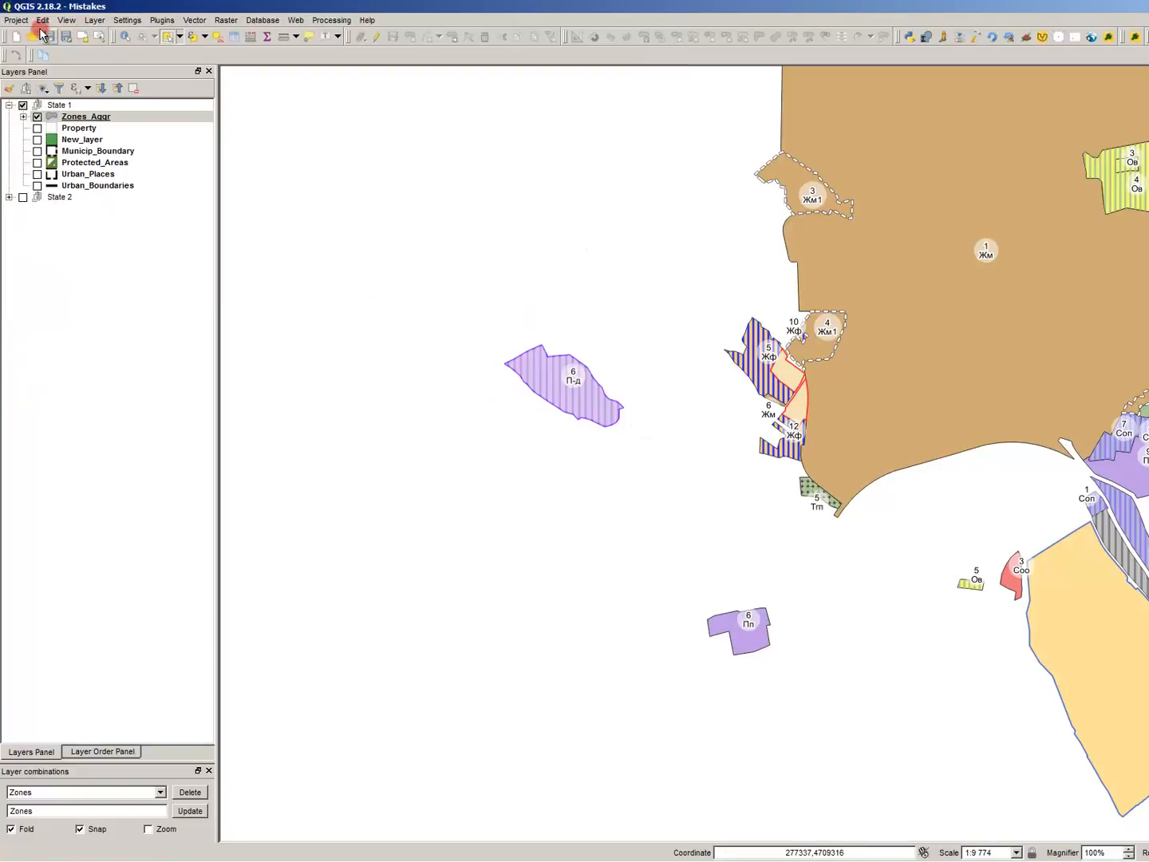
{"action": "left_click", "coordinate": [16, 20]}
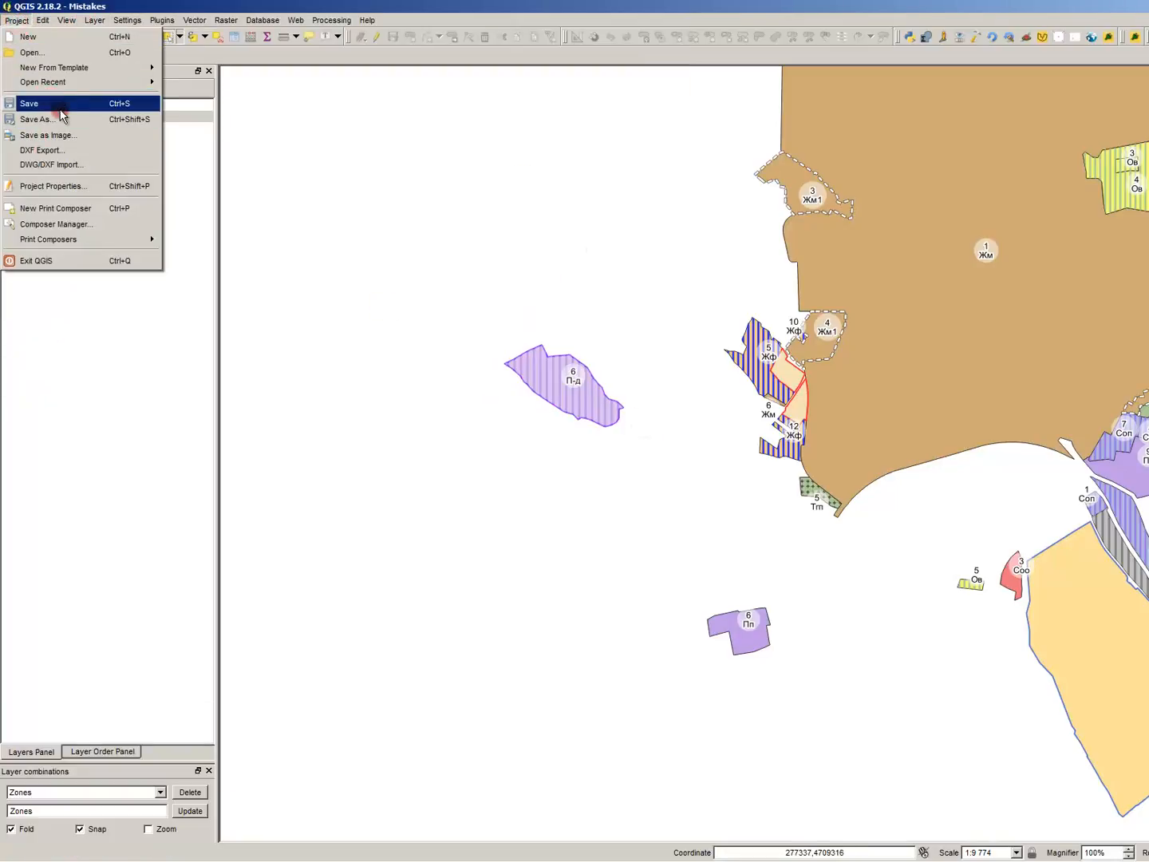
- Clear the selection in the layer list and collapse the State 1 group
{"action": "left_click", "coordinate": [212, 154]}
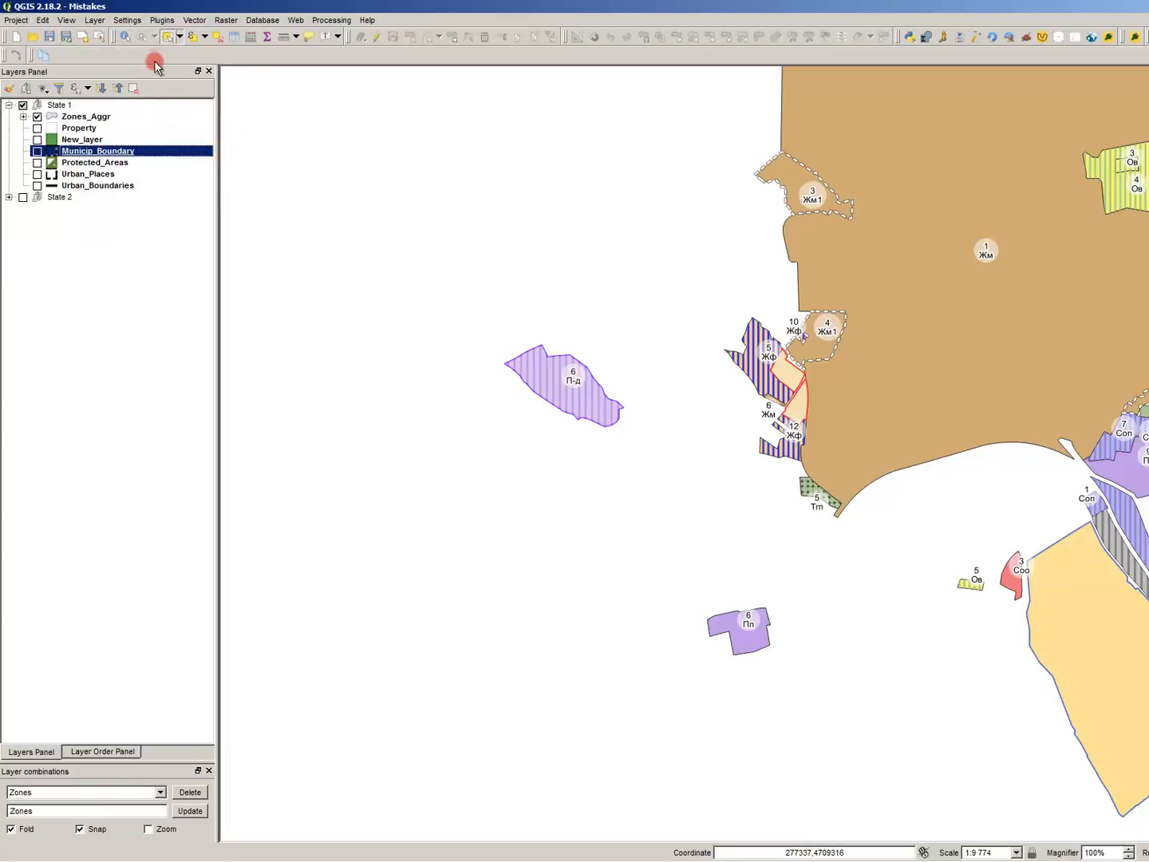
{"action": "left_click", "coordinate": [168, 237]}
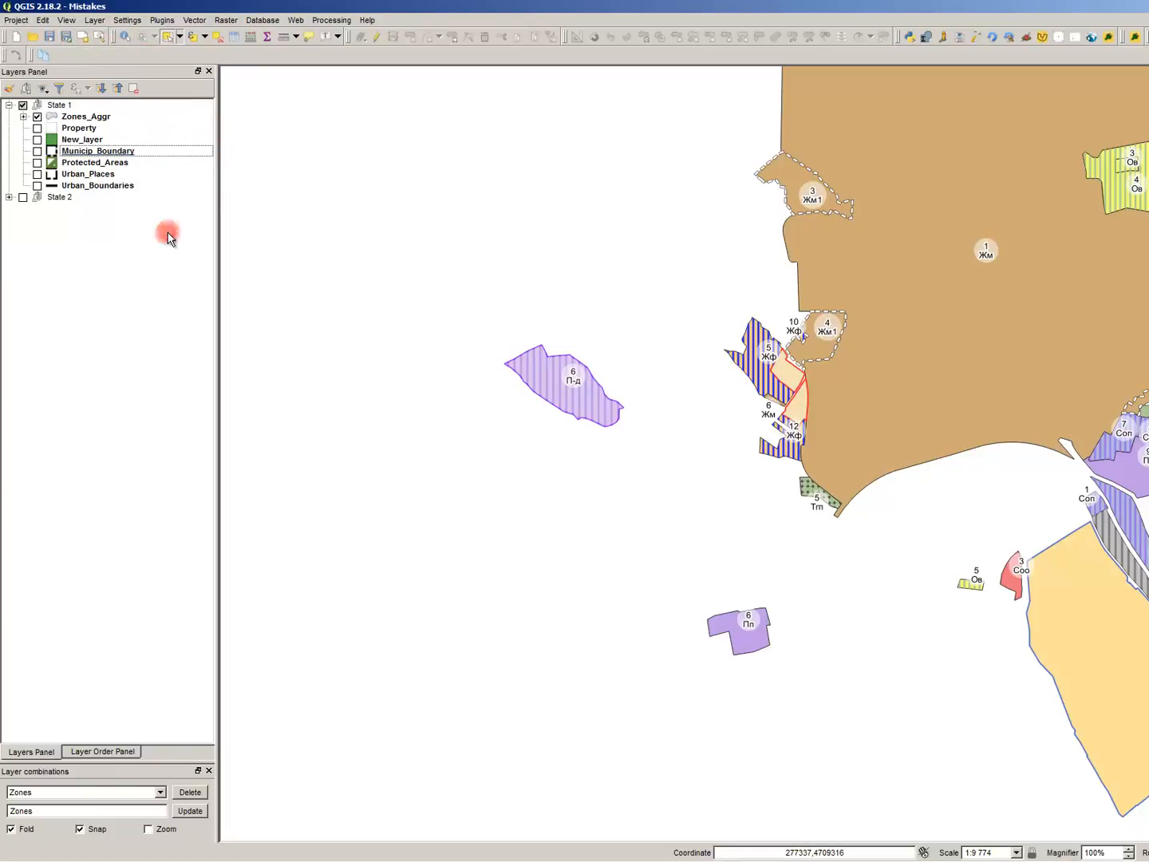
{"action": "left_click", "coordinate": [10, 105]}
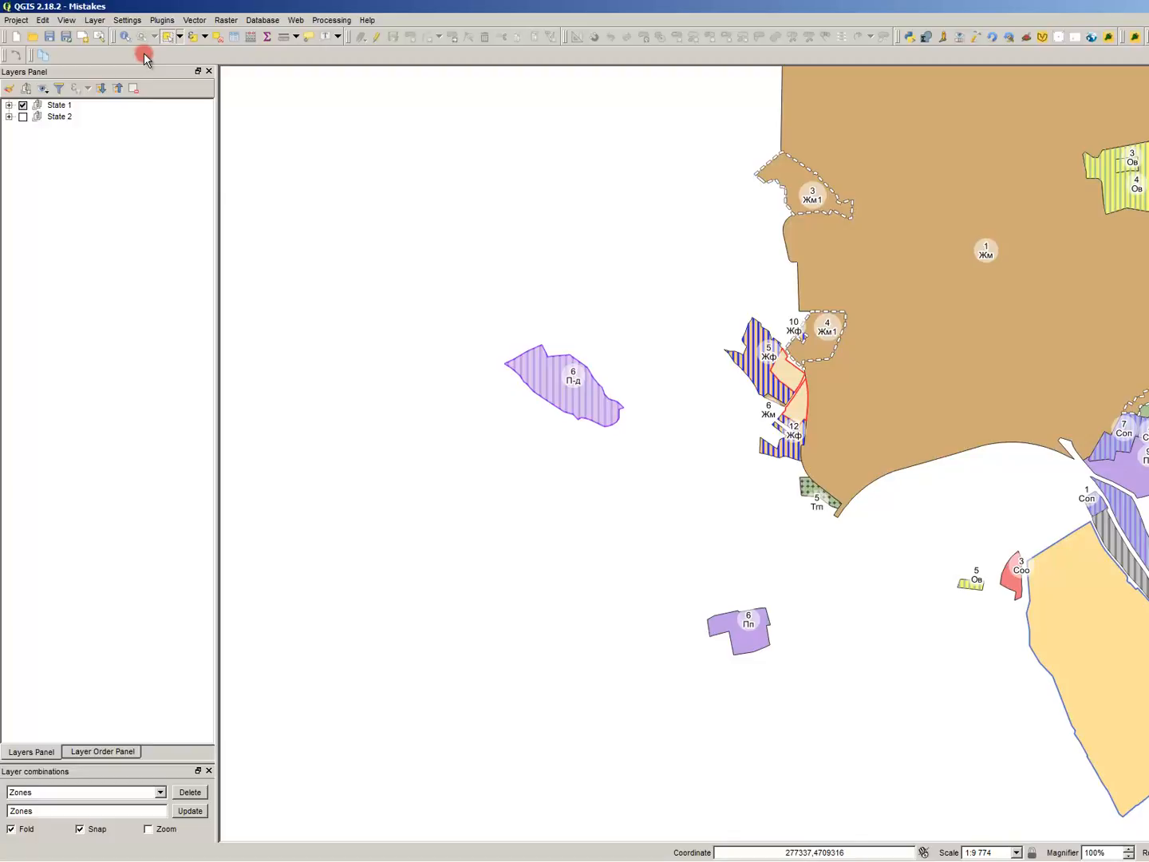
- Hide the Project Toolbar
{"action": "left_click", "coordinate": [51, 22]}
{"action": "mouse_move", "coordinate": [67, 20]}
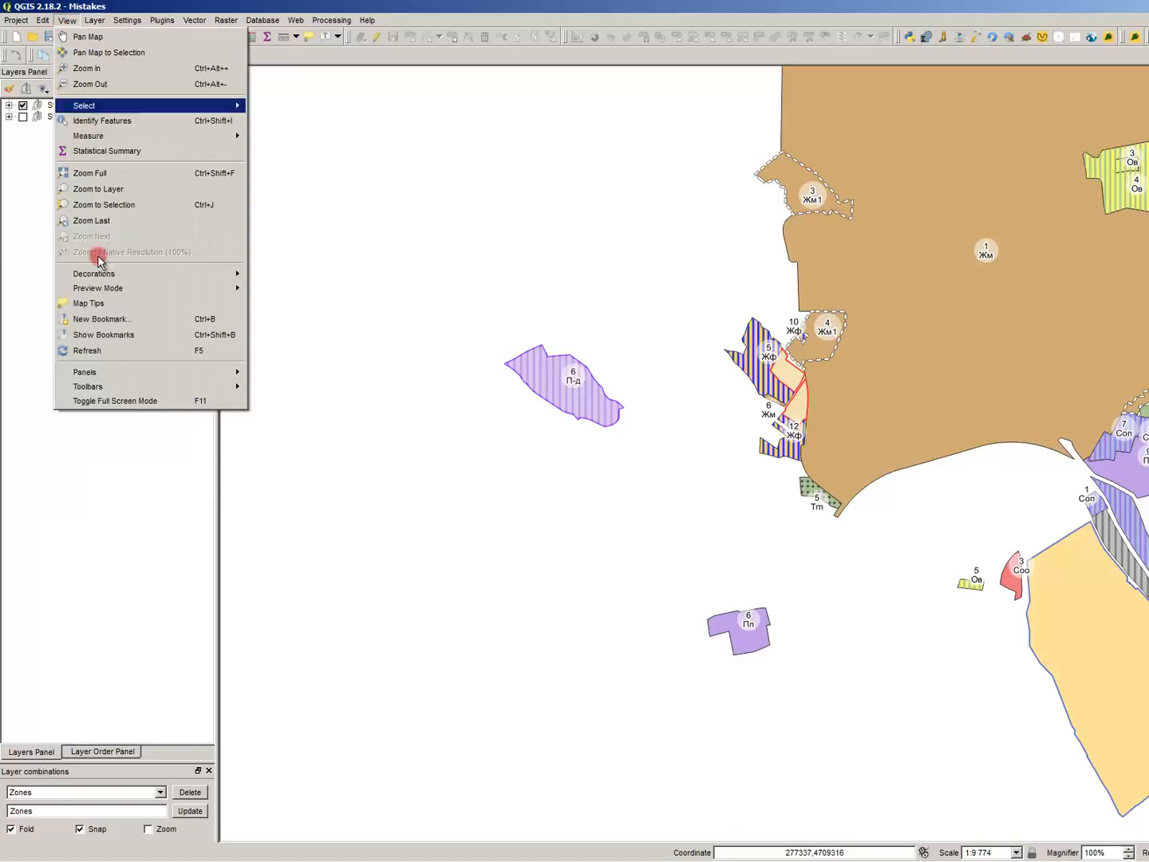
{"action": "mouse_move", "coordinate": [125, 376]}
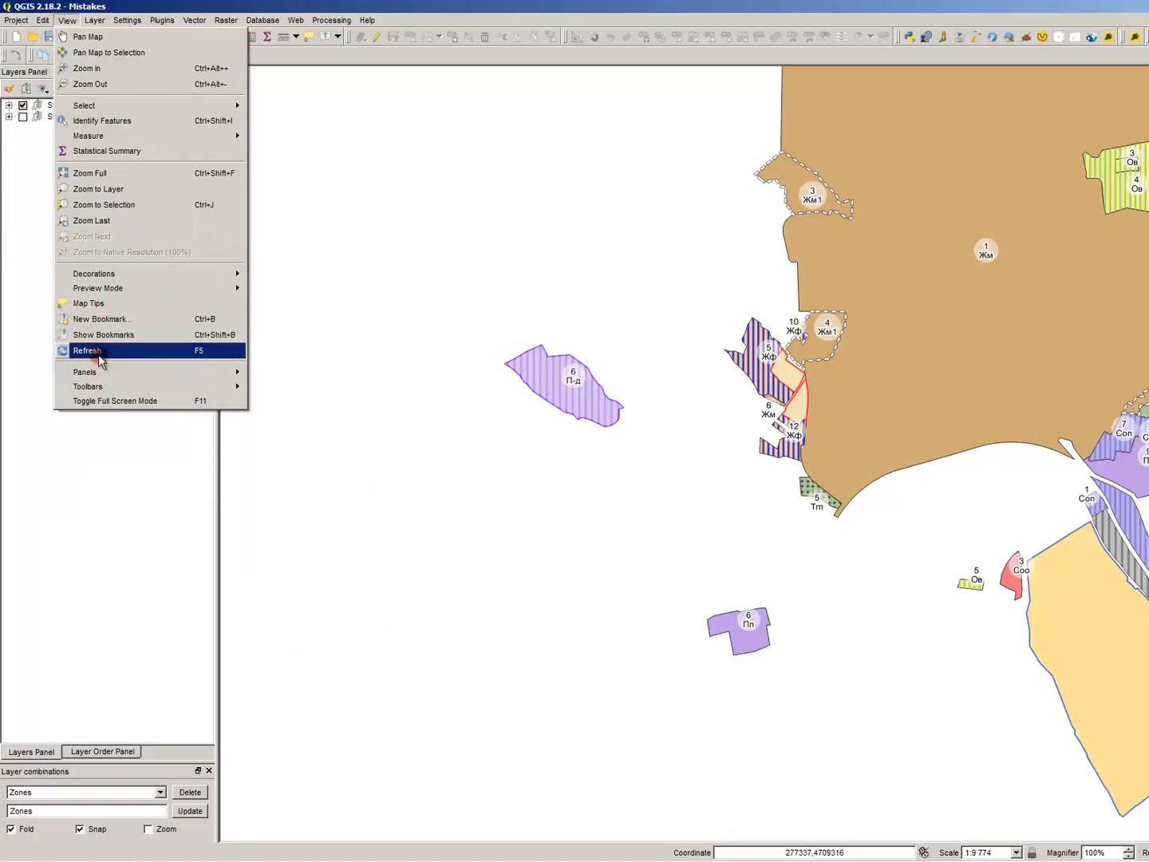
{"action": "mouse_move", "coordinate": [170, 389]}
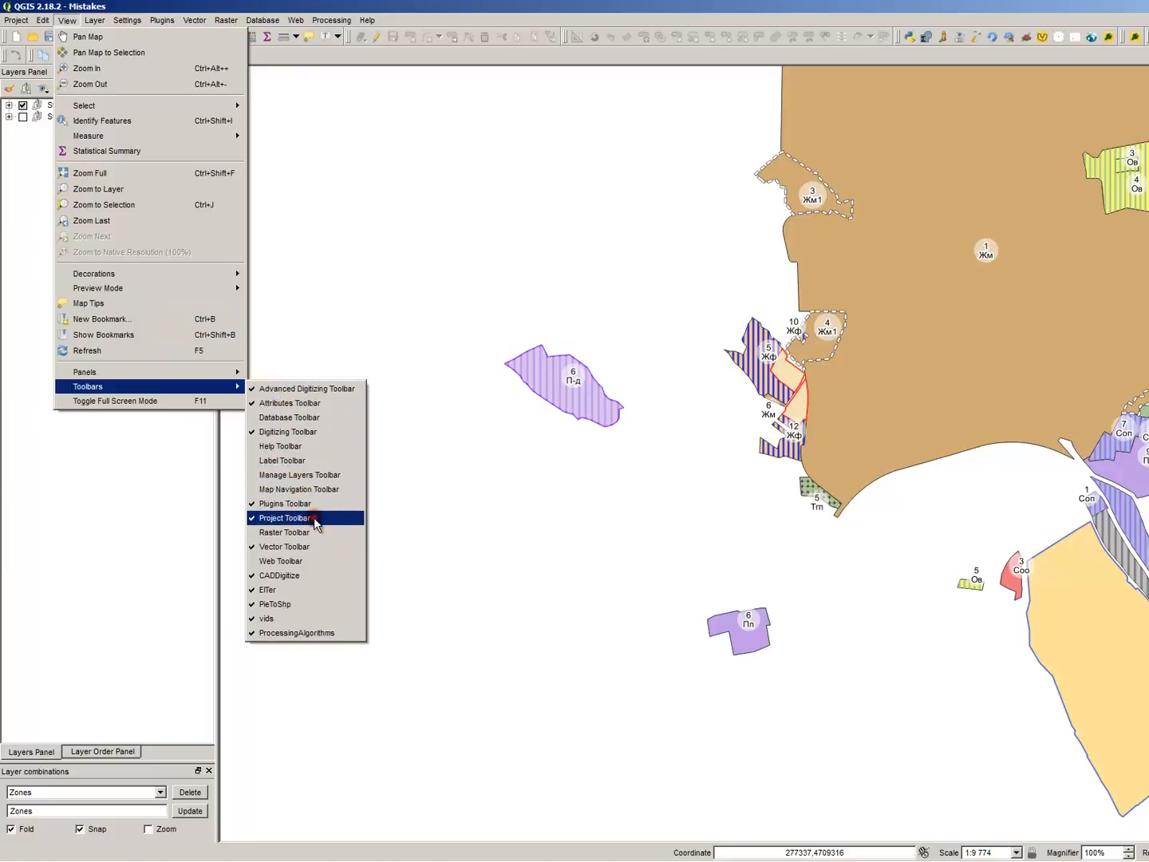
{"action": "left_click", "coordinate": [285, 518]}
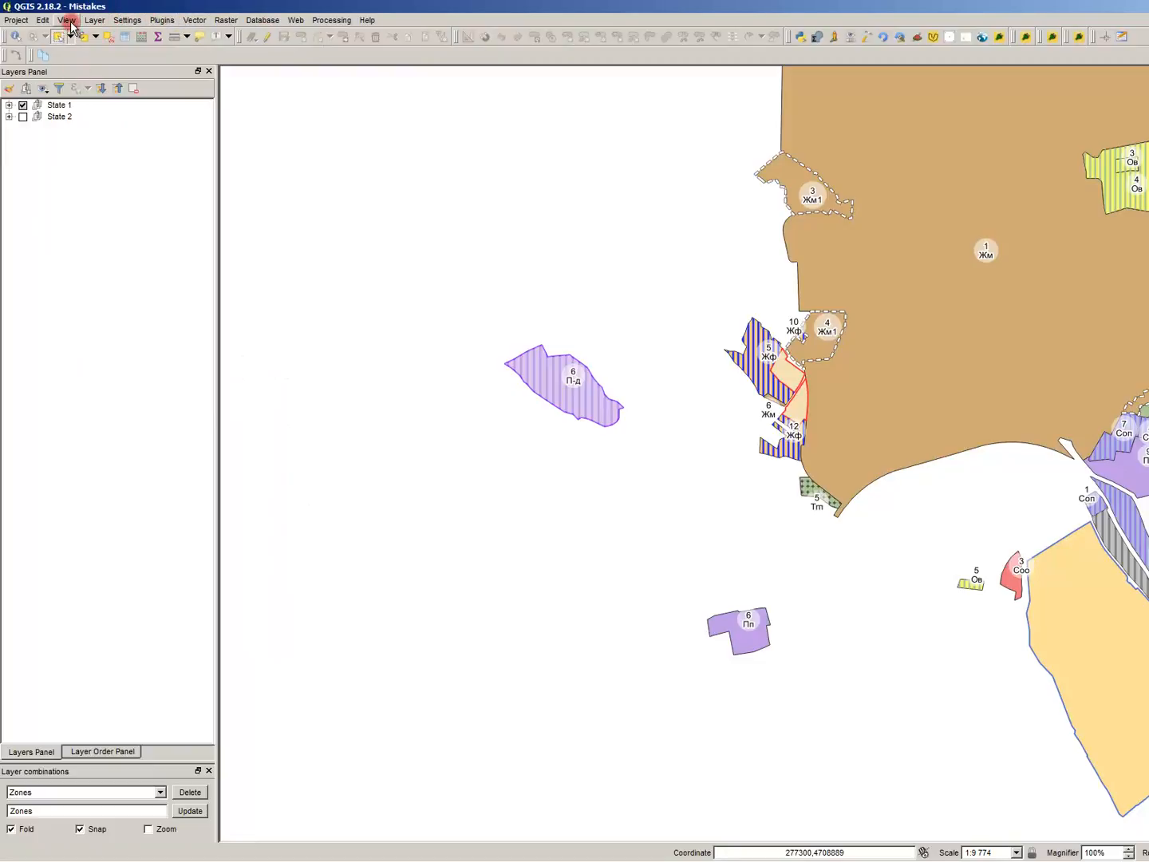
- Set the application's icon size to 32 in the general options and confirm
{"action": "left_click", "coordinate": [119, 20]}
{"action": "left_click", "coordinate": [153, 93]}
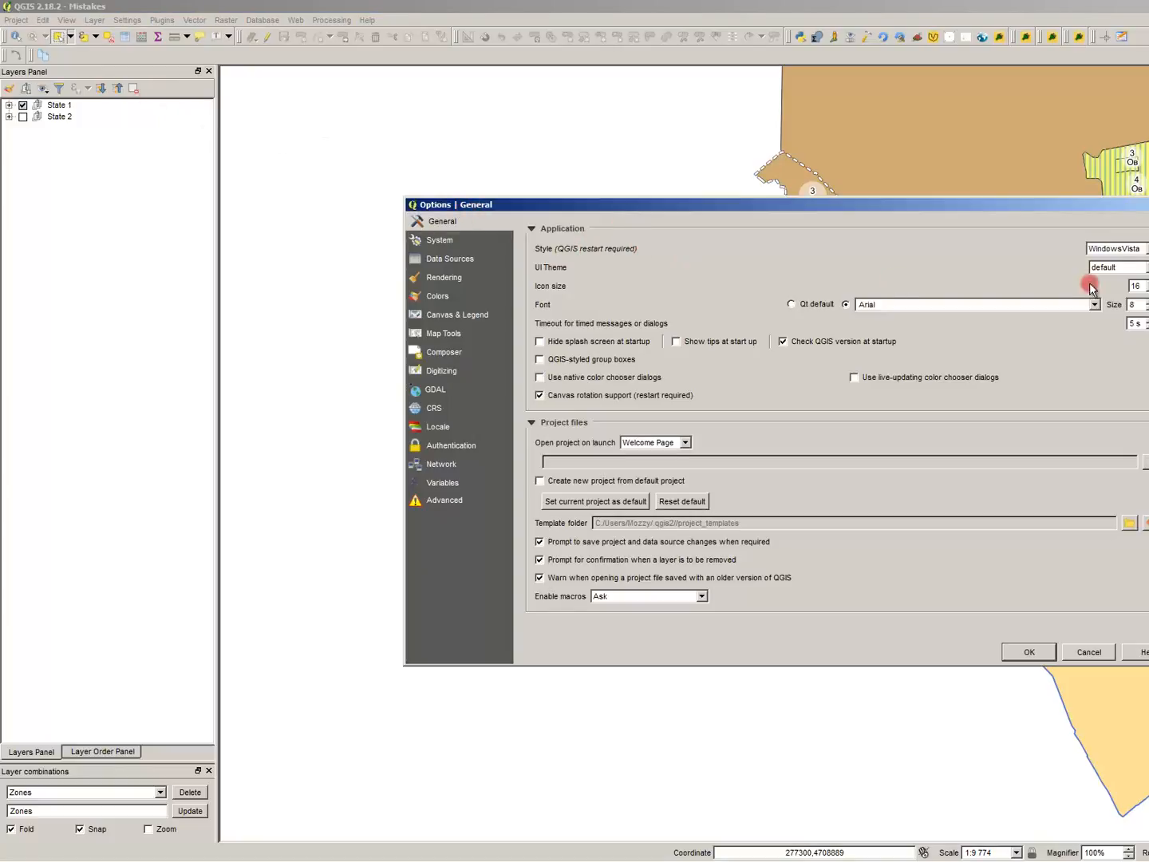
{"action": "left_click", "coordinate": [1147, 285]}
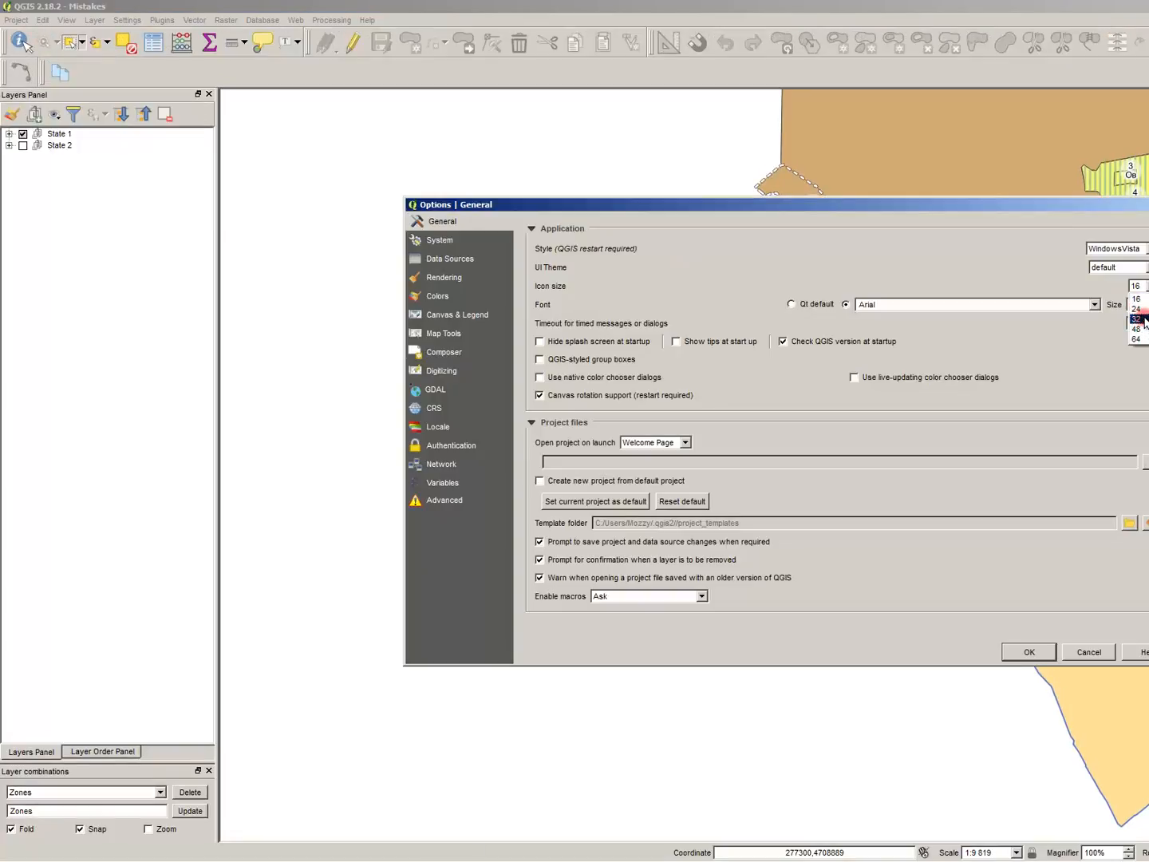
{"action": "left_click", "coordinate": [1143, 318]}
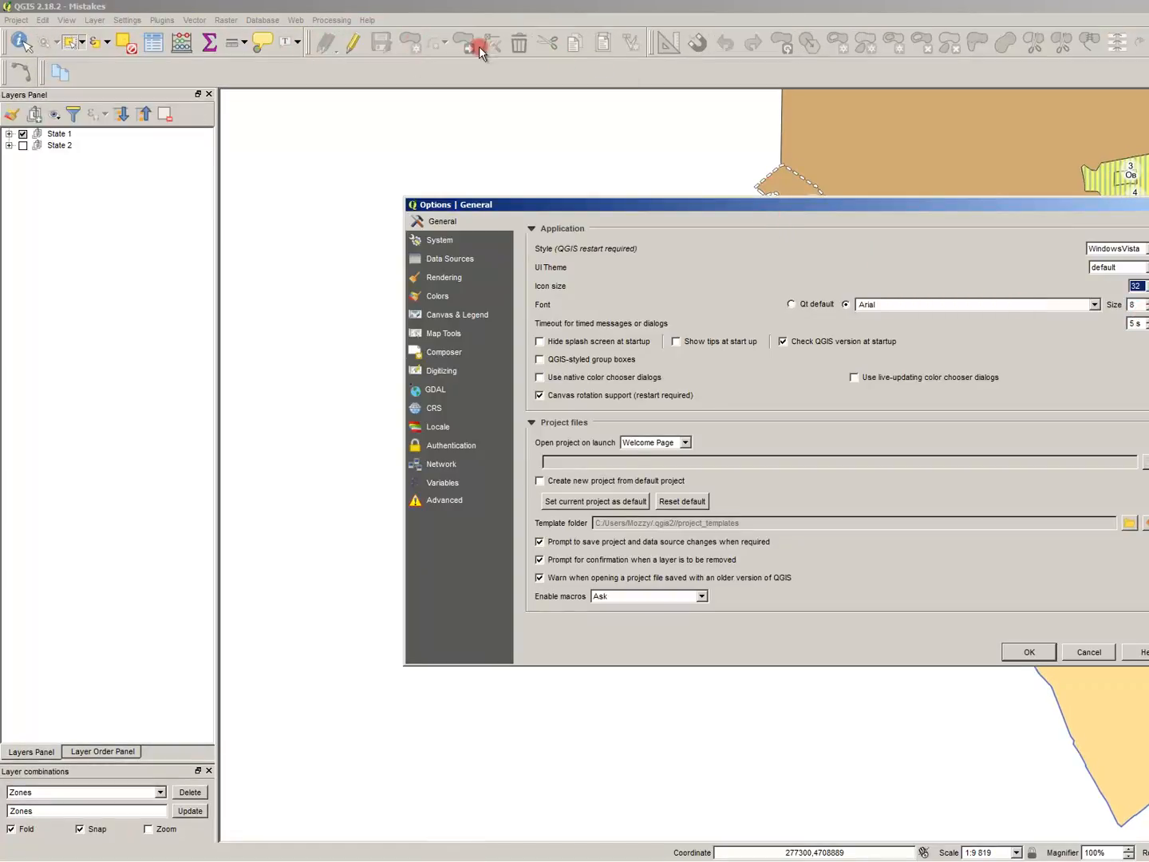
{"action": "left_click", "coordinate": [1025, 651]}
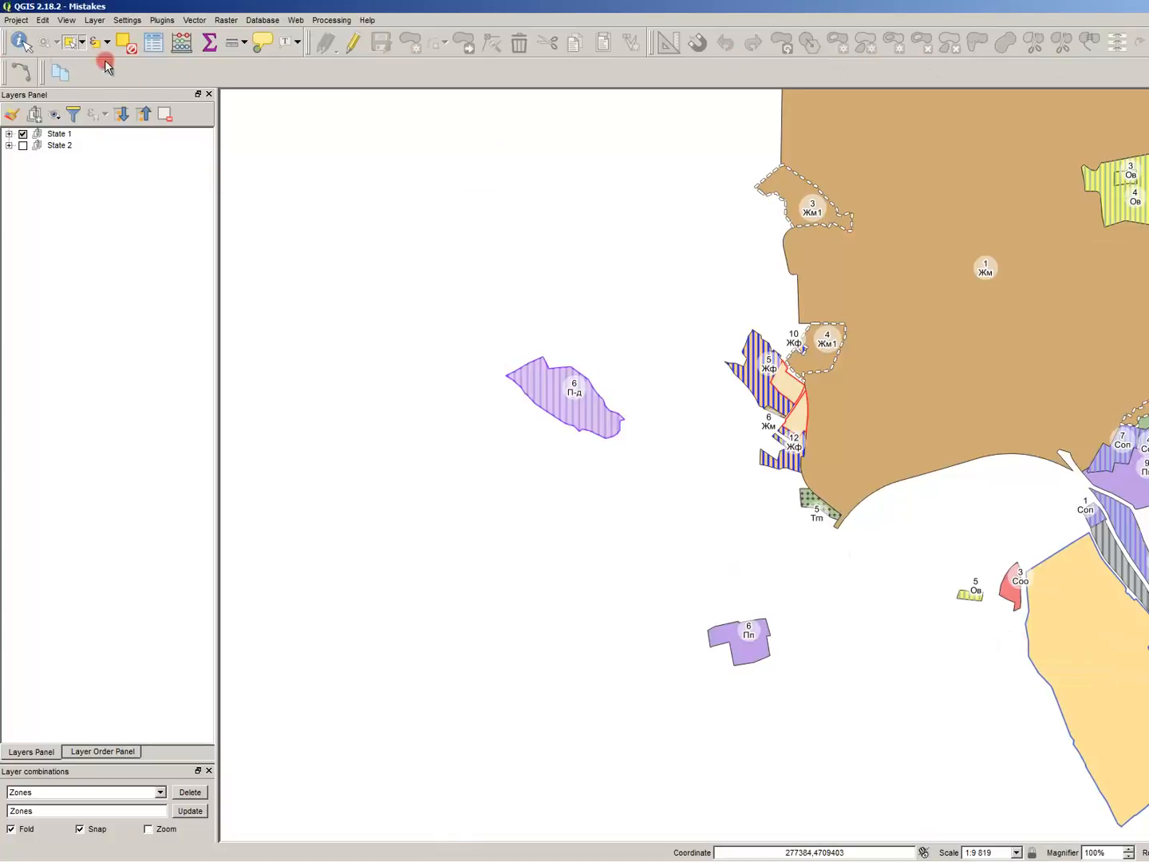
- Set the icon size back to 16 in the general options and confirm
{"action": "left_click", "coordinate": [117, 22]}
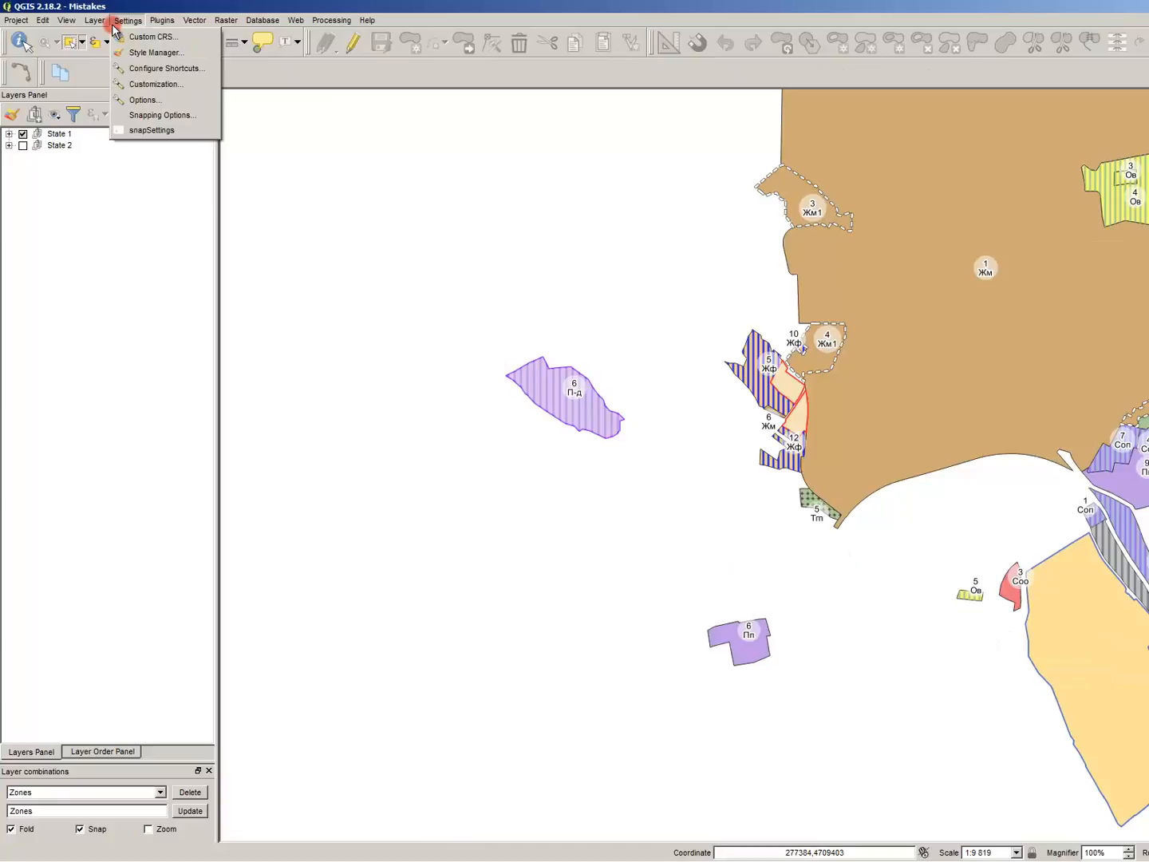
{"action": "mouse_move", "coordinate": [108, 27]}
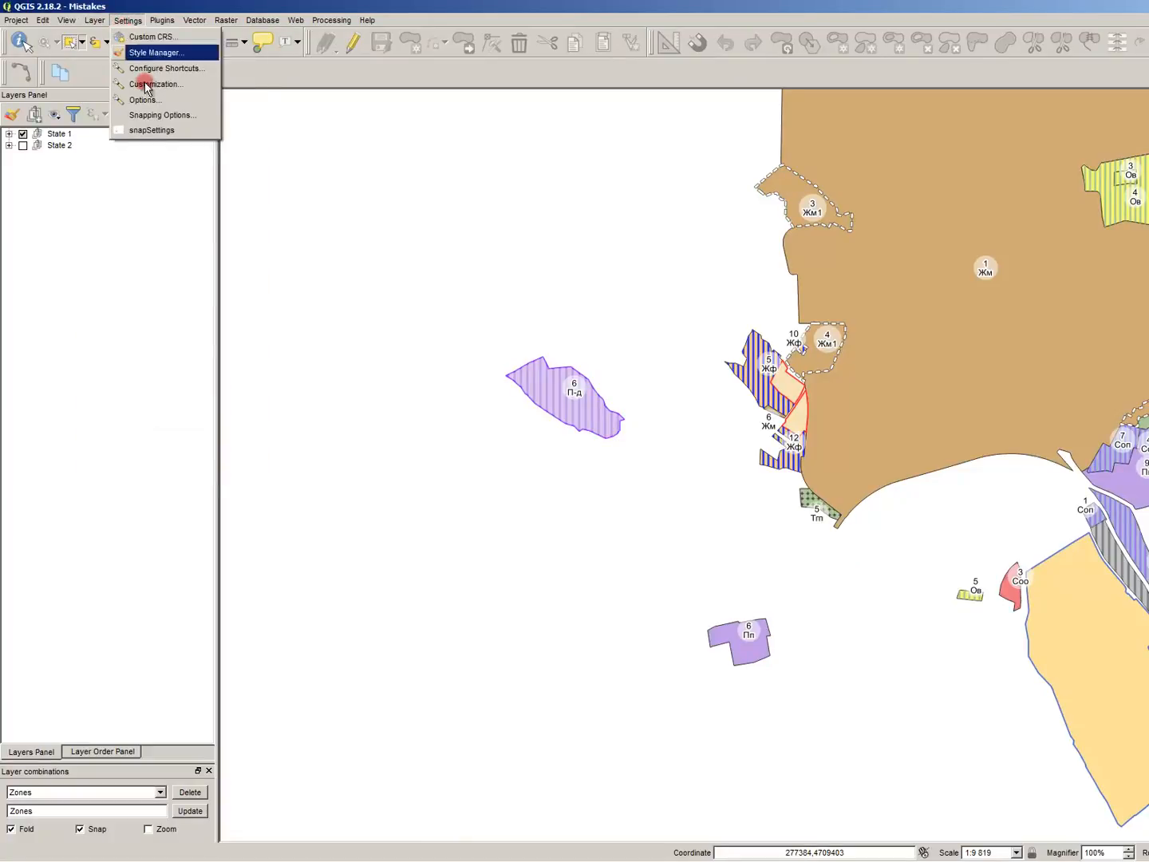
{"action": "left_click", "coordinate": [225, 103]}
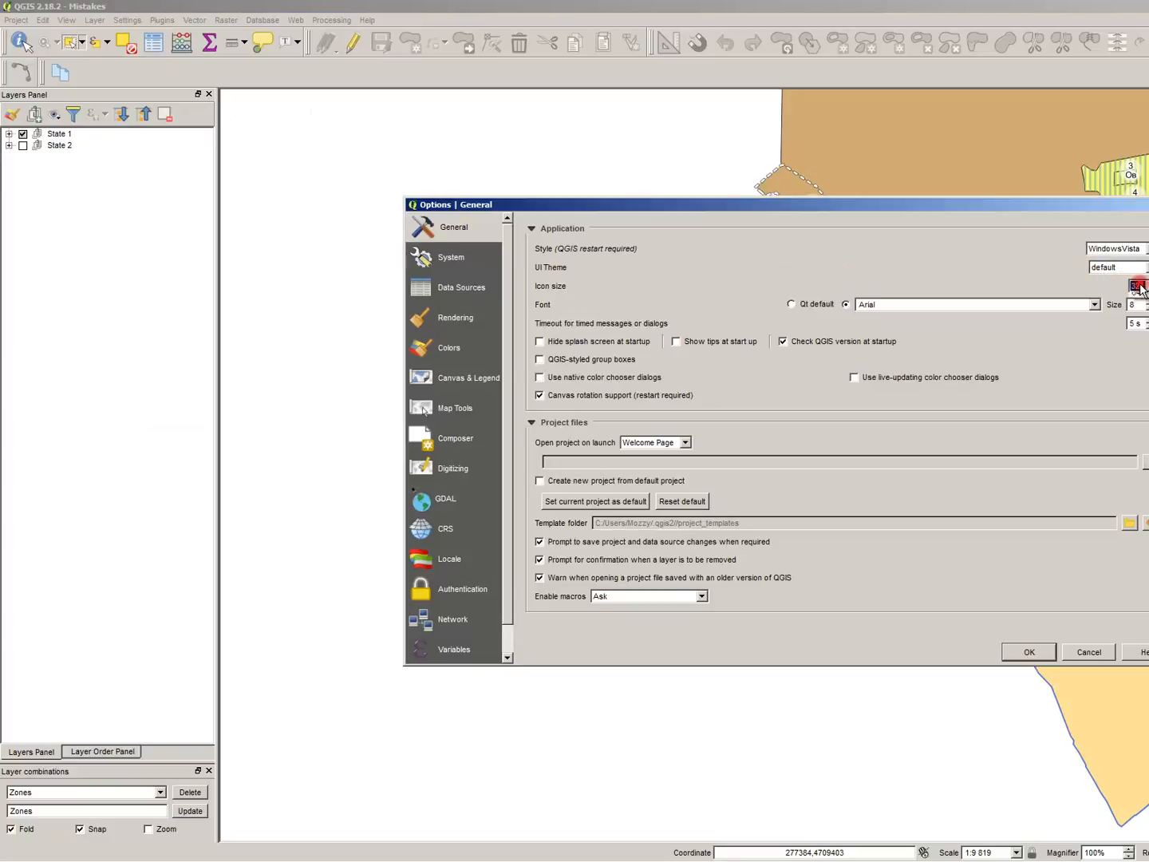
{"action": "left_click", "coordinate": [1133, 298]}
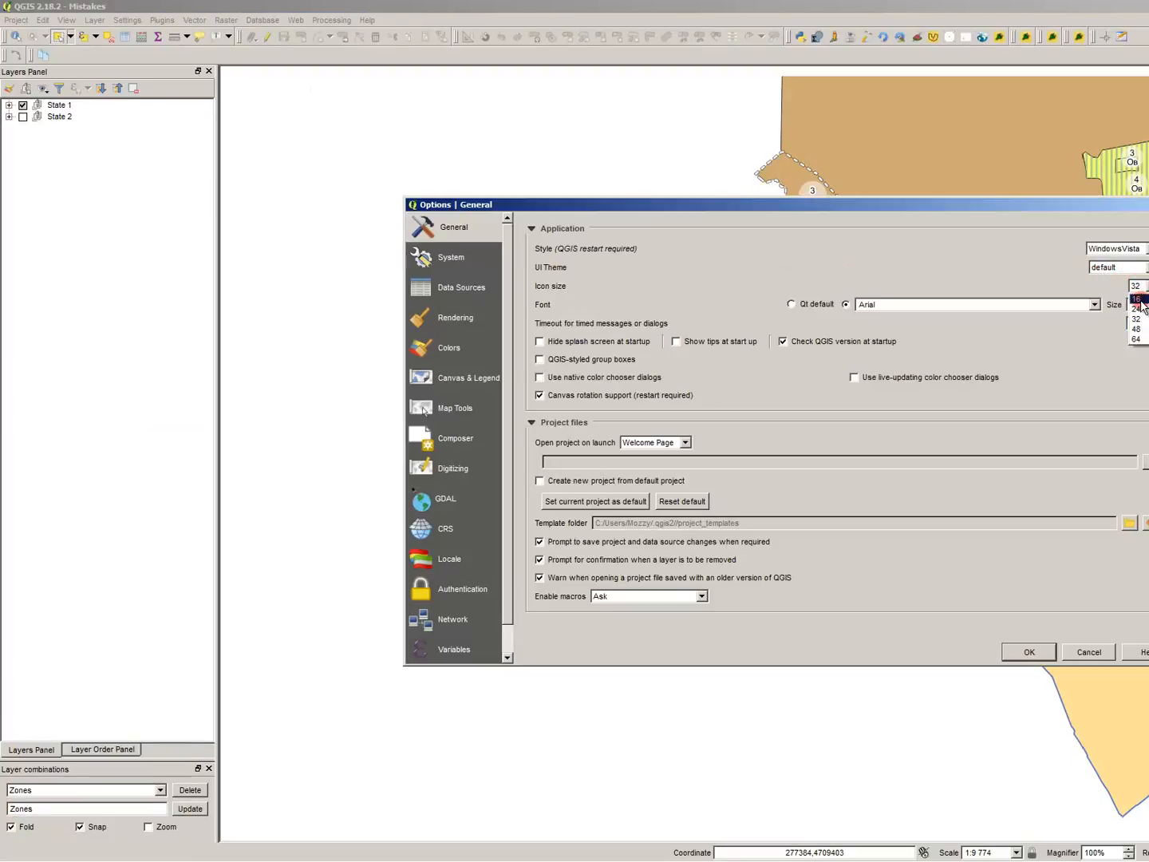
{"action": "left_click", "coordinate": [1027, 651]}
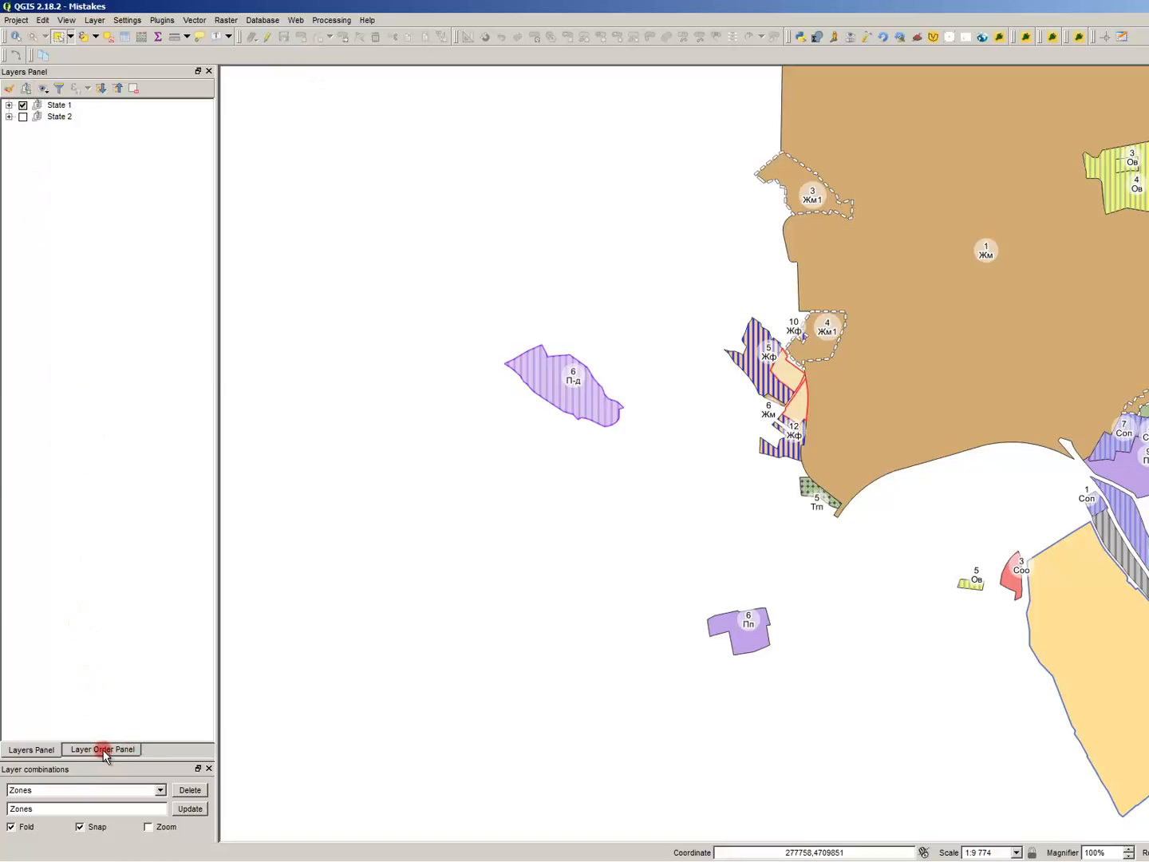
- Examine the layer rendering order and the list of saved layer combinations
{"action": "left_click", "coordinate": [104, 750]}
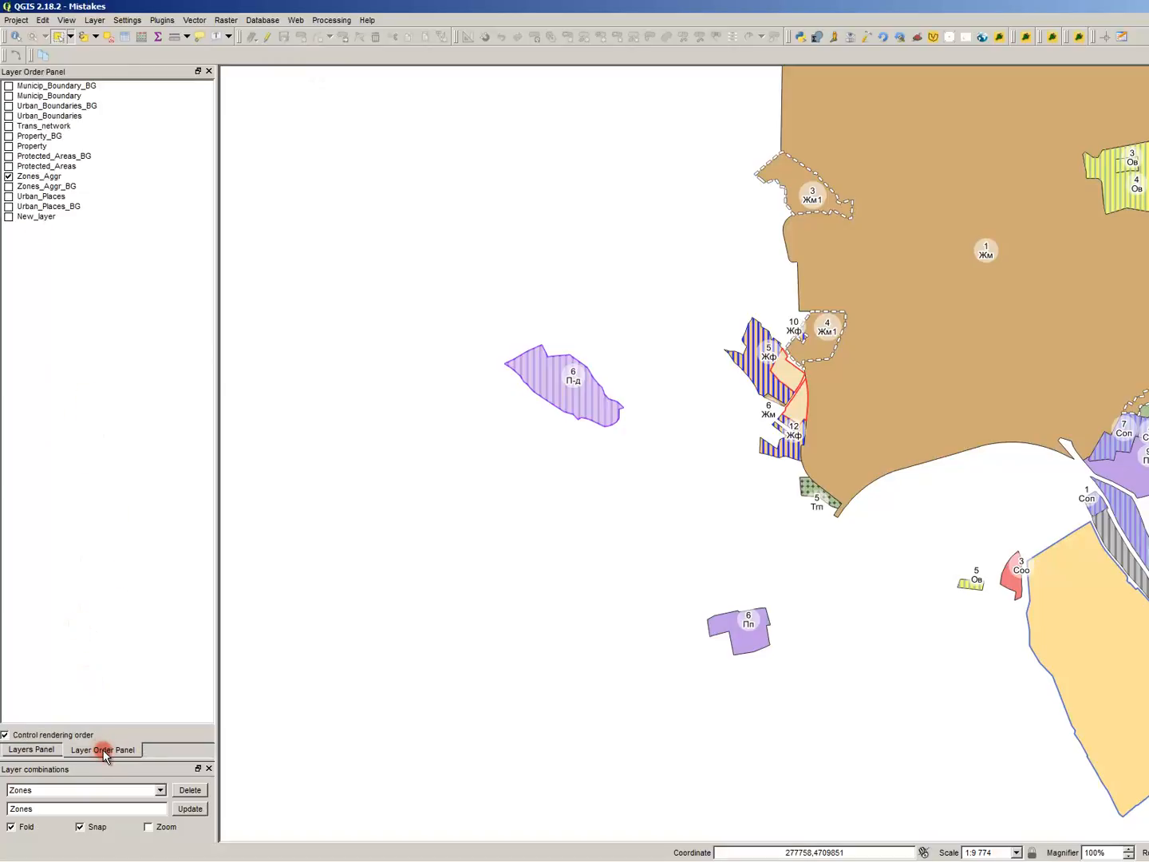
{"action": "left_click", "coordinate": [38, 750]}
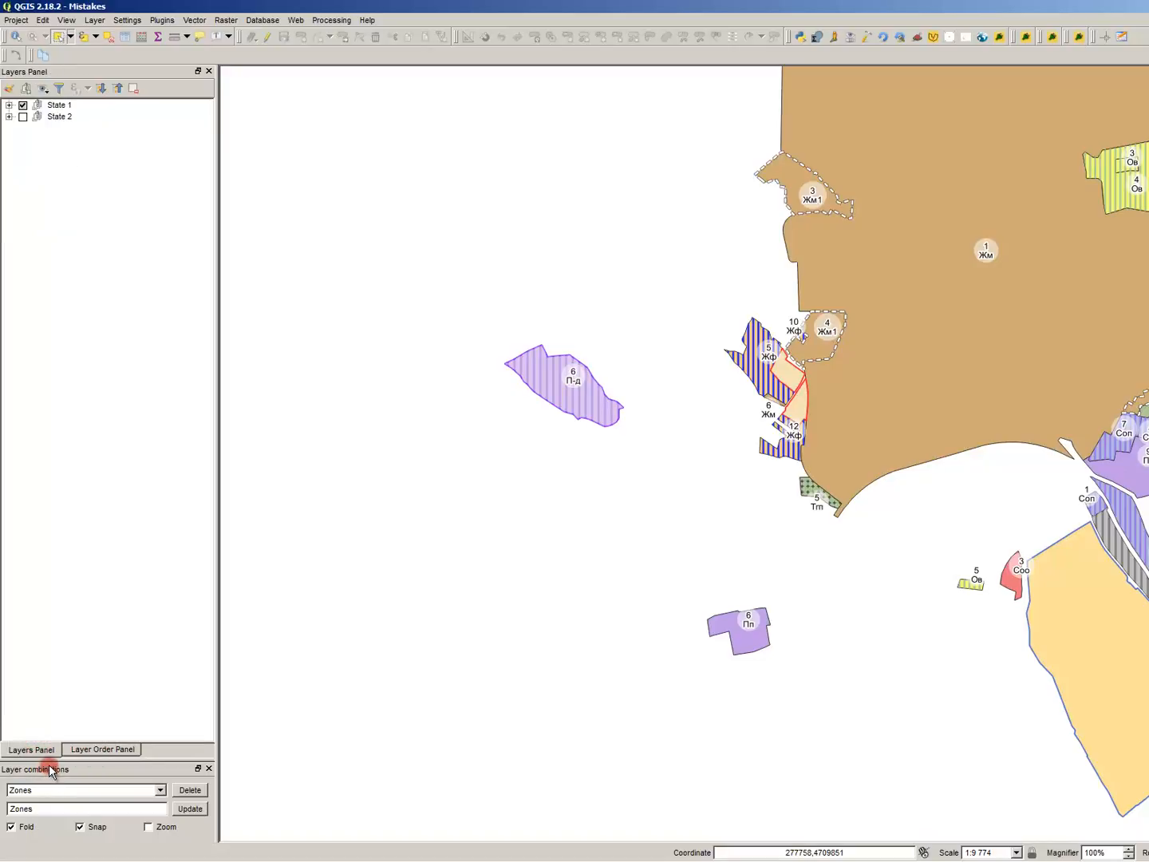
{"action": "left_click", "coordinate": [44, 798]}
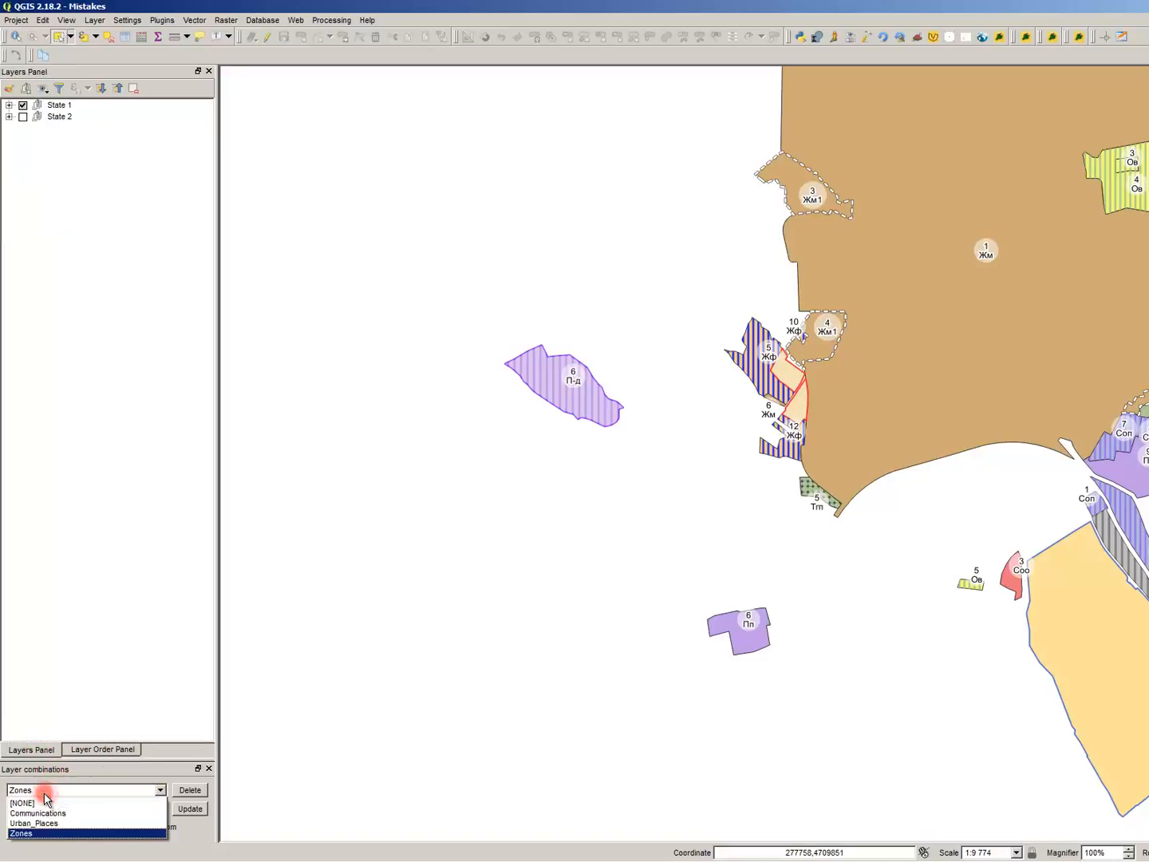
{"action": "left_click", "coordinate": [38, 792]}
- Apply the Communications layer combination and switch back to Zones
{"action": "left_click", "coordinate": [99, 790]}
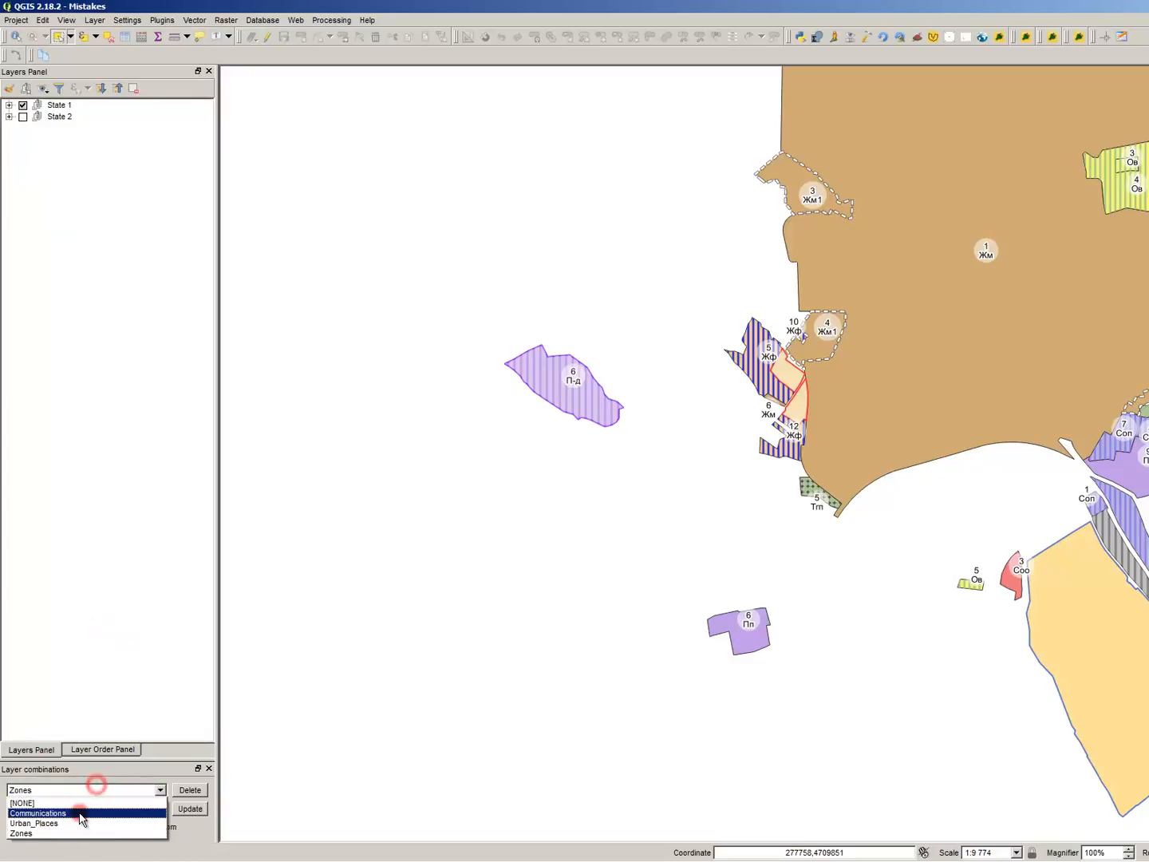
{"action": "left_click", "coordinate": [76, 811]}
{"action": "left_click", "coordinate": [74, 792]}
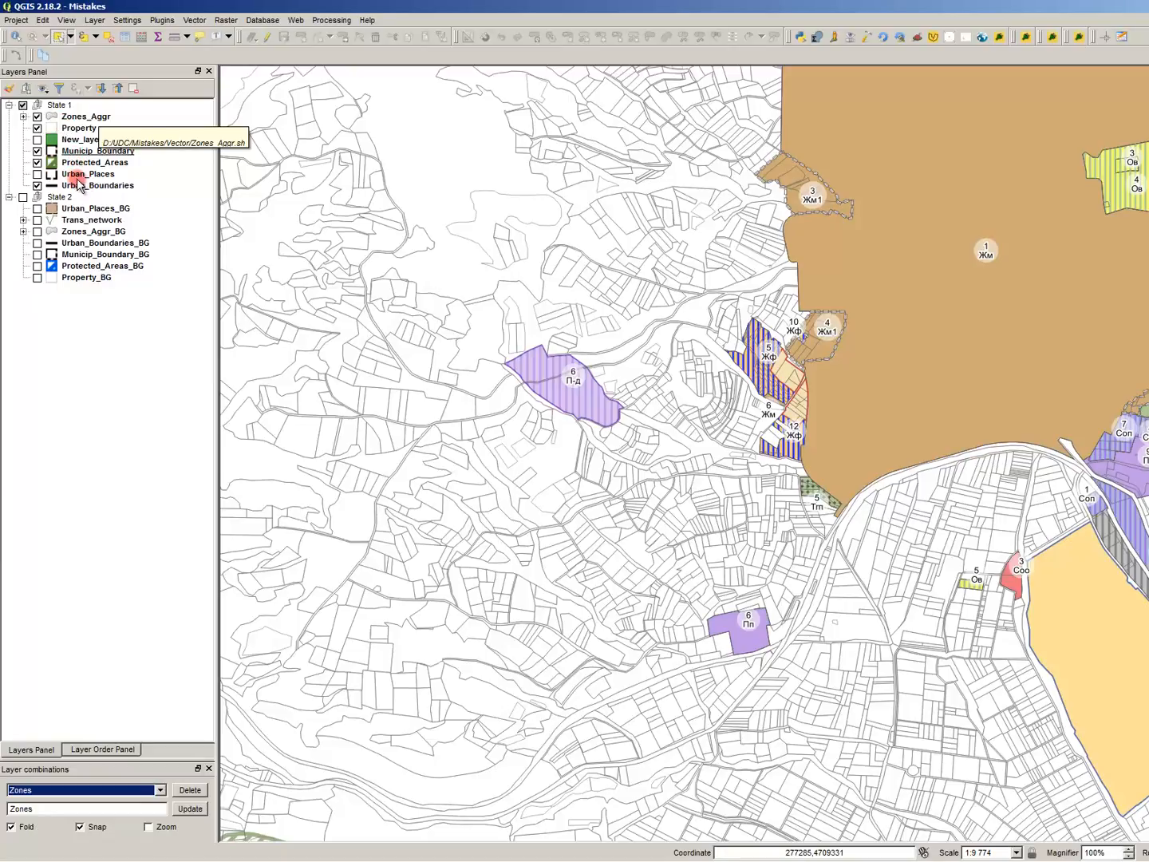
- Select the Municip_Boundary layer, and make Zones_Aggr the active layer instead
{"action": "left_click", "coordinate": [88, 152]}
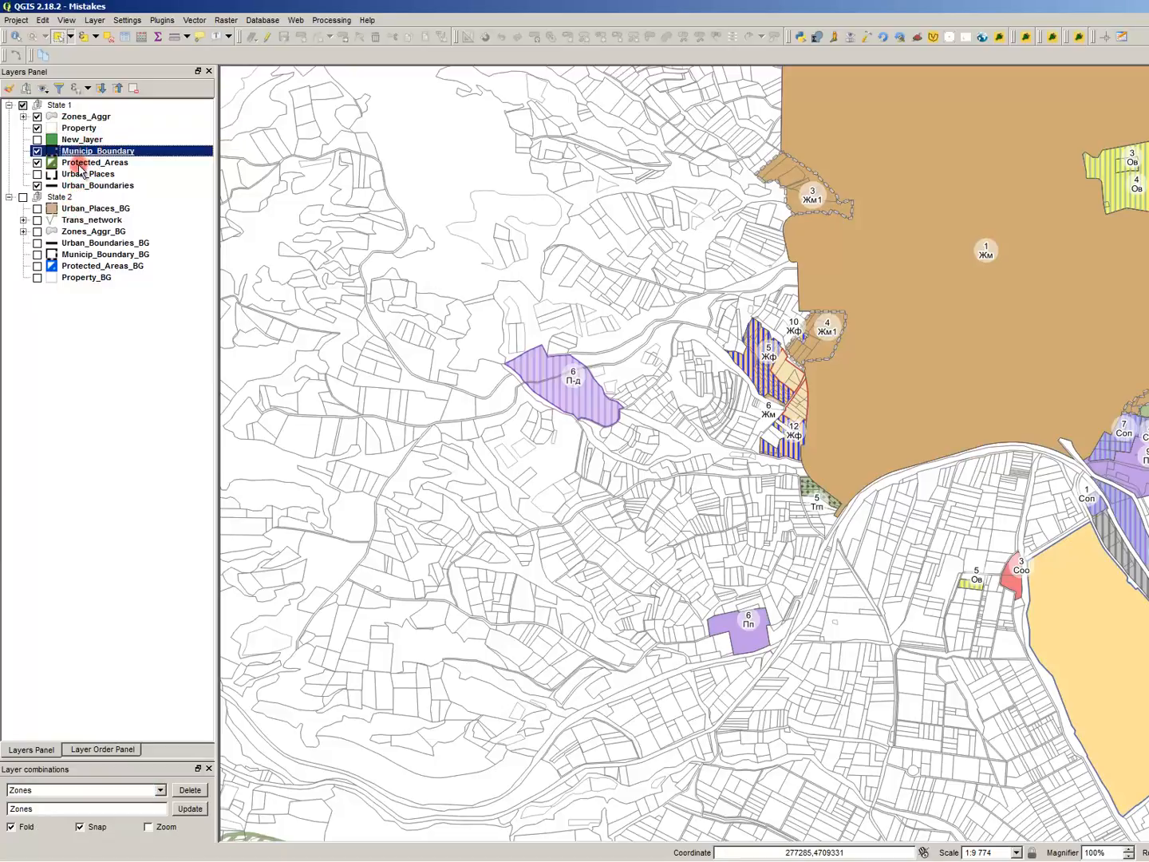
{"action": "left_click", "coordinate": [70, 119]}
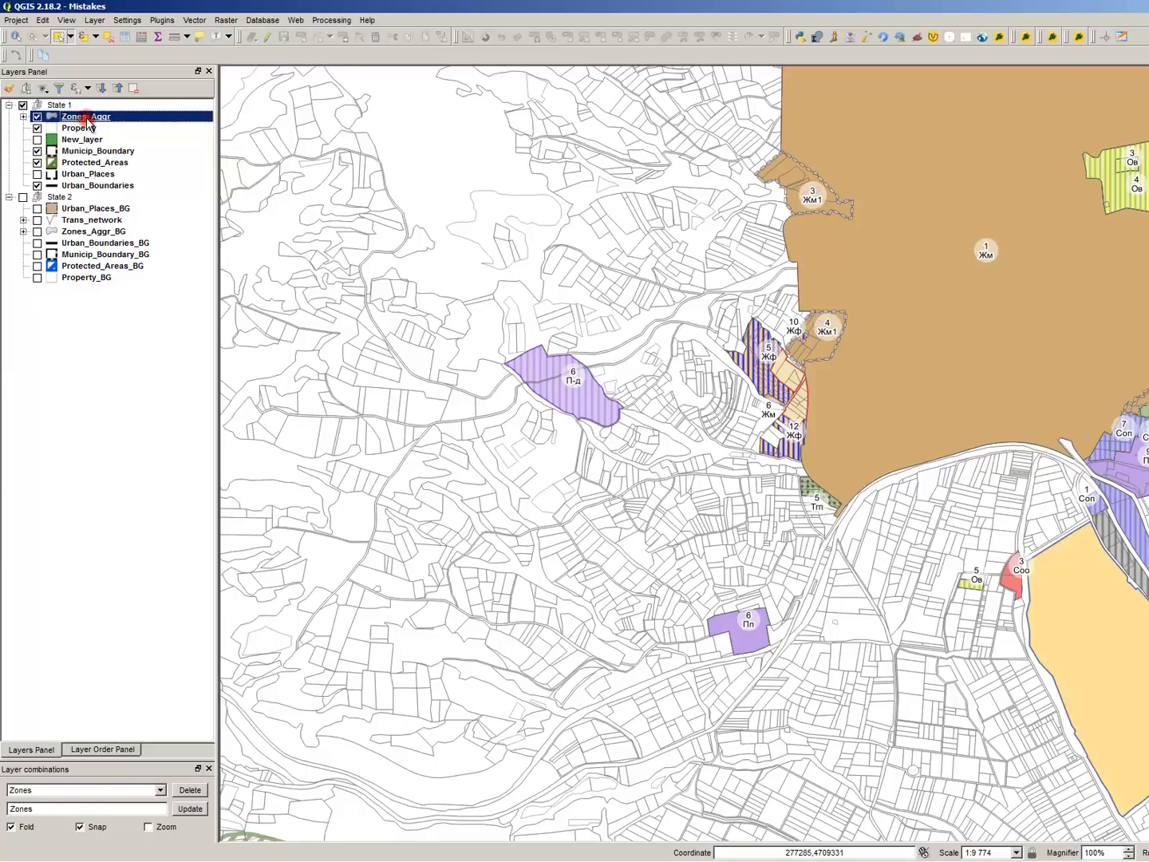
- Examine the source file name and layer name in the general properties of the Zones_Aggr layer, leaving them as they are
{"action": "double_click", "coordinate": [90, 120]}
{"action": "left_click", "coordinate": [288, 114]}
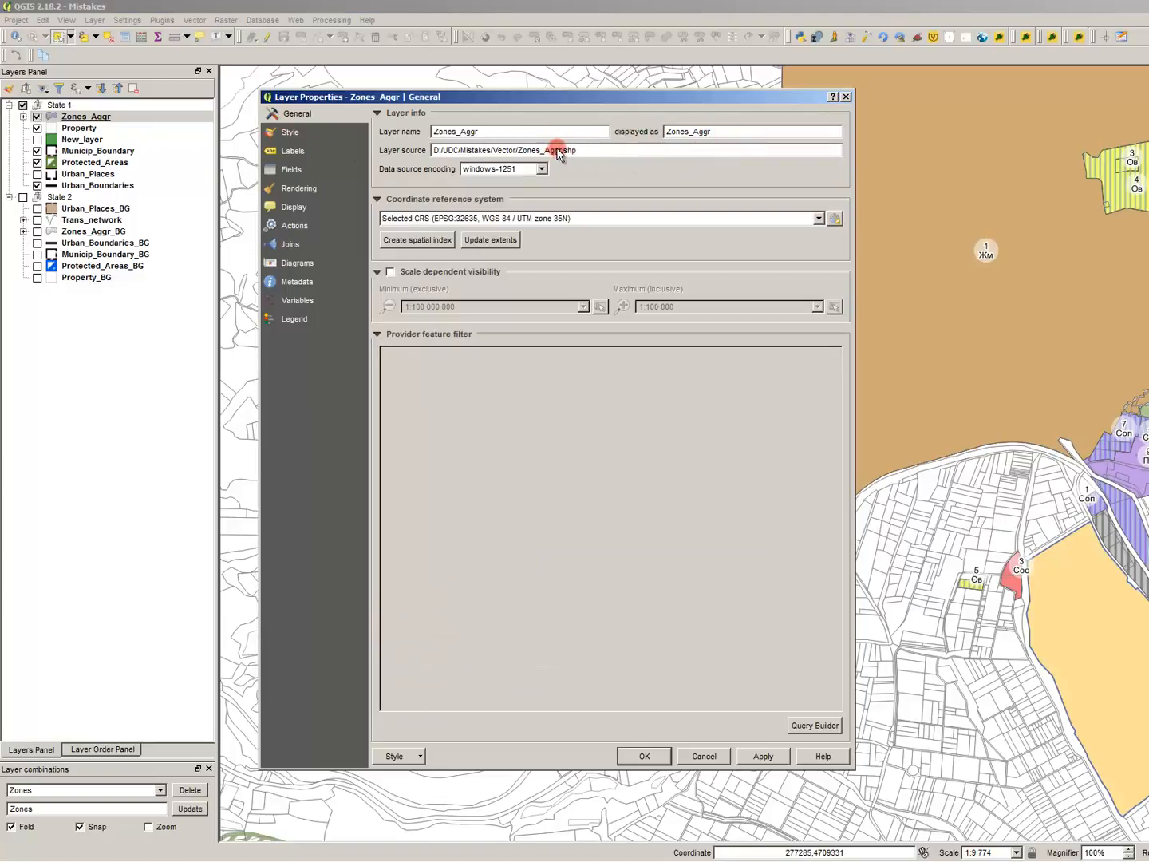
{"action": "left_click_drag", "start_coordinate": [561, 150], "coordinate": [522, 150]}
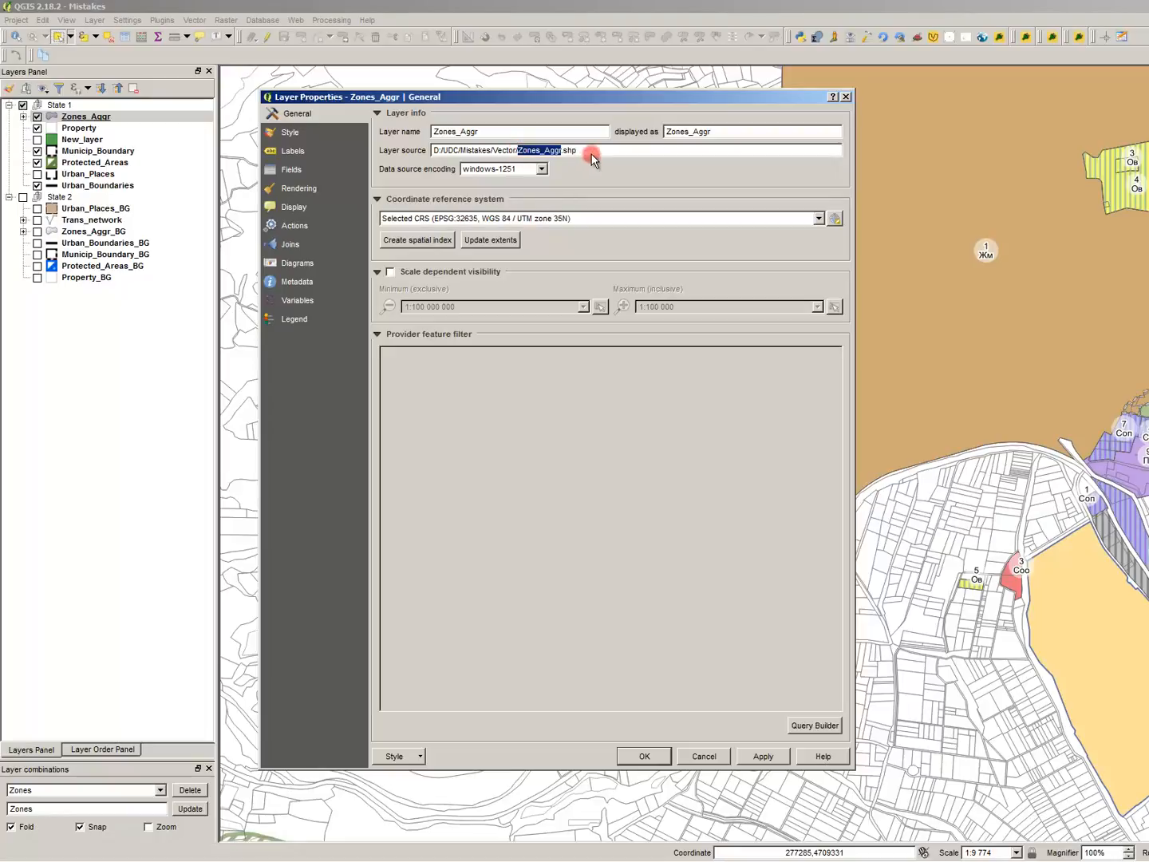
{"action": "double_click", "coordinate": [503, 130]}
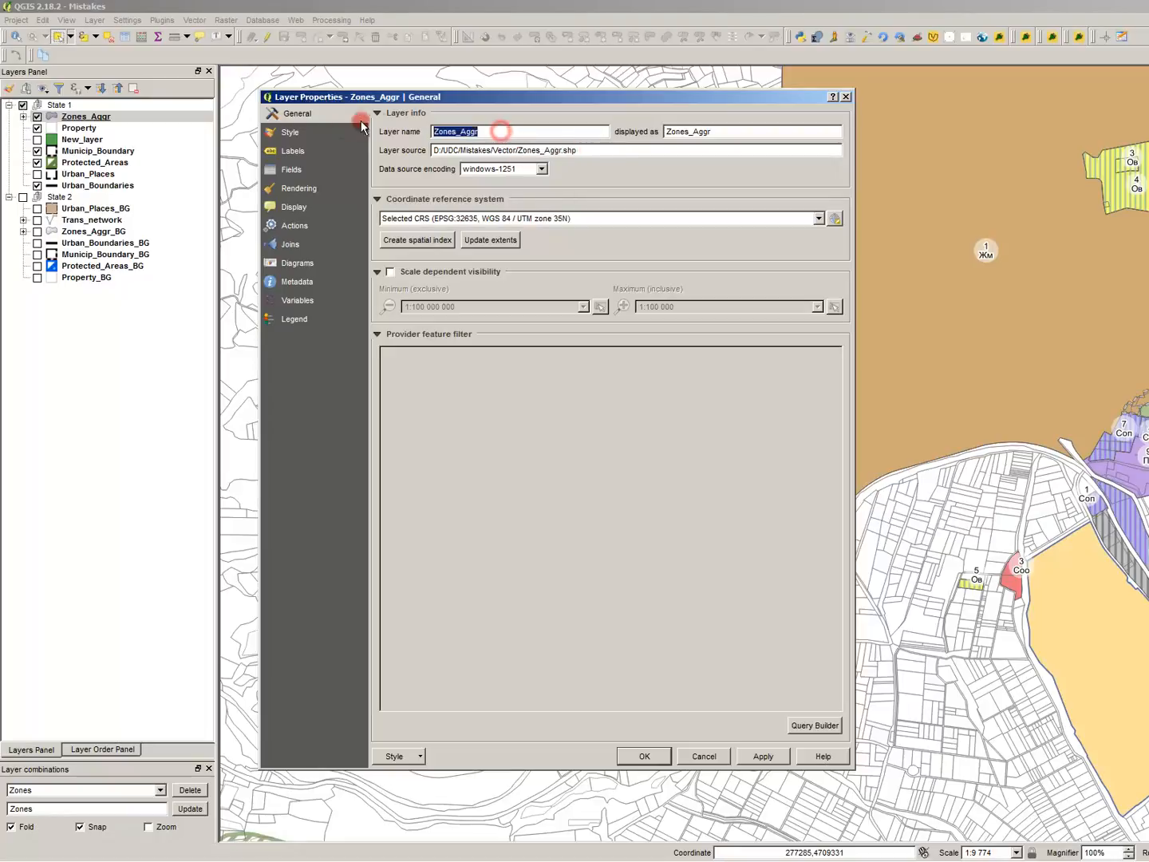
{"action": "left_click", "coordinate": [709, 764]}
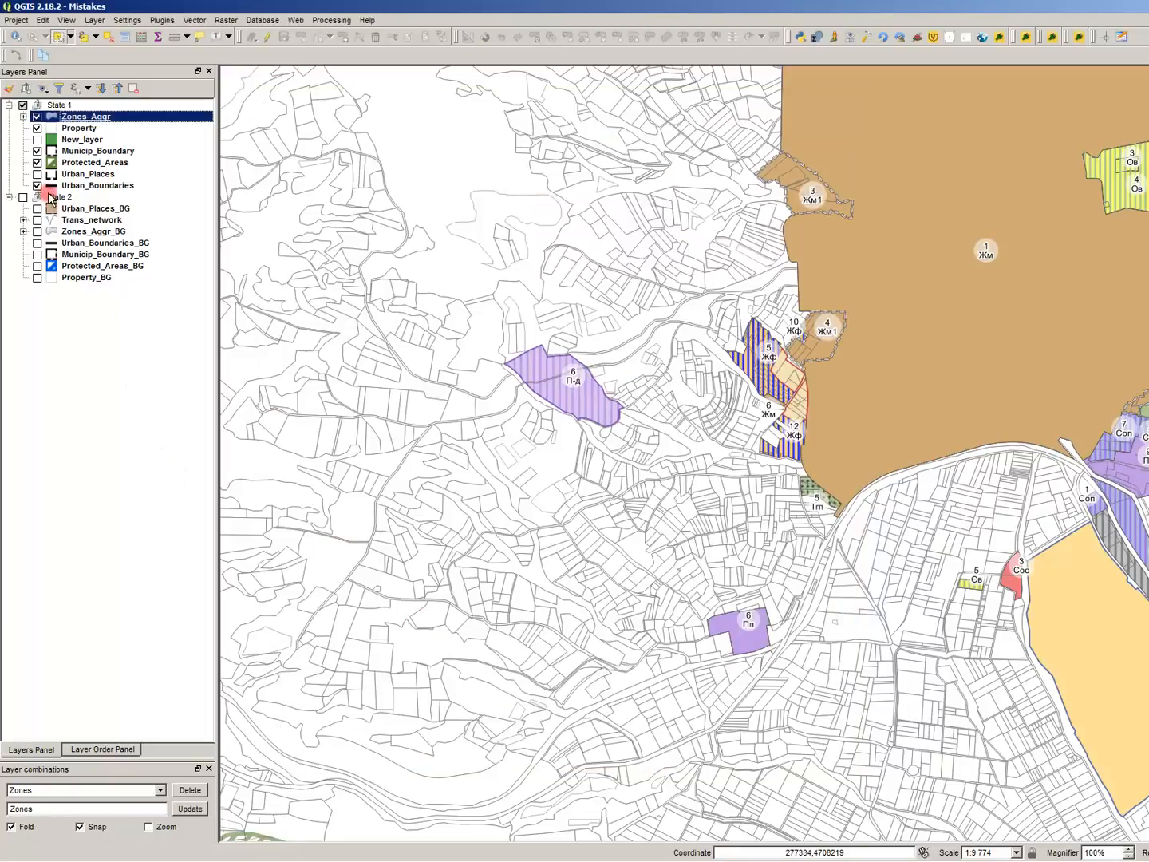
- Rename the Zones_Aggr layer as fasfasdf_Zones_Aggr directly in the layer tree and reselect it
{"action": "left_click", "coordinate": [105, 117]}
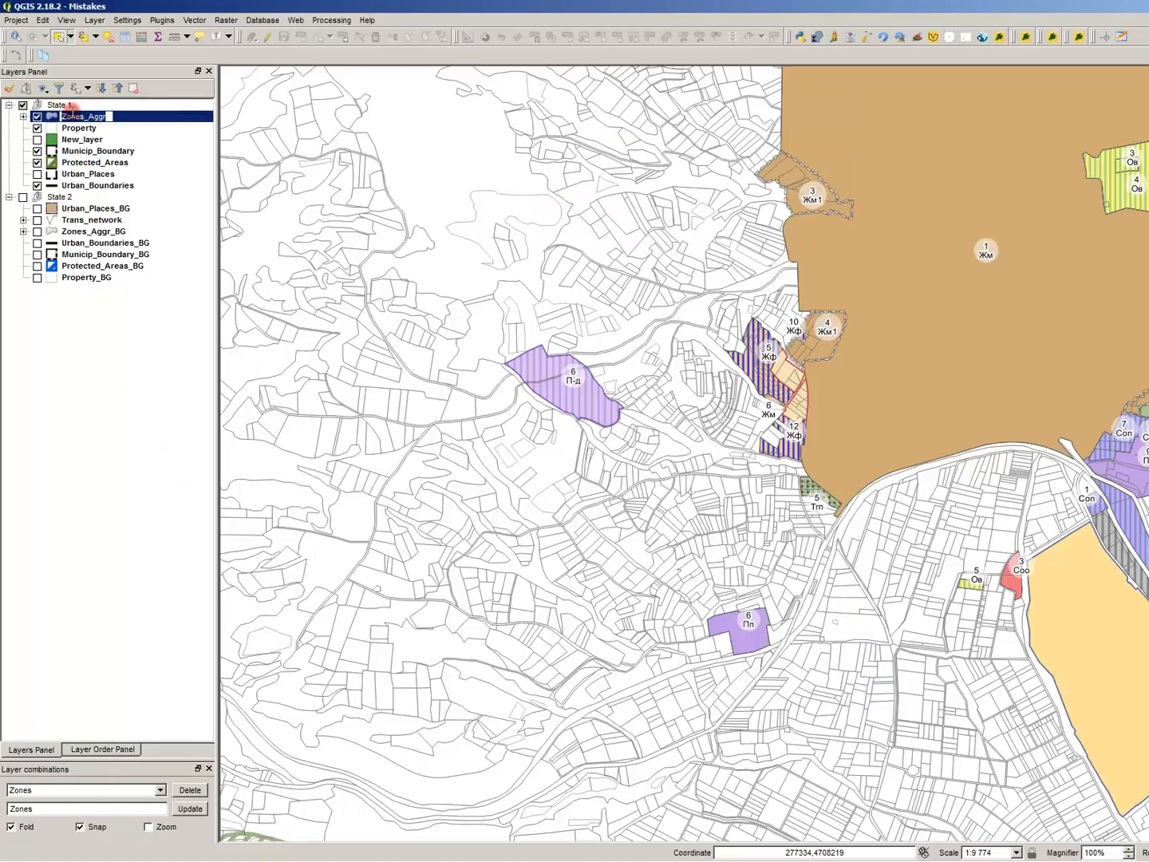
{"action": "left_click", "coordinate": [61, 113]}
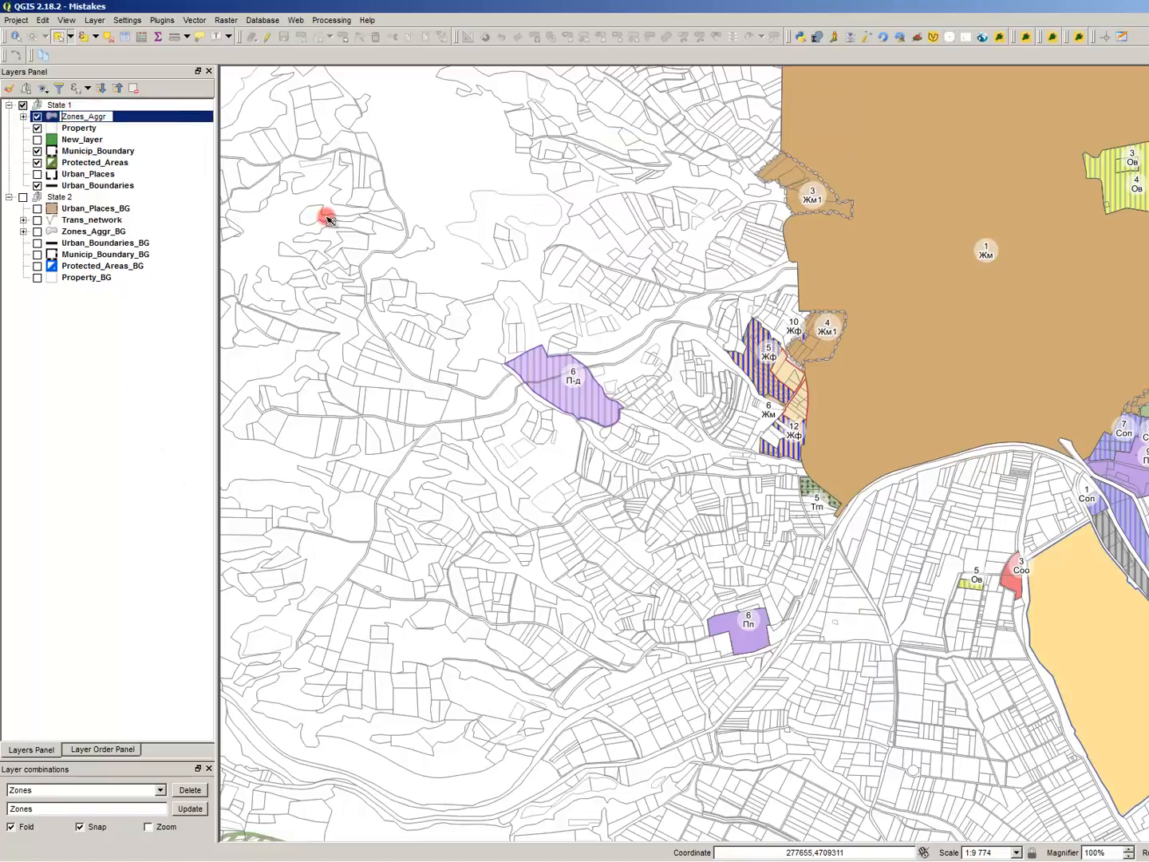
{"action": "type", "text": "fasfasdf_"}
{"action": "left_click", "coordinate": [173, 152]}
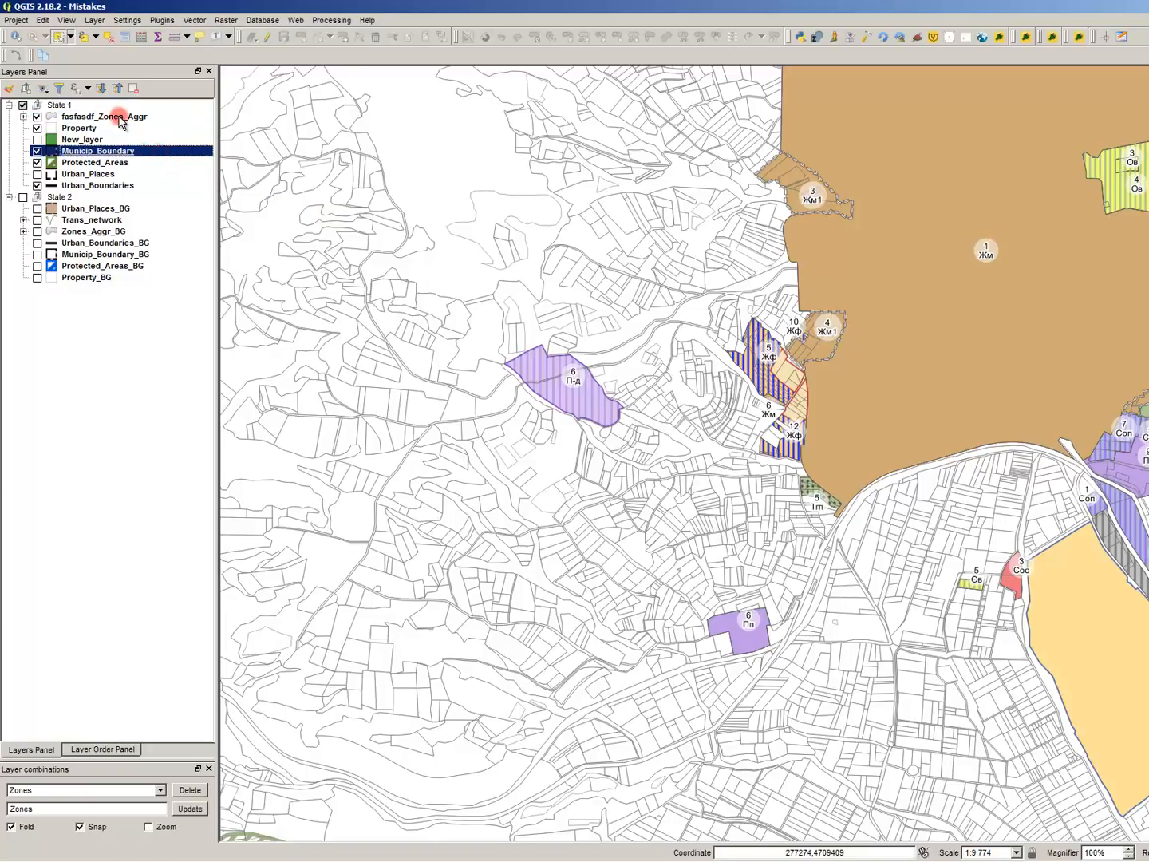
{"action": "left_click", "coordinate": [120, 118]}
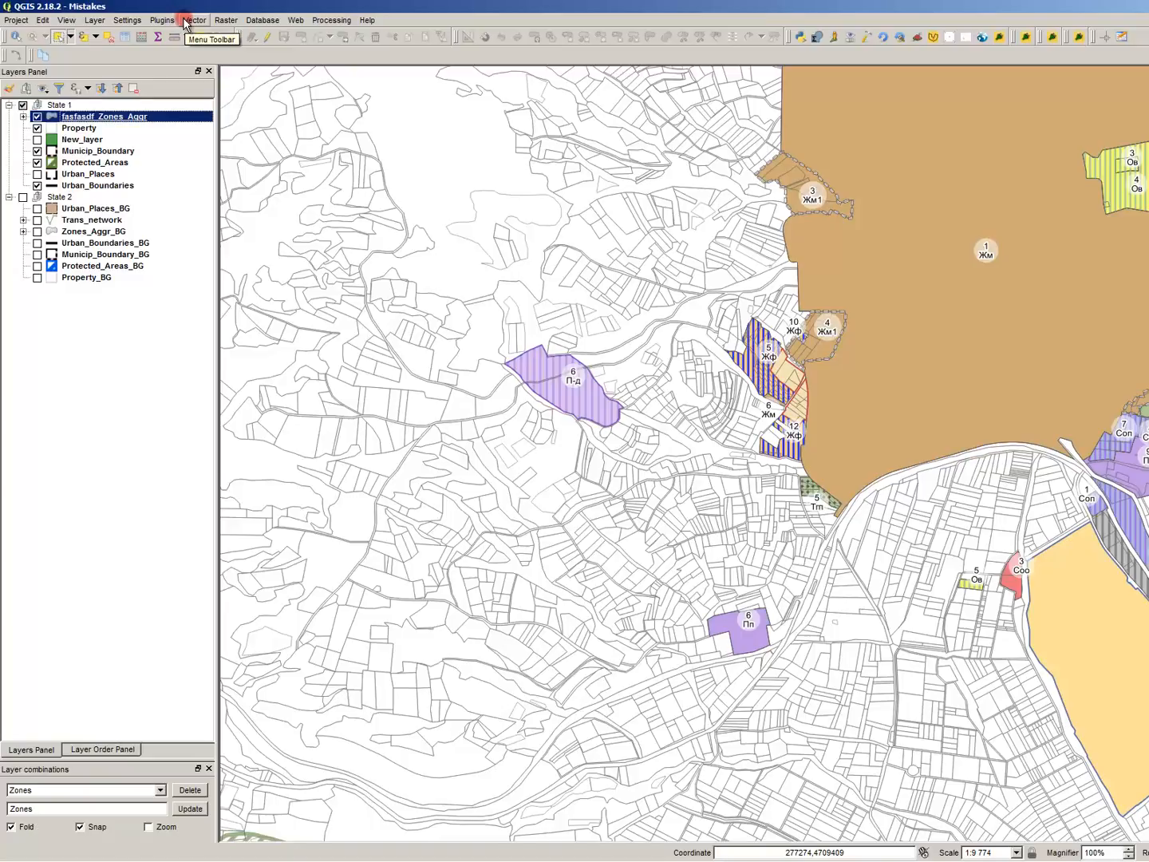
- Remove the fasfasdf_ prefix so the layer is named Zones_Aggr again
{"action": "left_click", "coordinate": [128, 20]}
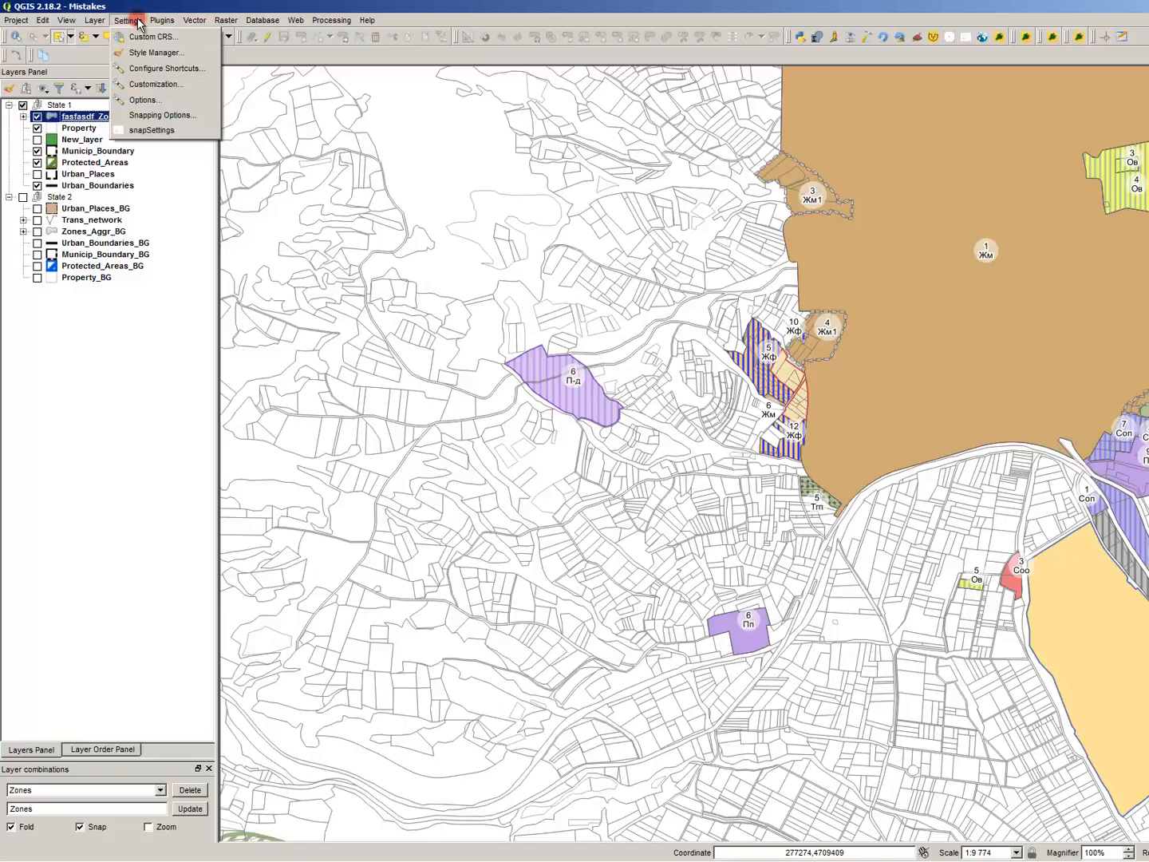
{"action": "left_click", "coordinate": [138, 22]}
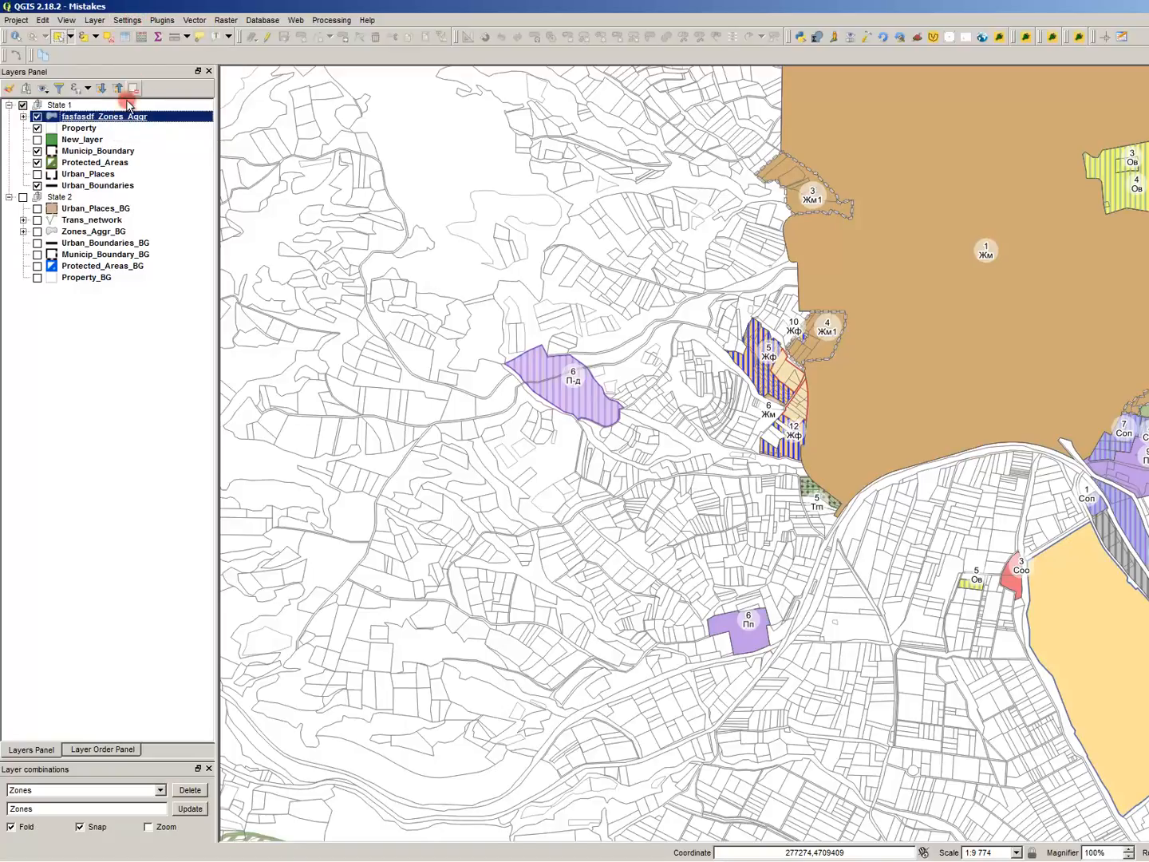
{"action": "left_click", "coordinate": [100, 116]}
{"action": "left_click", "coordinate": [101, 117]}
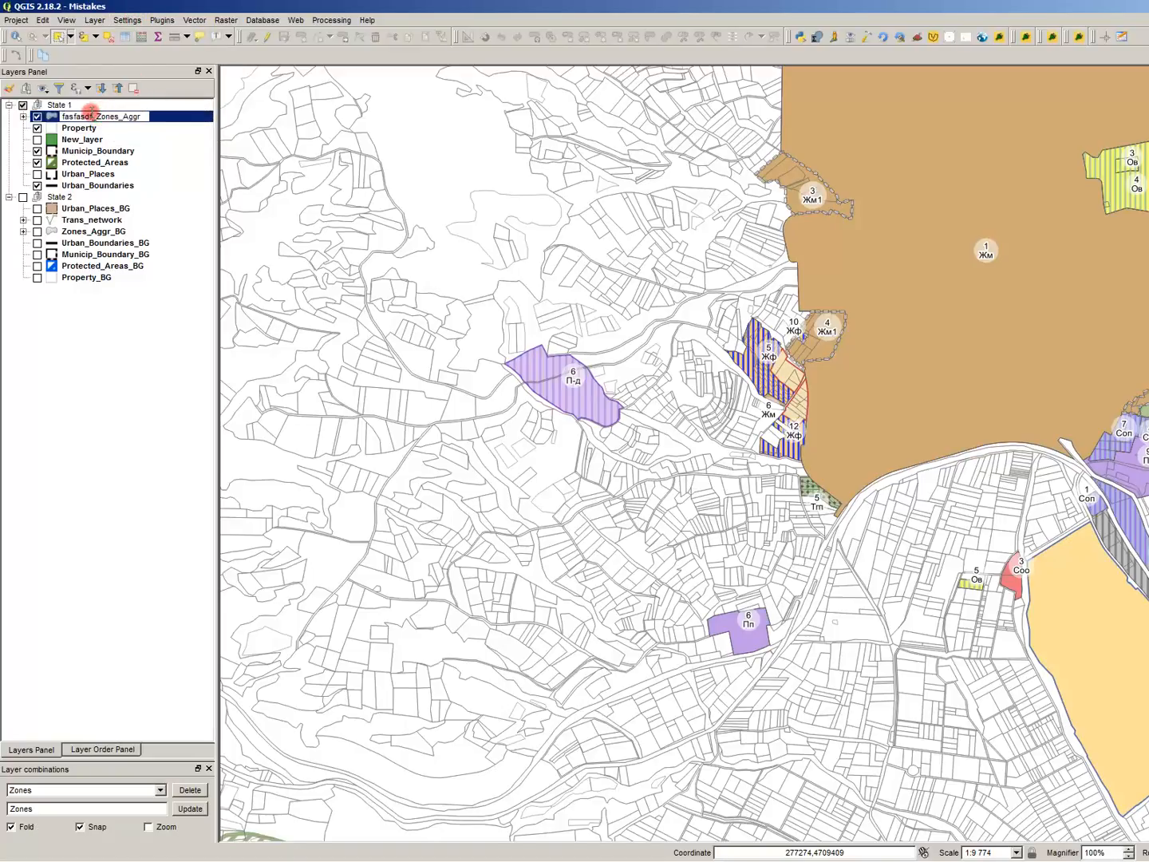
{"action": "left_click_drag", "start_coordinate": [97, 117], "coordinate": [25, 115]}
{"action": "key", "text": "BackSpace"}
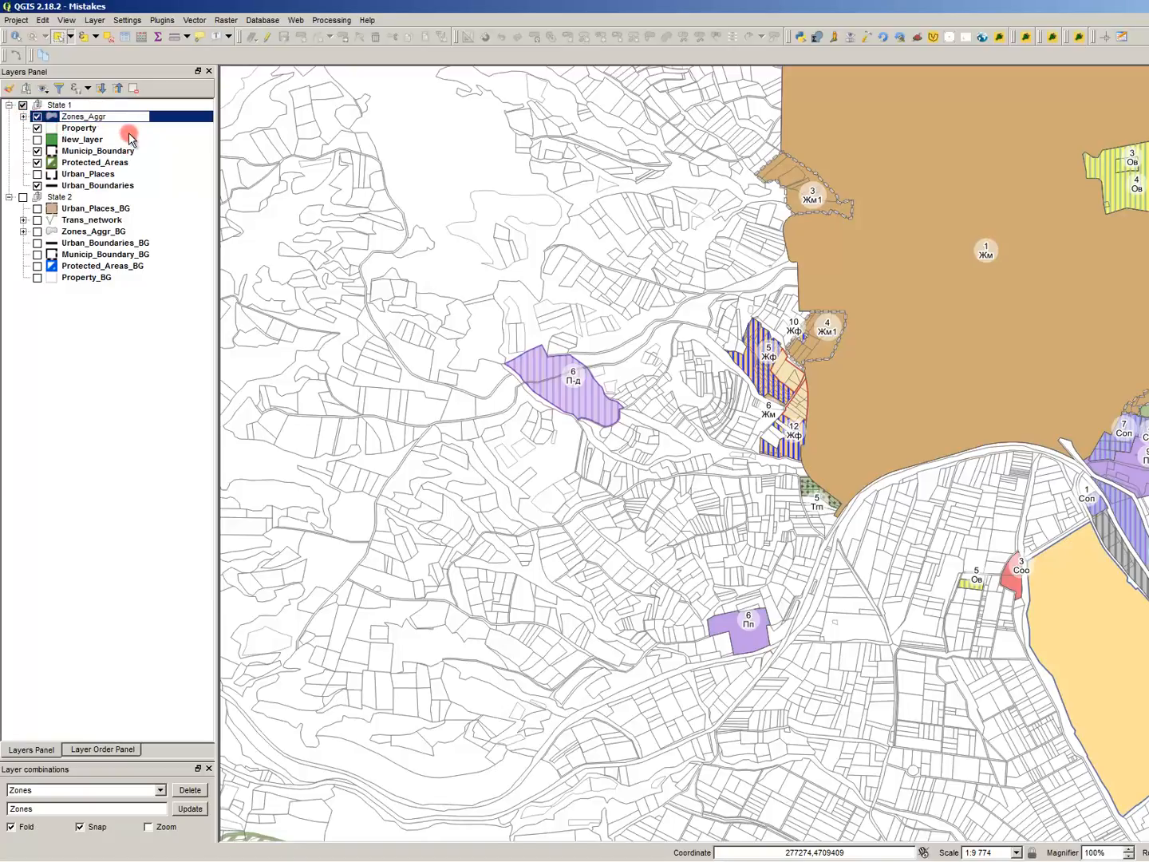
{"action": "key", "text": "Return"}
{"action": "left_click", "coordinate": [102, 139]}
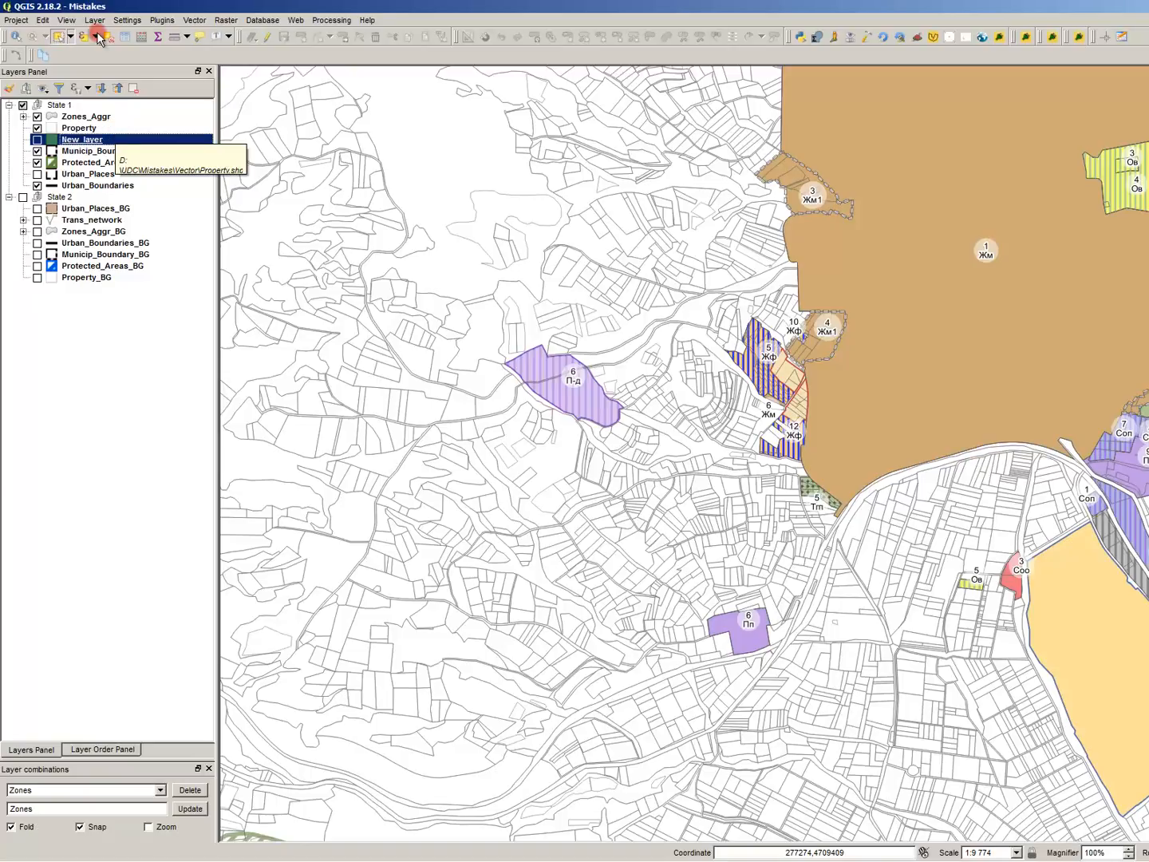
{"action": "left_click", "coordinate": [114, 140]}
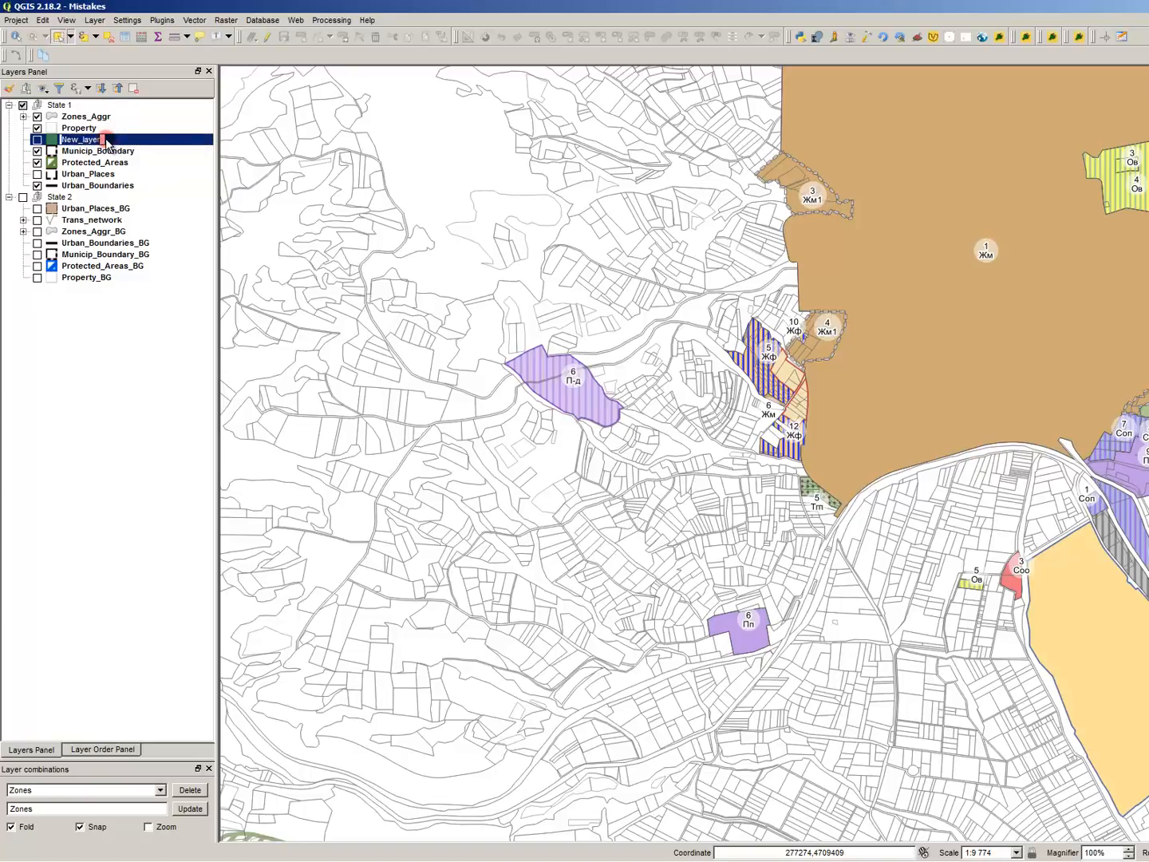
{"action": "left_click", "coordinate": [94, 162]}
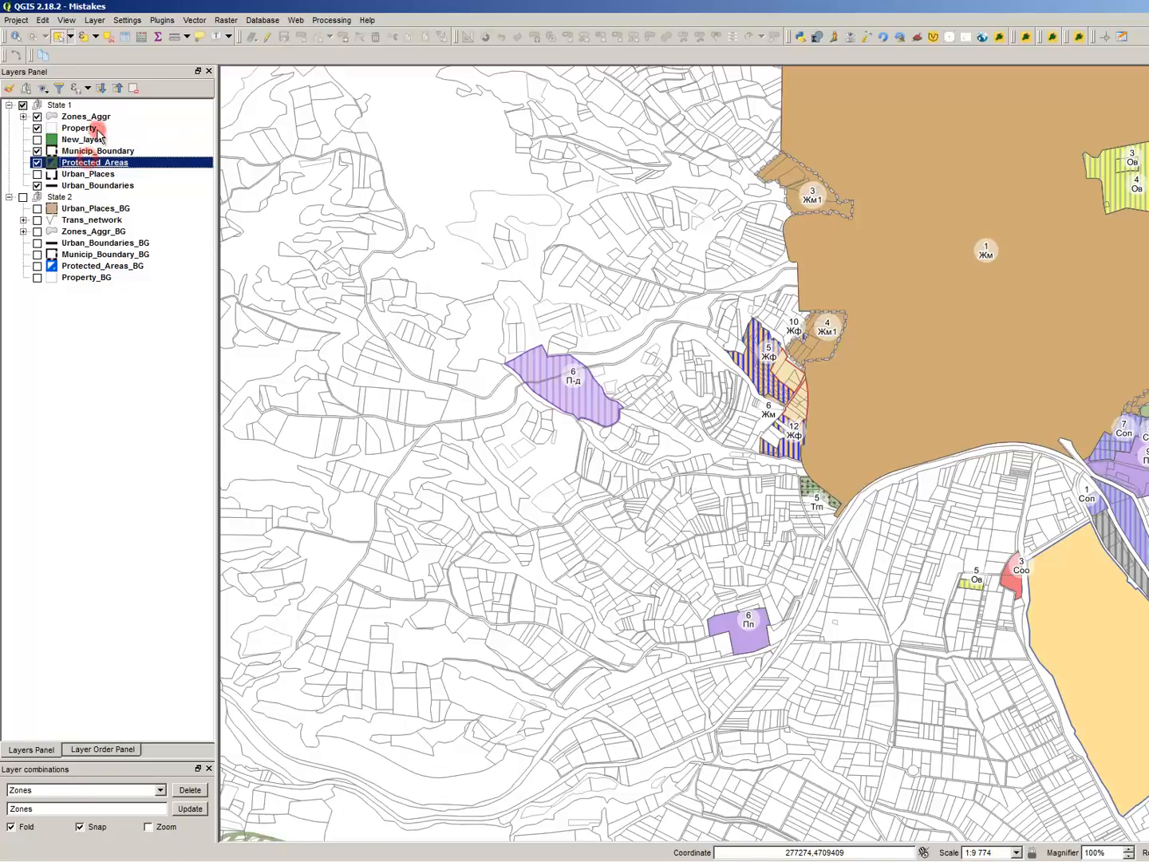
{"action": "left_click", "coordinate": [101, 149]}
{"action": "left_click", "coordinate": [95, 139]}
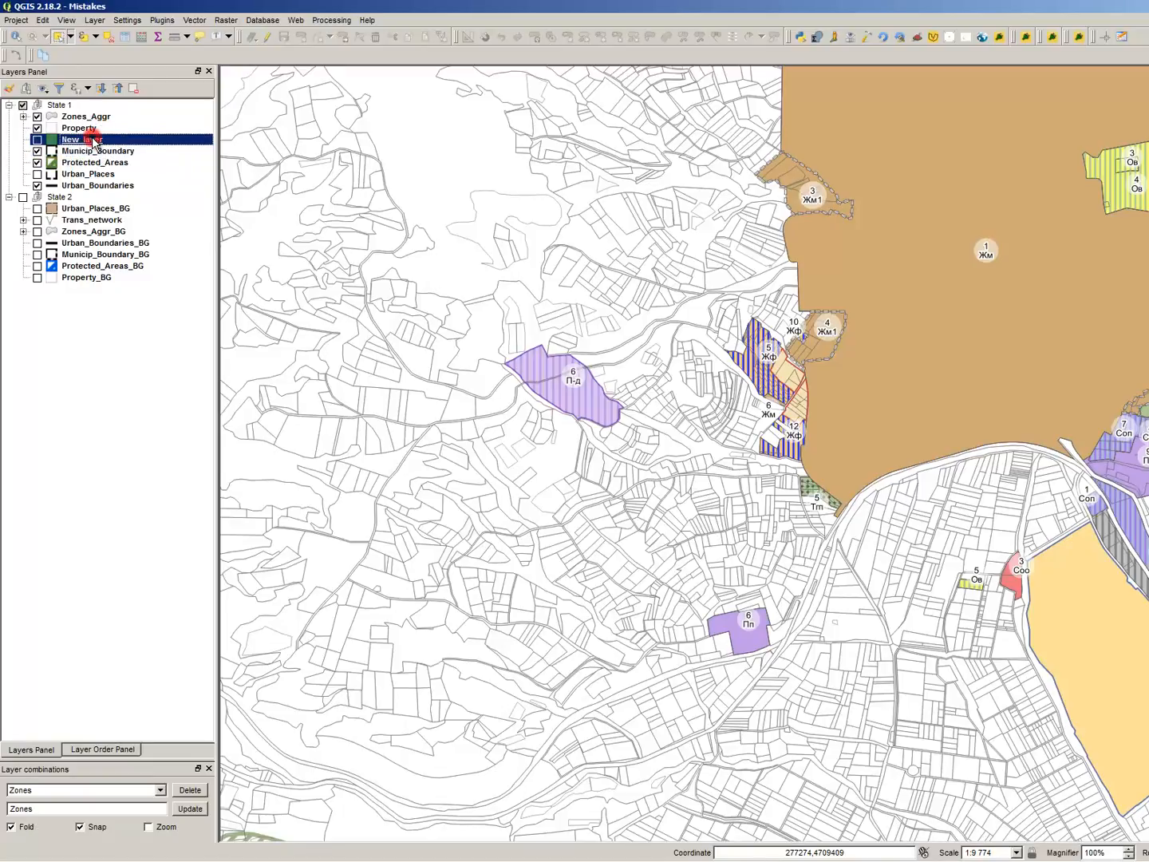
{"action": "right_click", "coordinate": [93, 139]}
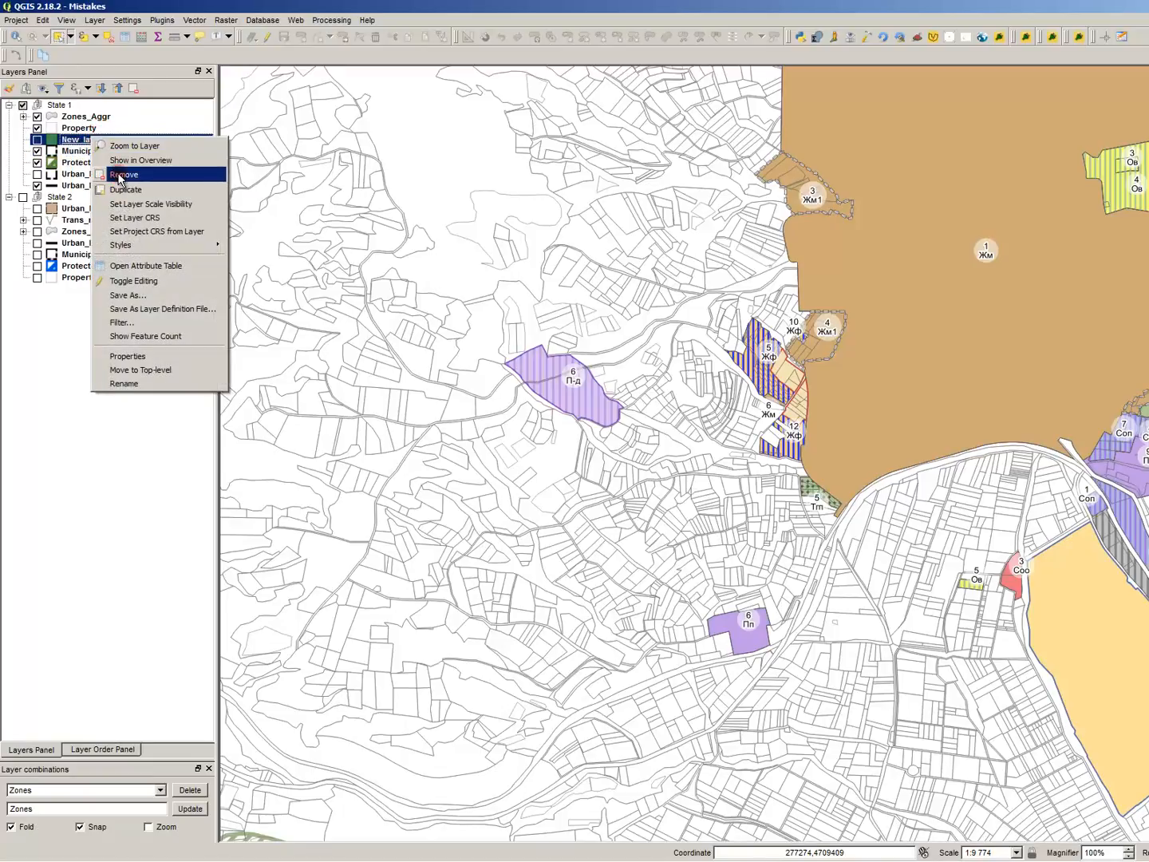
{"action": "left_click", "coordinate": [81, 143]}
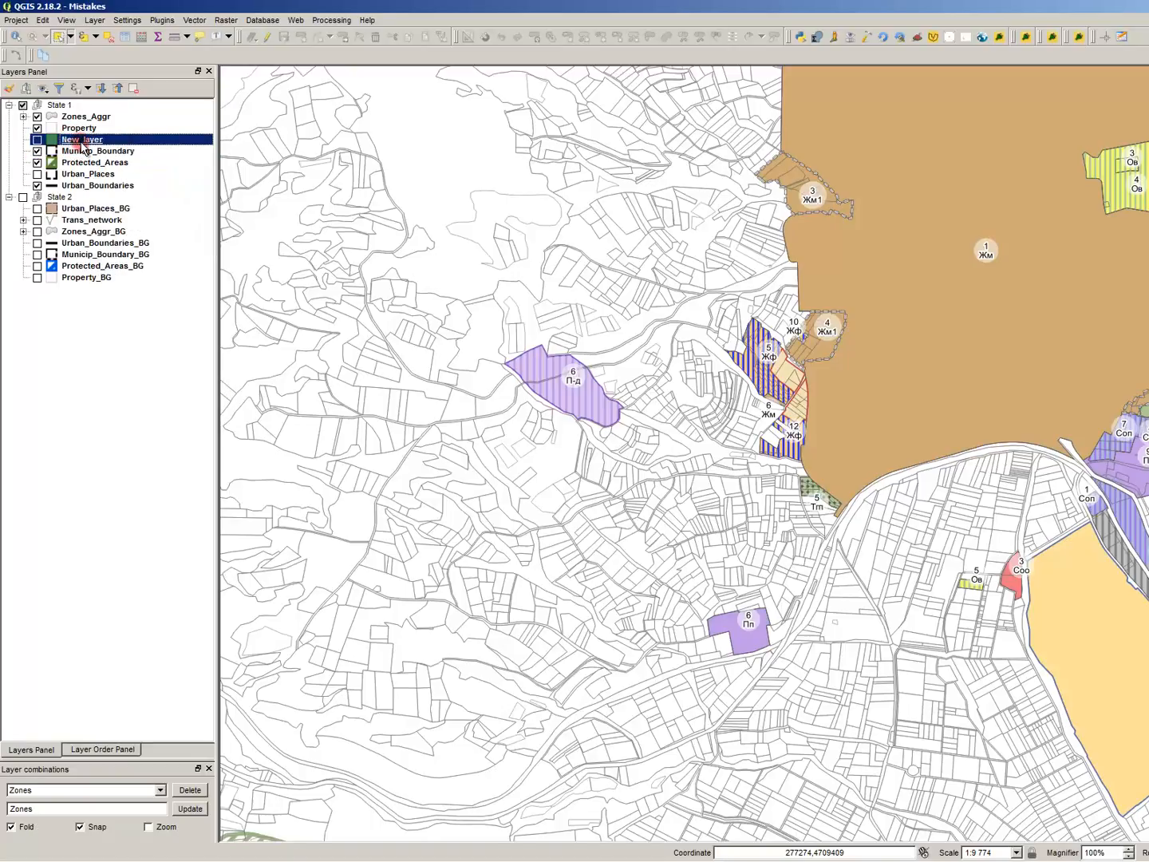
{"action": "left_click", "coordinate": [85, 152]}
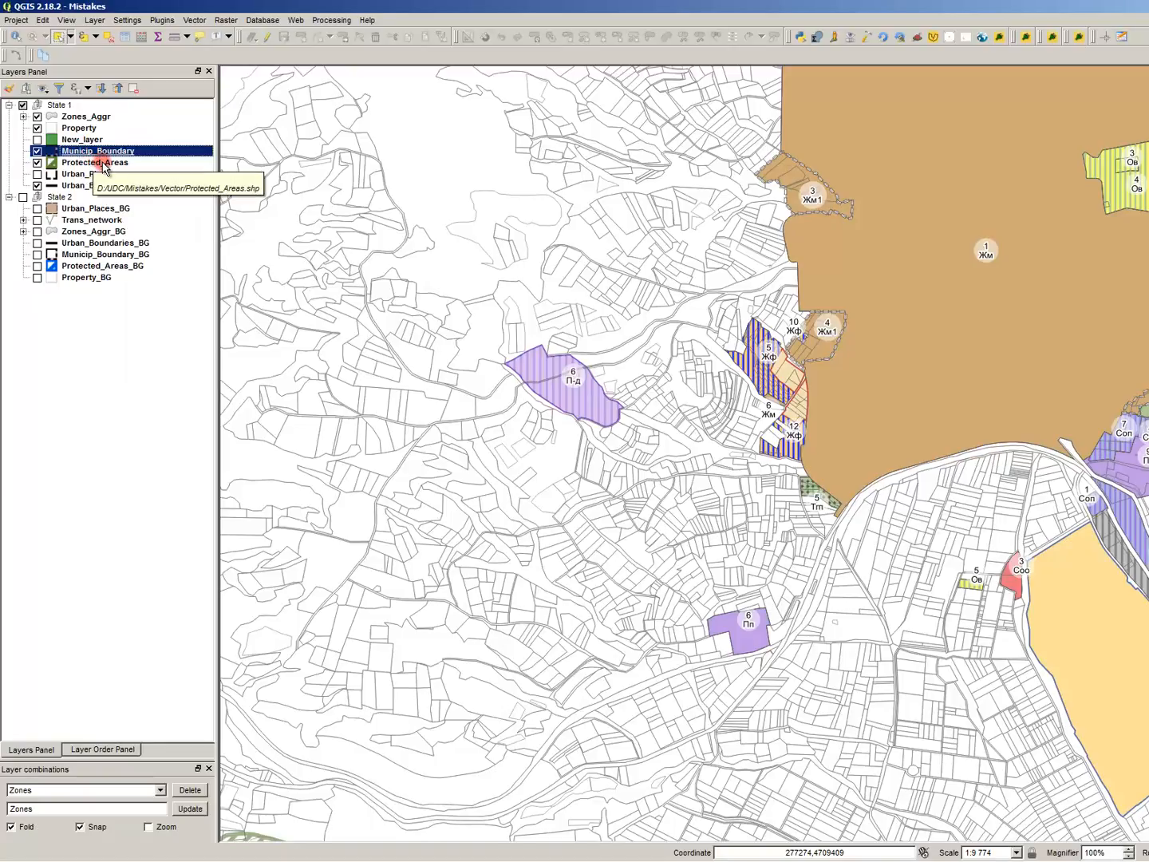
{"action": "left_click", "coordinate": [99, 152]}
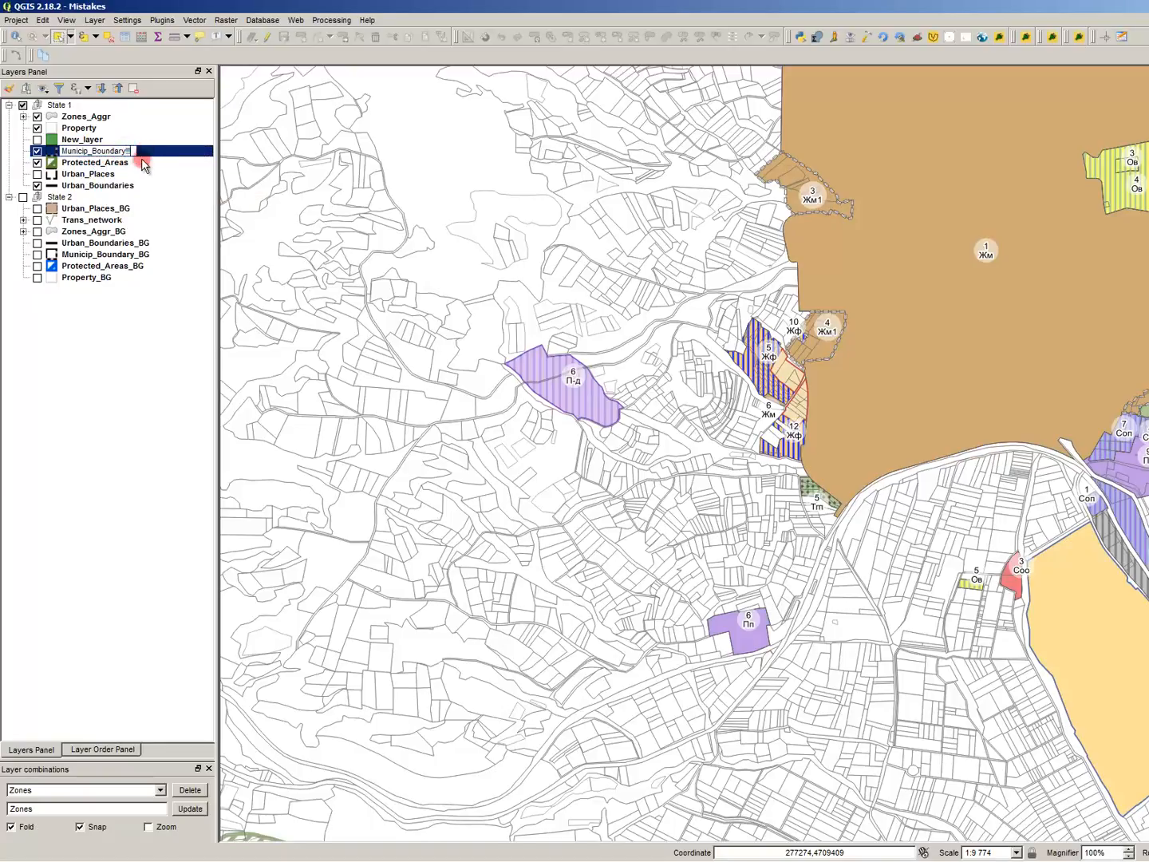
{"action": "left_click", "coordinate": [128, 174]}
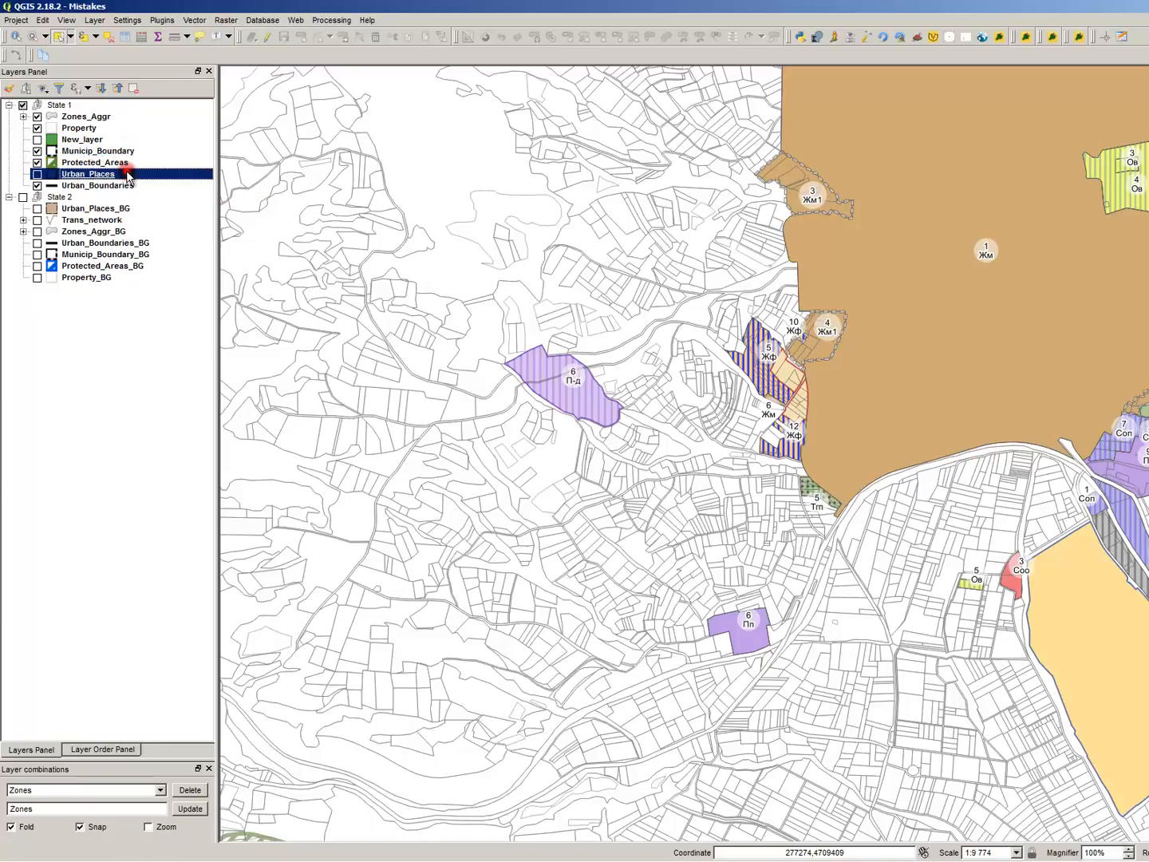
- Remove New_layer from the State 1 group and confirm the removal
{"action": "left_click", "coordinate": [118, 140]}
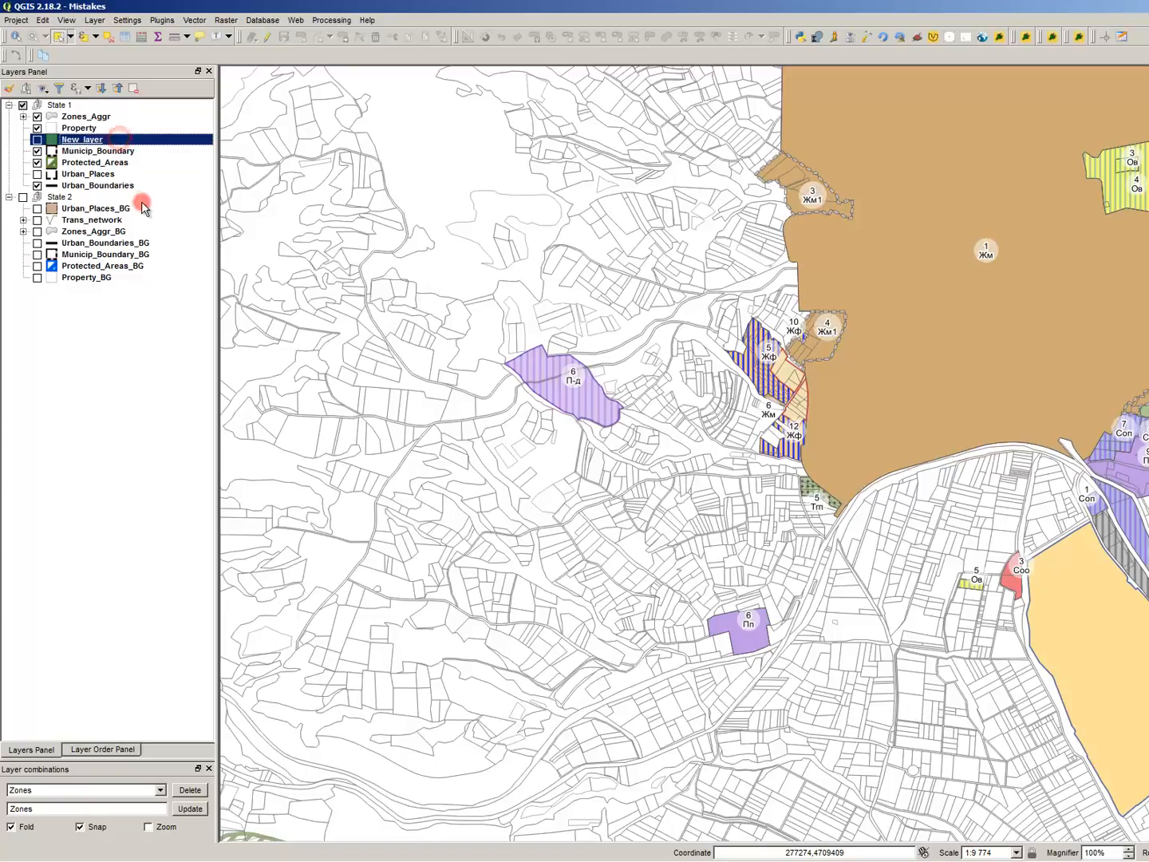
{"action": "right_click", "coordinate": [109, 142]}
{"action": "left_click", "coordinate": [156, 174]}
{"action": "left_click", "coordinate": [669, 451]}
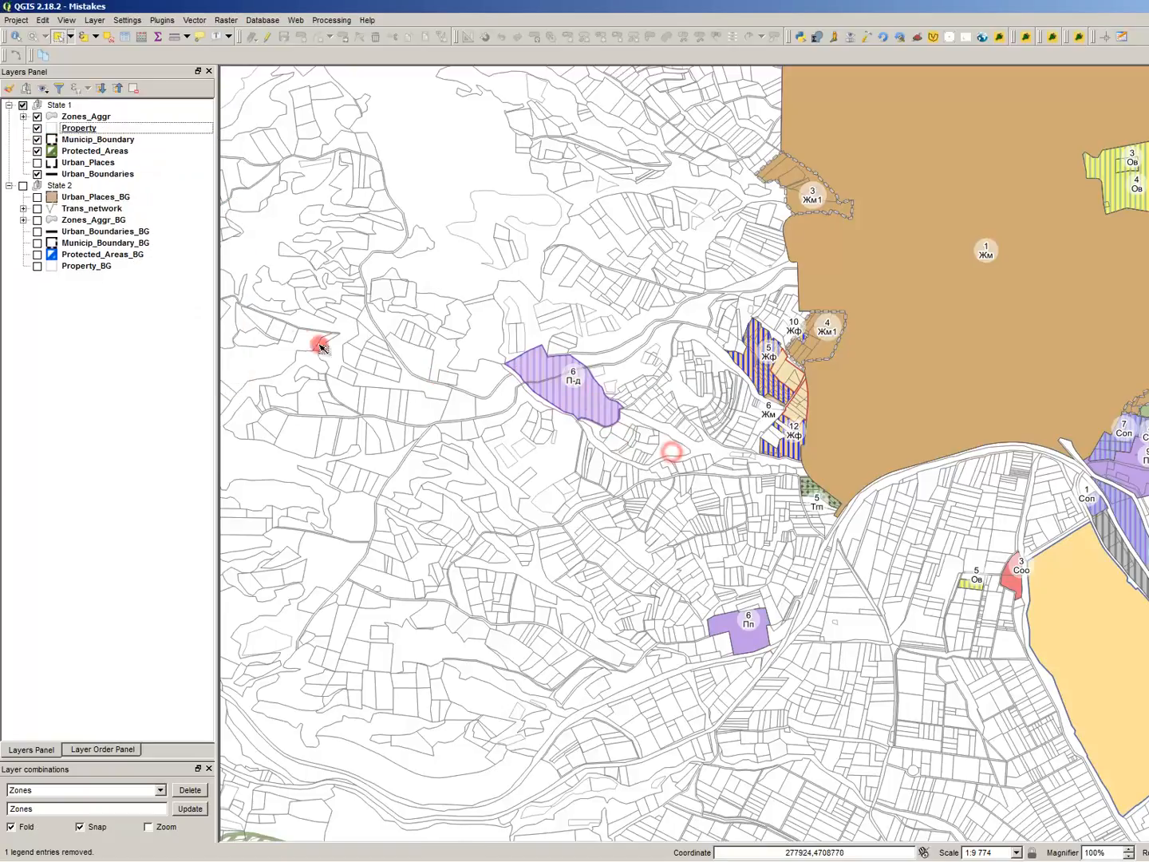
- Add the vector layer New_layer.shp from the Vector_BG folder of the Mistakes directory
{"action": "key", "text": "ctrl+shift+v"}
{"action": "left_click", "coordinate": [826, 462]}
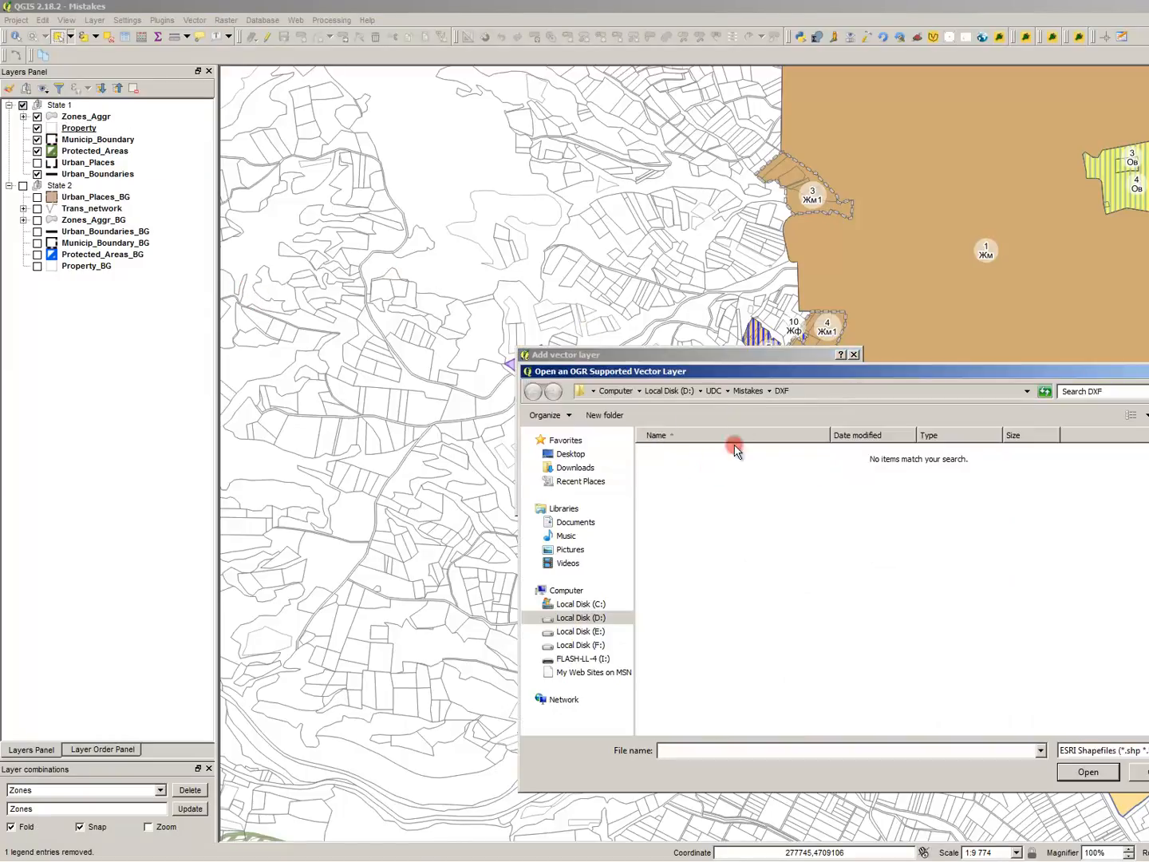
{"action": "left_click", "coordinate": [747, 390]}
{"action": "left_click", "coordinate": [697, 487]}
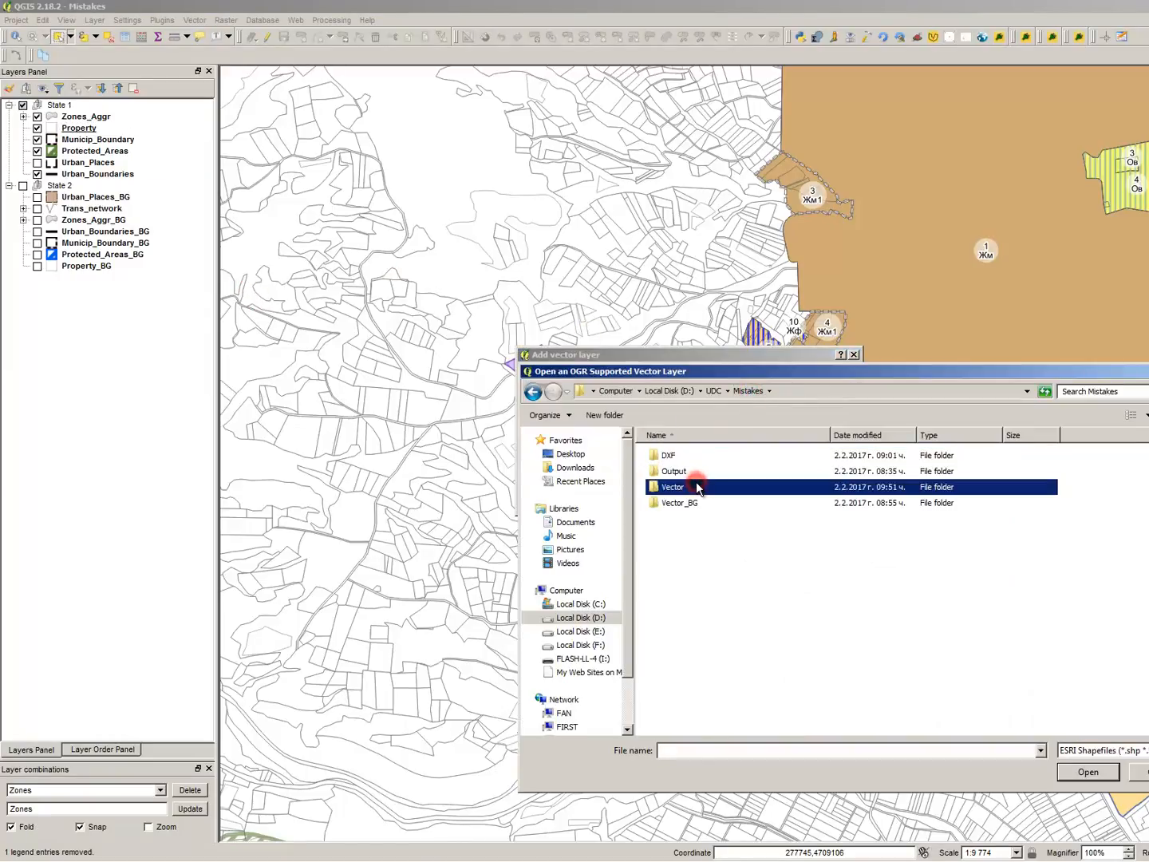
{"action": "double_click", "coordinate": [688, 504]}
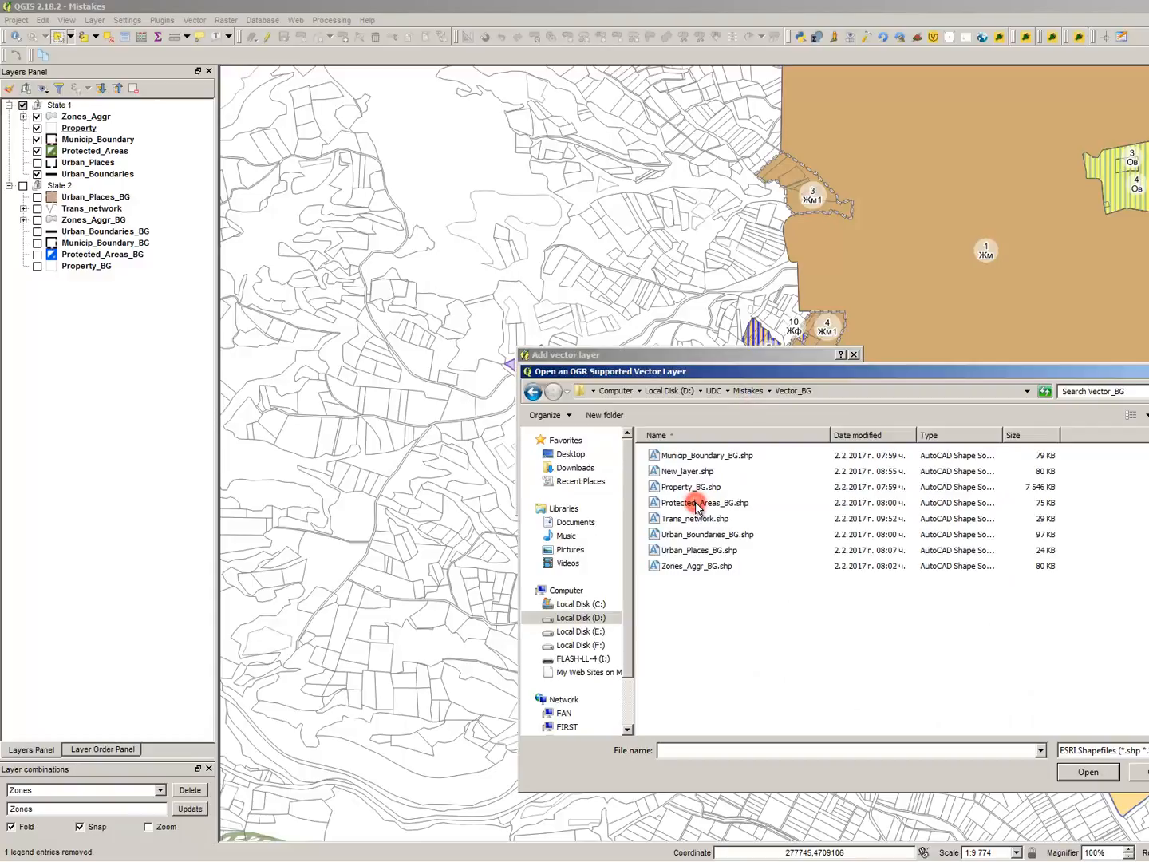
{"action": "left_click", "coordinate": [699, 473]}
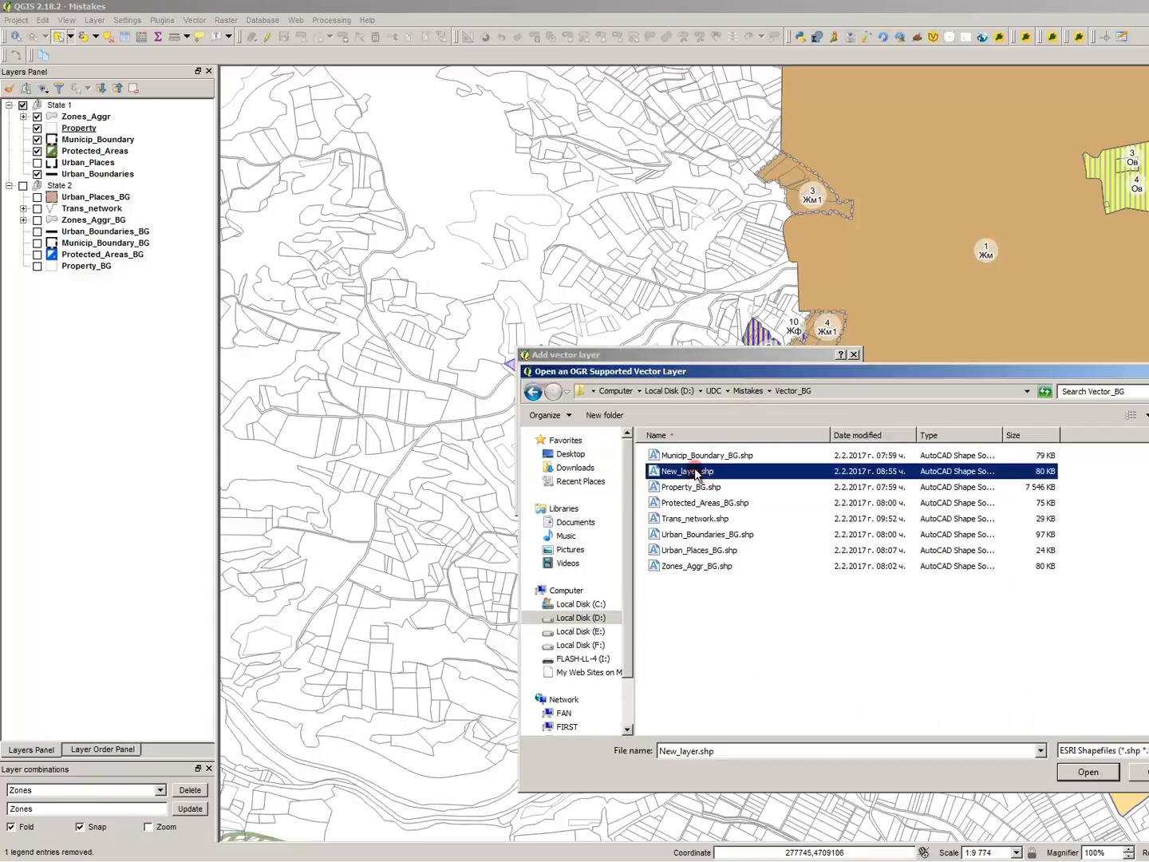
{"action": "double_click", "coordinate": [699, 472]}
{"action": "left_click", "coordinate": [702, 496]}
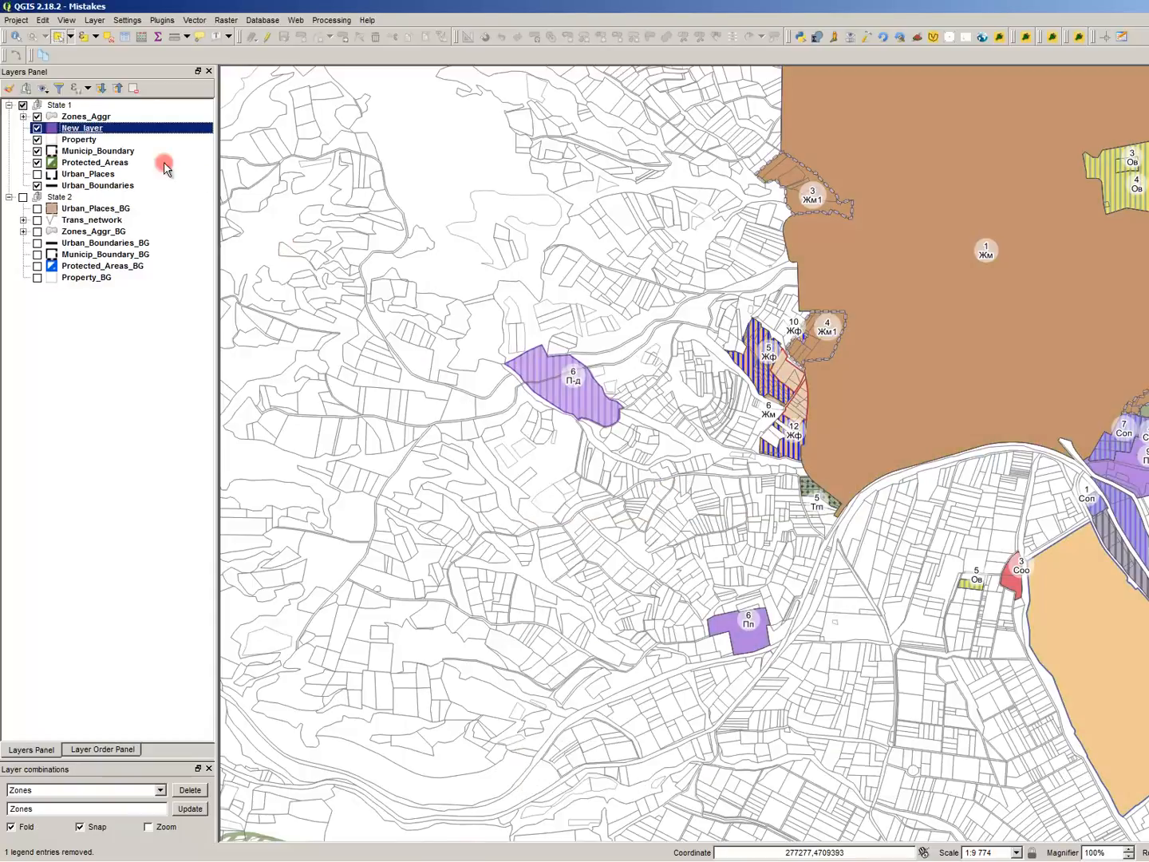
- Try to add a field named pkjj_safd in New_layer's attribute table, cancel it, stop editing and close the table
{"action": "key", "text": "F6"}
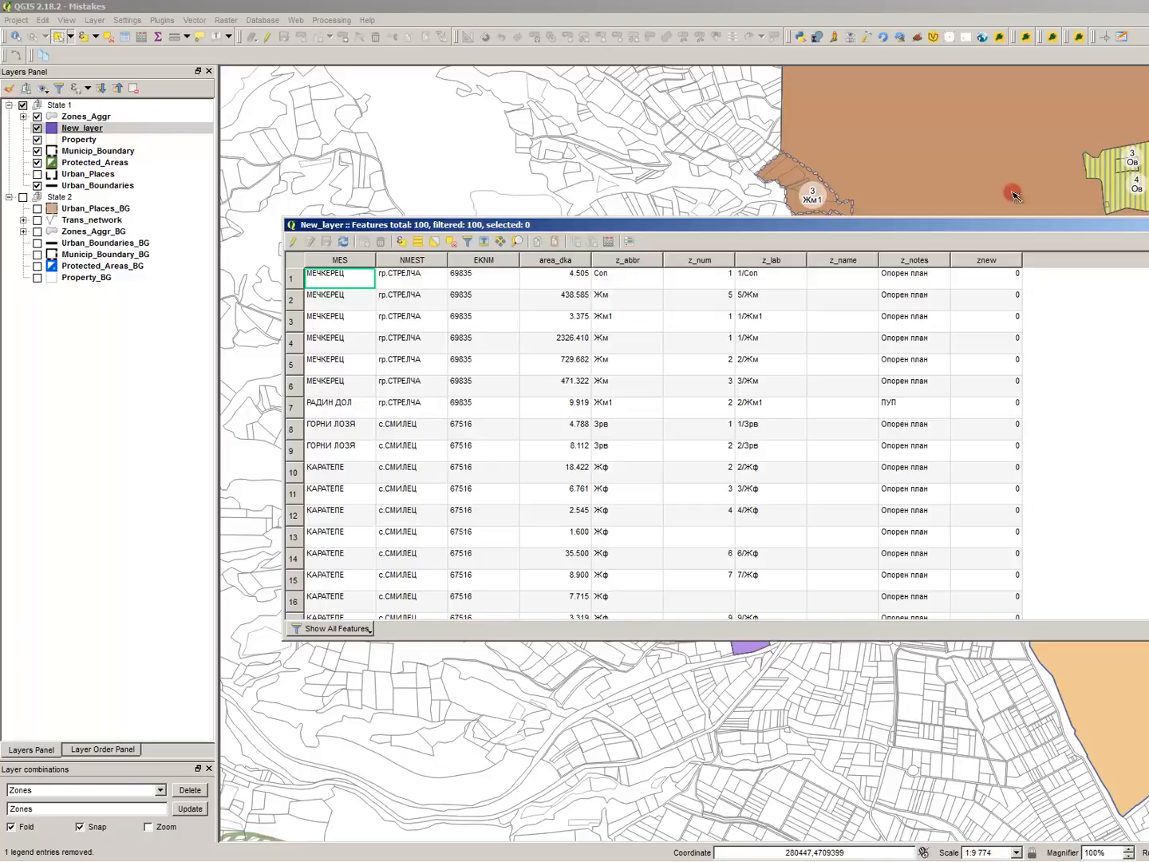
{"action": "left_click", "coordinate": [290, 238]}
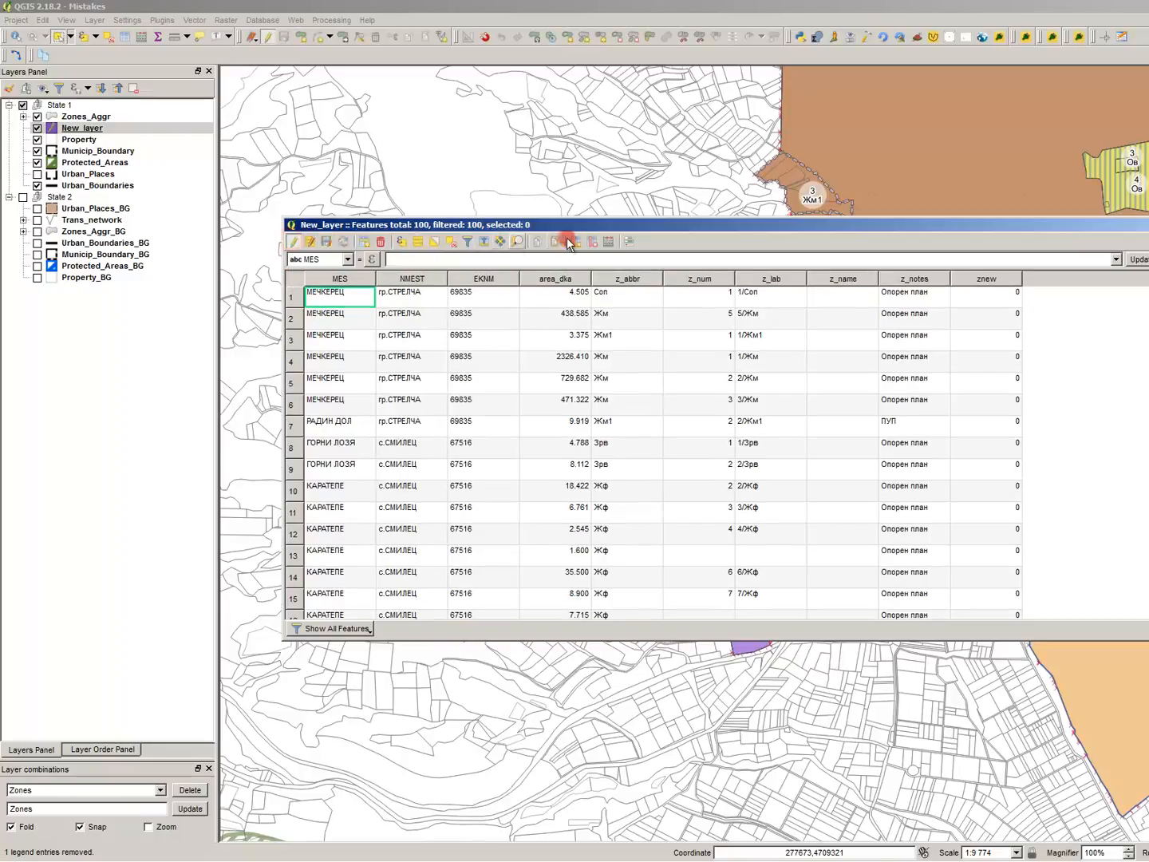
{"action": "left_click", "coordinate": [575, 241]}
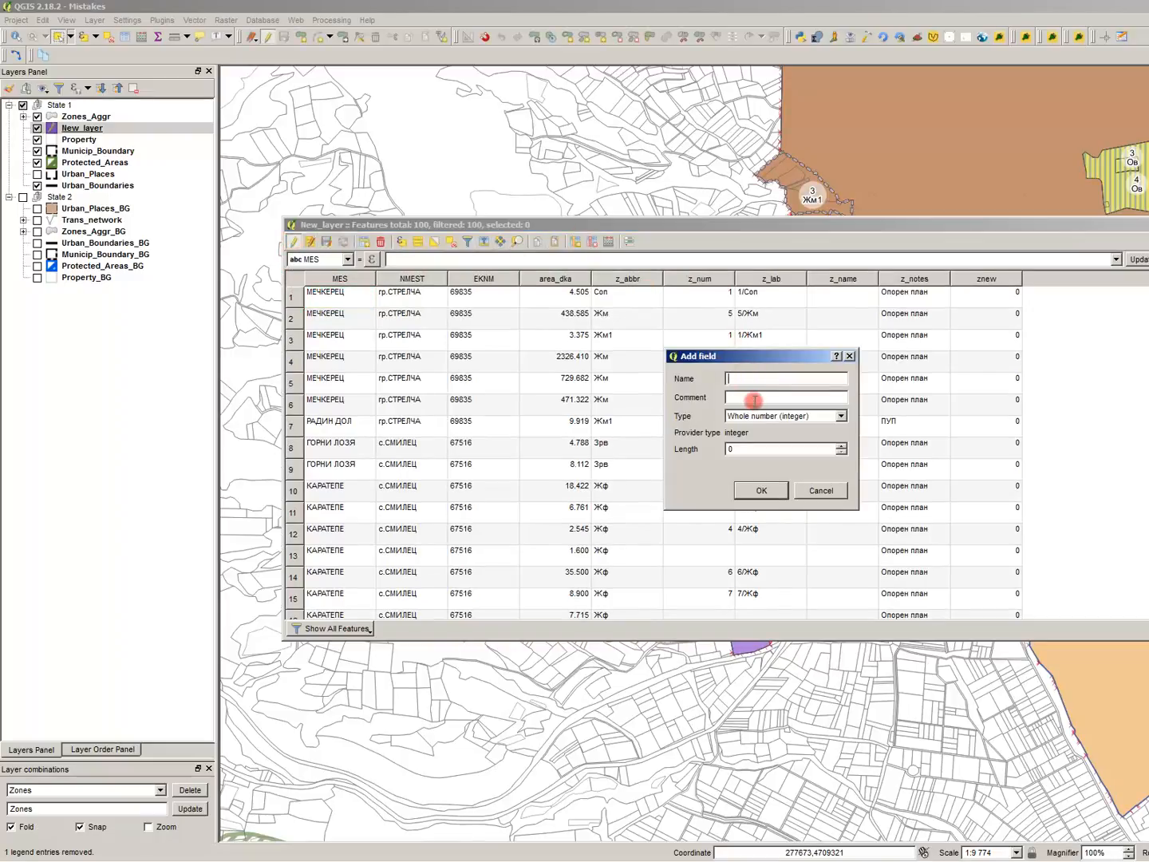
{"action": "type", "text": "pkjj_safd"}
{"action": "left_click", "coordinate": [824, 490]}
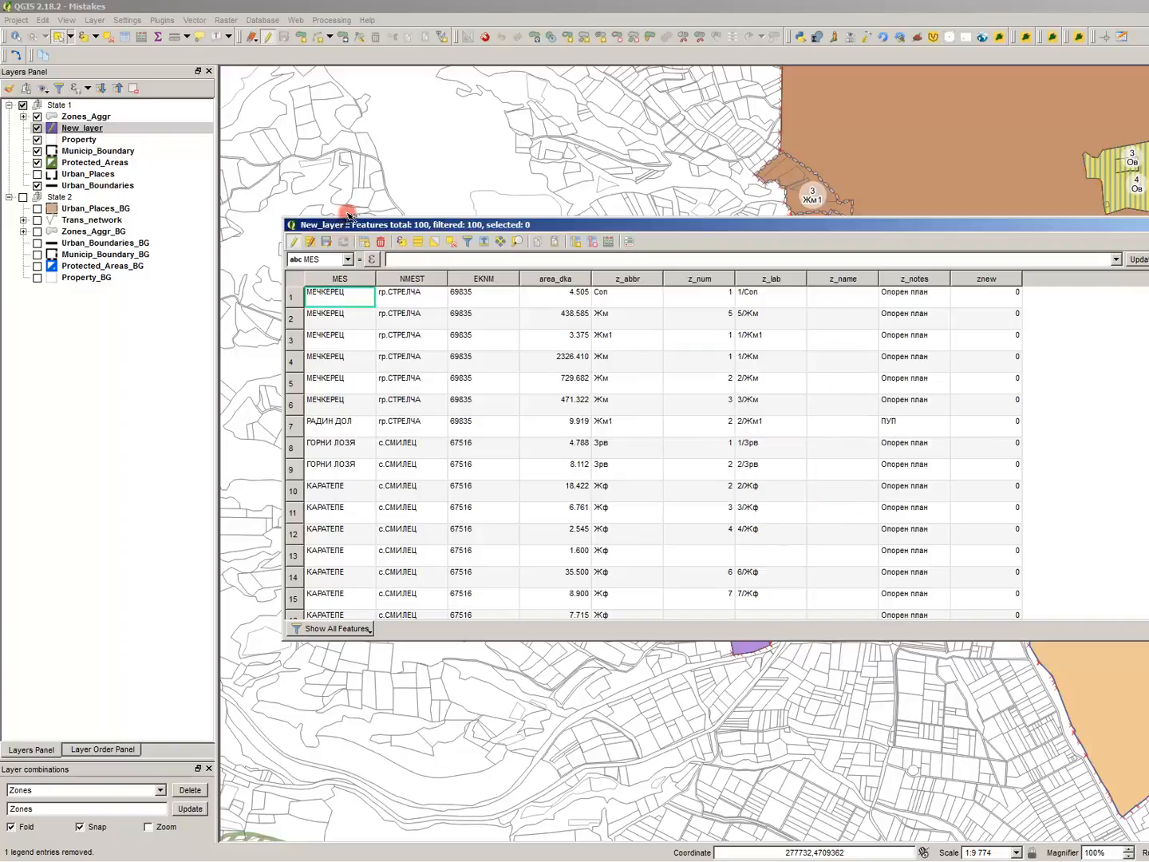
{"action": "left_click", "coordinate": [294, 244]}
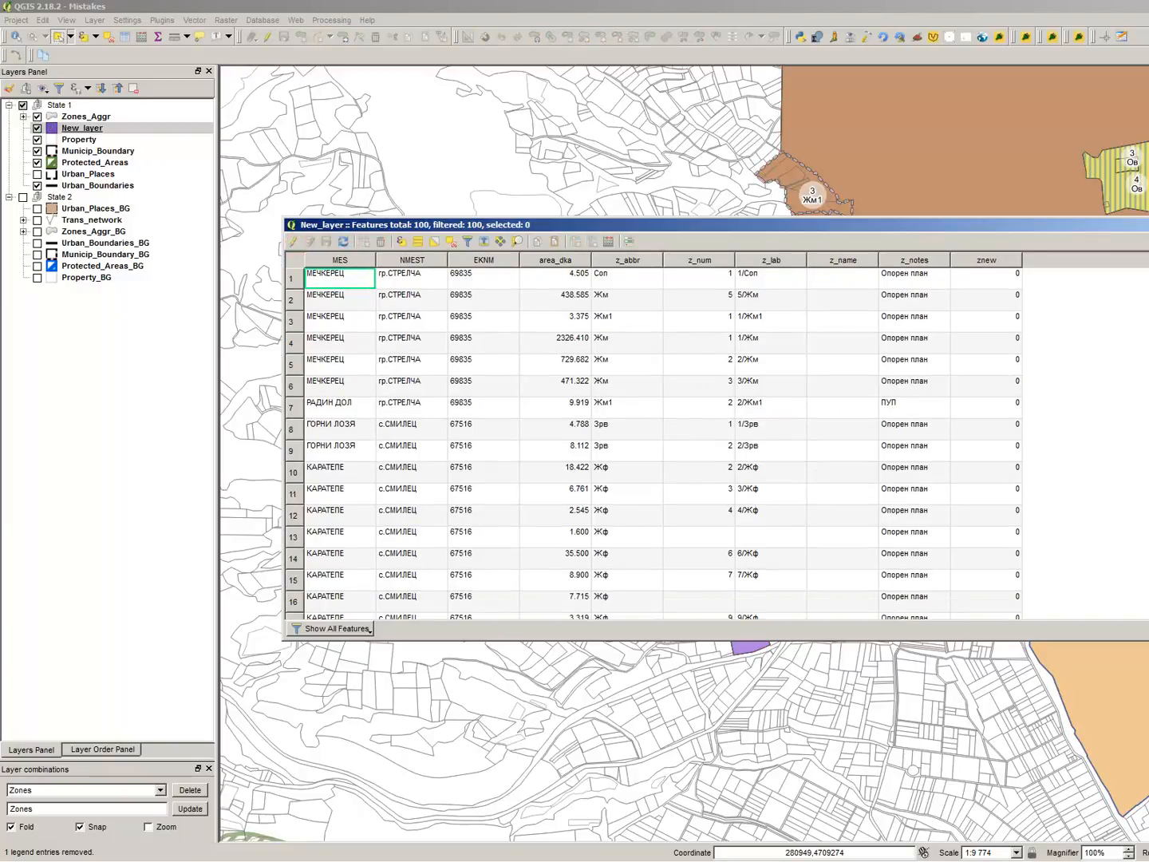
{"action": "left_click", "coordinate": [526, 543]}
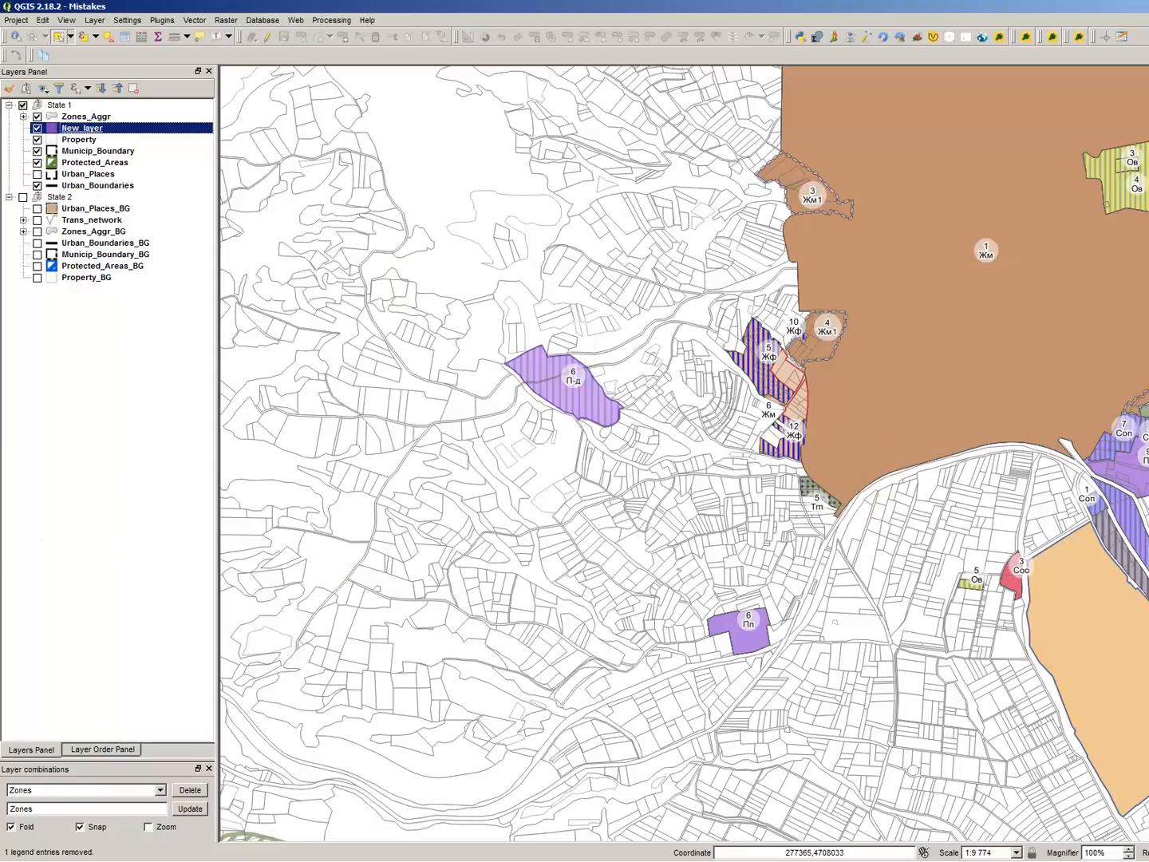
- Hide New_layer on the map
{"action": "left_click", "coordinate": [36, 128]}
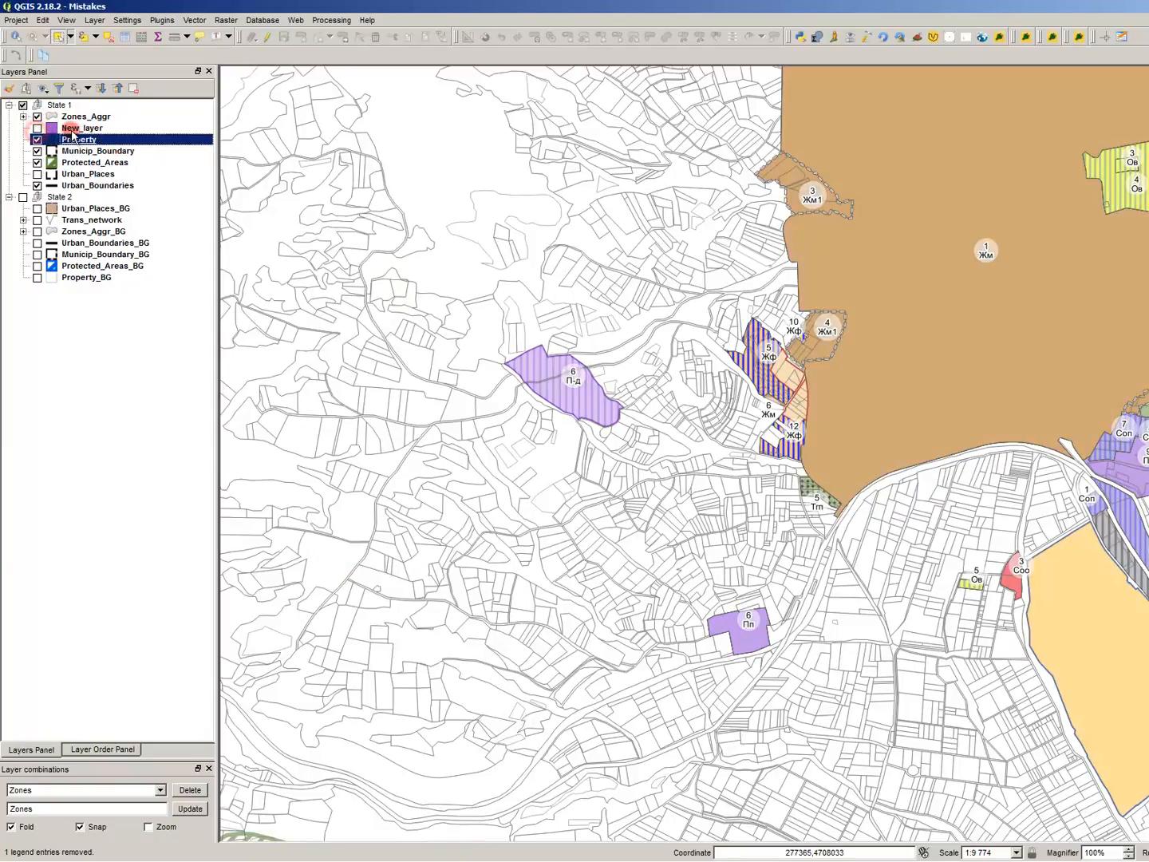
- Examine the Property parcels around the main town at both overview and close-up scales
{"action": "left_click", "coordinate": [79, 134]}
{"action": "scroll", "coordinate": [510, 418], "scroll_direction": "down", "scroll_amount": 2}
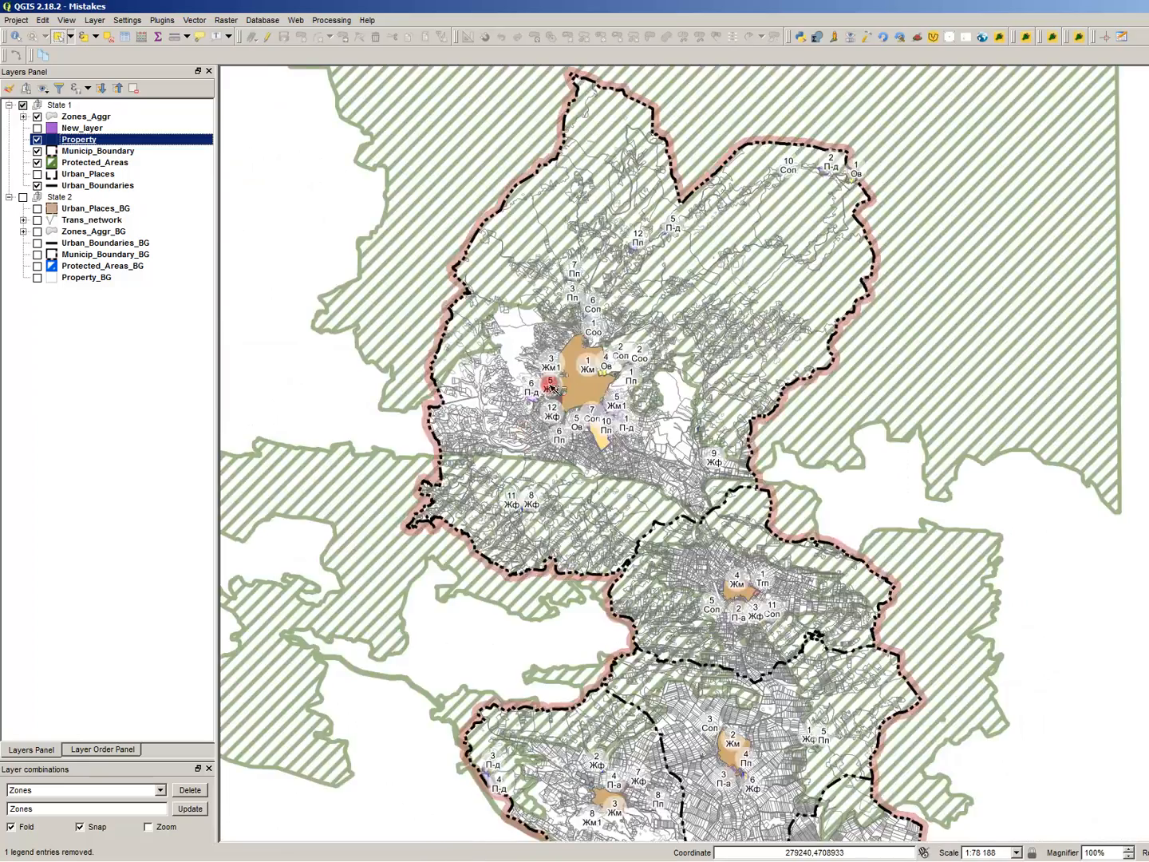
{"action": "scroll", "coordinate": [622, 422], "scroll_direction": "up", "scroll_amount": 1}
{"action": "scroll", "coordinate": [556, 408], "scroll_direction": "up", "scroll_amount": 1}
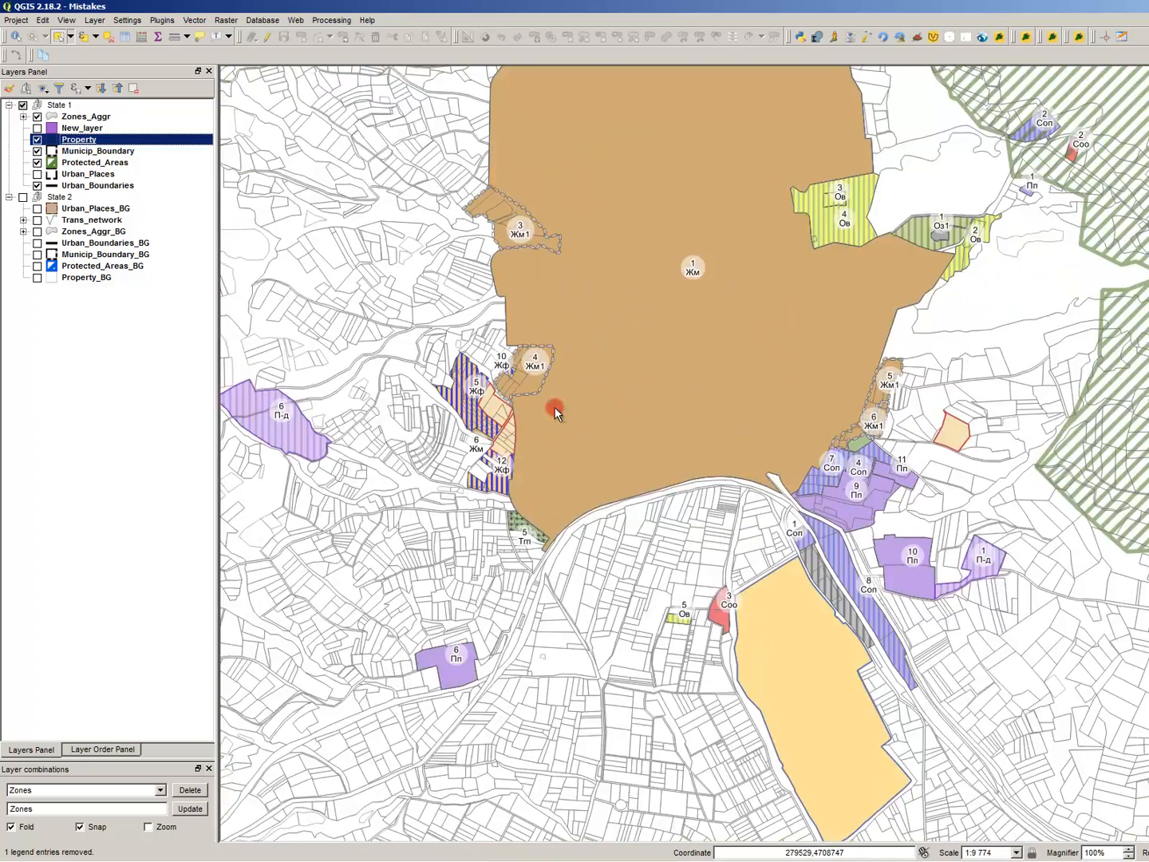
{"action": "scroll", "coordinate": [855, 570], "scroll_direction": "down", "scroll_amount": 1}
{"action": "scroll", "coordinate": [772, 429], "scroll_direction": "up", "scroll_amount": 1}
{"action": "scroll", "coordinate": [765, 430], "scroll_direction": "down", "scroll_amount": 1}
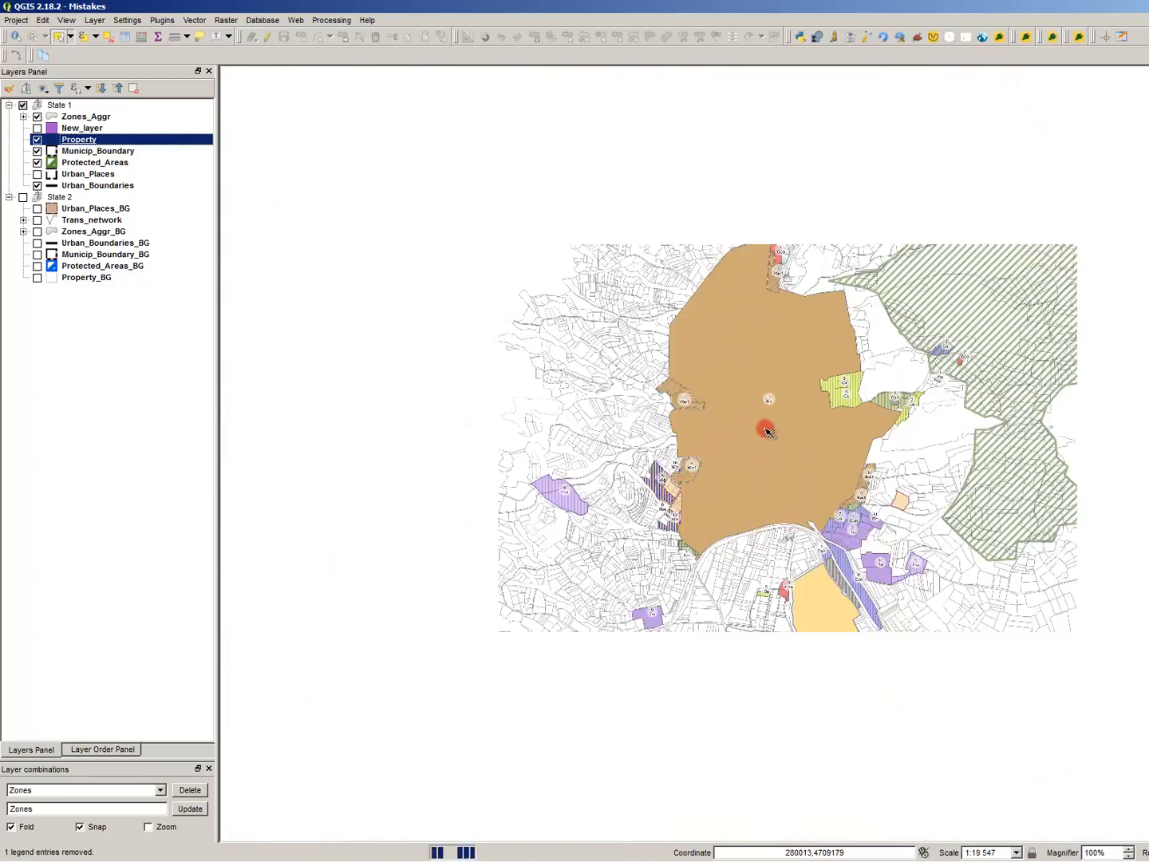
{"action": "scroll", "coordinate": [918, 609], "scroll_direction": "up", "scroll_amount": 1}
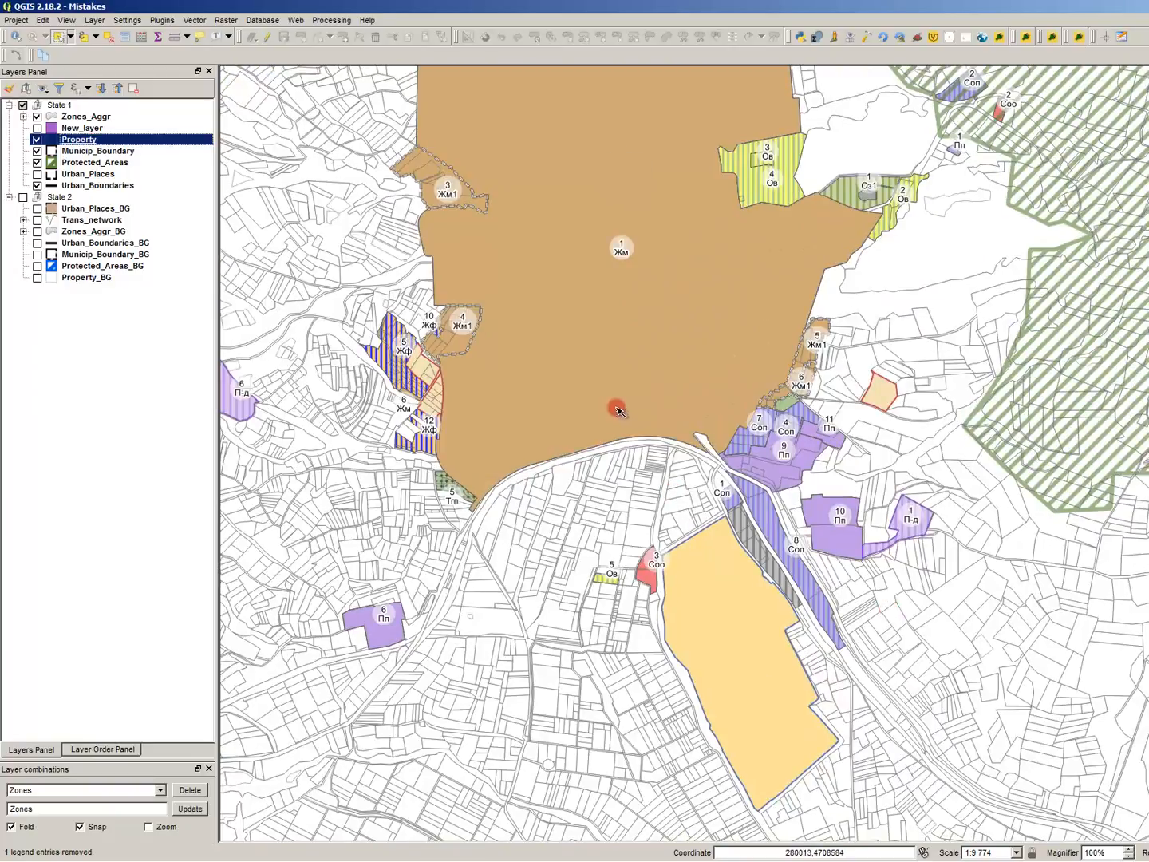
{"action": "scroll", "coordinate": [631, 412], "scroll_direction": "down", "scroll_amount": 1}
- Select Property parcels around the main town with rectangular selections, replacing each with a single large parcel
{"action": "left_click_drag", "start_coordinate": [905, 623], "coordinate": [352, 110]}
{"action": "left_click", "coordinate": [951, 520]}
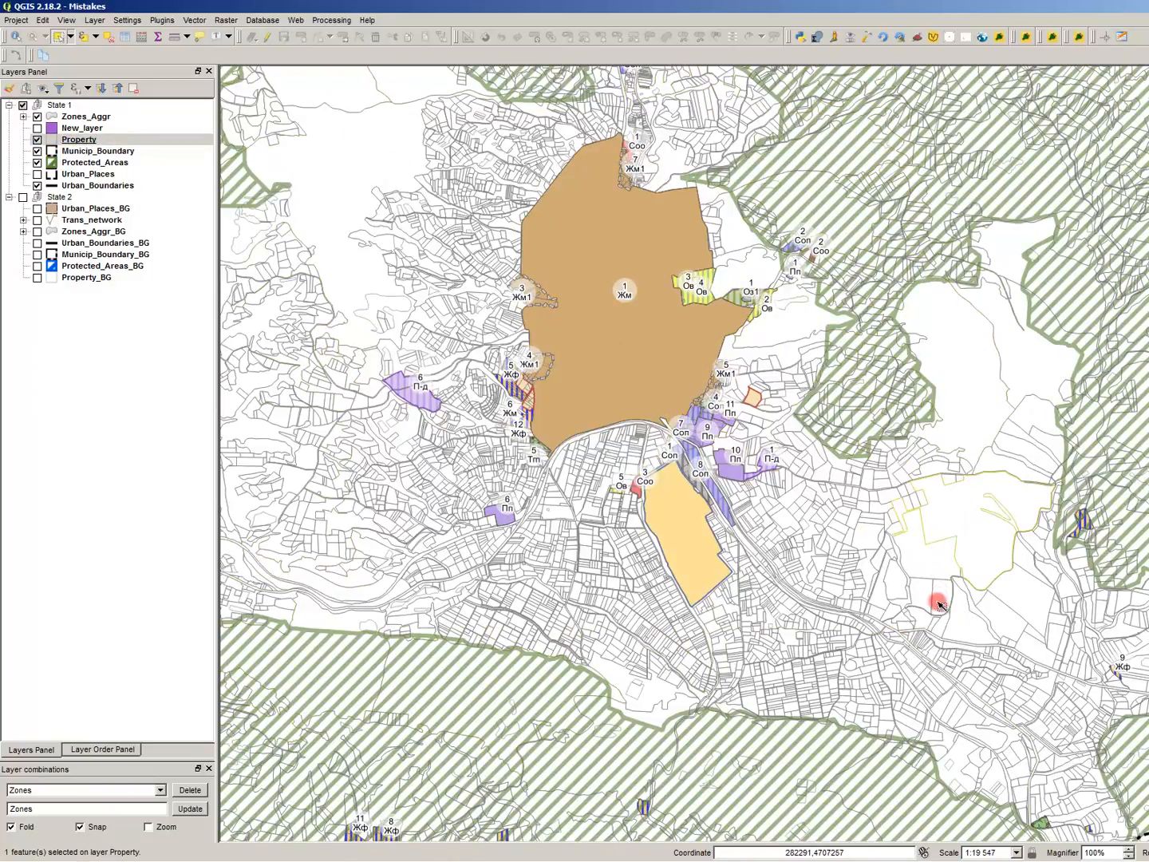
{"action": "left_click_drag", "start_coordinate": [966, 654], "coordinate": [313, 144]}
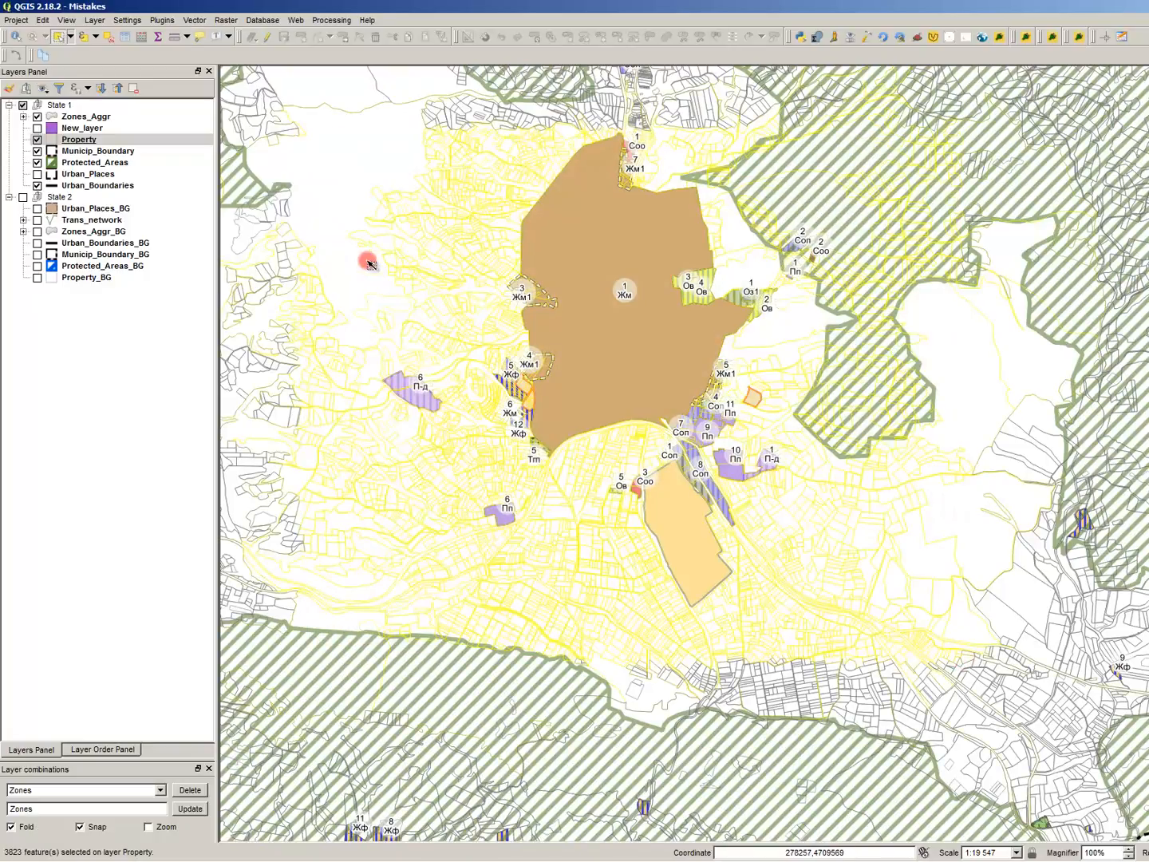
{"action": "left_click", "coordinate": [360, 248]}
{"action": "scroll", "coordinate": [485, 467], "scroll_direction": "down", "scroll_amount": 1}
{"action": "scroll", "coordinate": [451, 330], "scroll_direction": "up", "scroll_amount": 1}
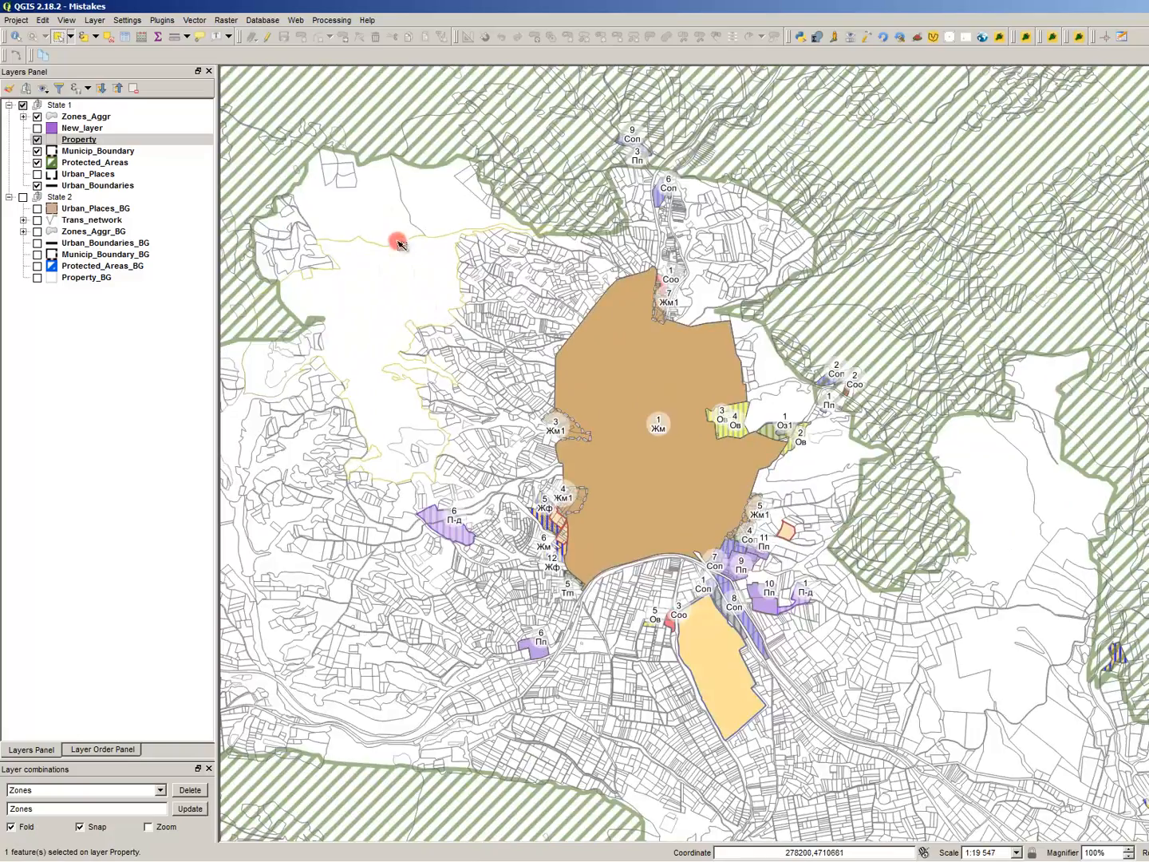
{"action": "left_click_drag", "start_coordinate": [387, 229], "coordinate": [942, 710]}
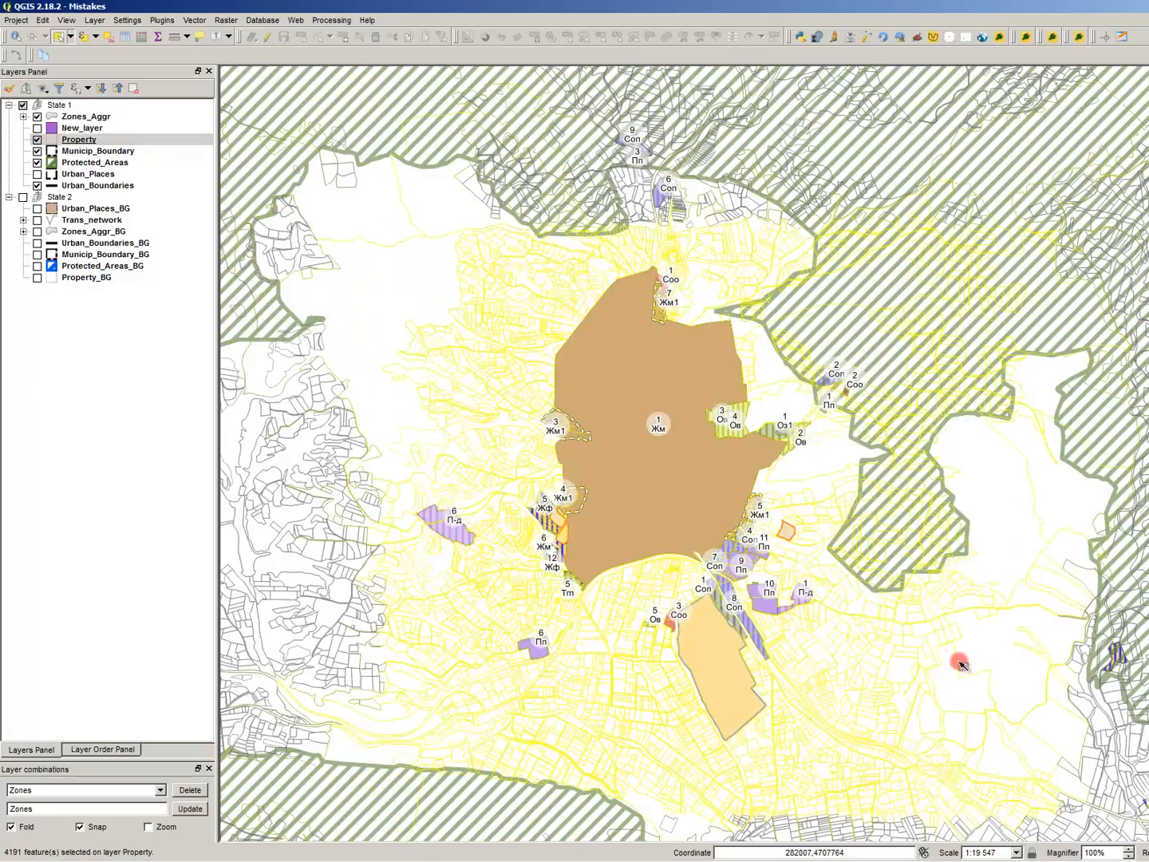
{"action": "left_click", "coordinate": [993, 536]}
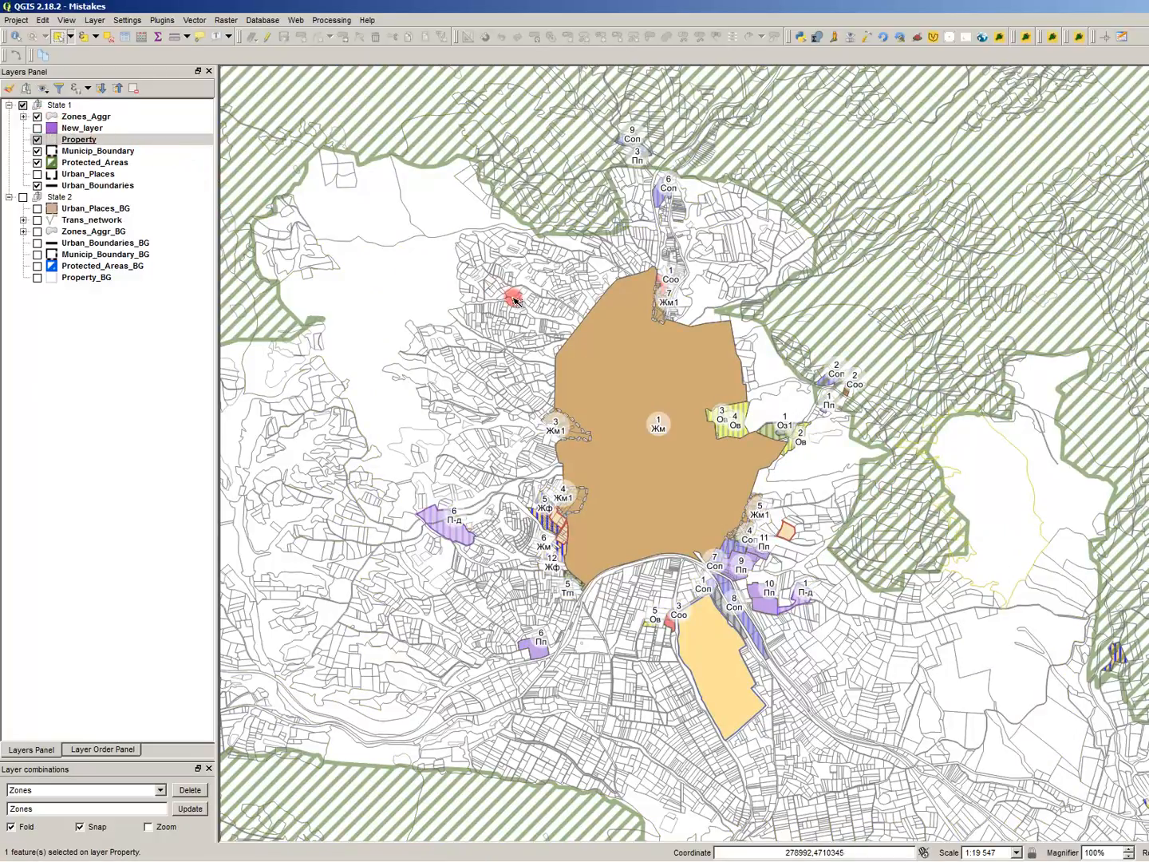
- Create a print composer titled New_test_layout and set its page size to A3 (297x420 mm)
{"action": "left_click", "coordinate": [16, 20]}
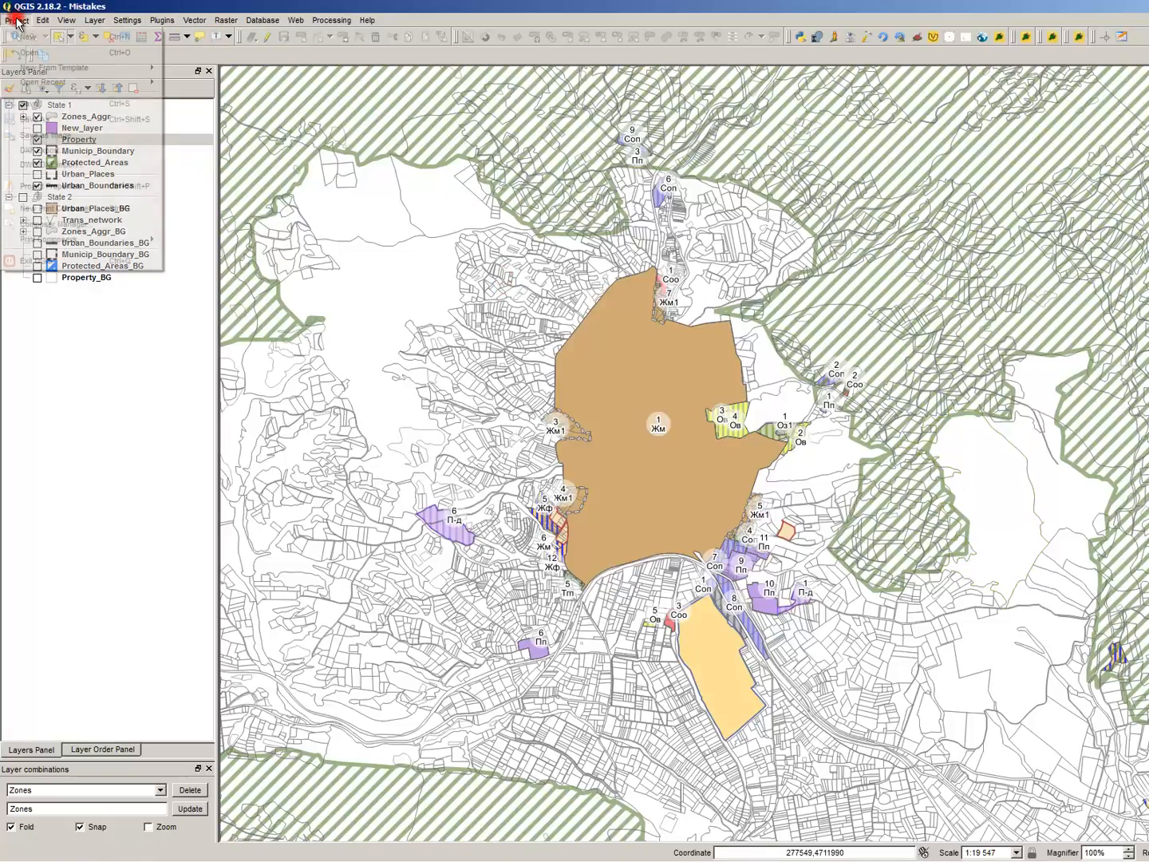
{"action": "left_click", "coordinate": [112, 211]}
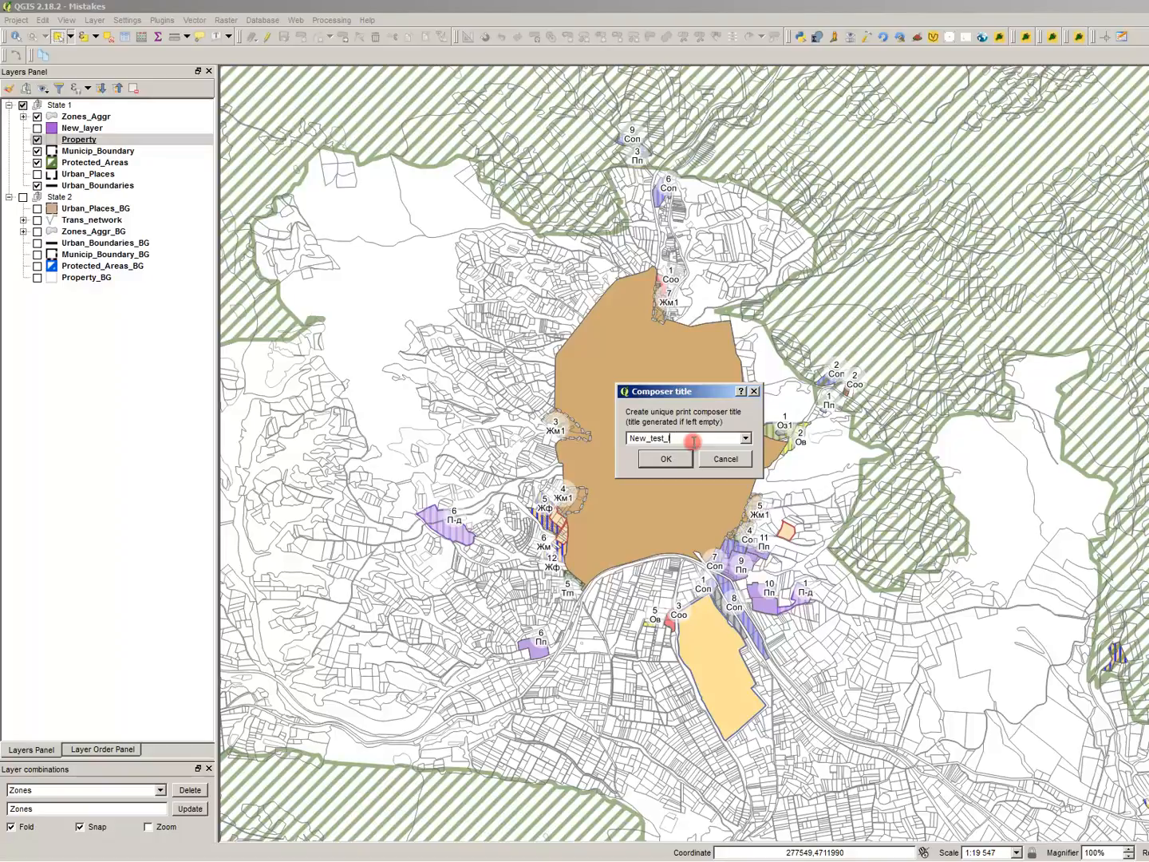
{"action": "type", "text": "New_test_layout"}
{"action": "key", "text": "Return"}
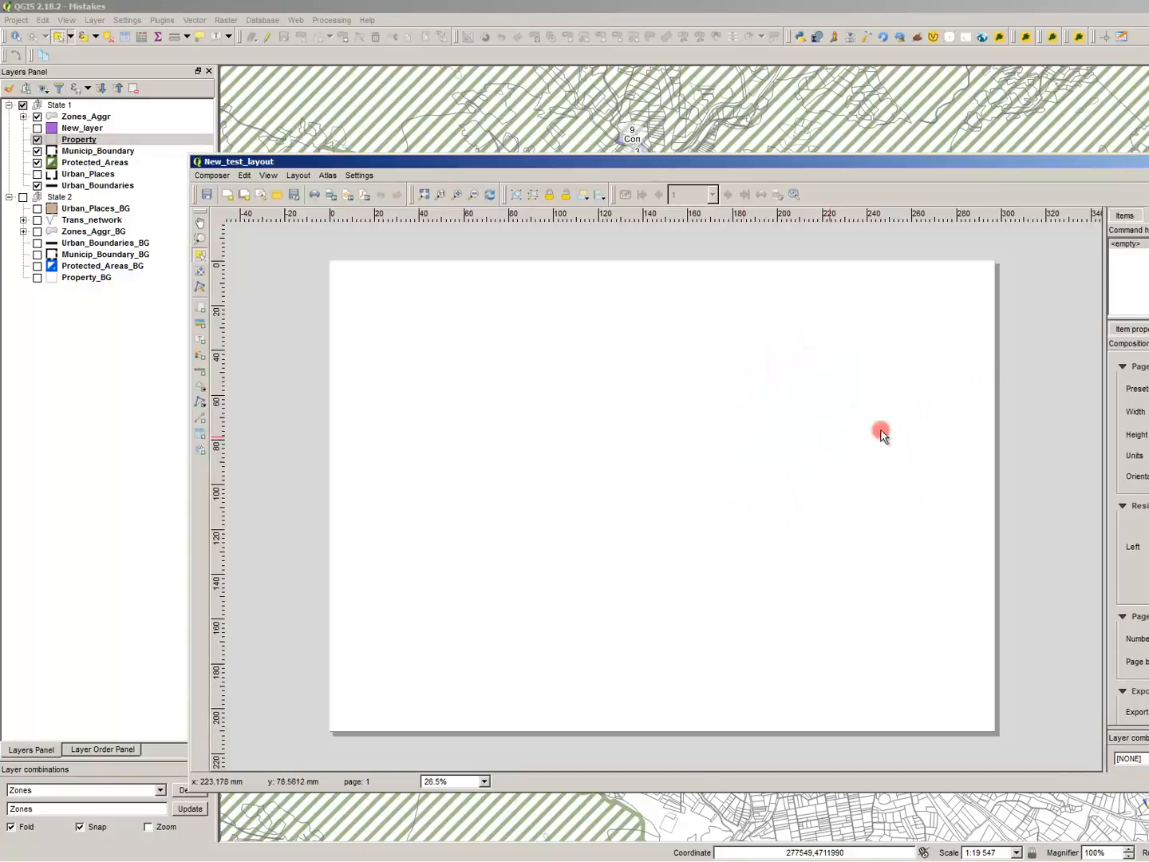
{"action": "left_click", "coordinate": [1125, 389]}
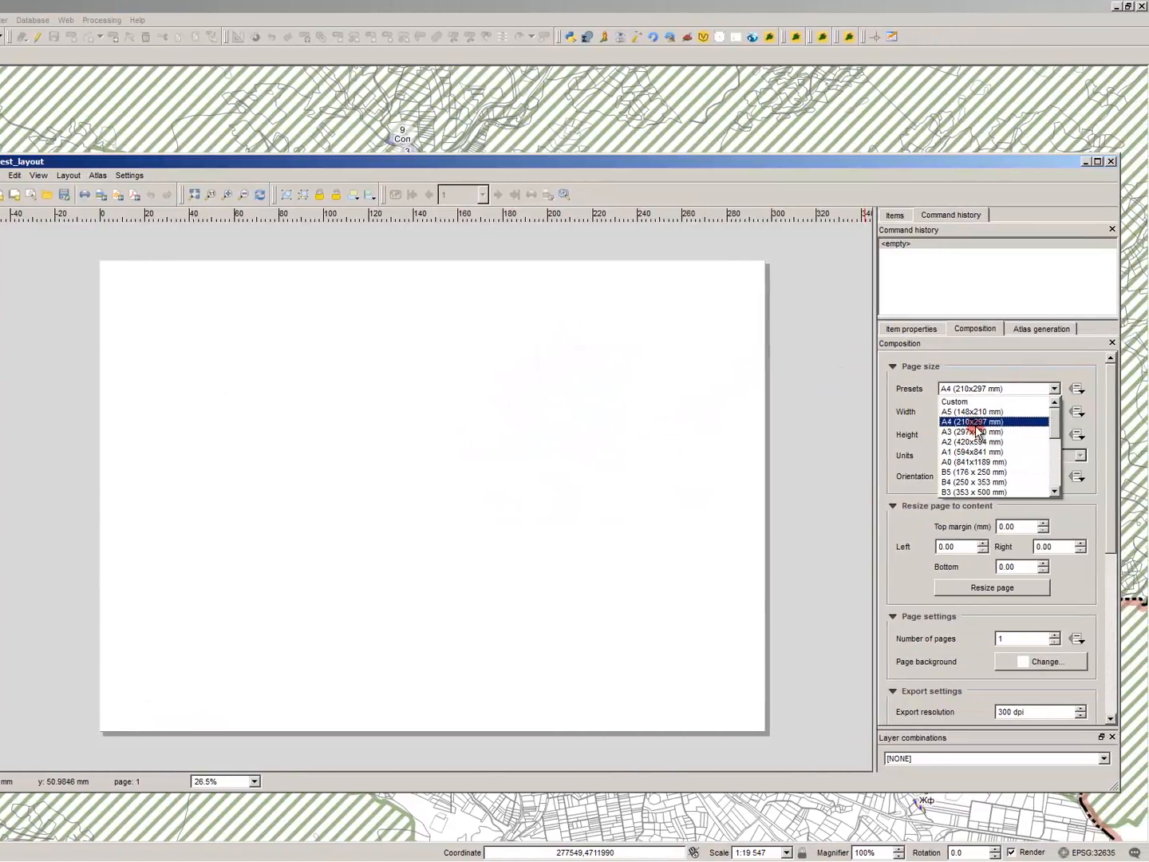
{"action": "left_click", "coordinate": [982, 432]}
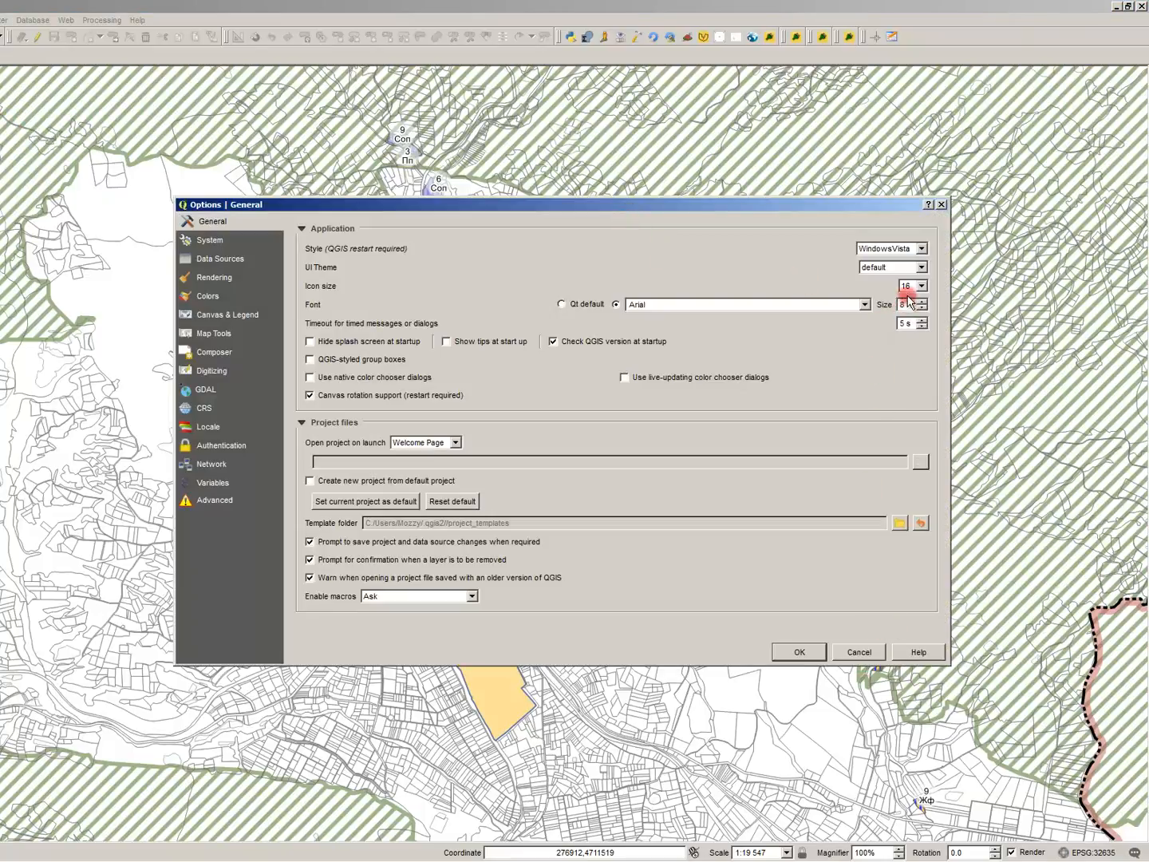
- Review the available icon sizes in the general application options and close the options
{"action": "left_click", "coordinate": [920, 286]}
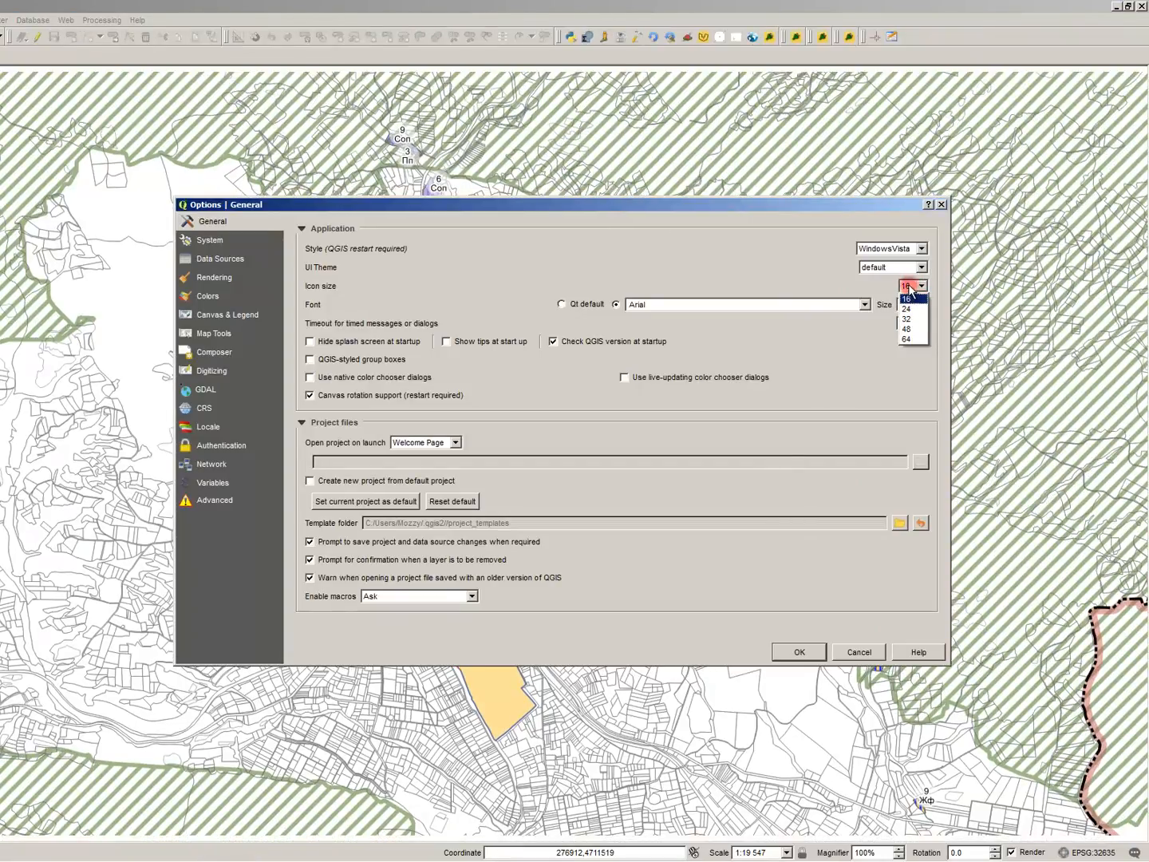
{"action": "left_click", "coordinate": [917, 289]}
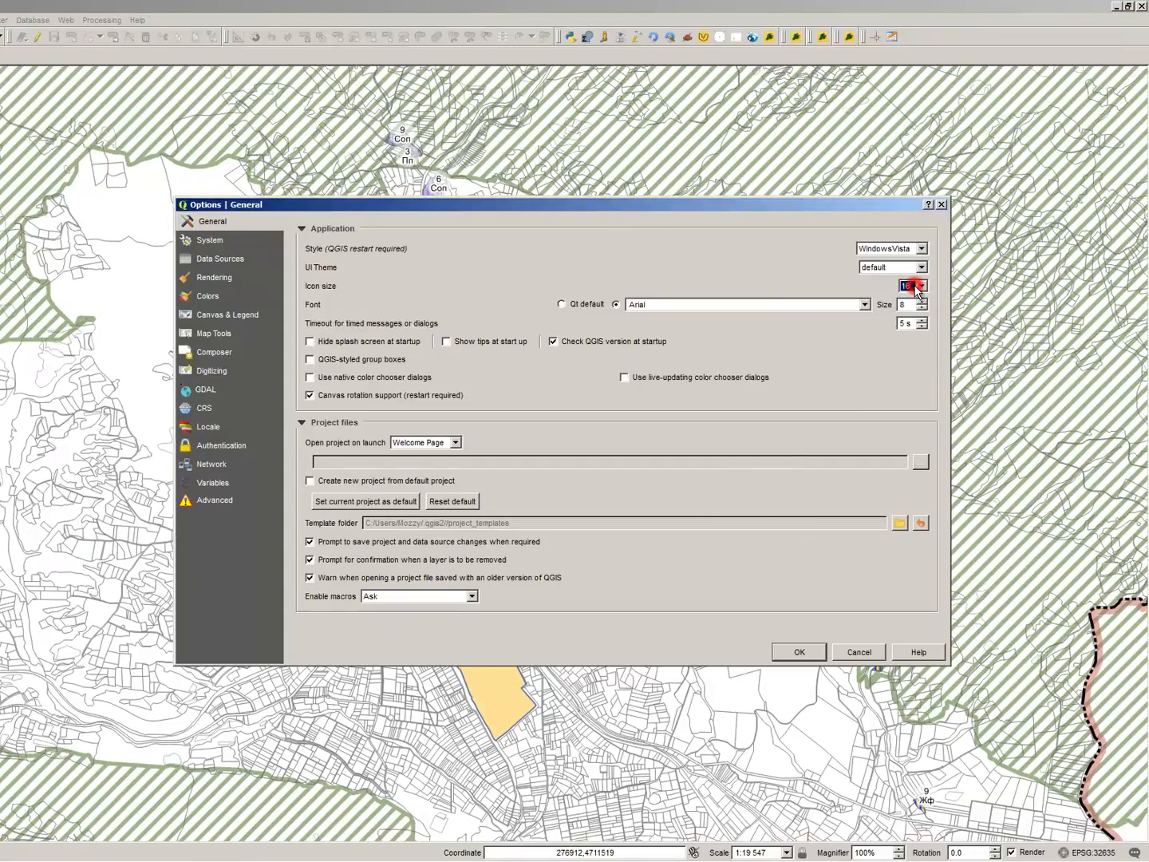
{"action": "left_click", "coordinate": [916, 289]}
{"action": "left_click", "coordinate": [916, 292]}
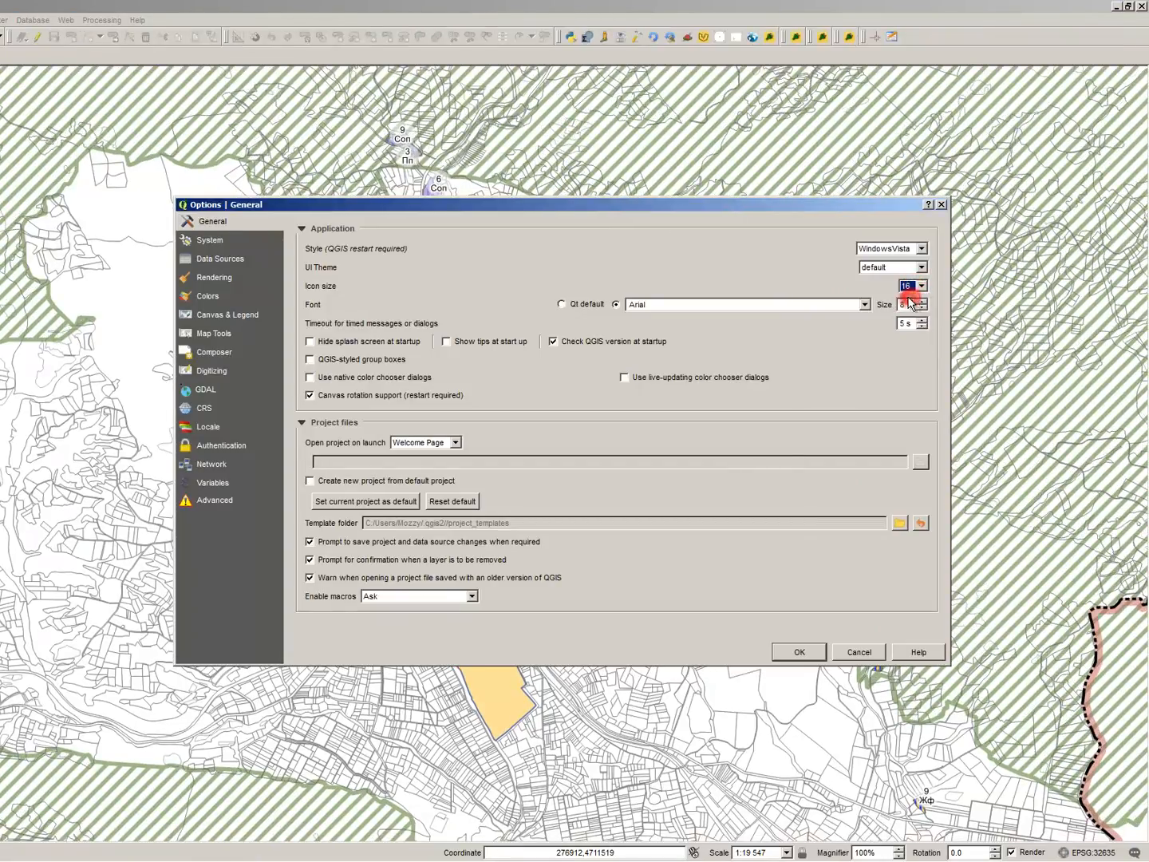
{"action": "left_click", "coordinate": [855, 652]}
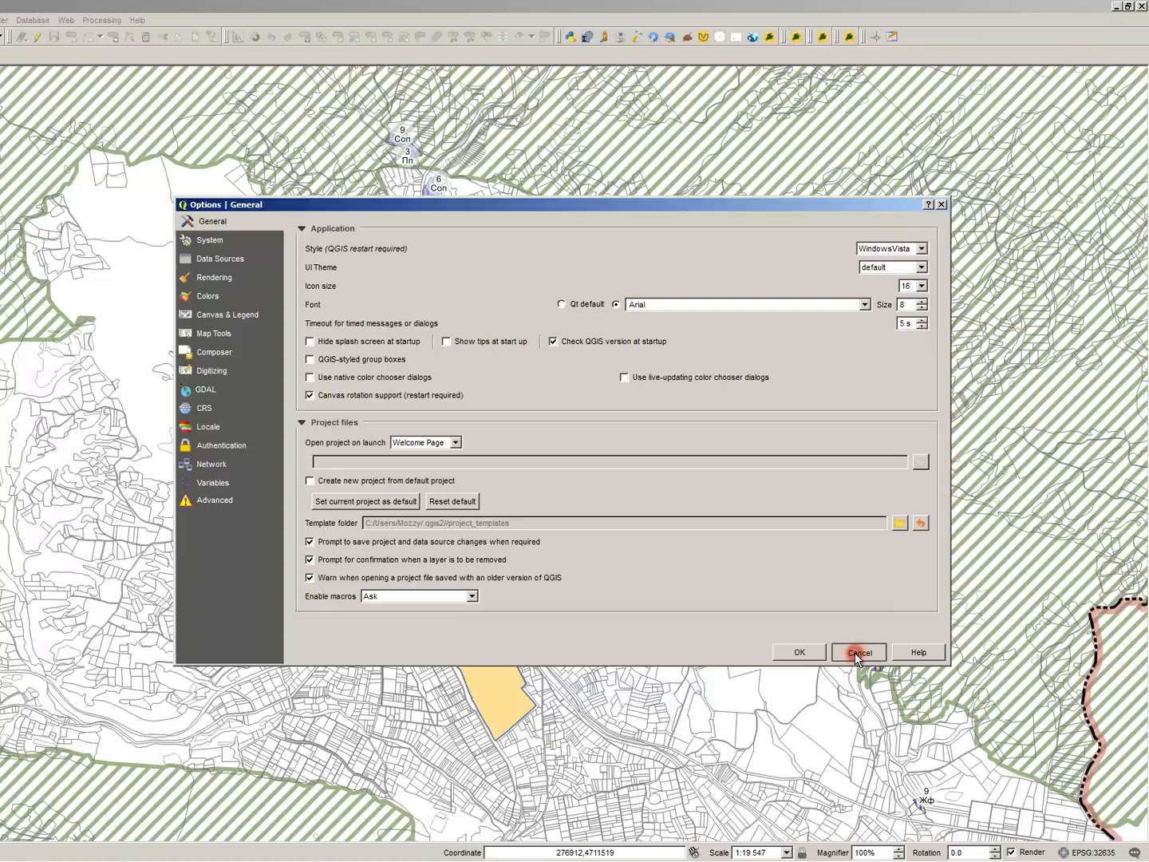
{"action": "left_click", "coordinate": [800, 650]}
- Return to New_test_layout and add a map item about 320 by 280 mm covering most of the page
{"action": "key", "text": "alt+Tab"}
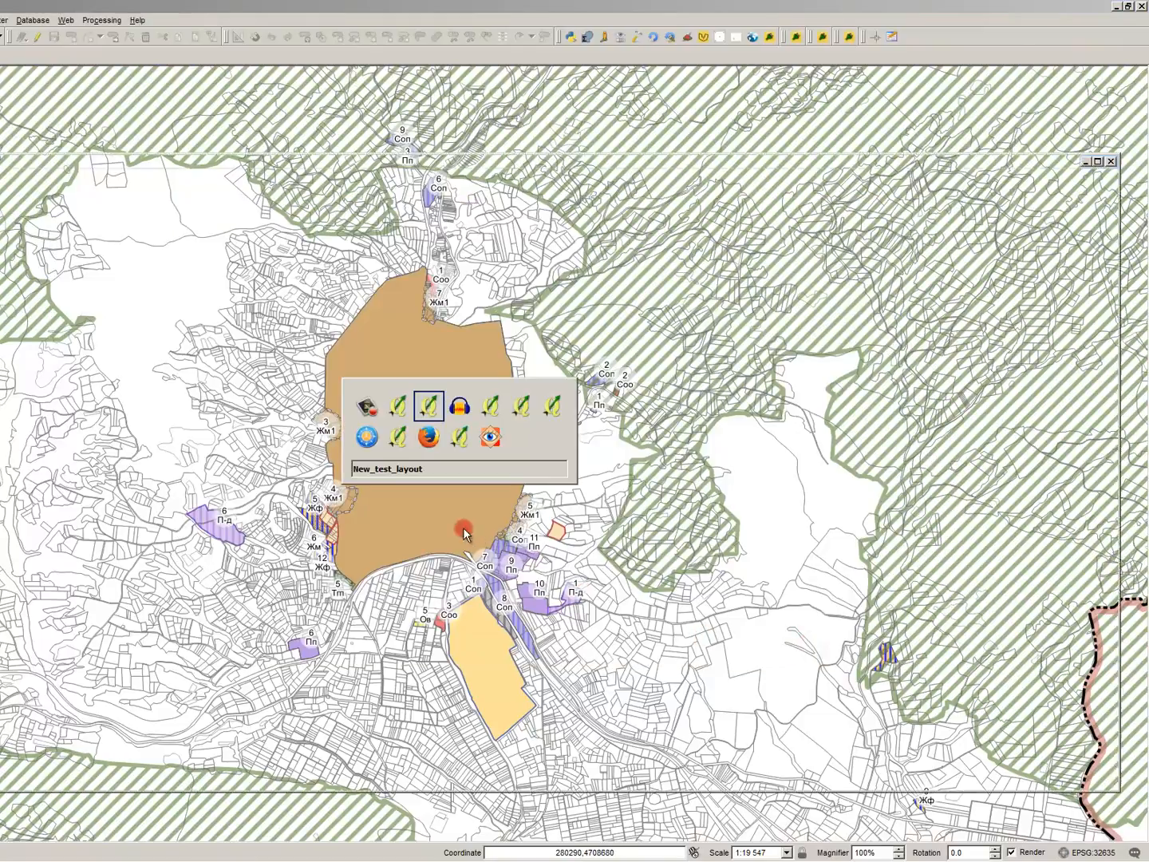
{"action": "scroll", "coordinate": [389, 495], "scroll_direction": "up", "scroll_amount": 1}
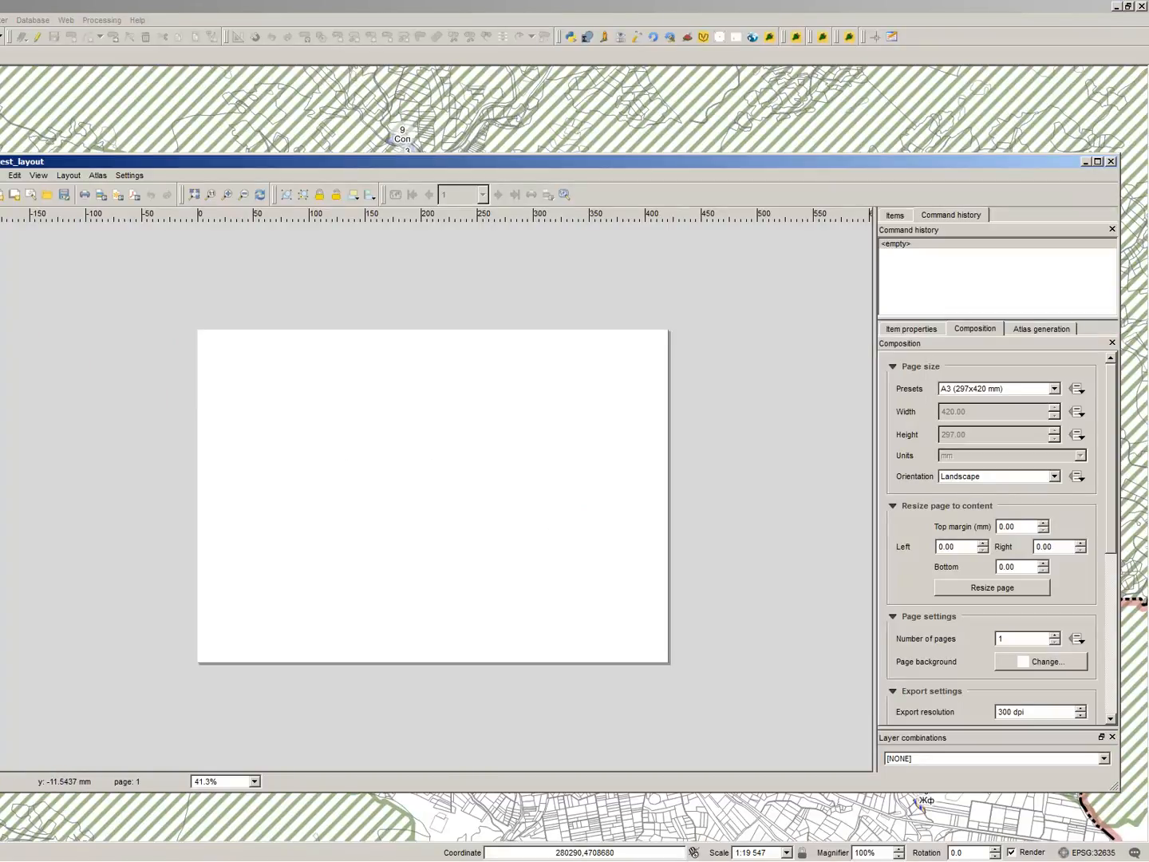
{"action": "mouse_move", "coordinate": [207, 336]}
{"action": "left_mouse_down"}
{"action": "mouse_move", "coordinate": [562, 610]}
{"action": "mouse_move", "coordinate": [585, 642]}
{"action": "mouse_move", "coordinate": [564, 649]}
{"action": "left_mouse_up"}
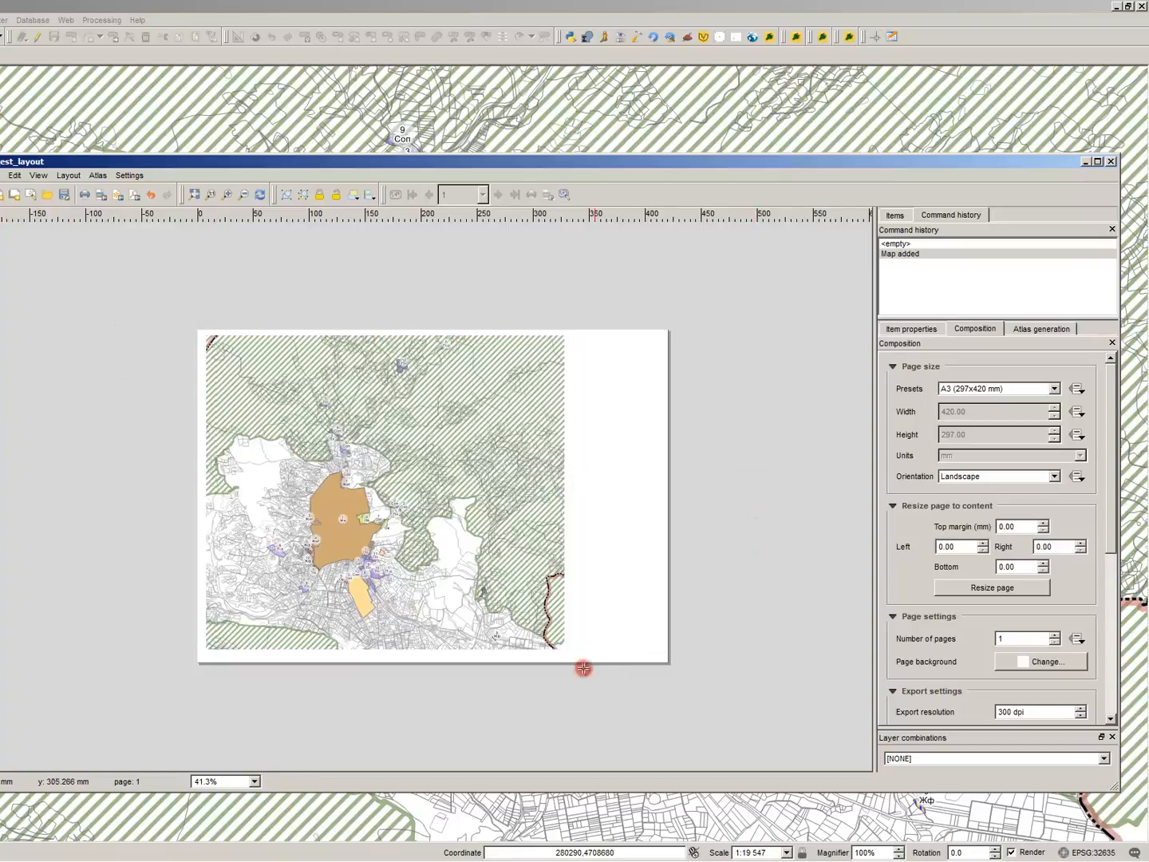
- Add a label about 140 by 37 mm beside the map's lower right corner with the text asdfasdf
{"action": "left_click_drag", "start_coordinate": [584, 615], "coordinate": [740, 656]}
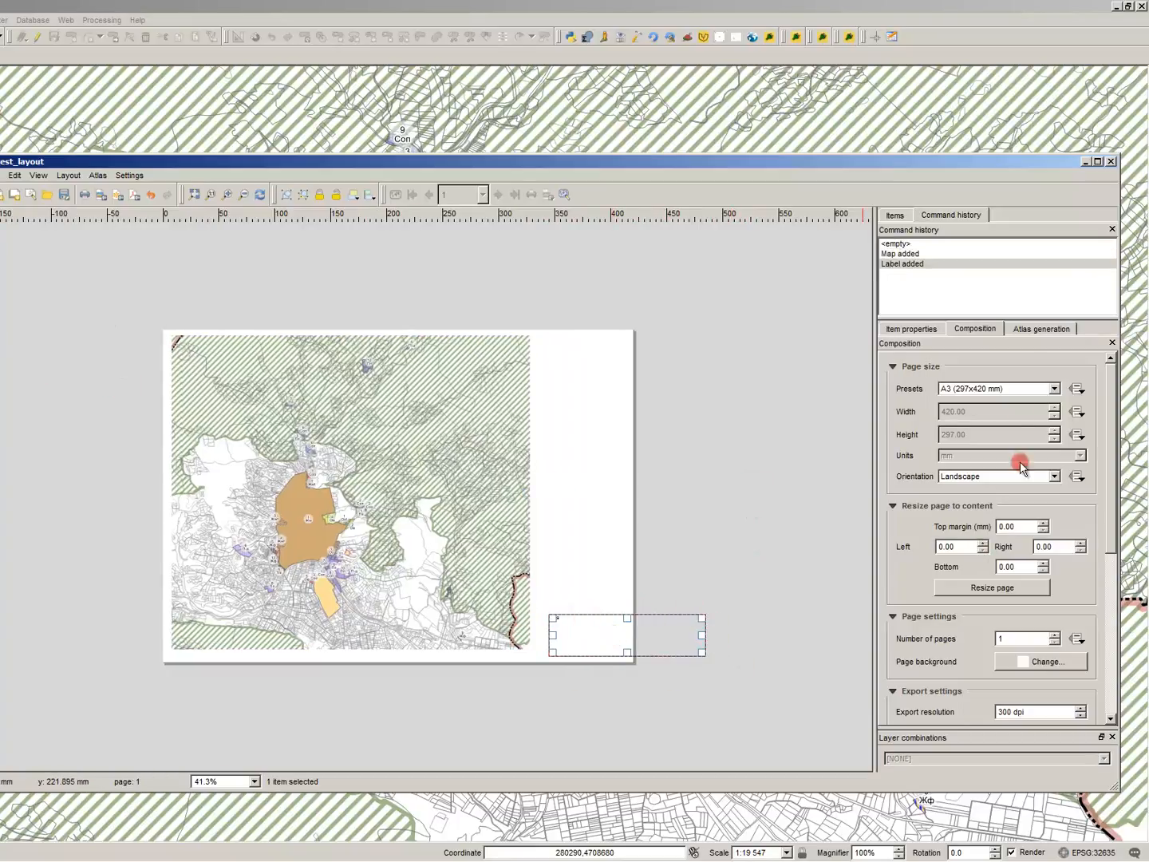
{"action": "left_click", "coordinate": [922, 327]}
{"action": "double_click", "coordinate": [984, 402]}
{"action": "type", "text": "asdfasdf"}
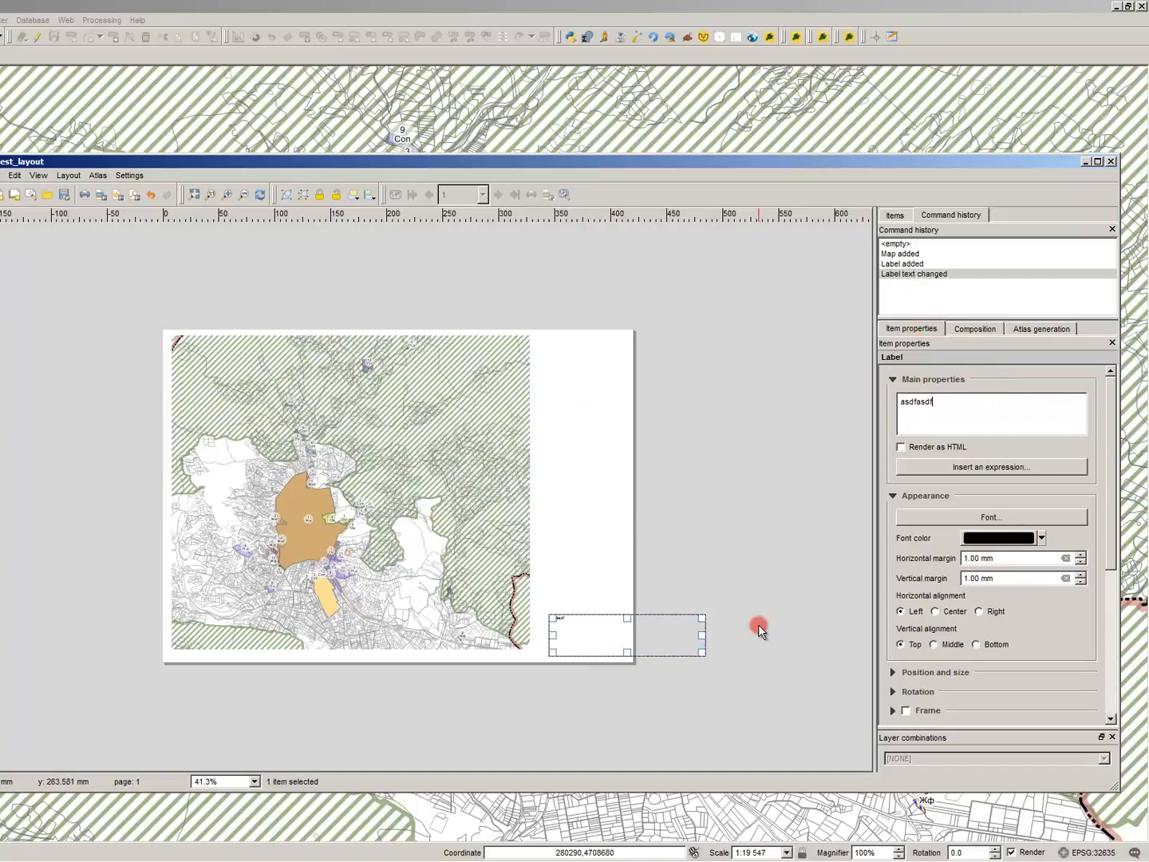
- Set the label's font size to 14
{"action": "left_click", "coordinate": [559, 663]}
{"action": "scroll", "coordinate": [566, 617], "scroll_direction": "up", "scroll_amount": 1}
{"action": "left_click", "coordinate": [581, 625]}
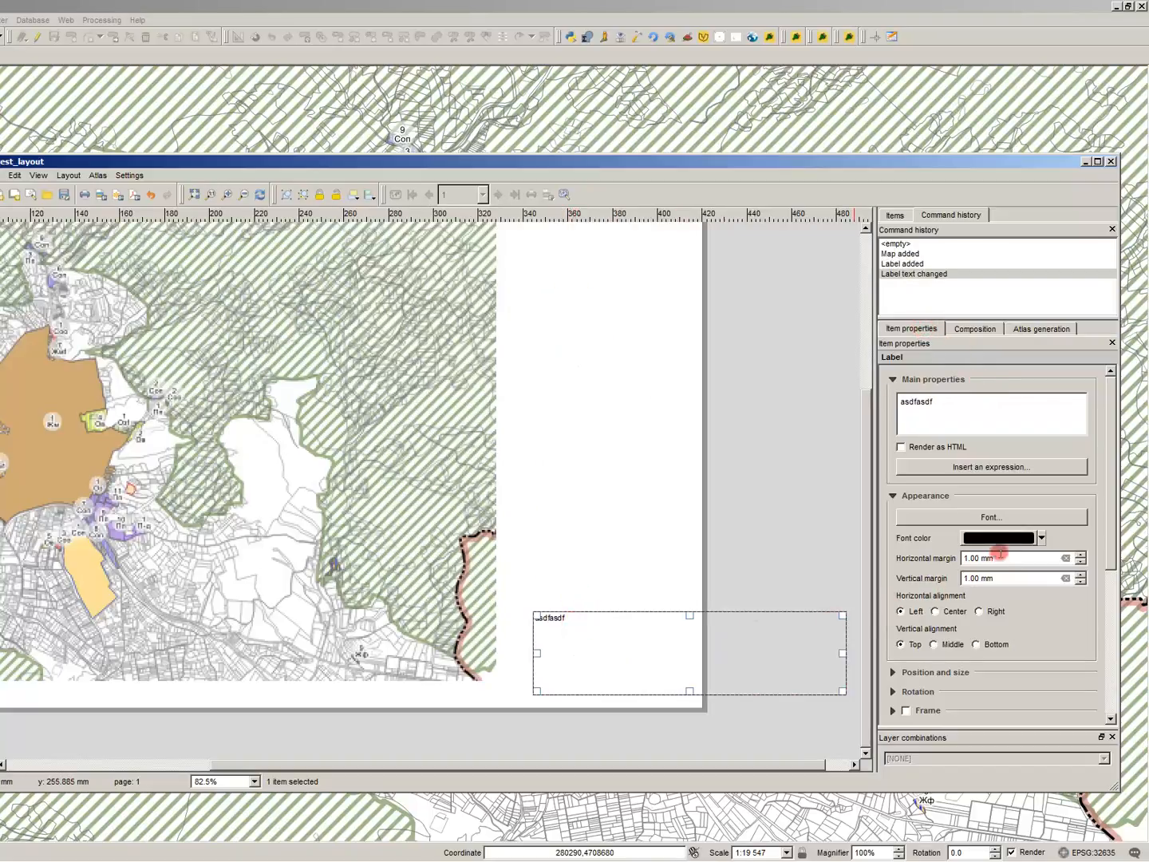
{"action": "left_click", "coordinate": [1001, 516]}
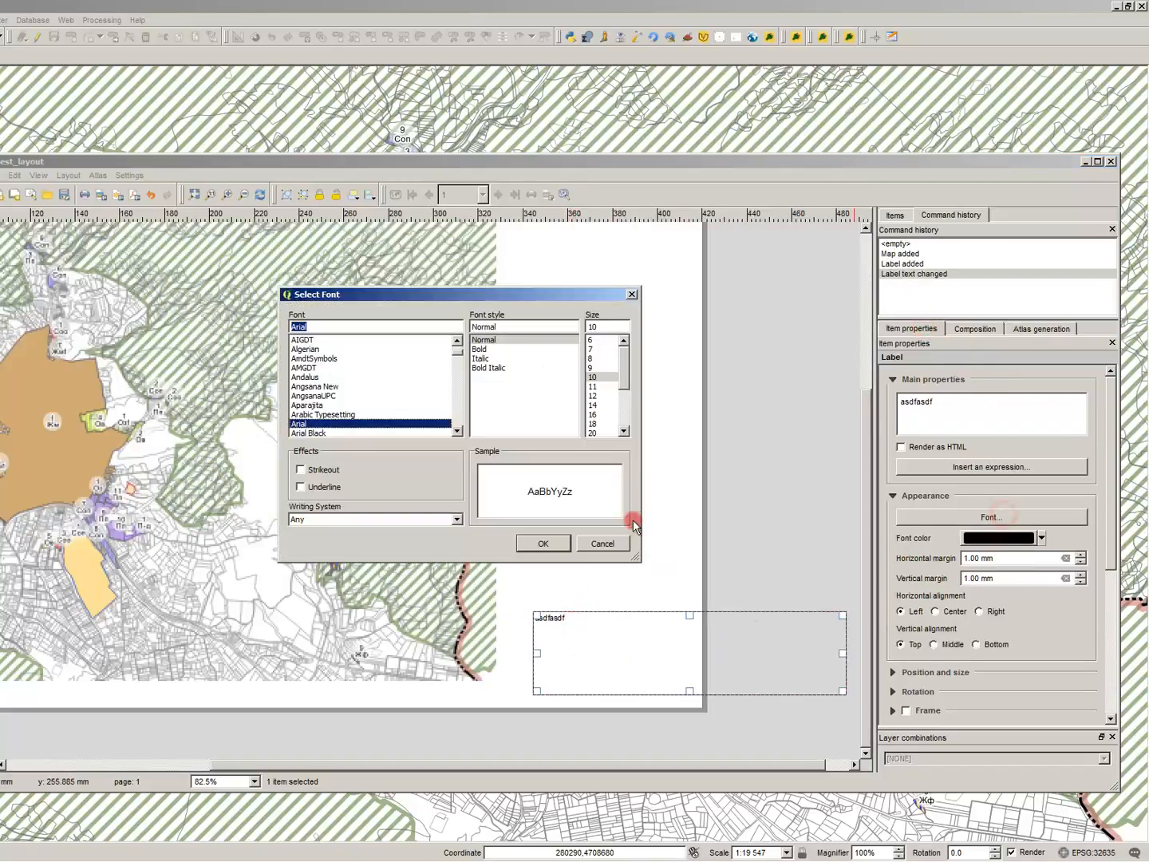
{"action": "left_click", "coordinate": [592, 405]}
{"action": "key", "text": "Return"}
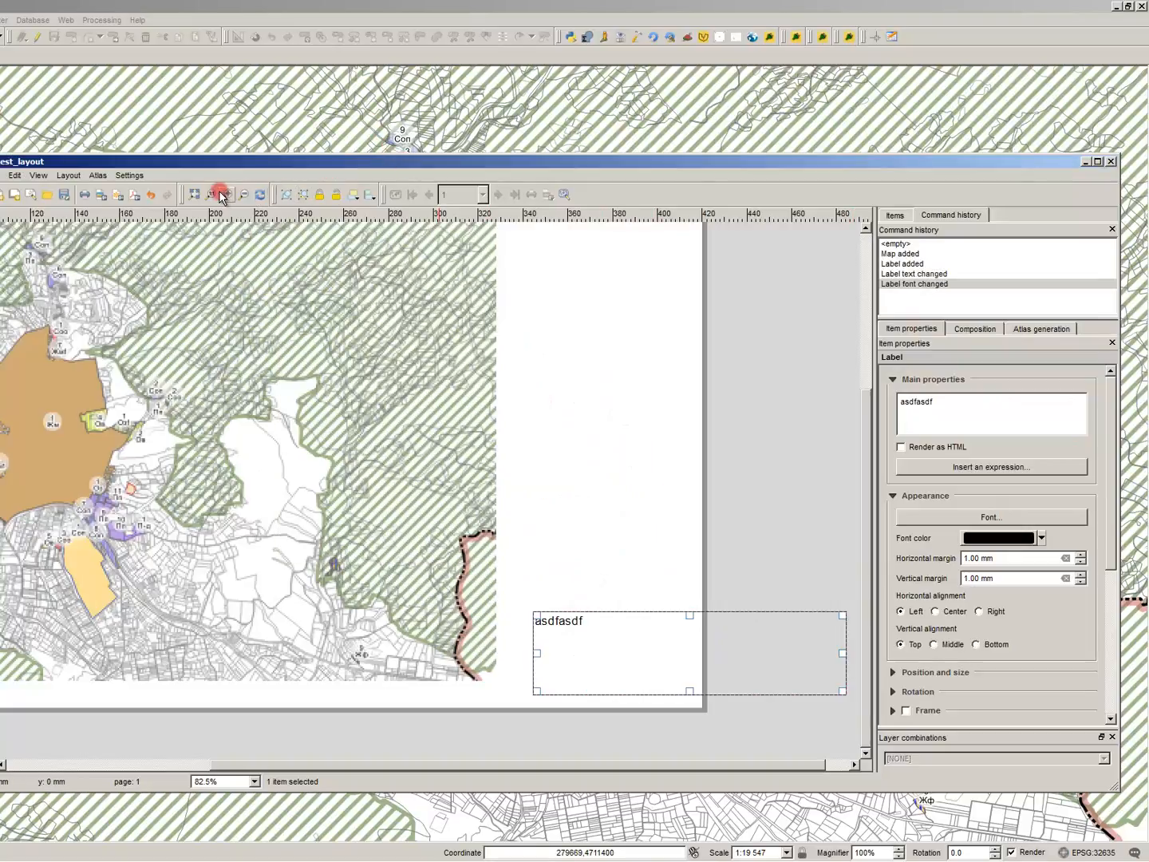
- Try to export the composition as a PNG image, cancel the export, and switch to the main window and back
{"action": "left_click", "coordinate": [85, 196]}
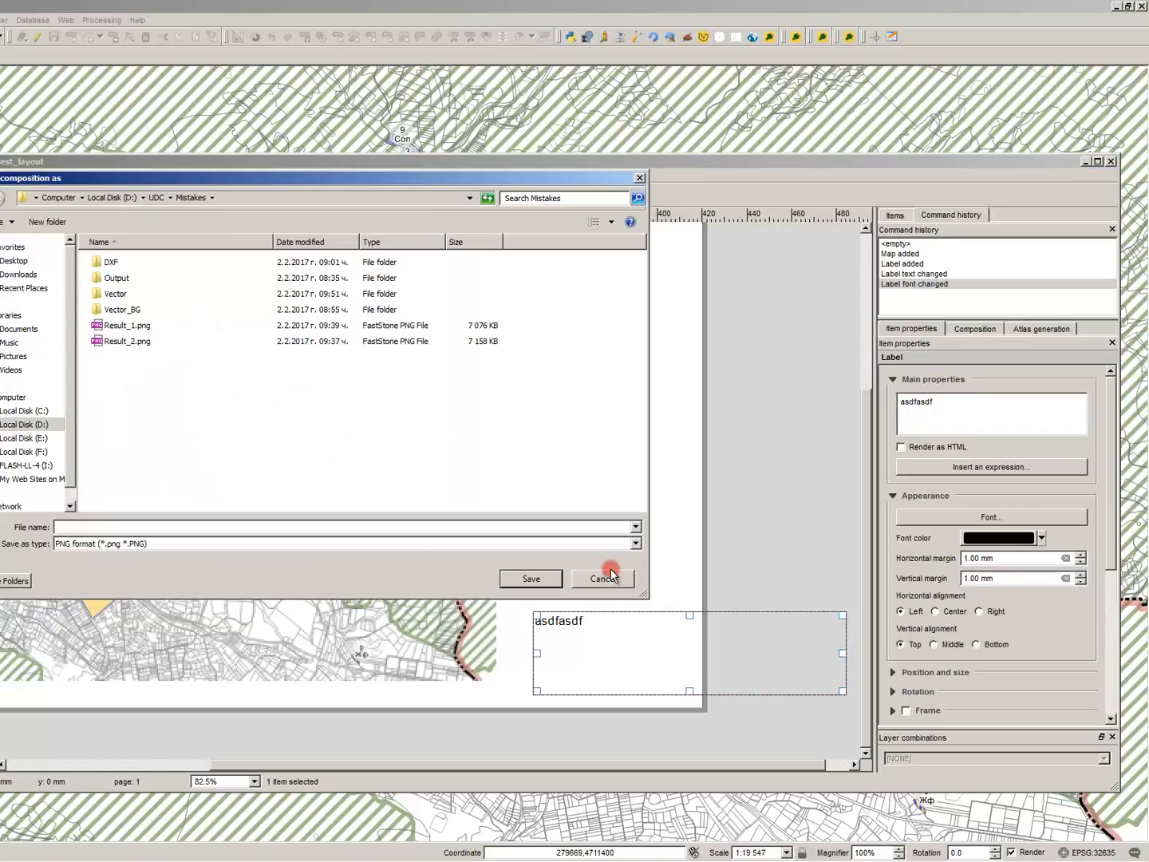
{"action": "left_click", "coordinate": [606, 578]}
{"action": "left_click", "coordinate": [461, 83]}
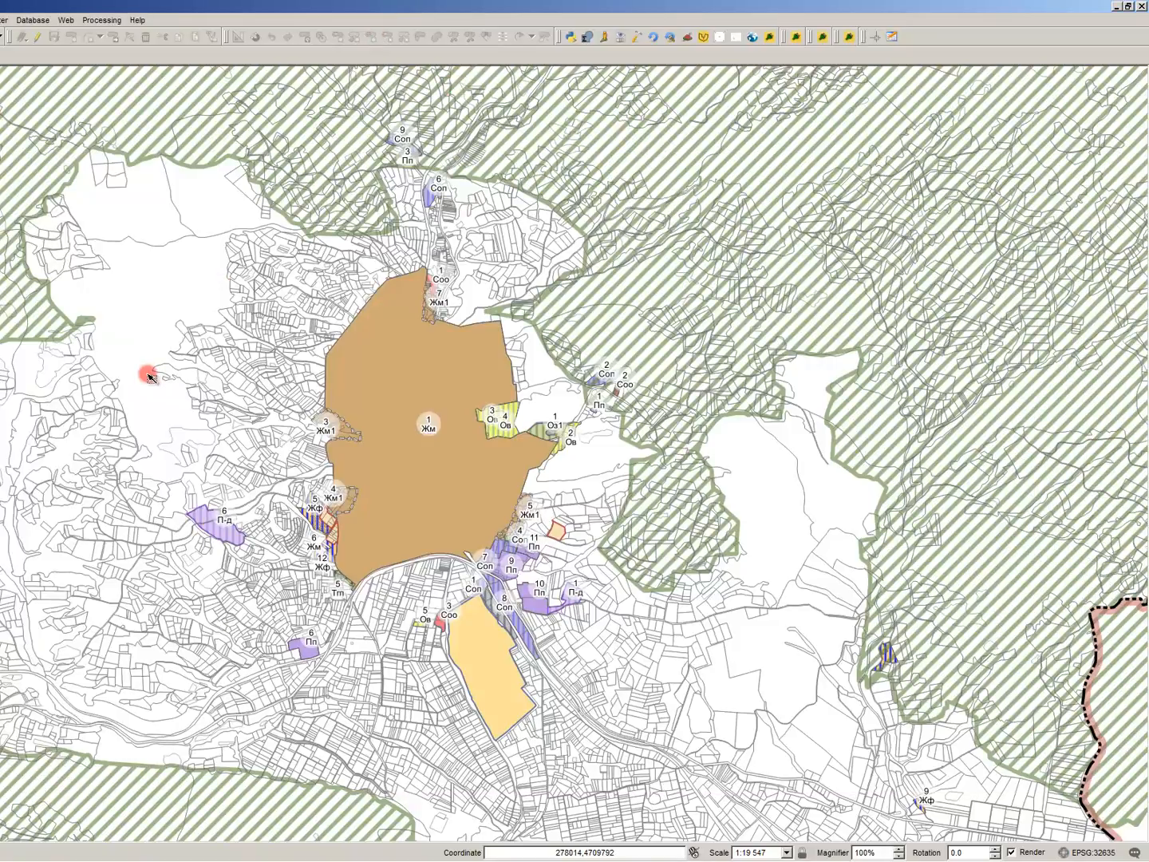
{"action": "key", "text": "alt+Tab"}
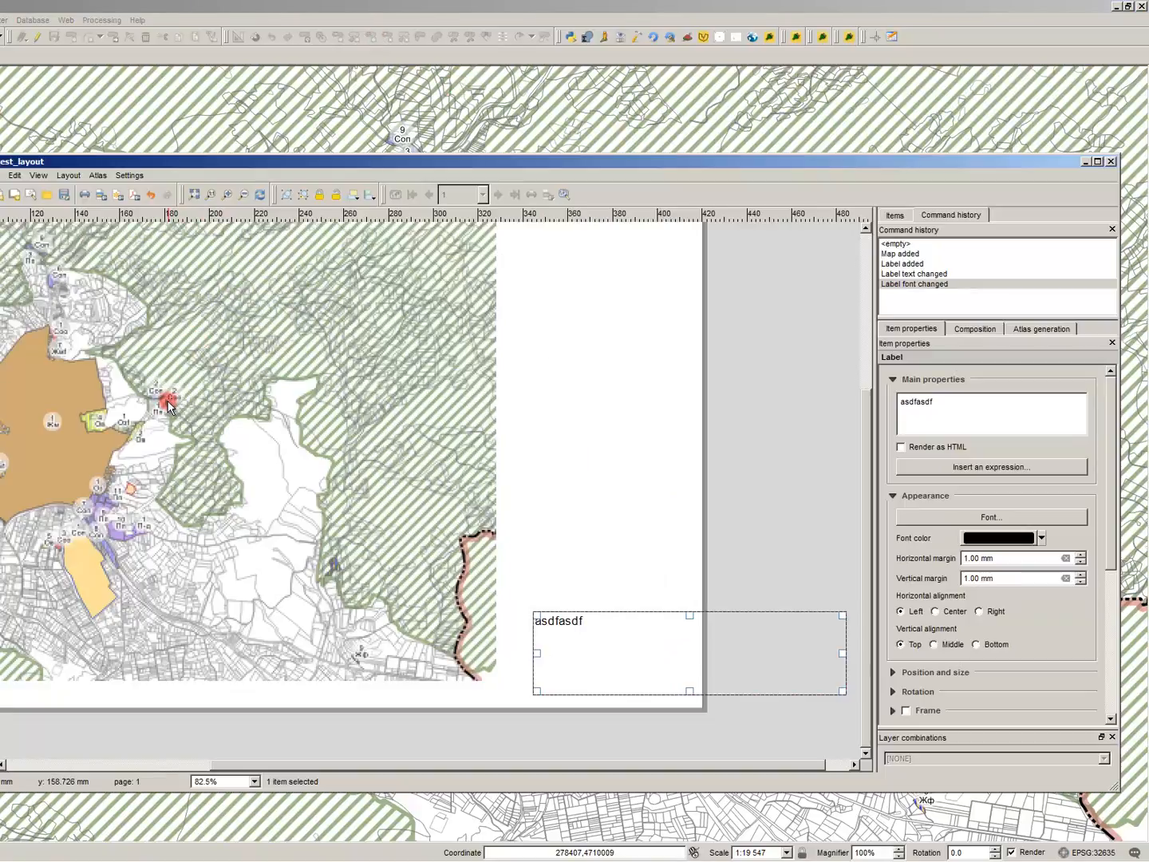
- Shrink the asdfasdf label to about 76 by 16 mm so that it ends at the page's right edge
{"action": "left_click", "coordinate": [167, 400]}
{"action": "scroll", "coordinate": [668, 483], "scroll_direction": "down", "scroll_amount": 1}
{"action": "left_click", "coordinate": [560, 617]}
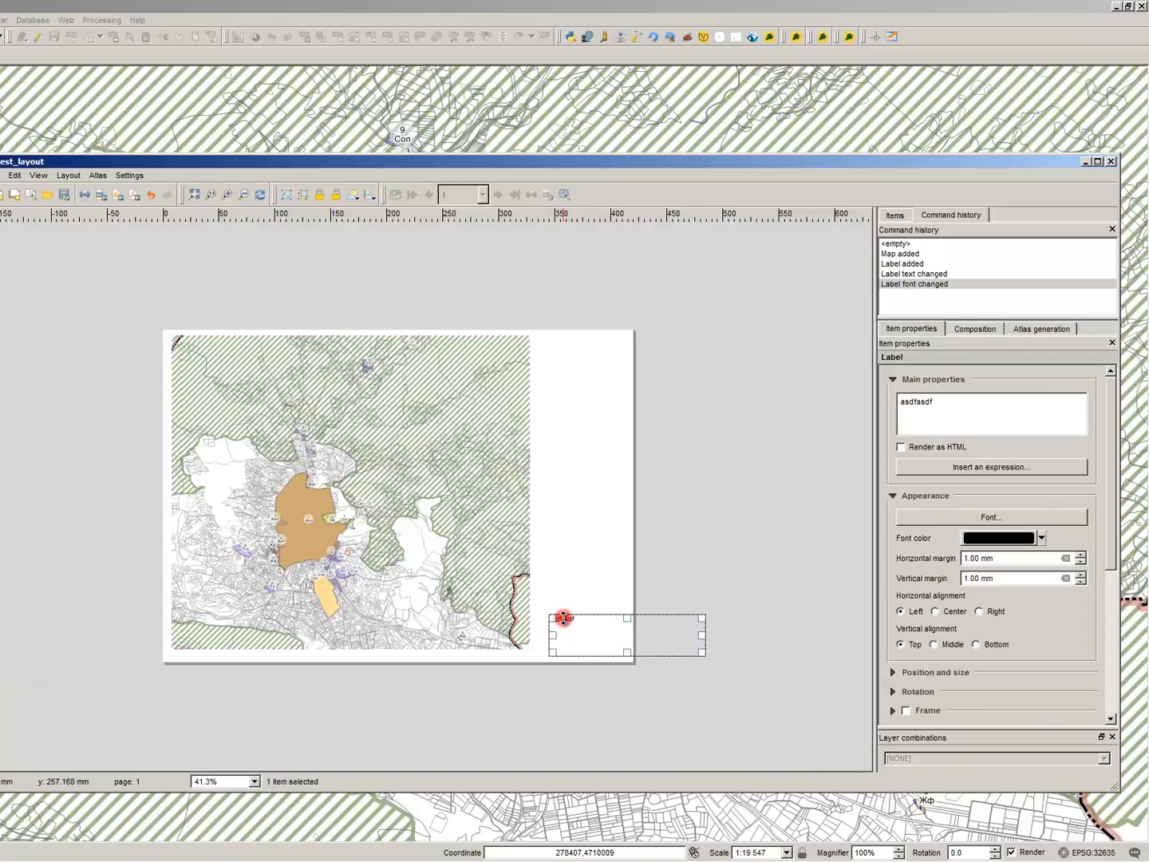
{"action": "left_click", "coordinate": [615, 636]}
{"action": "left_click_drag", "start_coordinate": [701, 654], "coordinate": [668, 635]}
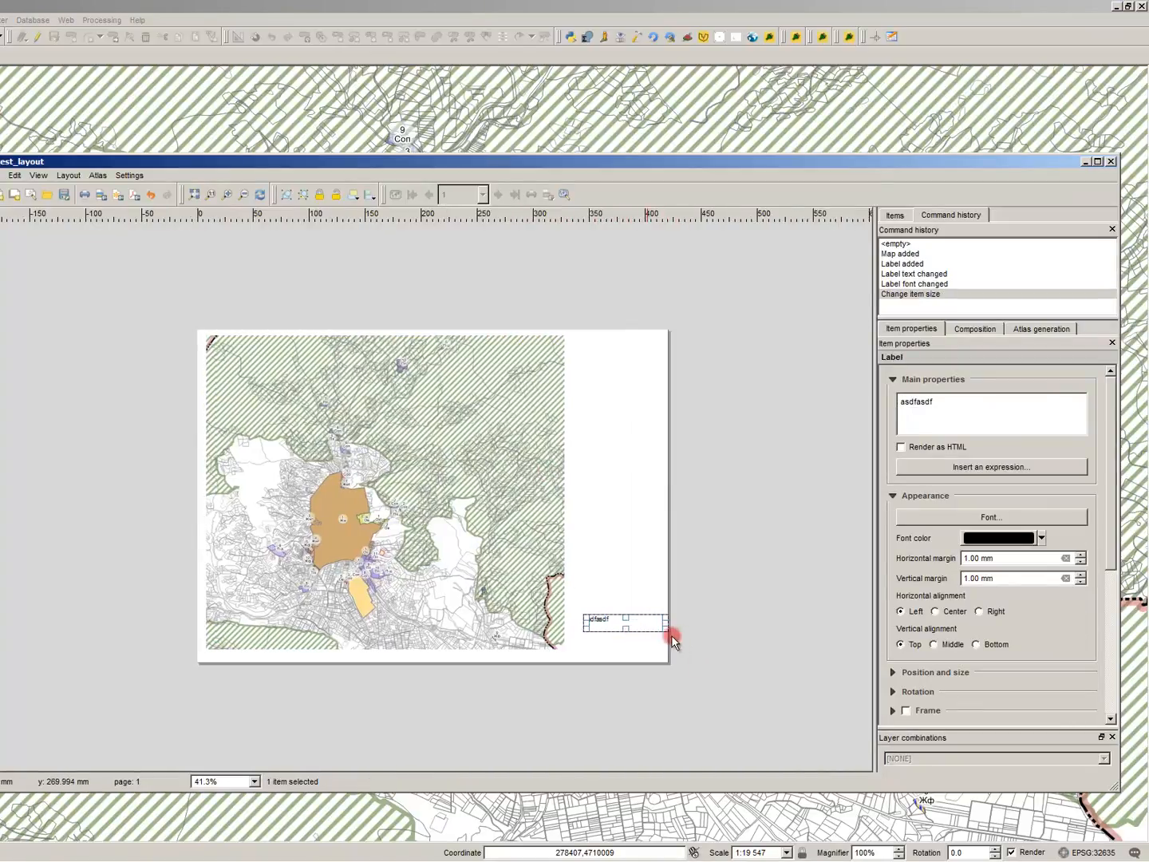
{"action": "left_click", "coordinate": [622, 578]}
- Switch to the main window and open the Municip_Boundary layer's style settings
{"action": "left_click", "coordinate": [183, 5]}
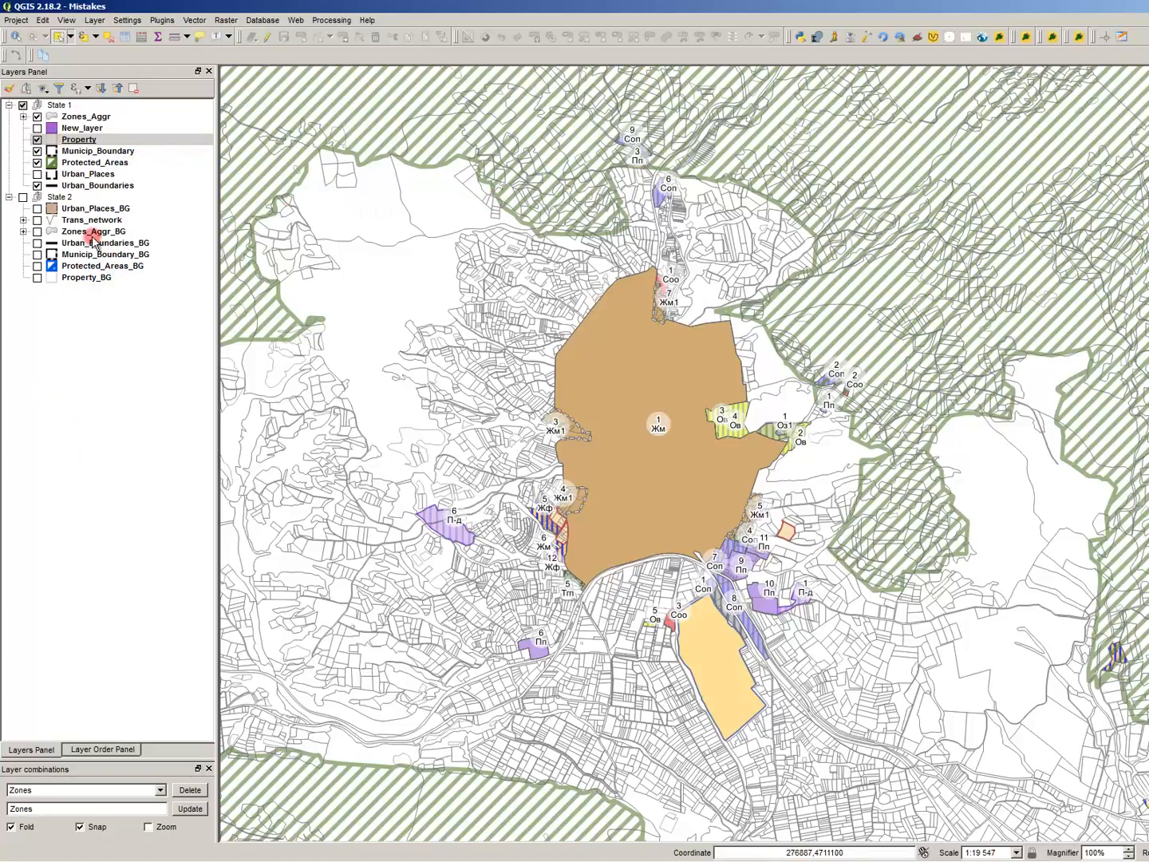
{"action": "left_click", "coordinate": [100, 185]}
{"action": "left_click", "coordinate": [100, 151]}
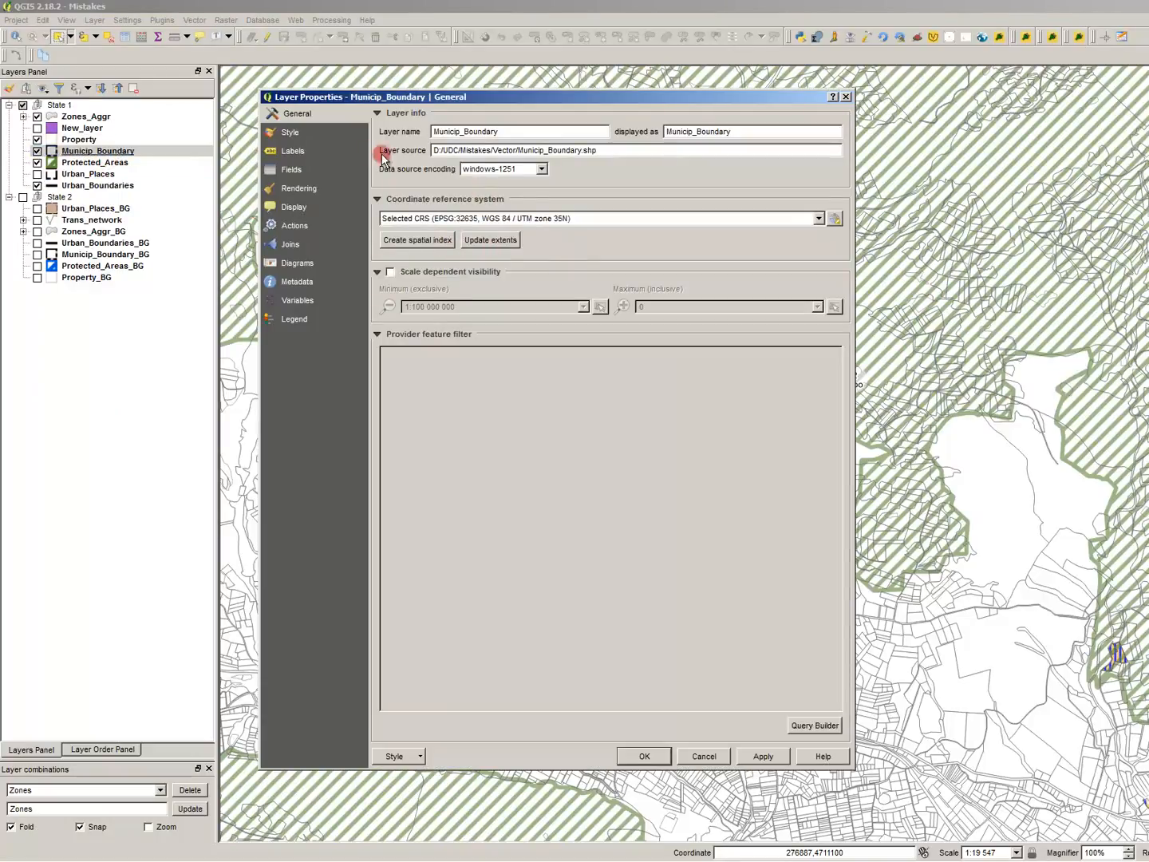
{"action": "left_click", "coordinate": [317, 136]}
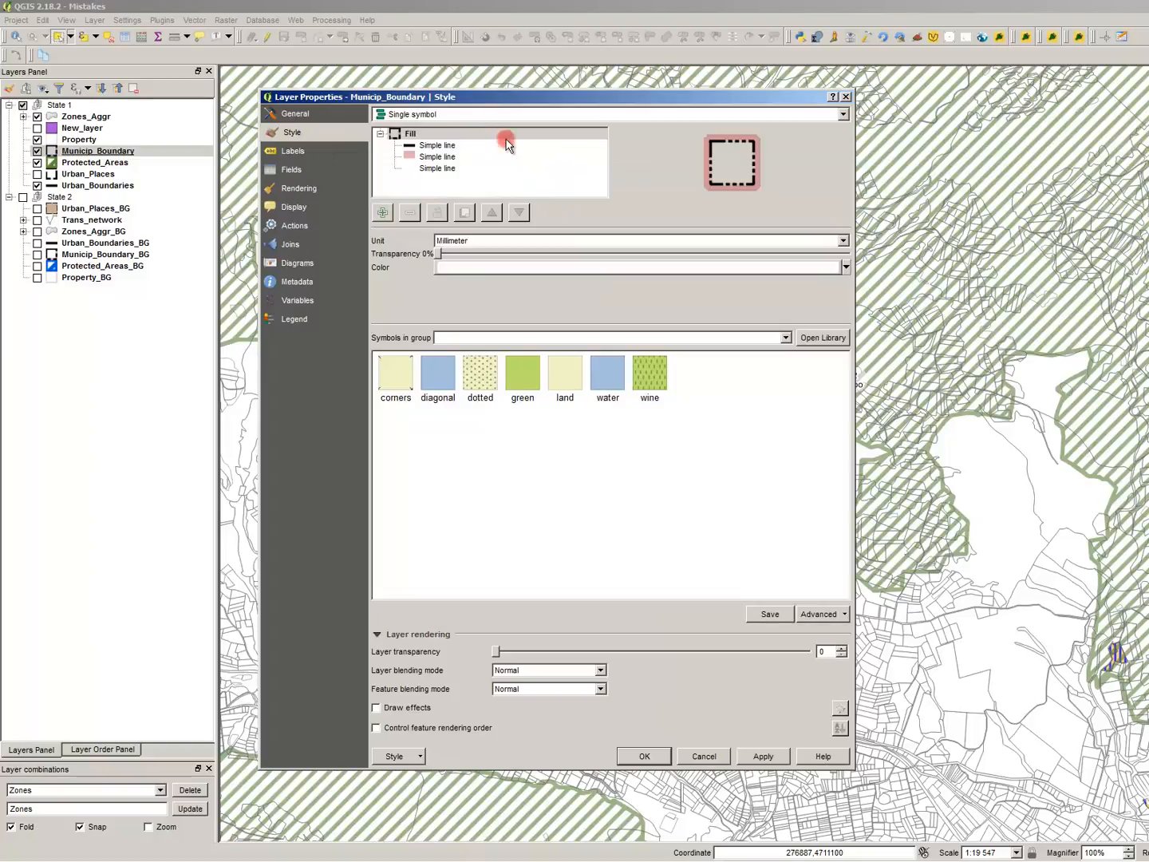
- Examine the saved QML style files available for loading onto the Municip_Boundary layer, without applying one
{"action": "left_click", "coordinate": [400, 758]}
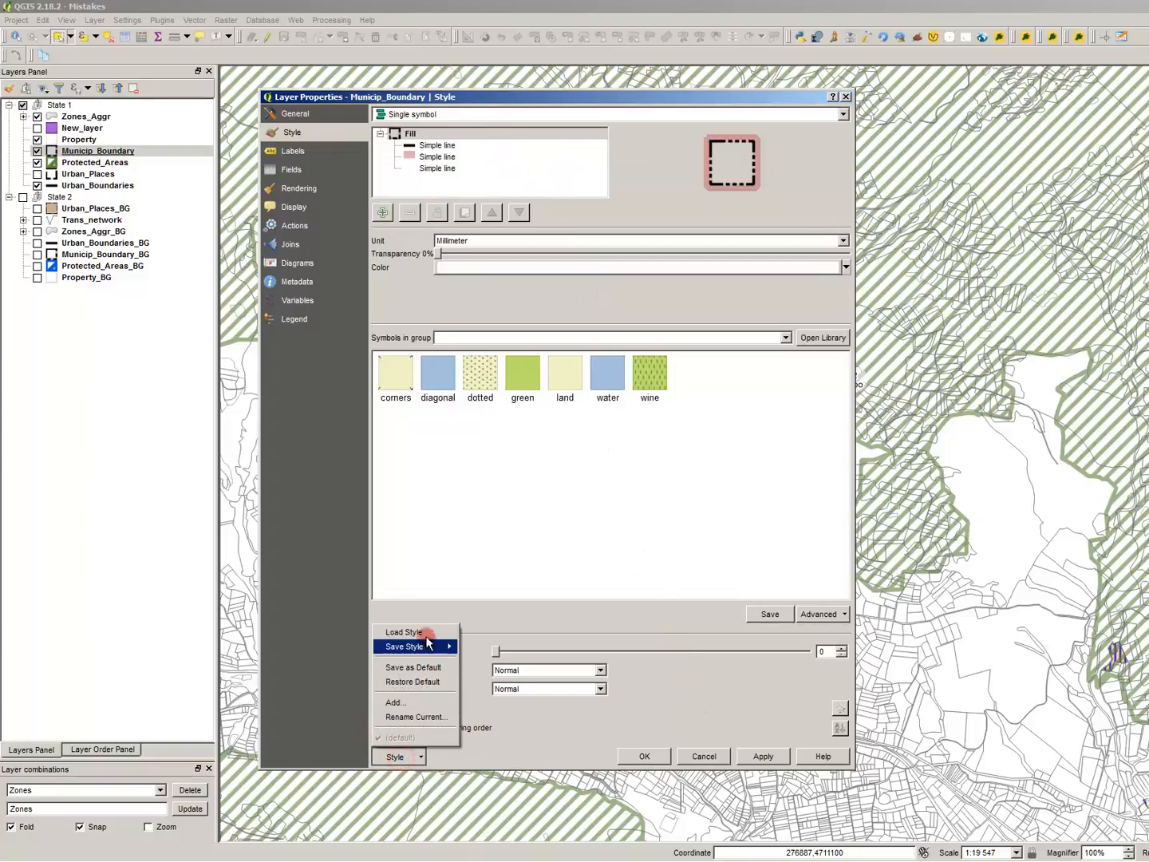
{"action": "left_click", "coordinate": [421, 630]}
{"action": "left_click", "coordinate": [440, 373]}
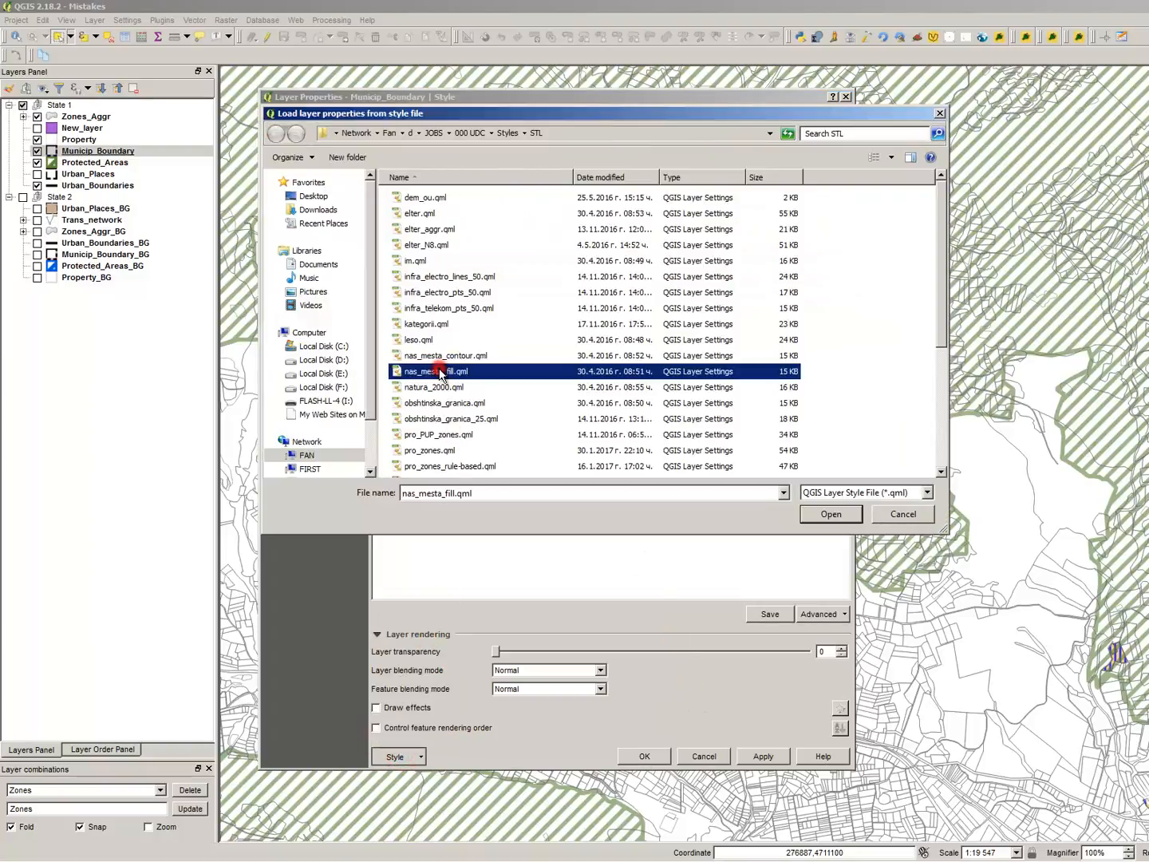
{"action": "scroll", "coordinate": [439, 377], "scroll_direction": "down", "scroll_amount": 3}
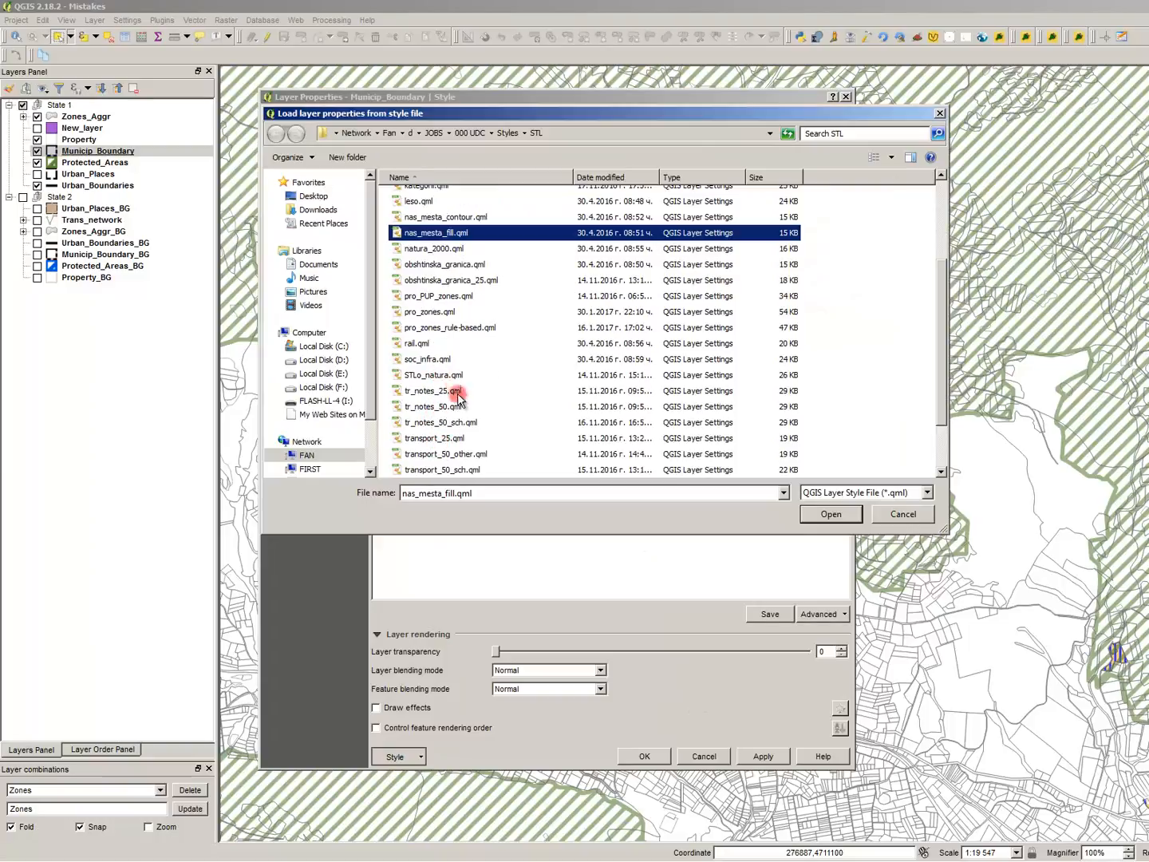
{"action": "left_click", "coordinate": [898, 514]}
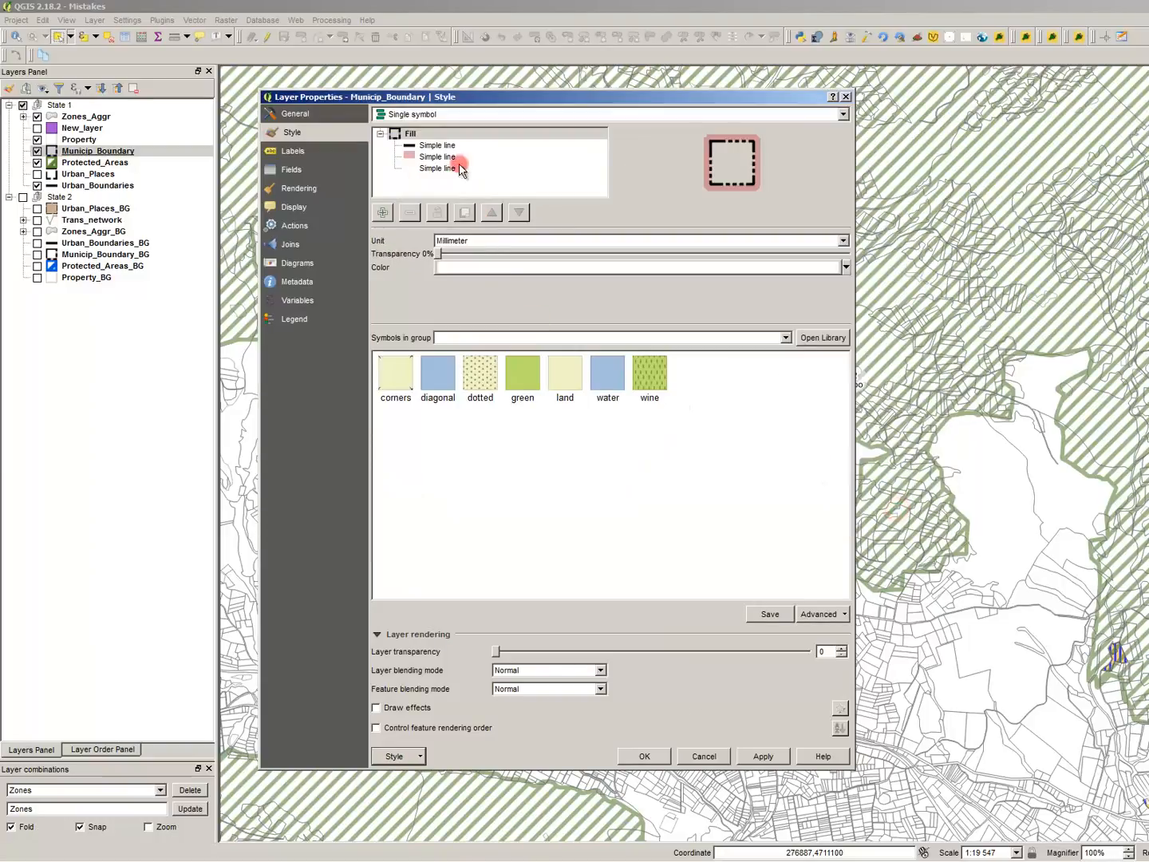
- Examine the settings of the simple line layers in the Municip_Boundary symbol and close the layer properties
{"action": "left_click", "coordinate": [439, 145]}
{"action": "left_click", "coordinate": [446, 157]}
{"action": "left_click", "coordinate": [452, 168]}
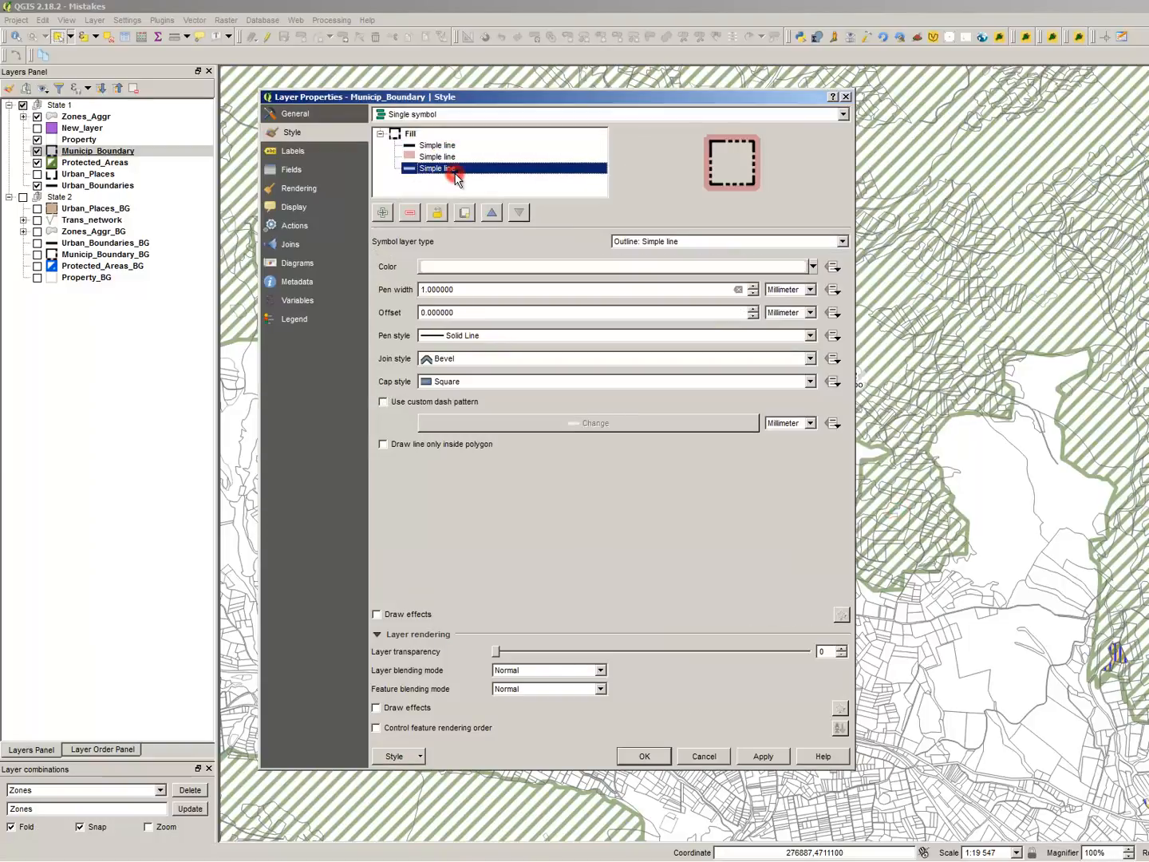
{"action": "left_click", "coordinate": [452, 156]}
{"action": "left_click", "coordinate": [455, 145]}
{"action": "left_click", "coordinate": [459, 157]}
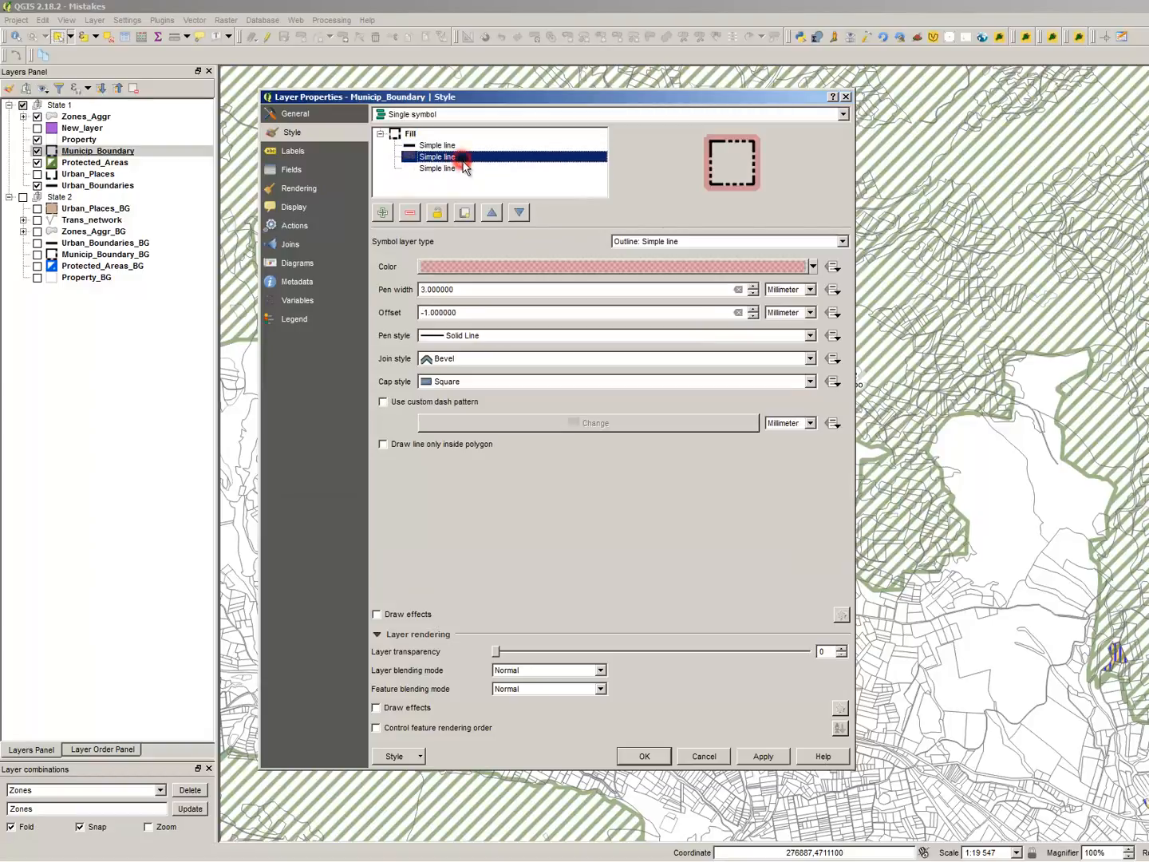
{"action": "left_click", "coordinate": [464, 168]}
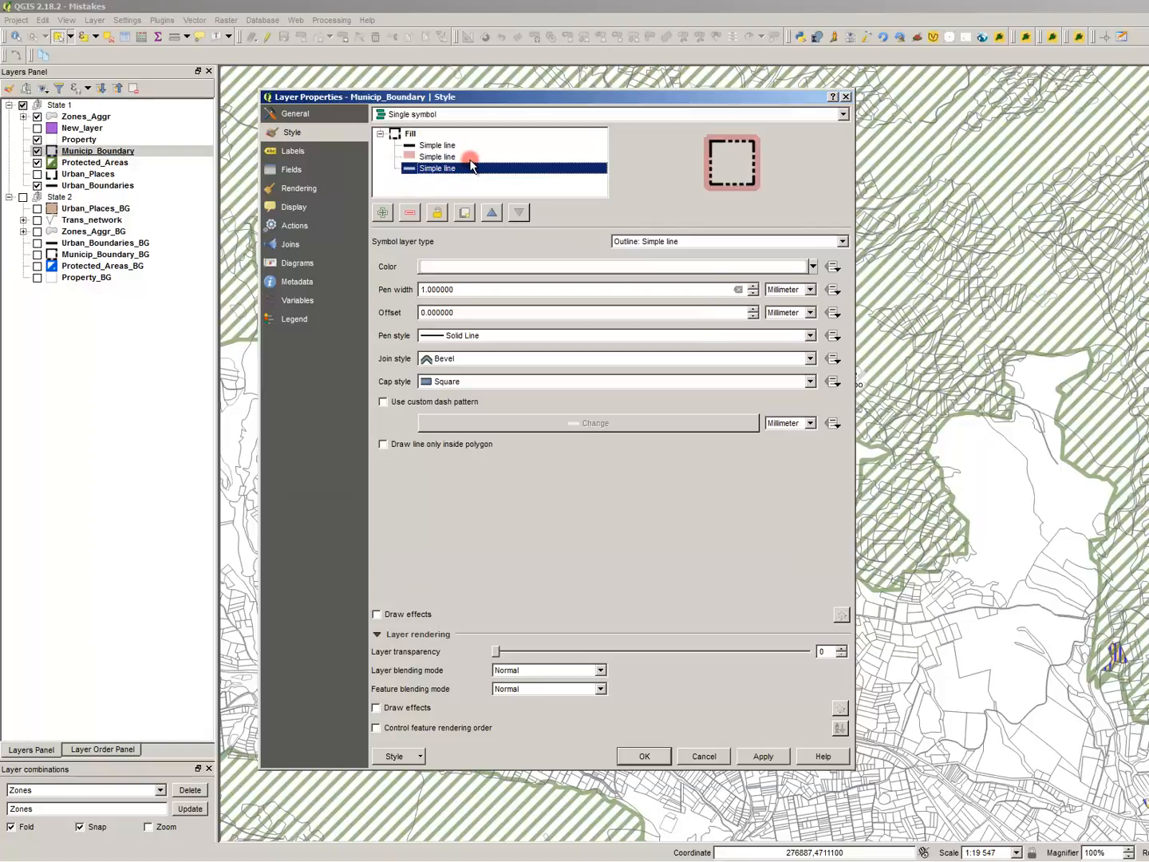
{"action": "left_click", "coordinate": [656, 757]}
- Hide all layers and show only Municip_Boundary, with the whole boundary visible on the map
{"action": "key", "text": "ctrl+shift+l"}
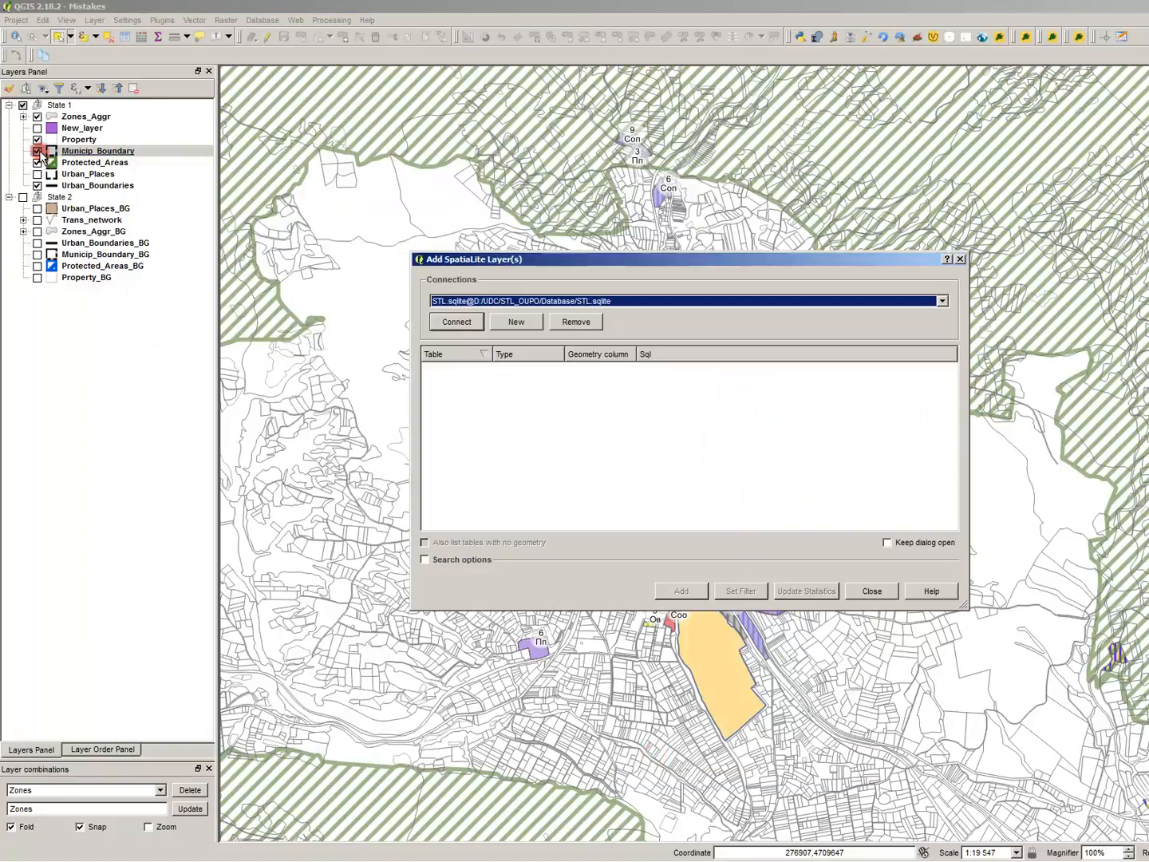
{"action": "left_click", "coordinate": [870, 595]}
{"action": "key", "text": "ctrl+shift+h"}
{"action": "left_click", "coordinate": [36, 150]}
{"action": "scroll", "coordinate": [586, 399], "scroll_direction": "down", "scroll_amount": 3}
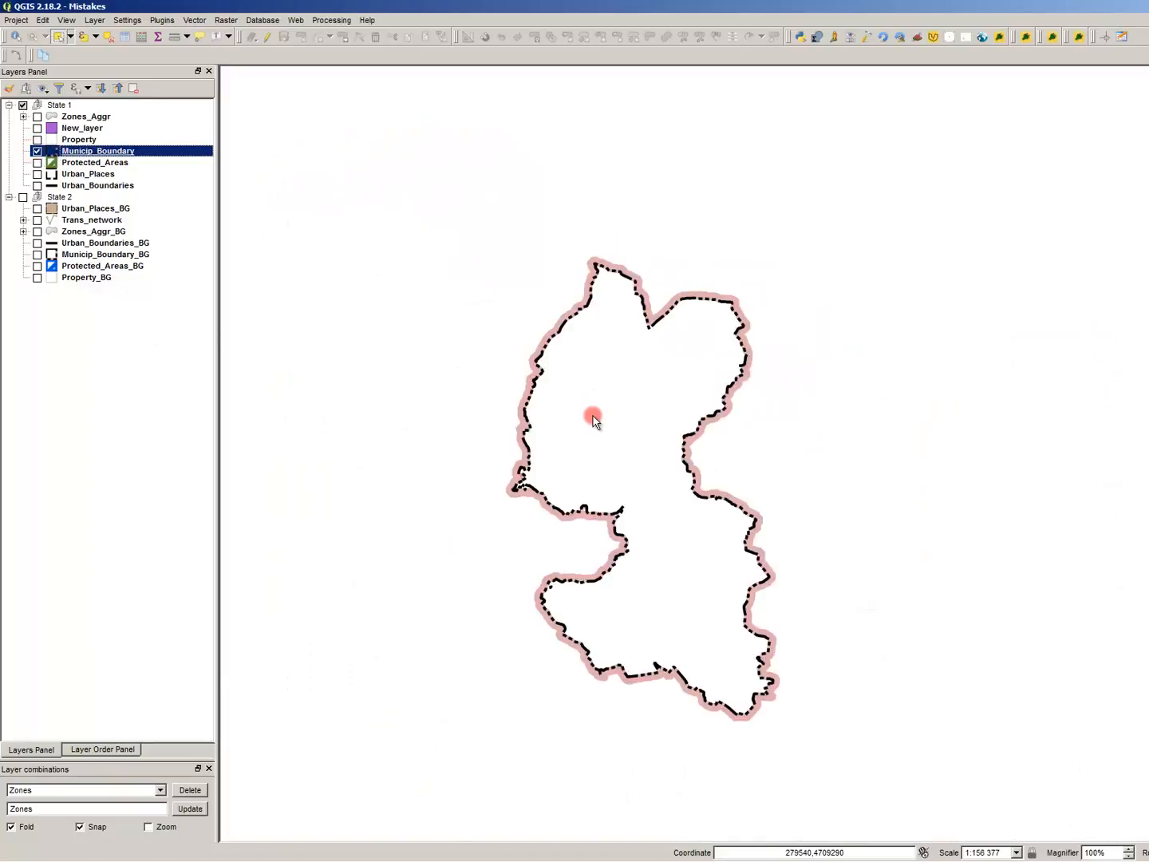
{"action": "scroll", "coordinate": [593, 420], "scroll_direction": "down", "scroll_amount": 1}
{"action": "scroll", "coordinate": [612, 400], "scroll_direction": "up", "scroll_amount": 1}
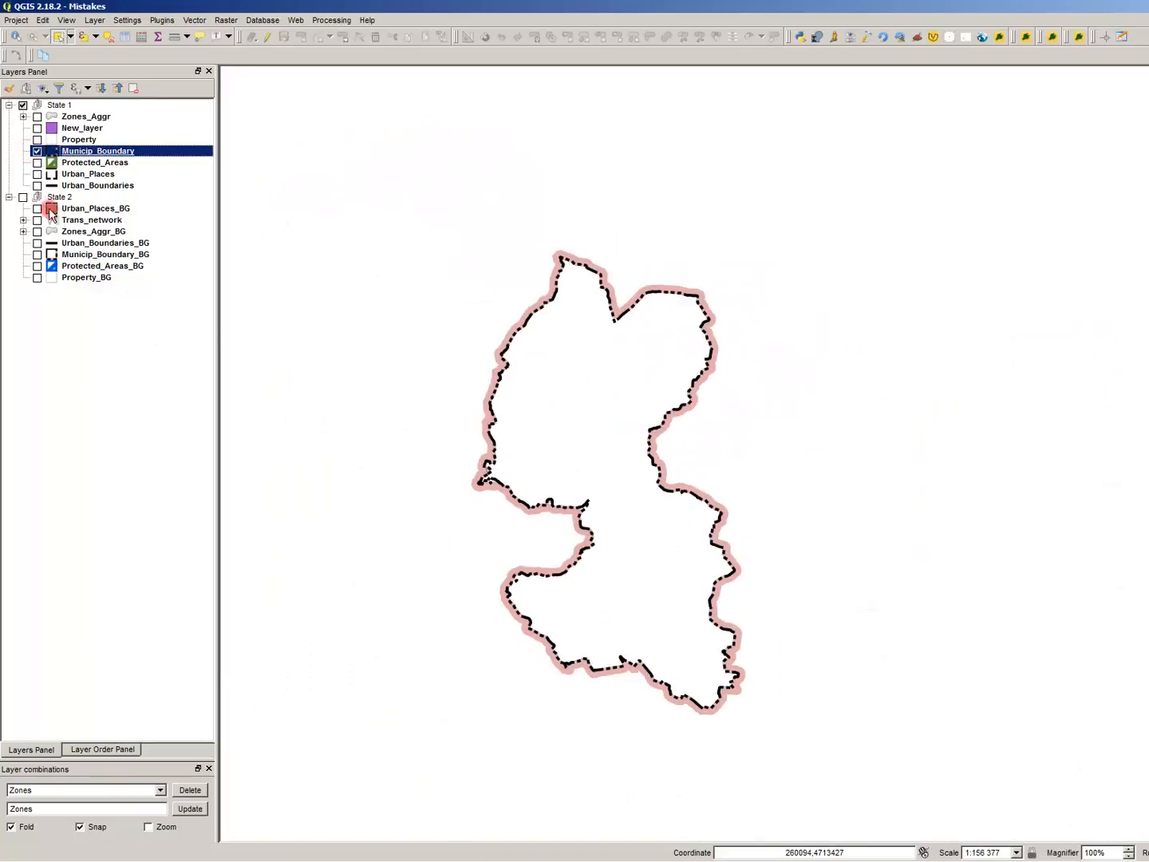
- Reopen the Municip_Boundary style settings and try to save the style as a QGIS layer style file
{"action": "double_click", "coordinate": [90, 151]}
{"action": "left_click_drag", "start_coordinate": [570, 100], "coordinate": [1027, 144]}
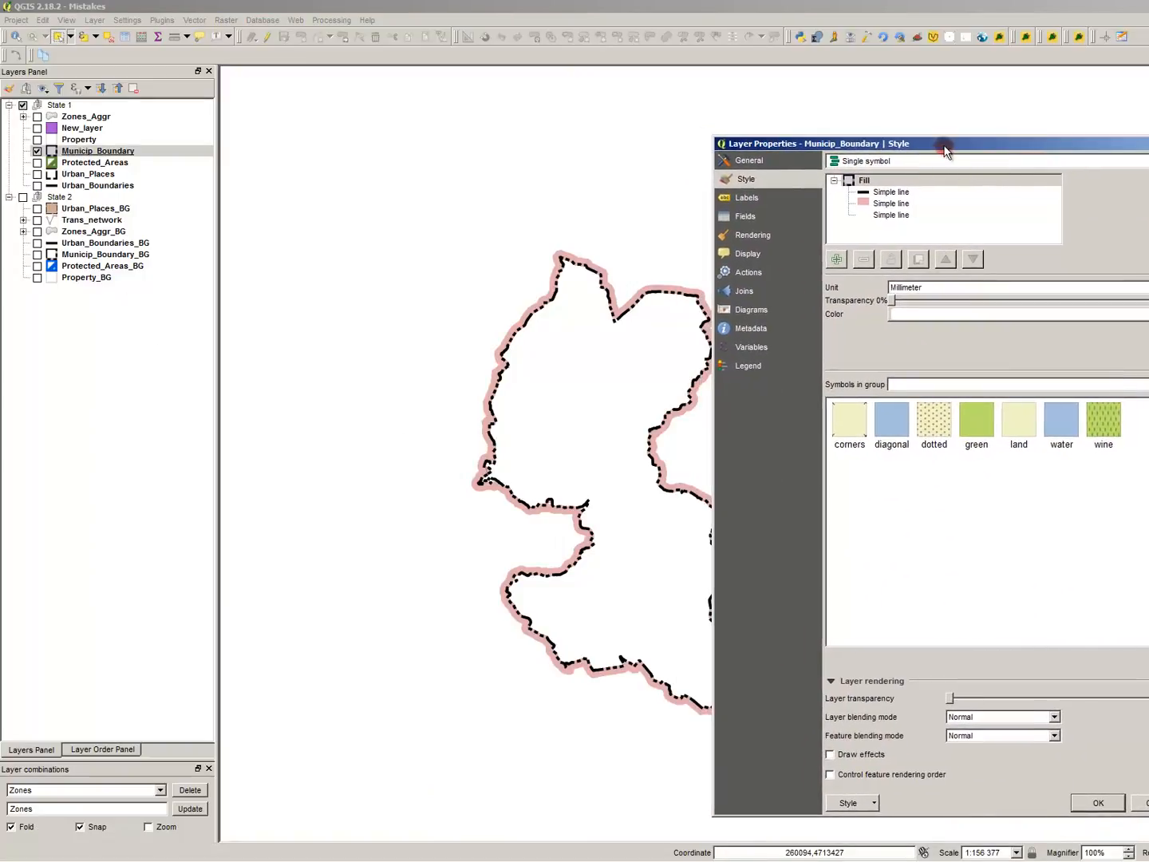
{"action": "left_click_drag", "start_coordinate": [945, 152], "coordinate": [545, 108]}
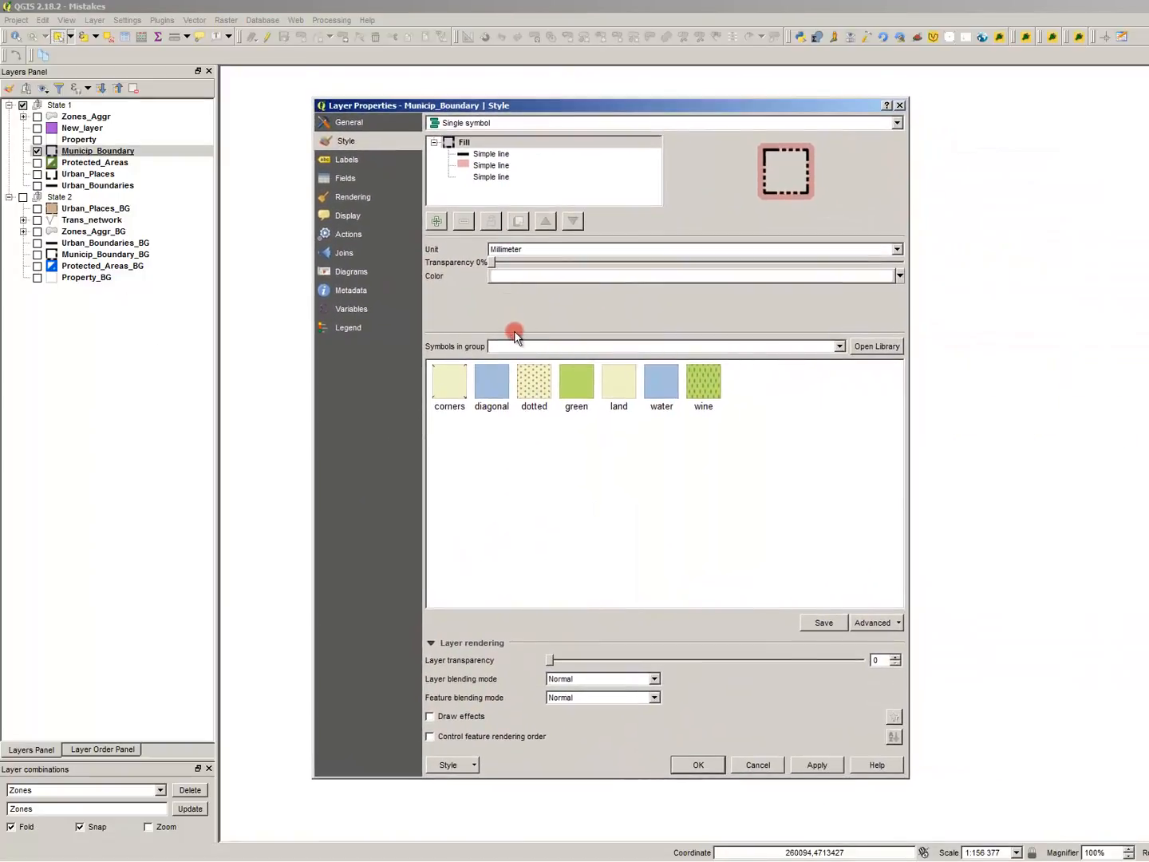
{"action": "left_click", "coordinate": [463, 764]}
{"action": "mouse_move", "coordinate": [471, 659]}
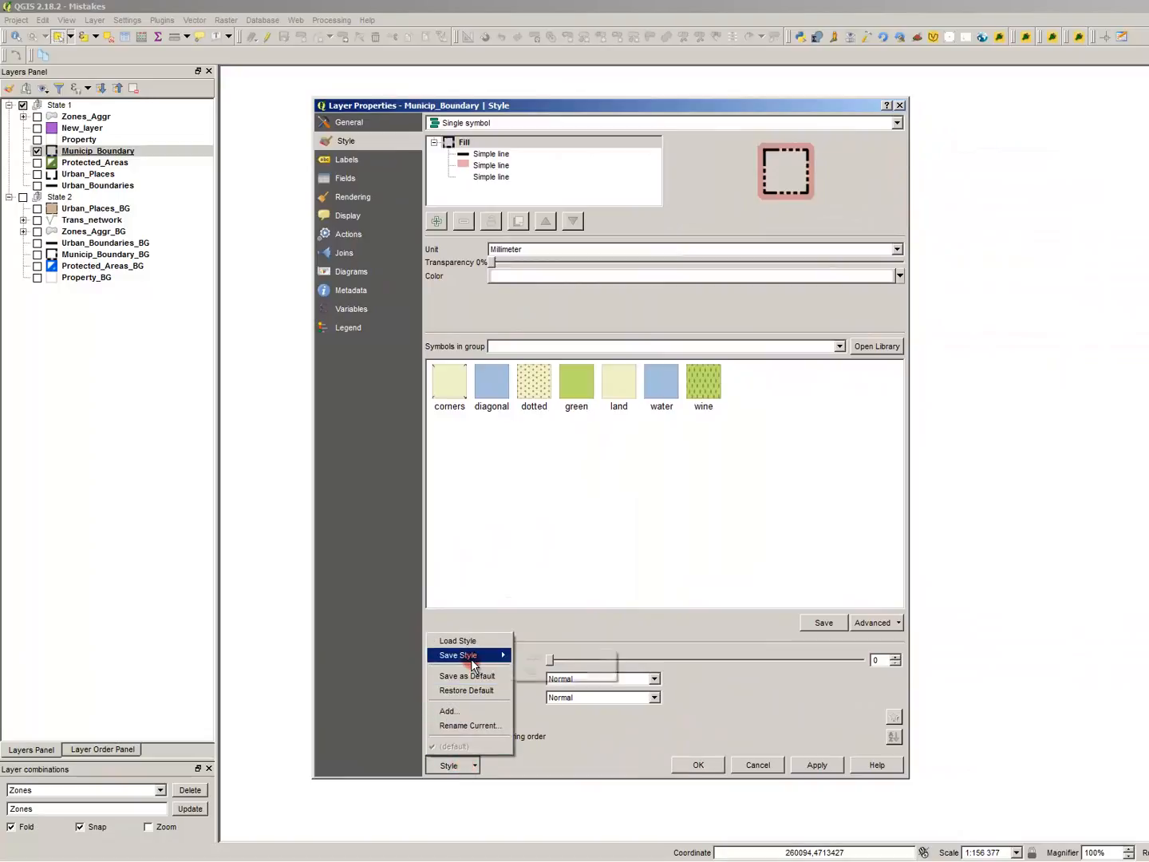
{"action": "left_click", "coordinate": [548, 654]}
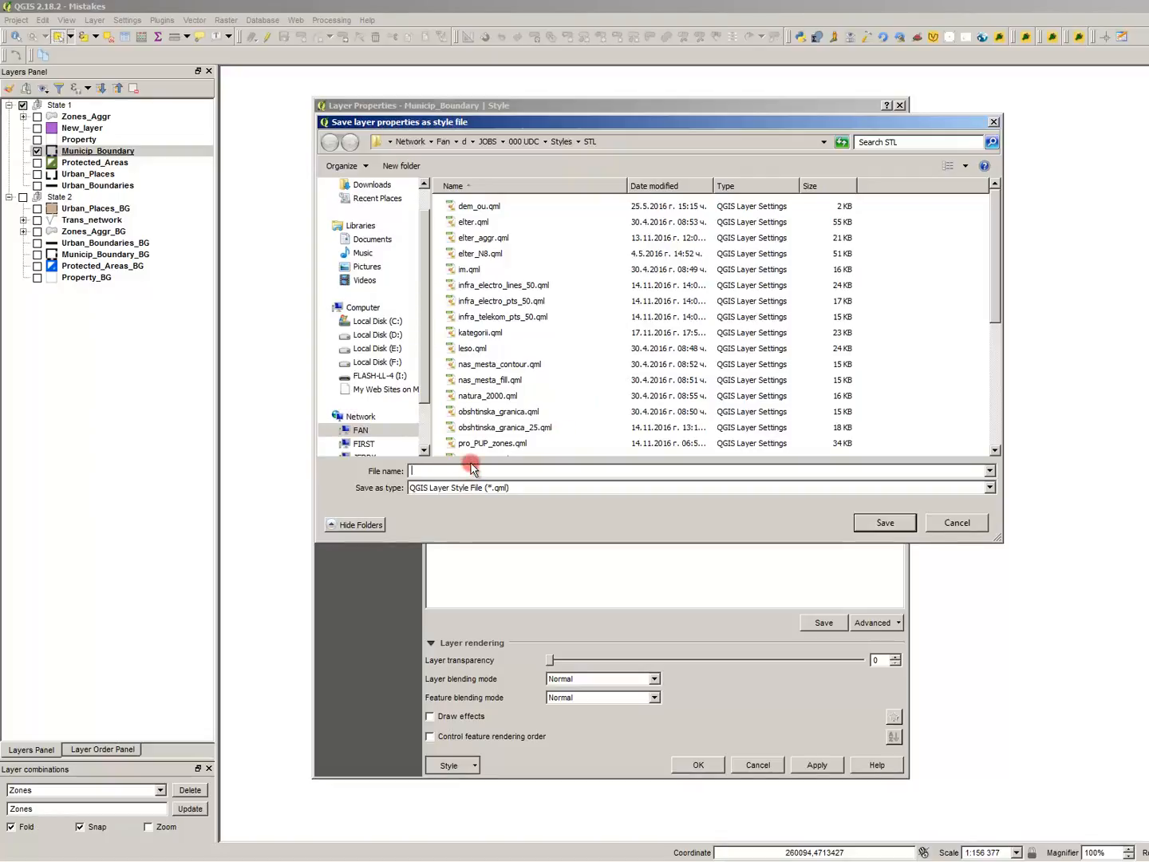
{"action": "type", "text": "Municip"}
{"action": "left_click", "coordinate": [957, 523]}
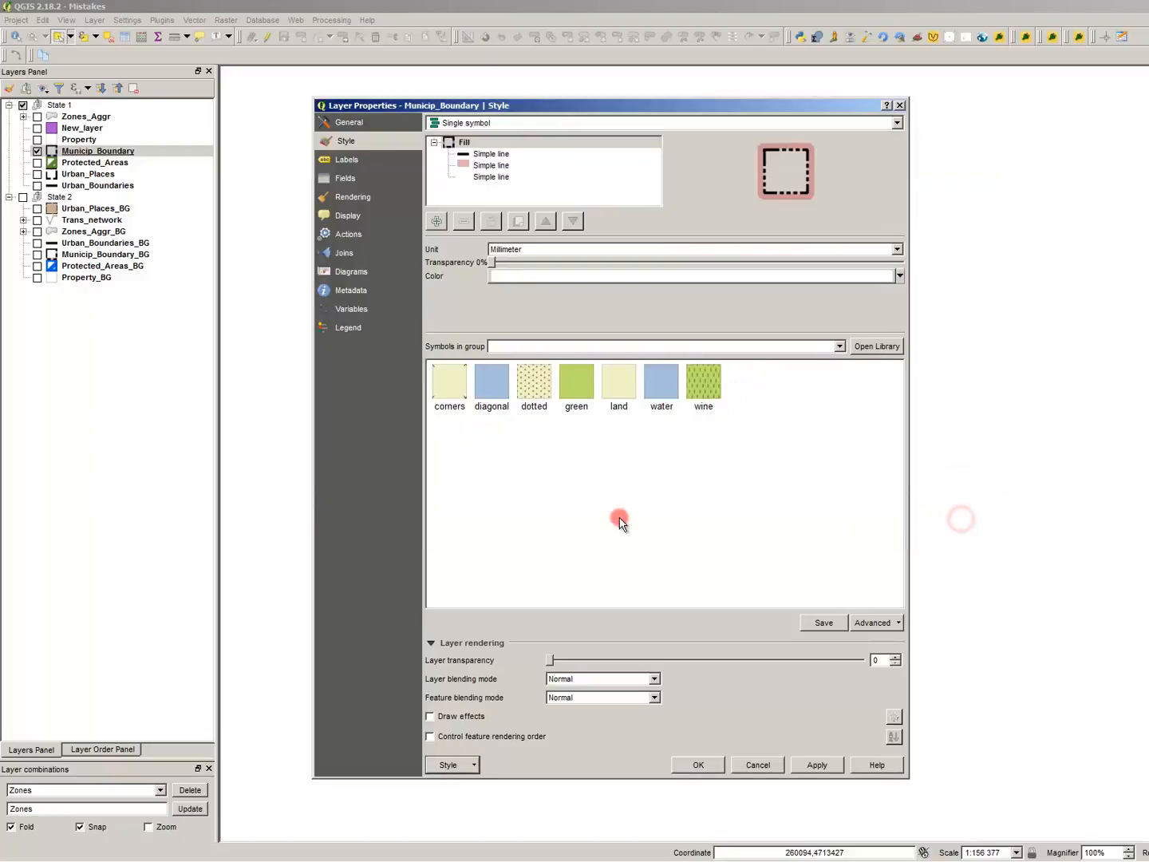
- Load the natura_2000.qml style file onto the Municip_Boundary layer
{"action": "left_click", "coordinate": [449, 766]}
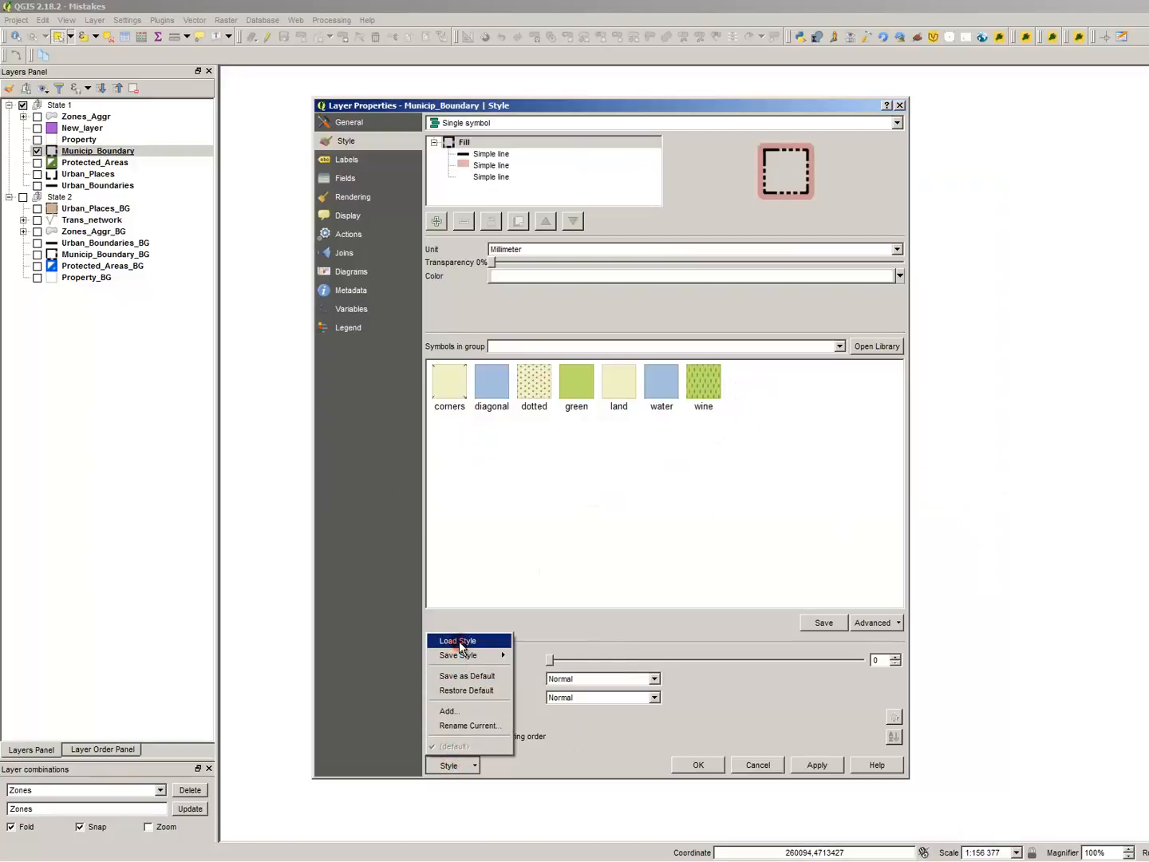
{"action": "left_click", "coordinate": [460, 642]}
{"action": "left_click", "coordinate": [500, 348]}
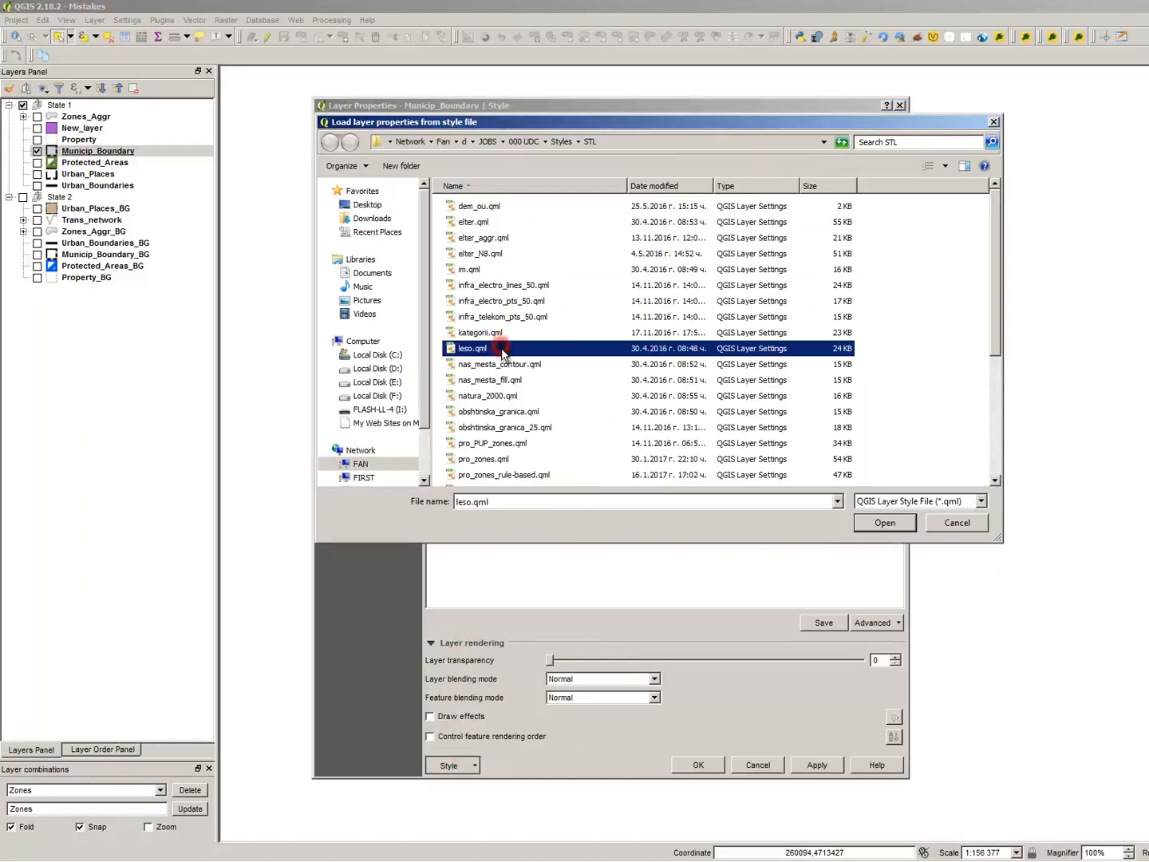
{"action": "scroll", "coordinate": [509, 341], "scroll_direction": "down", "scroll_amount": 1}
{"action": "left_click", "coordinate": [509, 352]}
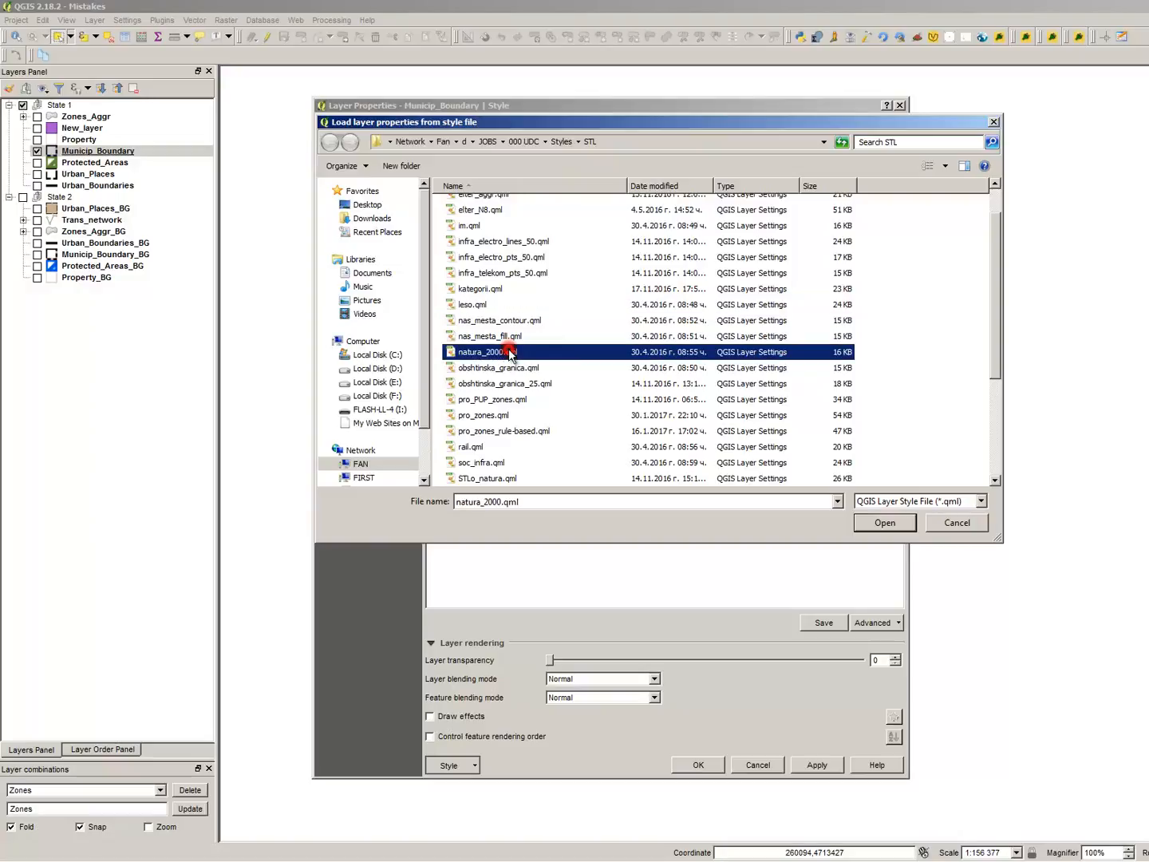
{"action": "left_click", "coordinate": [511, 368]}
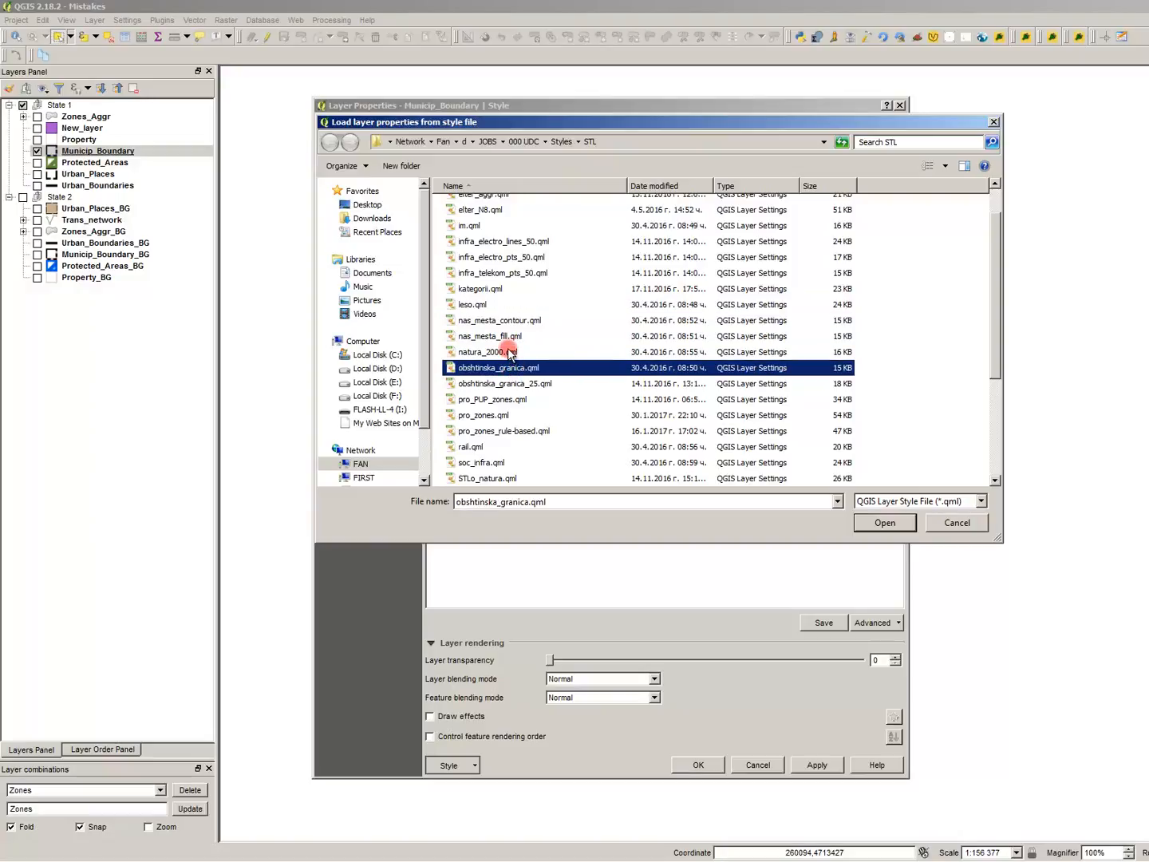
{"action": "left_click", "coordinate": [509, 352]}
{"action": "left_click", "coordinate": [506, 321]}
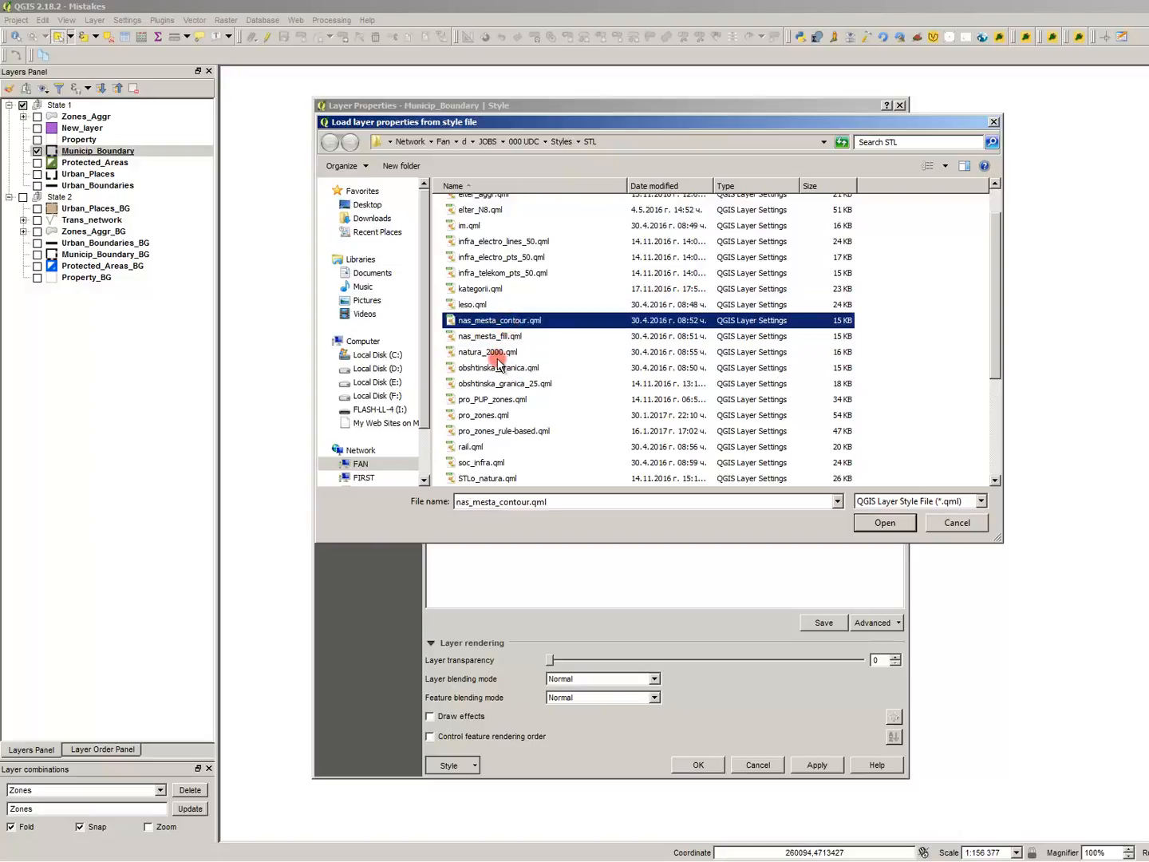
{"action": "left_click", "coordinate": [513, 368]}
{"action": "scroll", "coordinate": [512, 386], "scroll_direction": "down", "scroll_amount": 1}
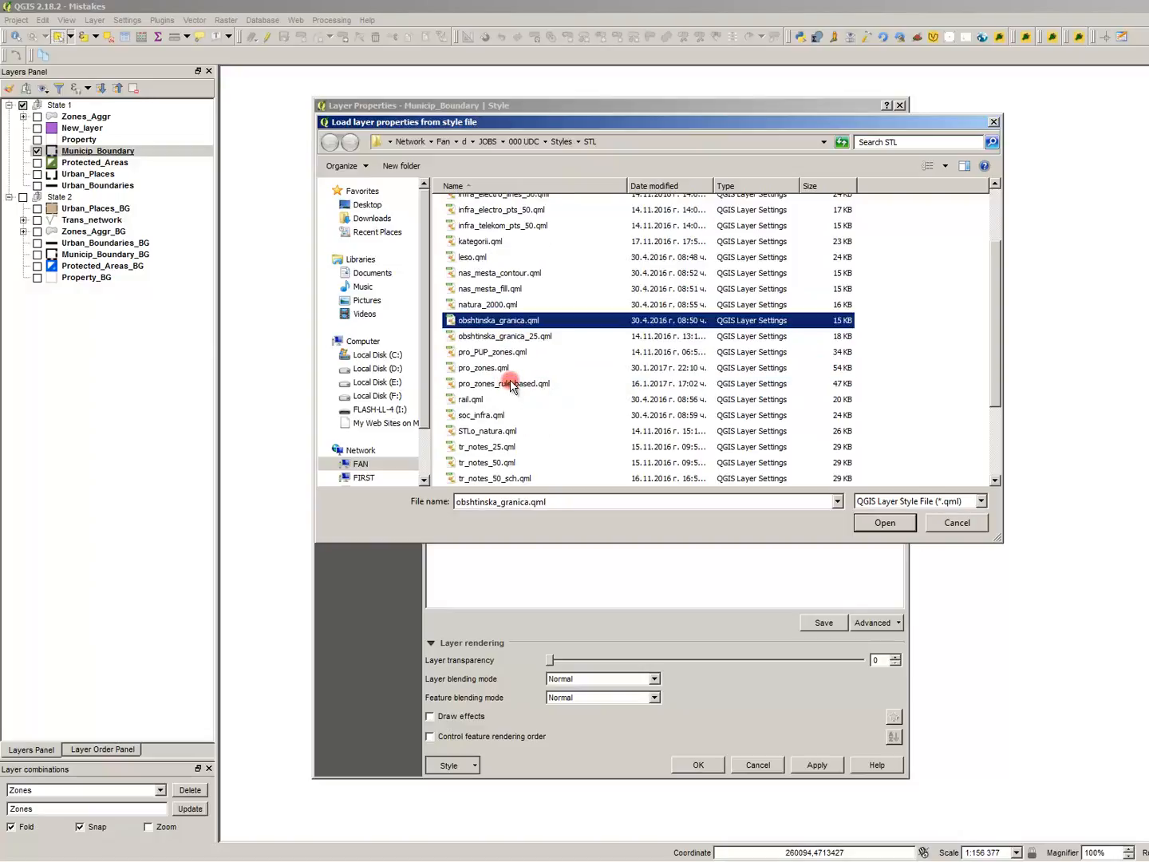
{"action": "left_click", "coordinate": [512, 383]}
{"action": "double_click", "coordinate": [510, 305]}
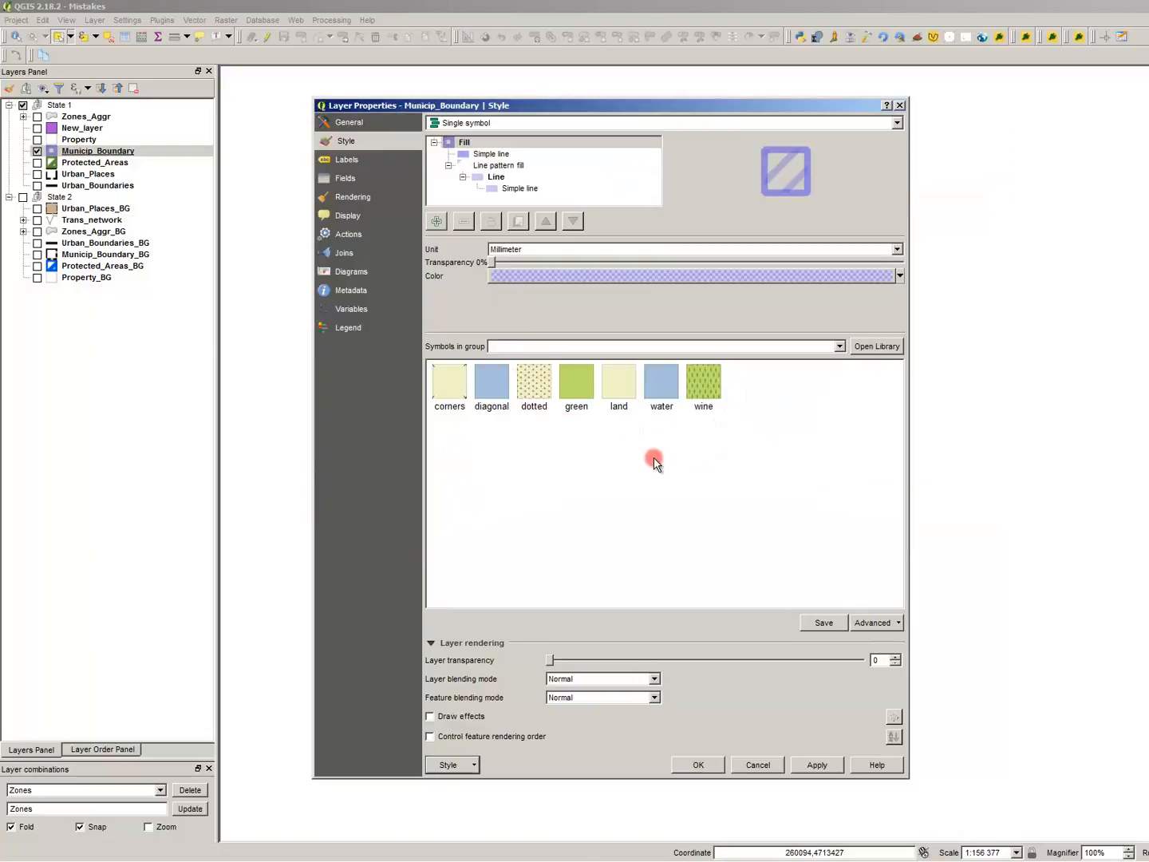
- Set the hatch line's pen width to 2 mm and the line pattern distance to 4 mm, and apply the style
{"action": "left_click", "coordinate": [490, 154]}
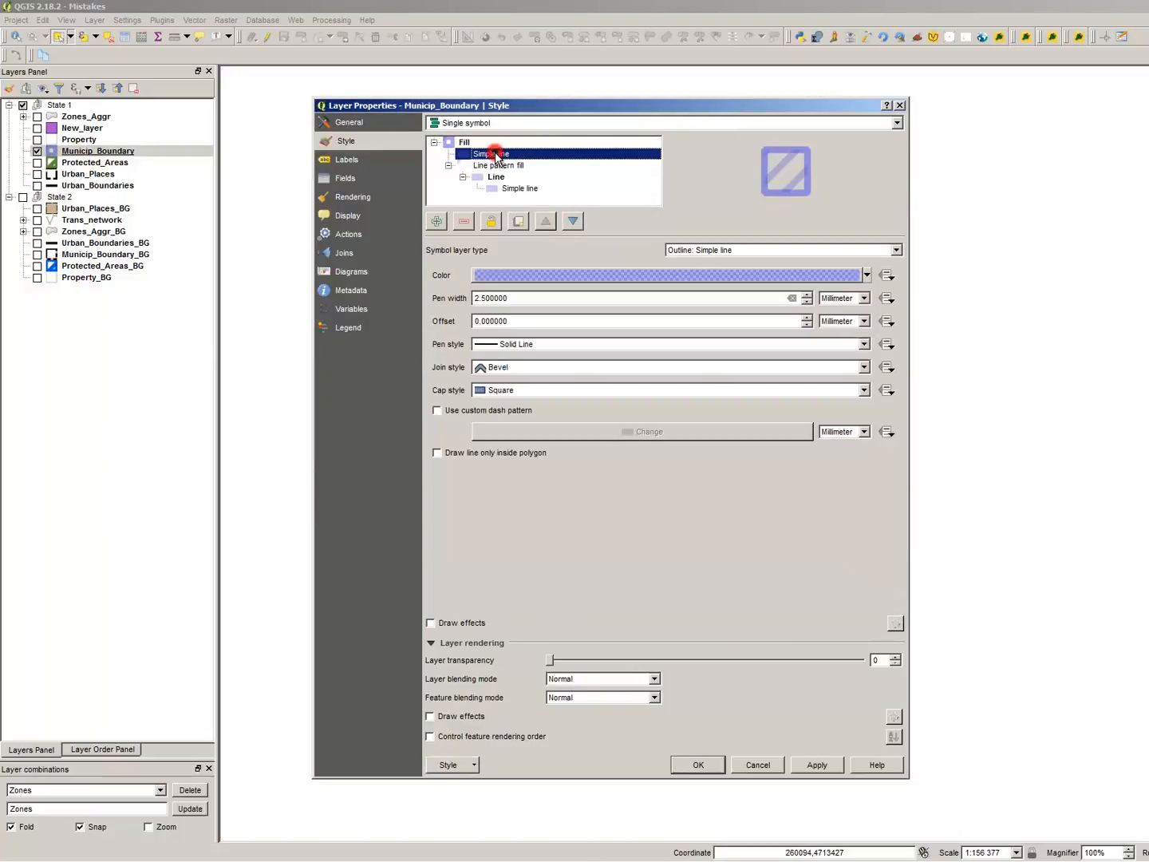
{"action": "left_click", "coordinate": [539, 297]}
{"action": "left_click", "coordinate": [511, 188]}
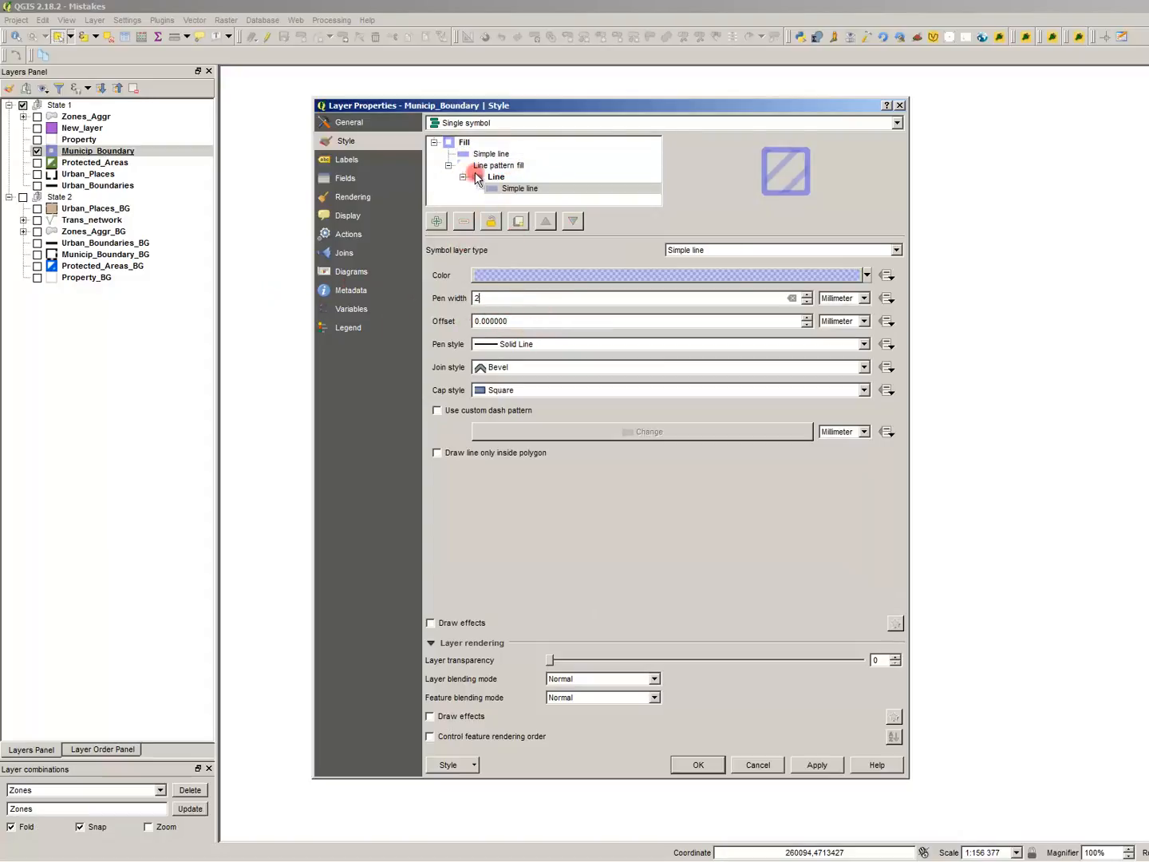
{"action": "left_click", "coordinate": [484, 167]}
{"action": "double_click", "coordinate": [515, 299]}
{"action": "type", "text": "4"}
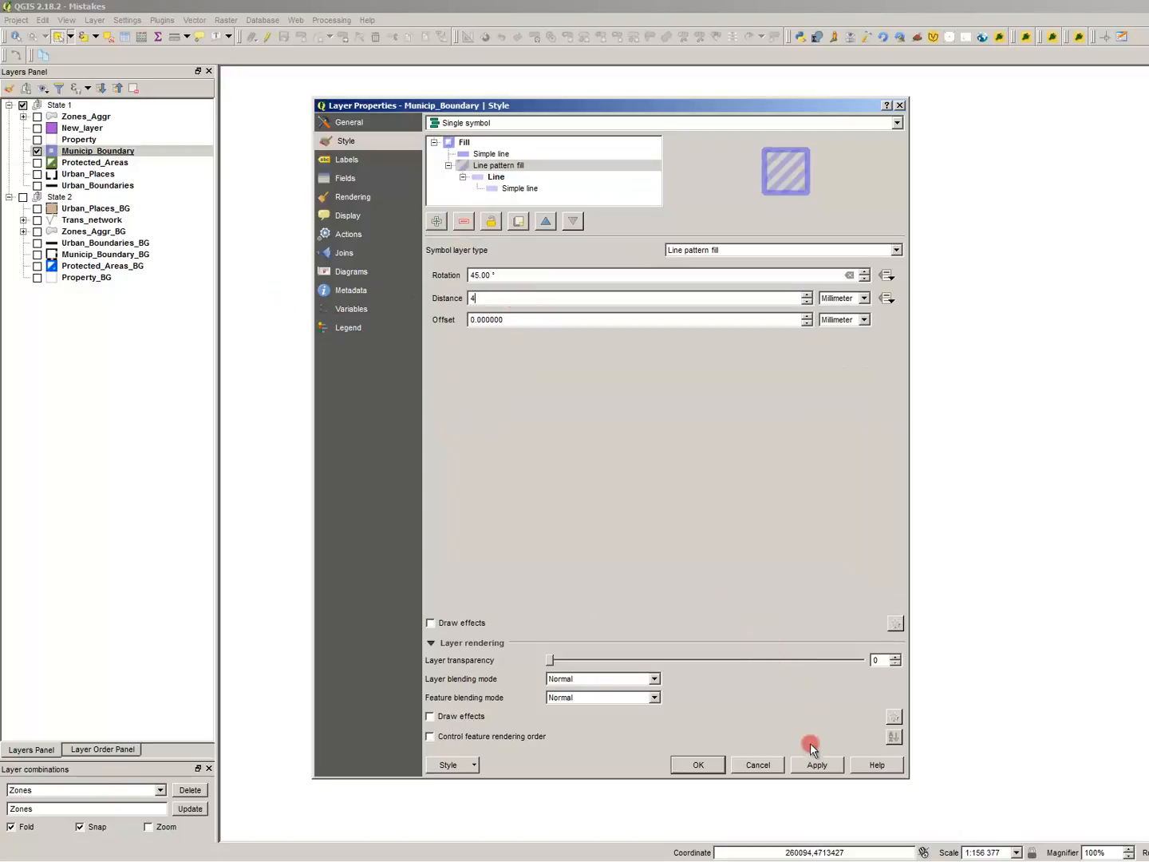
{"action": "left_click", "coordinate": [812, 764]}
{"action": "left_click", "coordinate": [694, 766]}
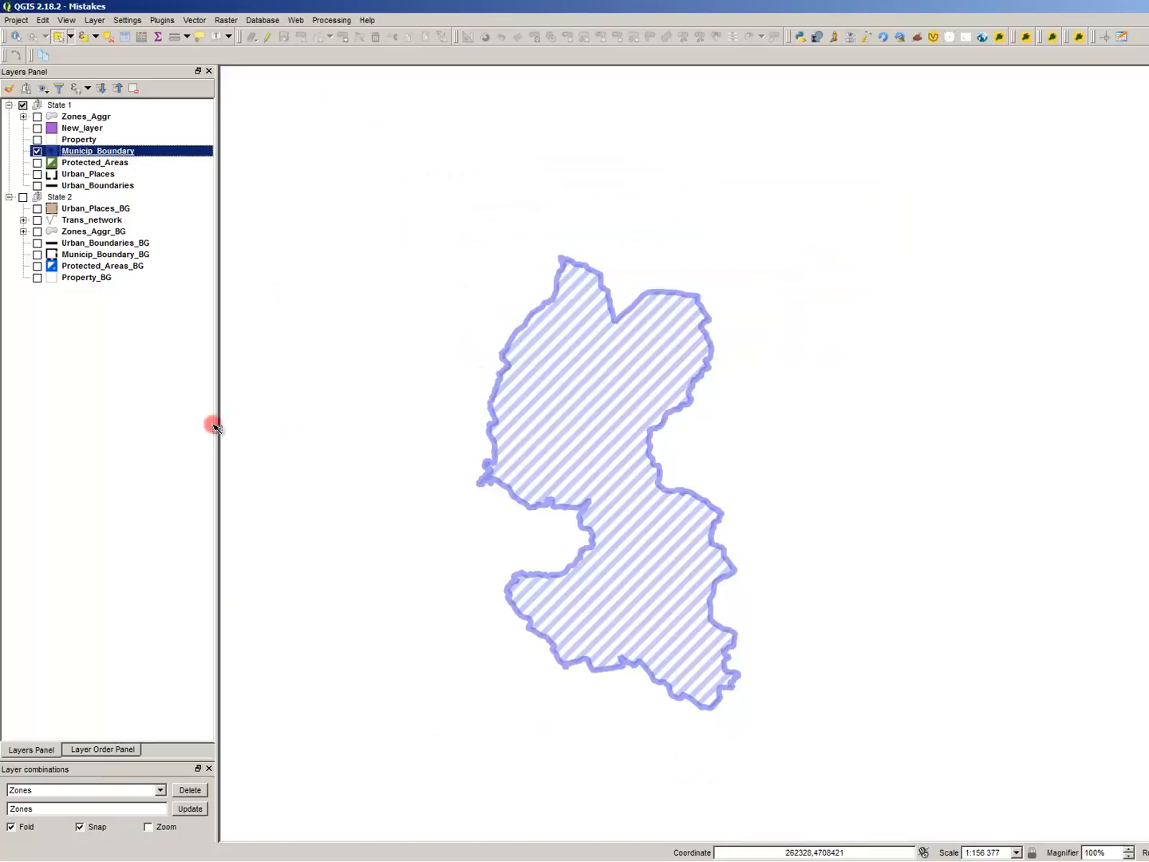
- Load the obshtinska_granica_25.qml style file onto the Municip_Boundary layer and apply it
{"action": "double_click", "coordinate": [100, 151]}
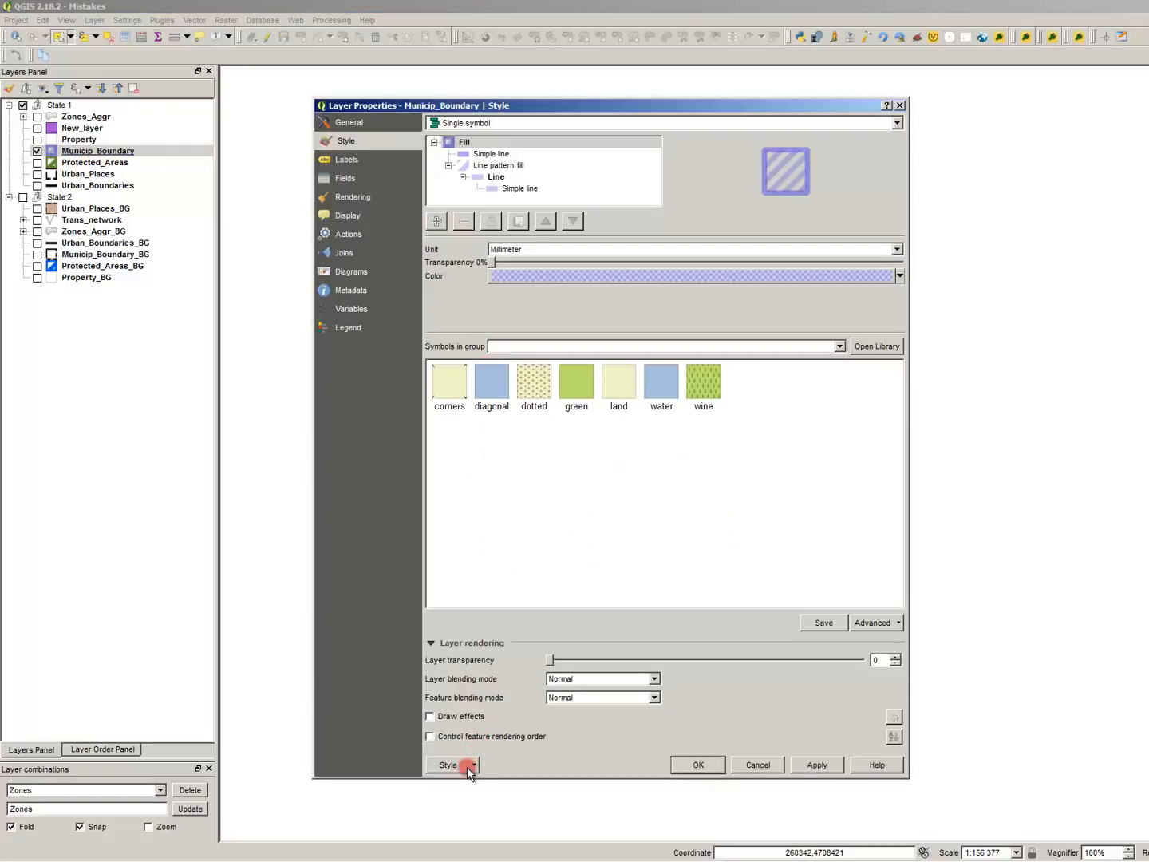
{"action": "left_click", "coordinate": [469, 766]}
{"action": "left_click", "coordinate": [476, 639]}
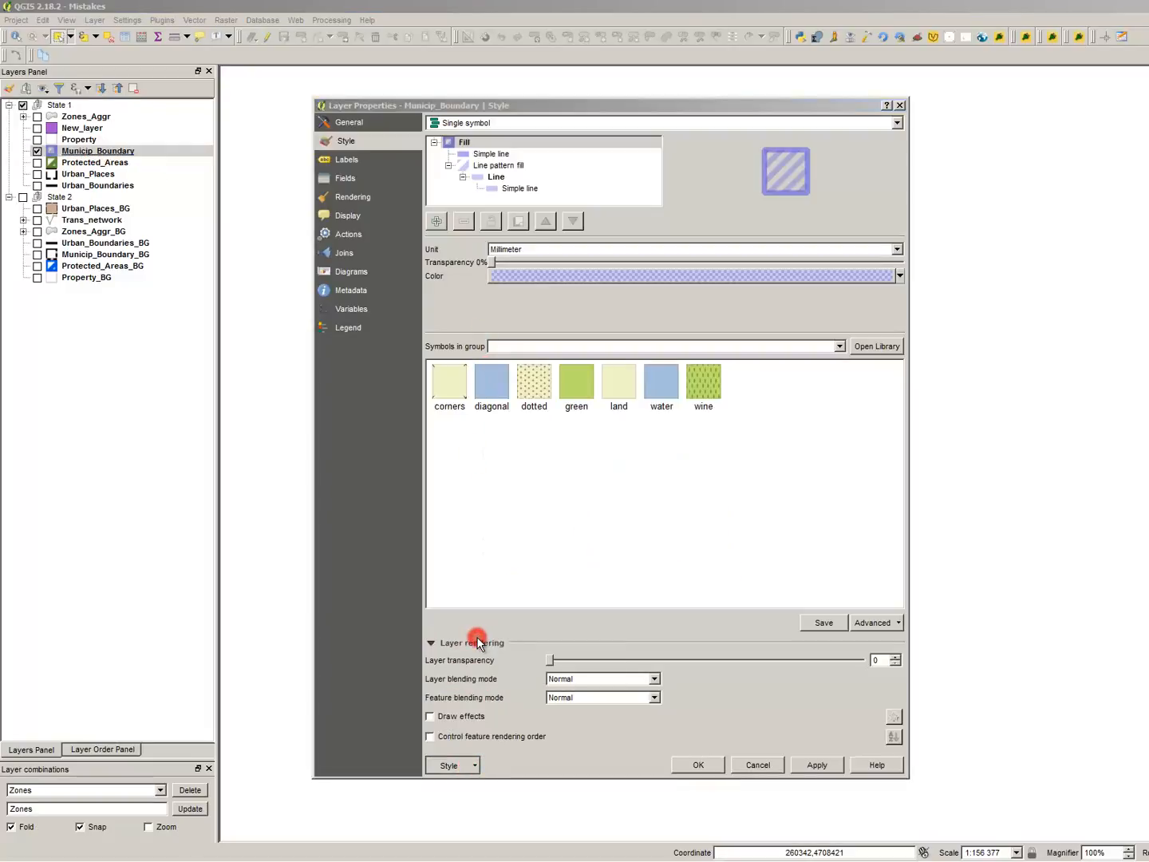
{"action": "left_click", "coordinate": [532, 433]}
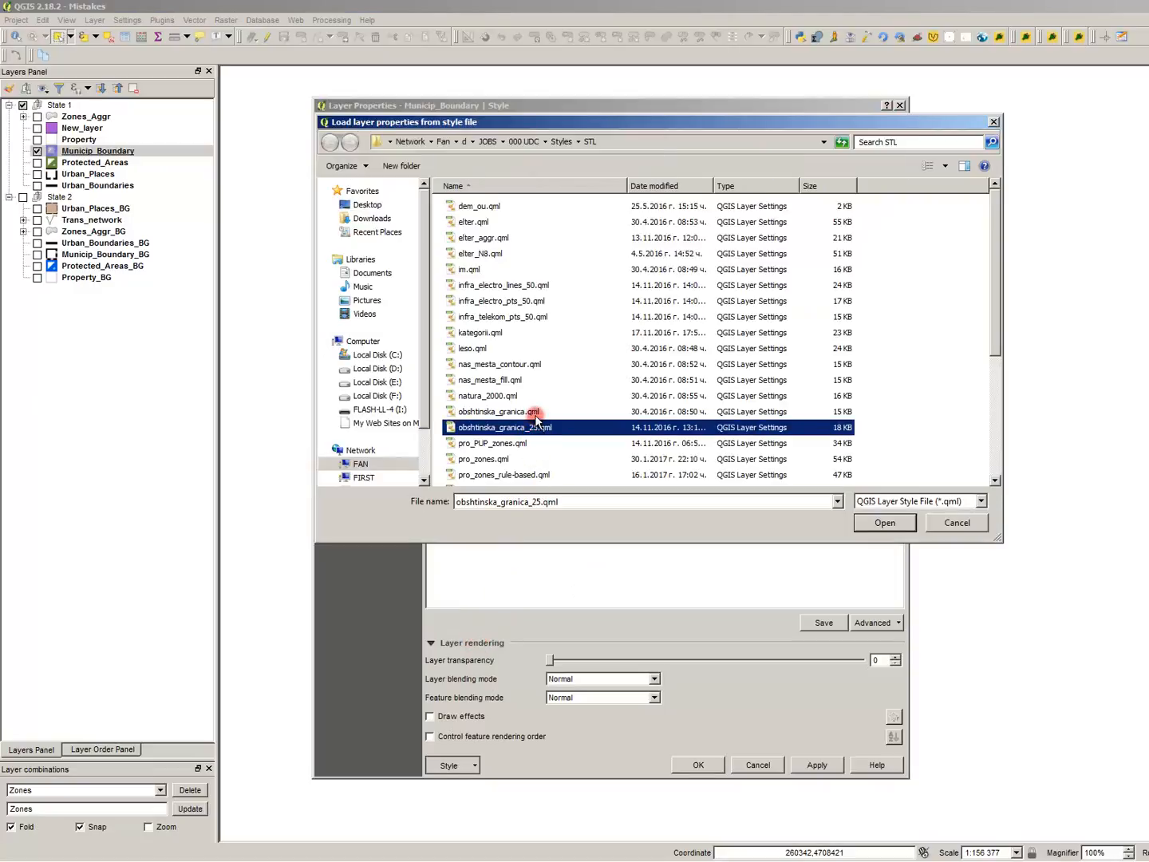
{"action": "double_click", "coordinate": [531, 431]}
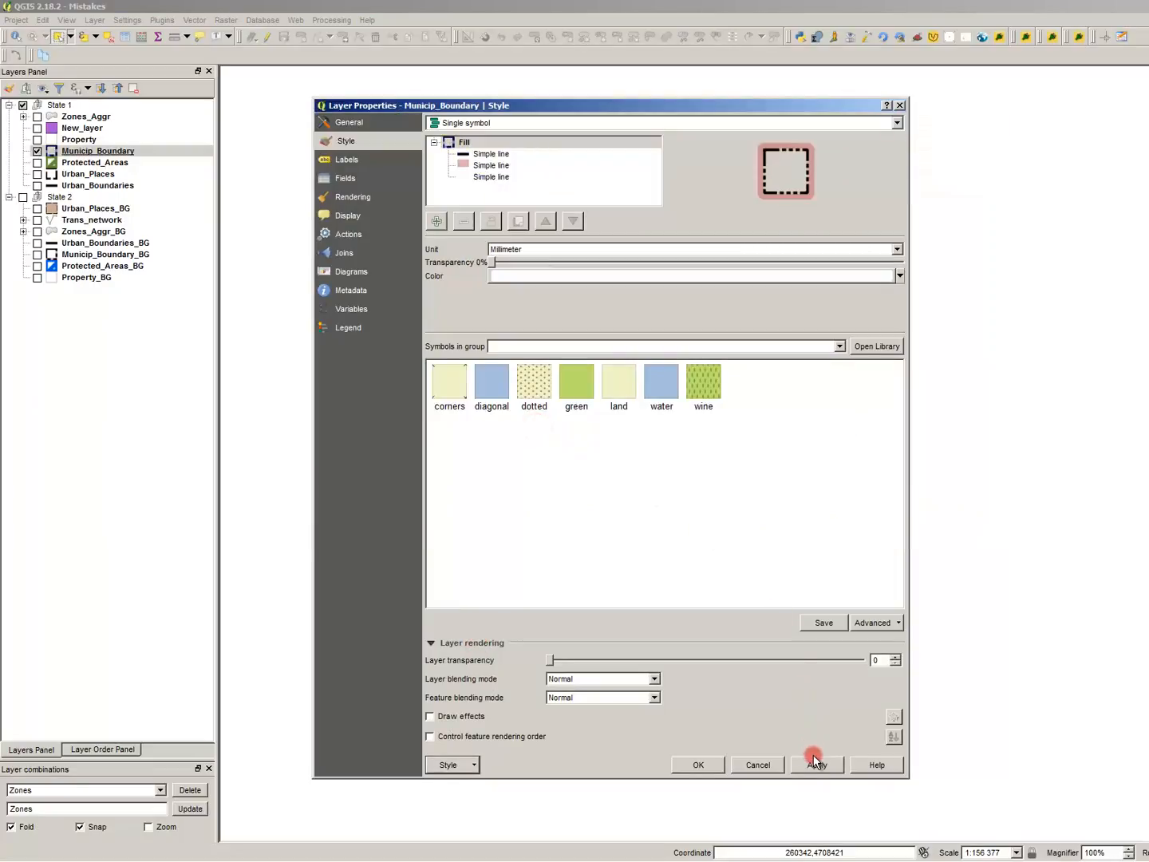
{"action": "left_click", "coordinate": [691, 765]}
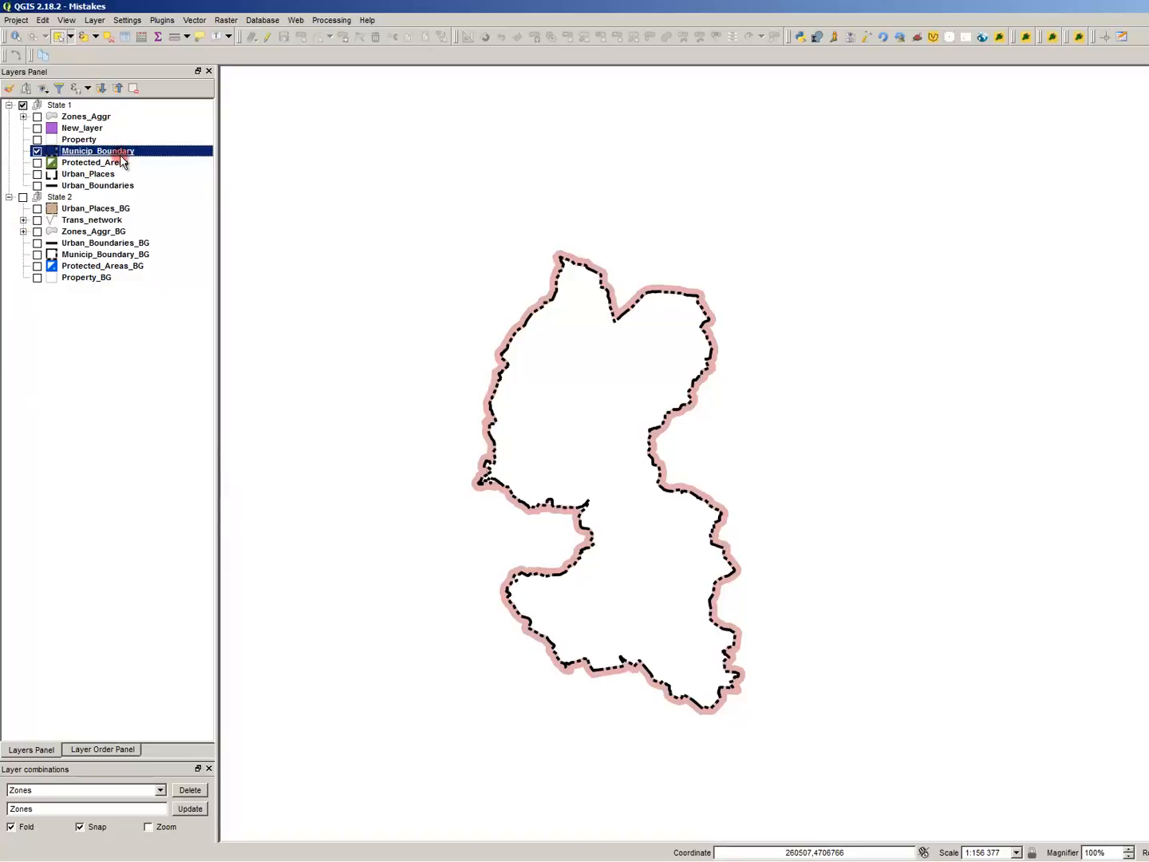
- Show the Urban_Places layer of the State 1 group on the map and select the Protected_Areas layer
{"action": "left_click", "coordinate": [37, 174]}
{"action": "left_click", "coordinate": [82, 164]}
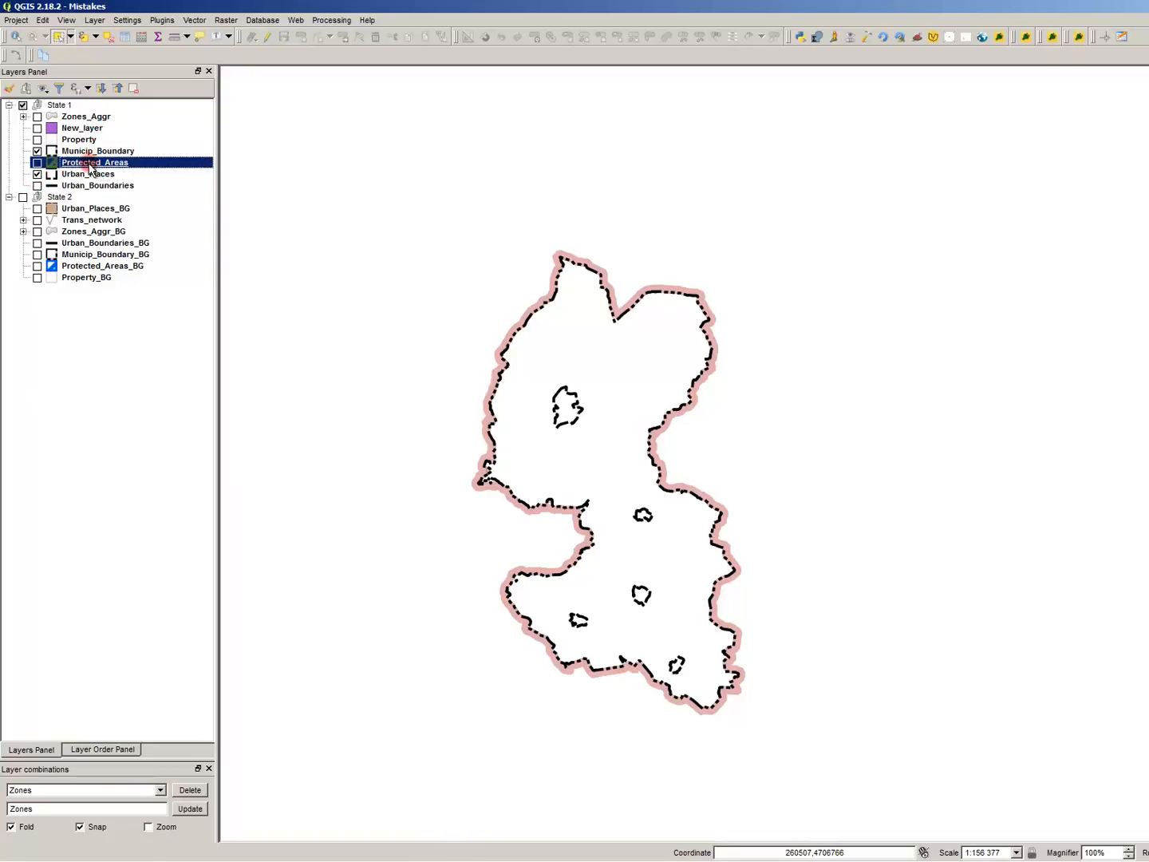
- Copy the style of the Urban_Places_BG layer onto the Urban_Places layer of the State 1 group
{"action": "left_click", "coordinate": [92, 174]}
{"action": "left_click", "coordinate": [88, 209]}
{"action": "left_click", "coordinate": [94, 174]}
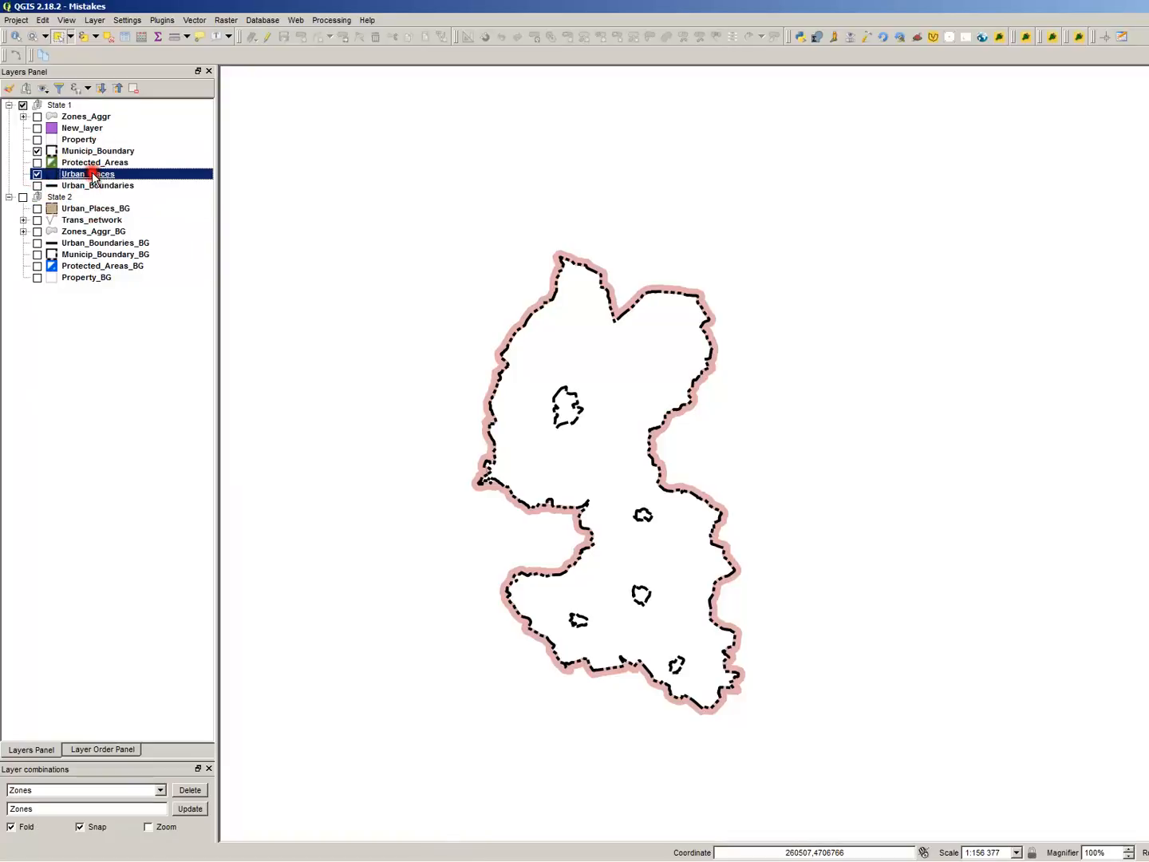
{"action": "left_click", "coordinate": [123, 173]}
{"action": "scroll", "coordinate": [628, 425], "scroll_direction": "up", "scroll_amount": 1}
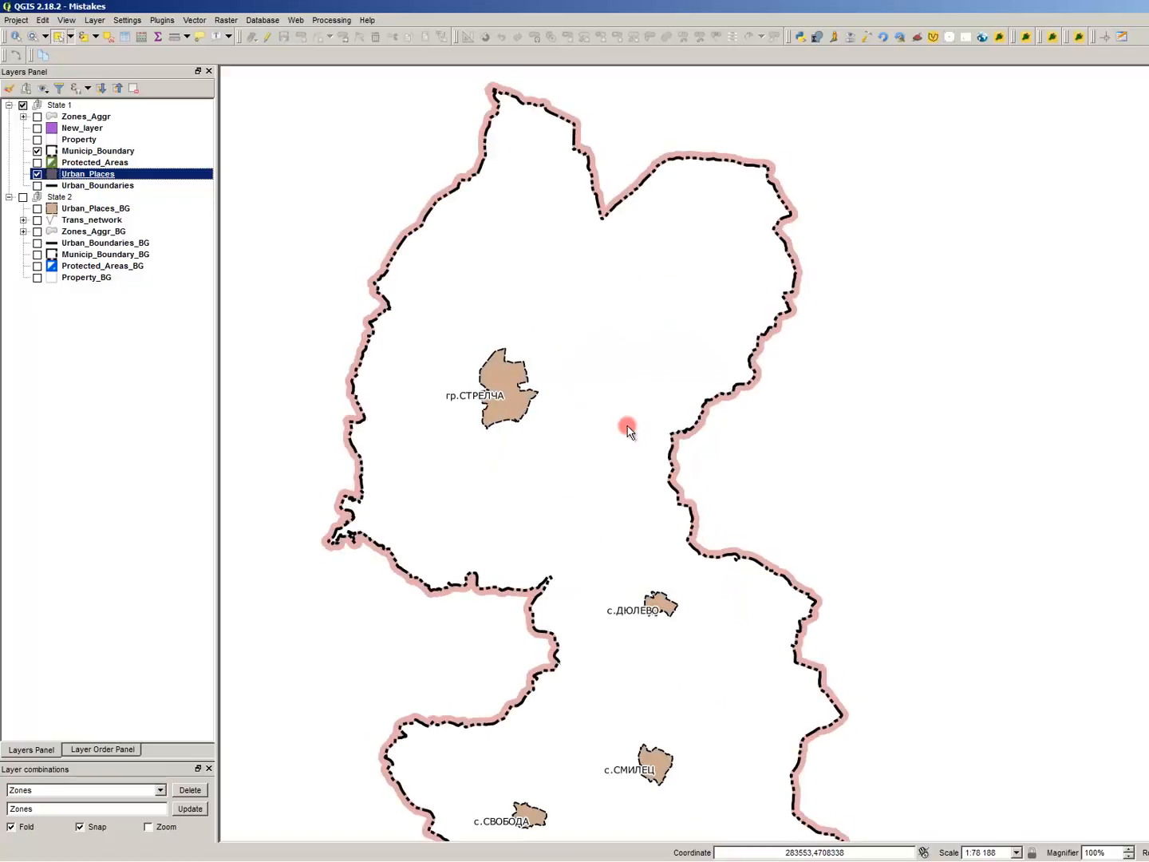
- Set up an AutoCAD DXF export of the Municip_Boundary layer without adding the saved file to the map
{"action": "right_click", "coordinate": [104, 151]}
{"action": "left_click", "coordinate": [148, 306]}
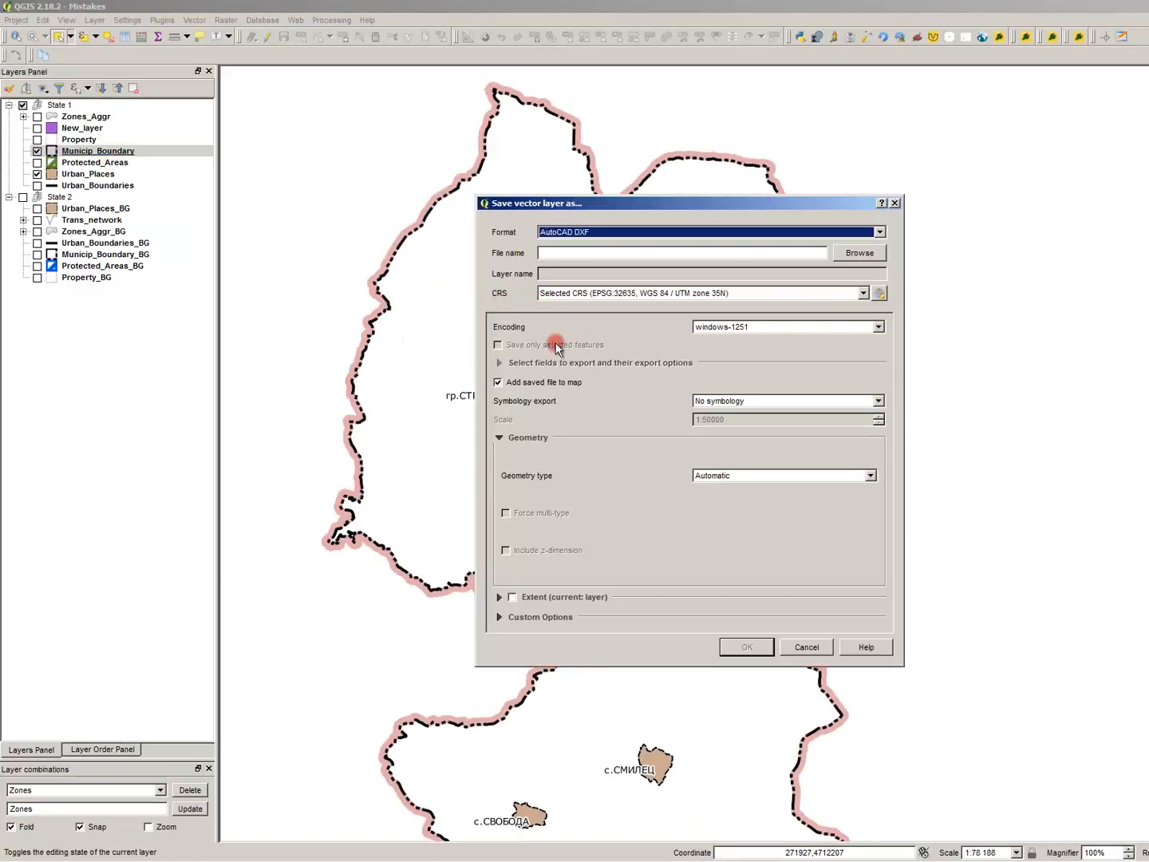
{"action": "left_click", "coordinate": [533, 384]}
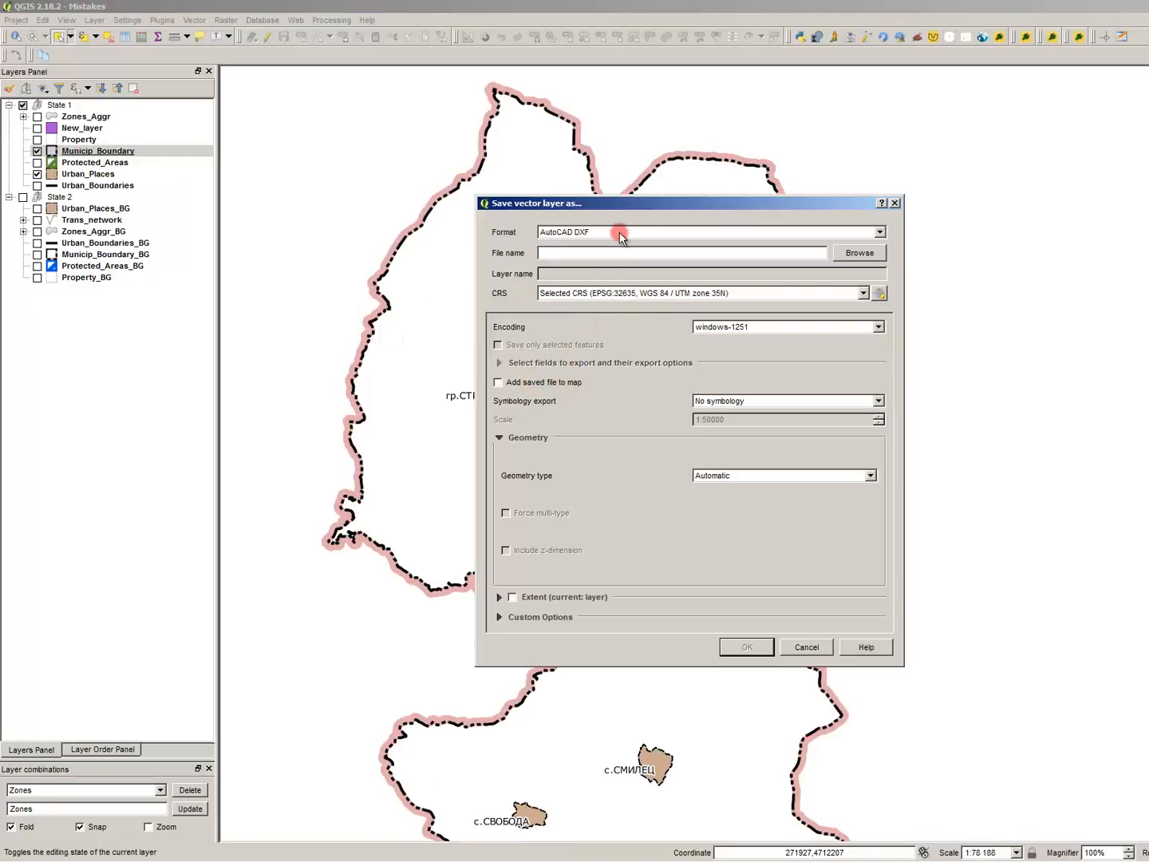
{"action": "left_click", "coordinate": [621, 232]}
{"action": "left_click", "coordinate": [604, 255]}
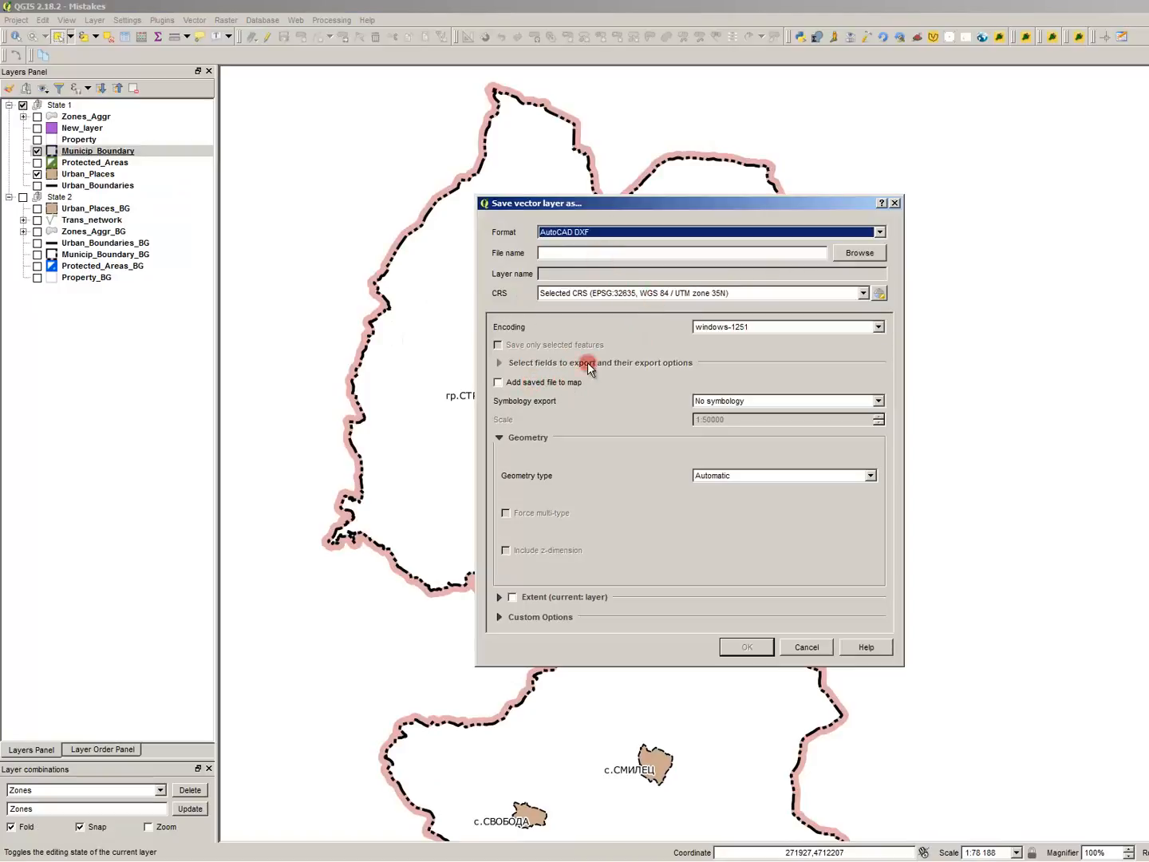
- Export the boundary over the existing Municipality.dxf file in the D:/UDC/Mistakes/DXF folder
{"action": "left_click", "coordinate": [850, 254]}
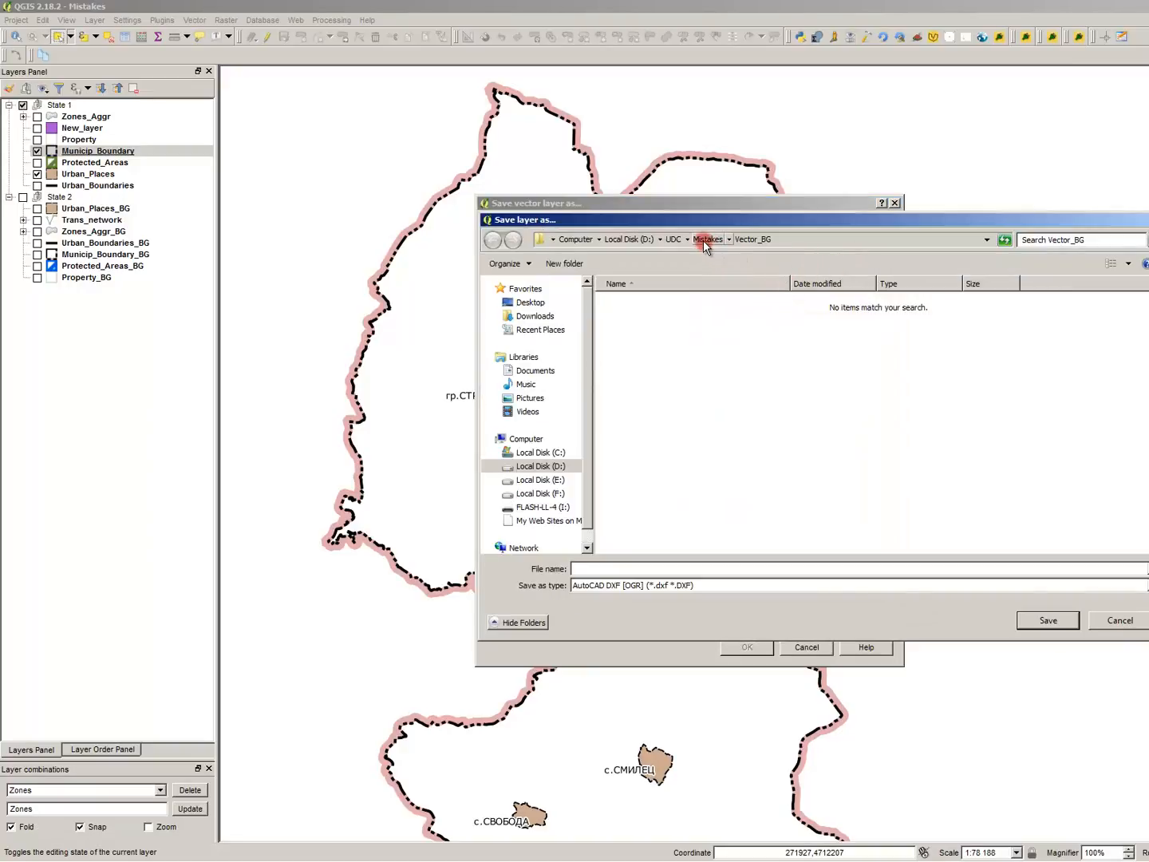
{"action": "left_click", "coordinate": [703, 239]}
{"action": "left_click", "coordinate": [672, 304]}
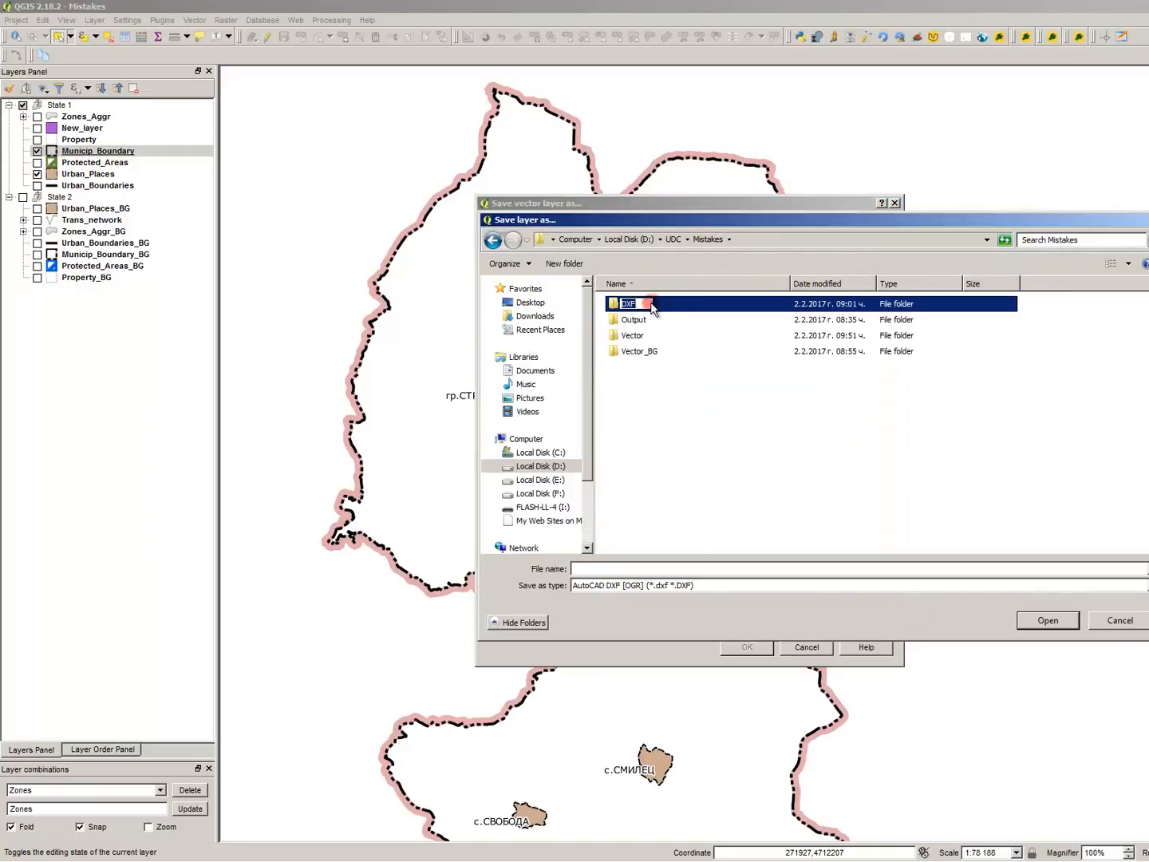
{"action": "left_click", "coordinate": [638, 319]}
{"action": "double_click", "coordinate": [640, 305]}
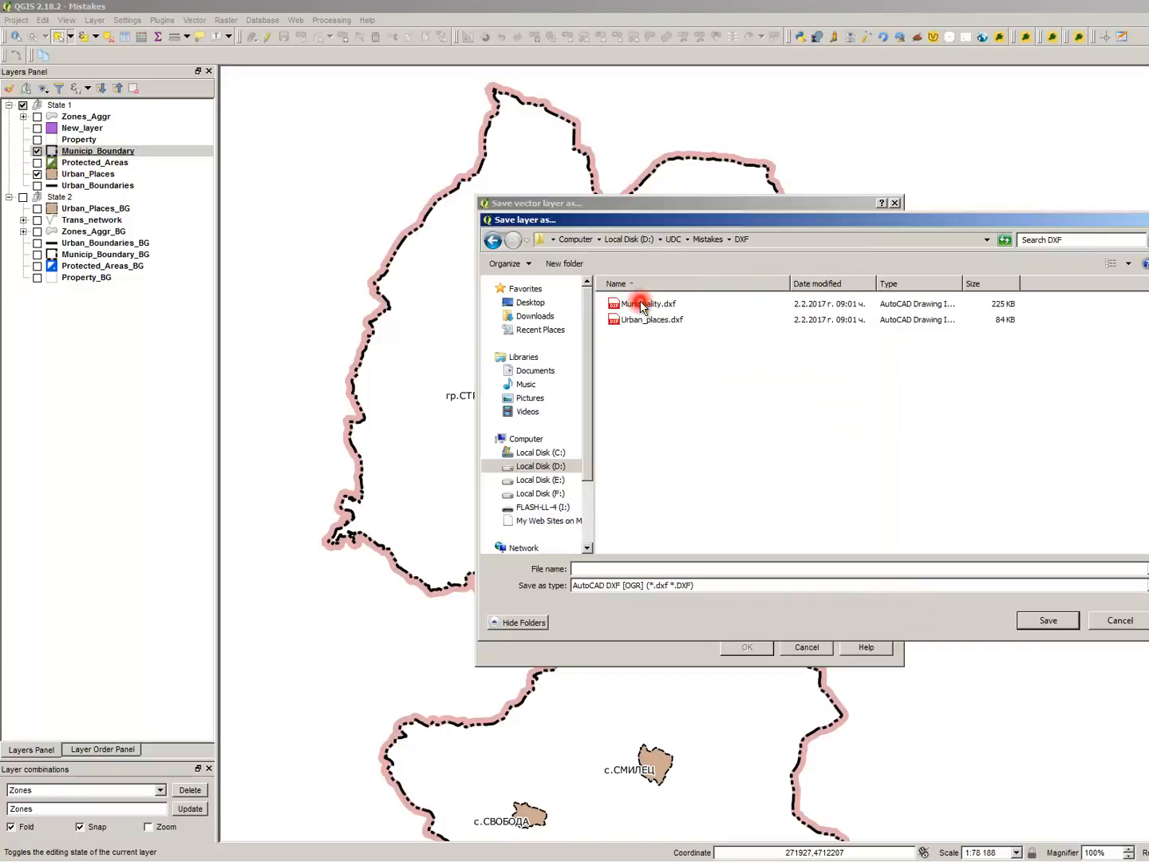
{"action": "double_click", "coordinate": [629, 302]}
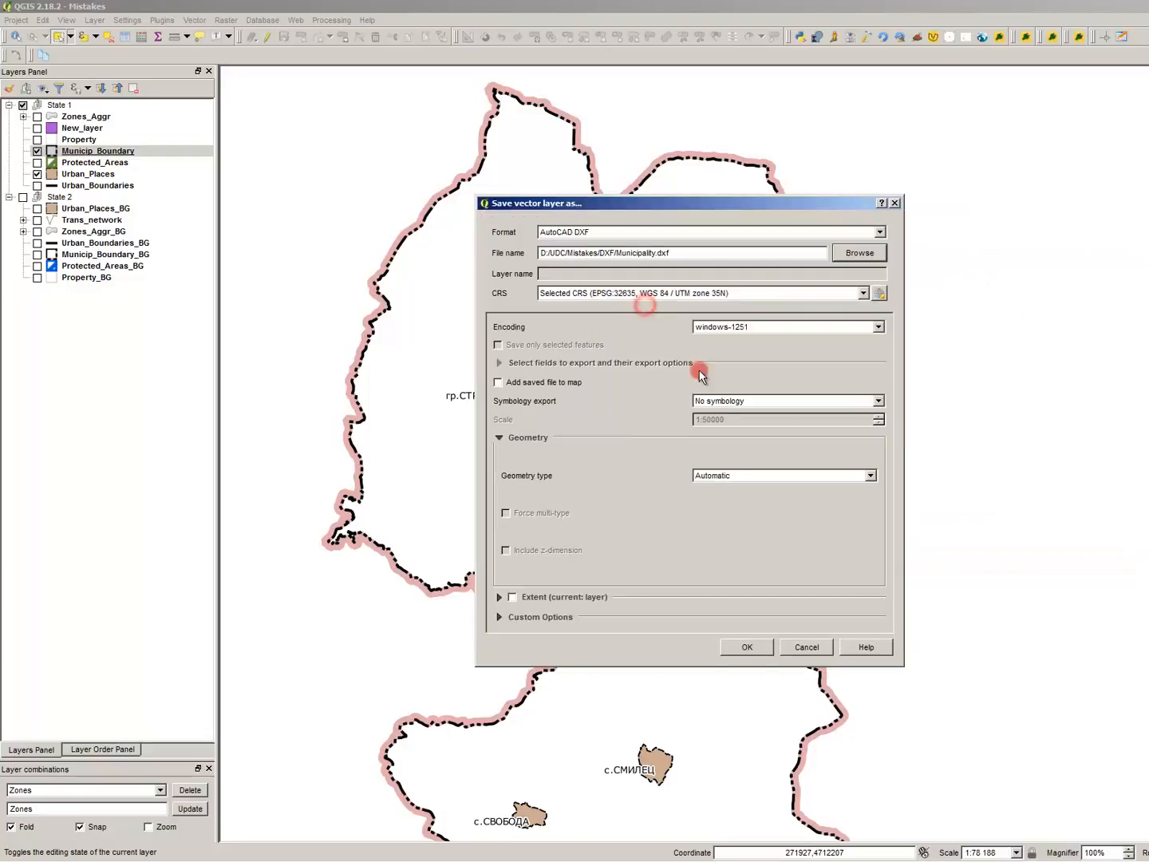
{"action": "left_click", "coordinate": [740, 640]}
{"action": "left_click", "coordinate": [738, 453]}
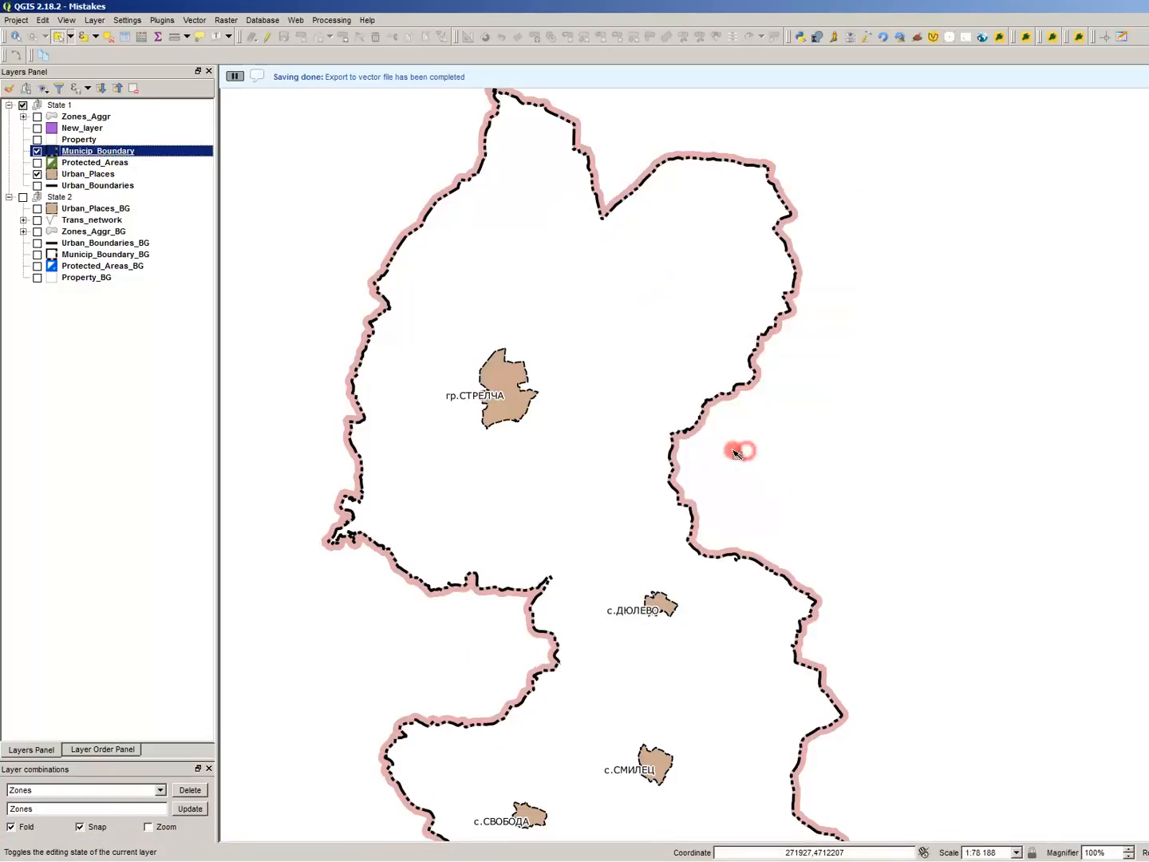
- Export the Urban_Places layer of the State 1 group as AutoCAD DXF over the existing Urban_places.dxf file
{"action": "left_click", "coordinate": [88, 174]}
{"action": "right_click", "coordinate": [110, 176]}
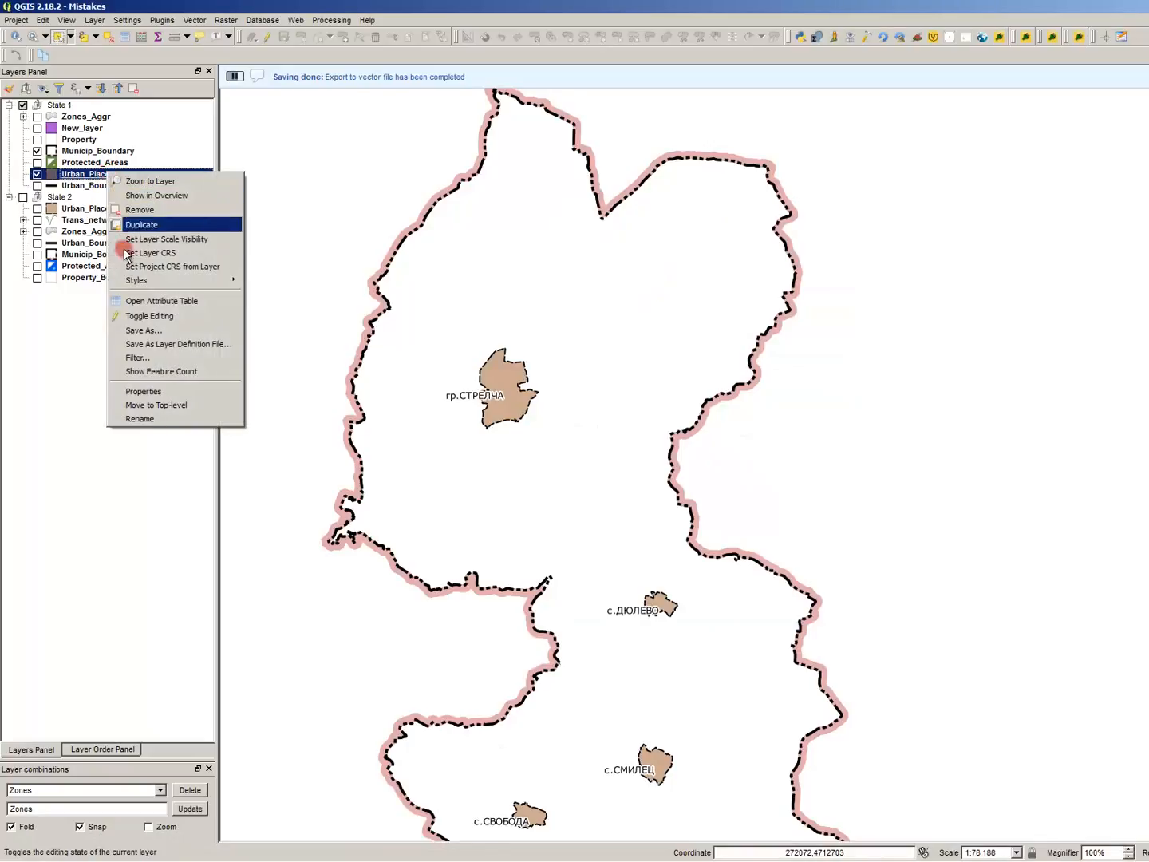
{"action": "left_click", "coordinate": [154, 326]}
{"action": "left_click", "coordinate": [498, 382]}
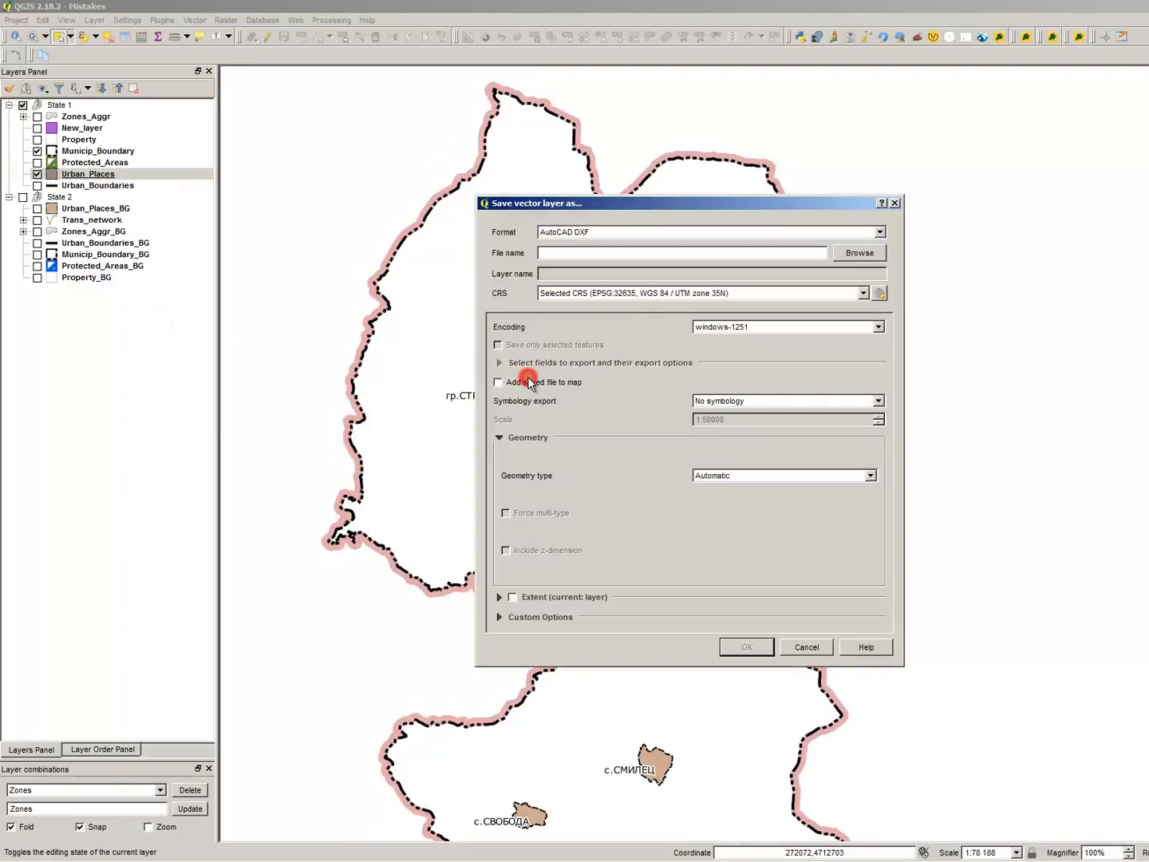
{"action": "left_click", "coordinate": [859, 253]}
{"action": "double_click", "coordinate": [645, 318]}
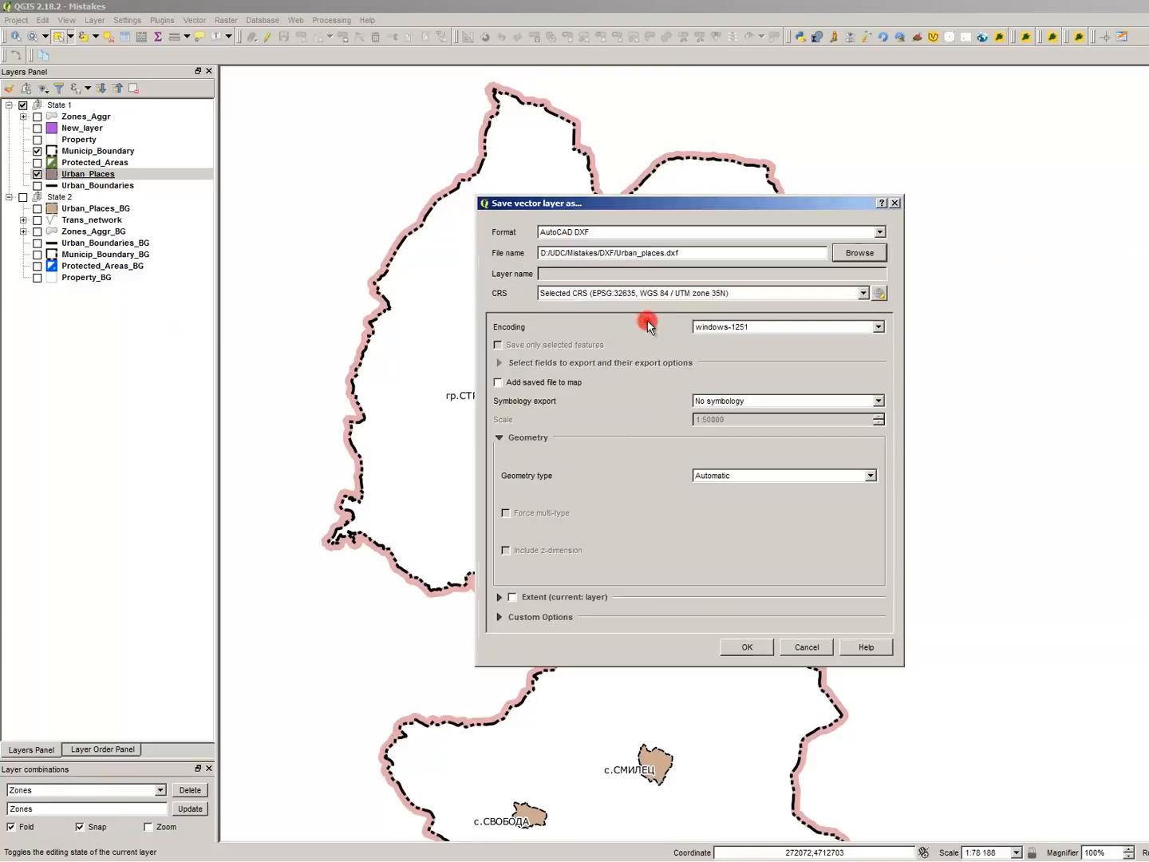
{"action": "left_click", "coordinate": [748, 647]}
{"action": "left_click", "coordinate": [746, 453]}
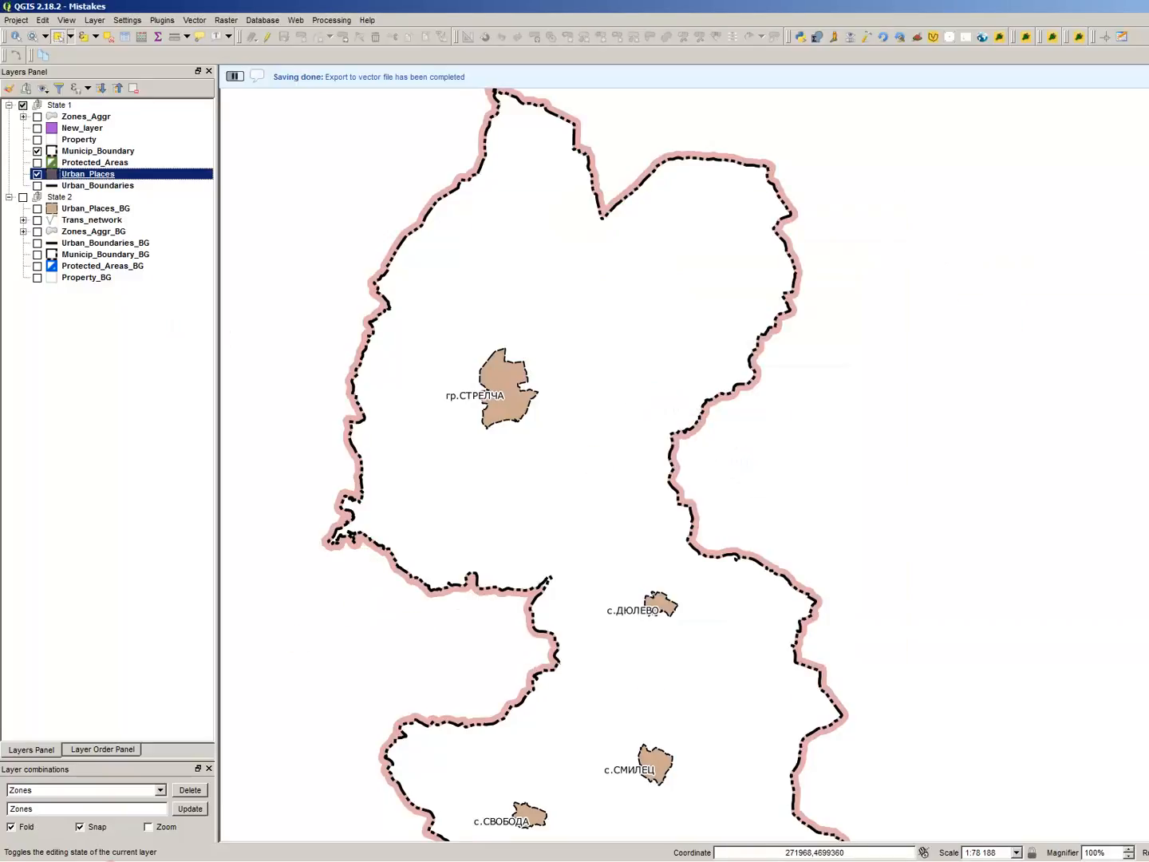
- Start AutoCAD 2013 with a new drawing from scratch using the metric defaults
{"action": "left_click", "coordinate": [16, 847]}
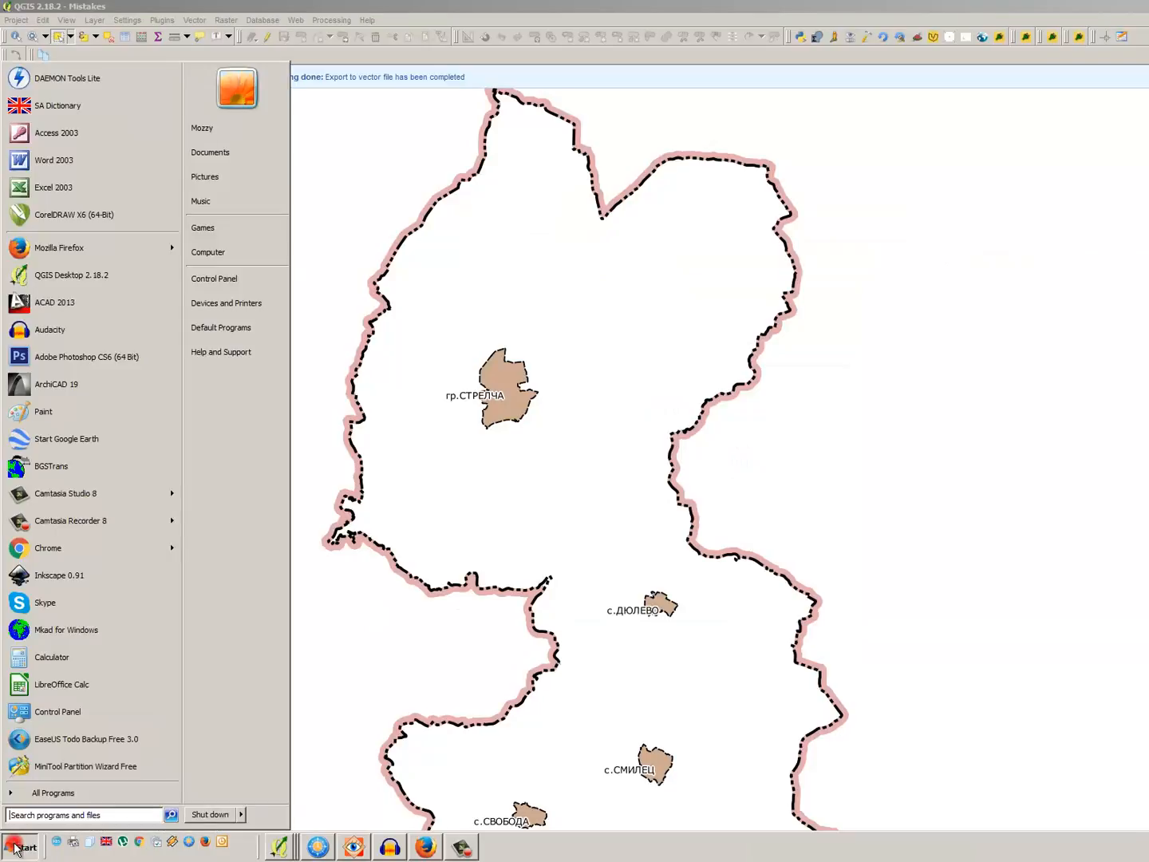
{"action": "left_click", "coordinate": [86, 305]}
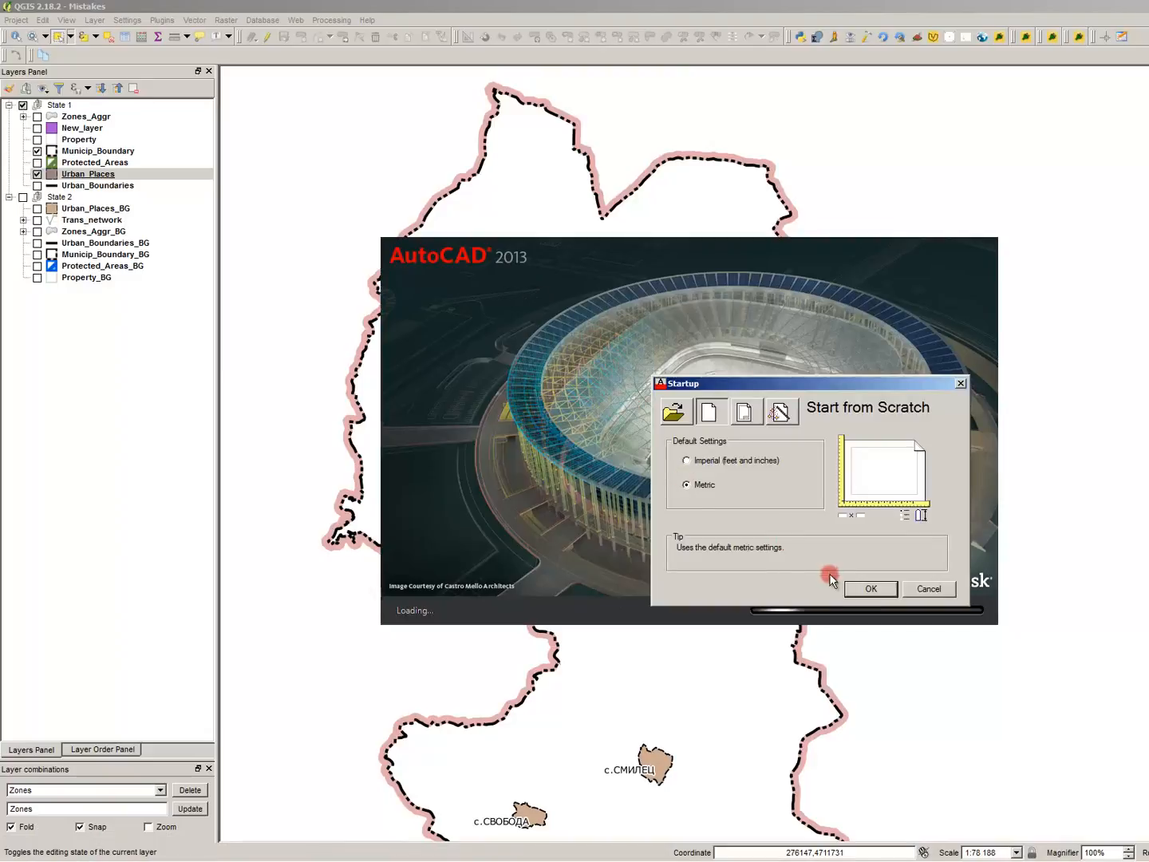
{"action": "left_click", "coordinate": [869, 590]}
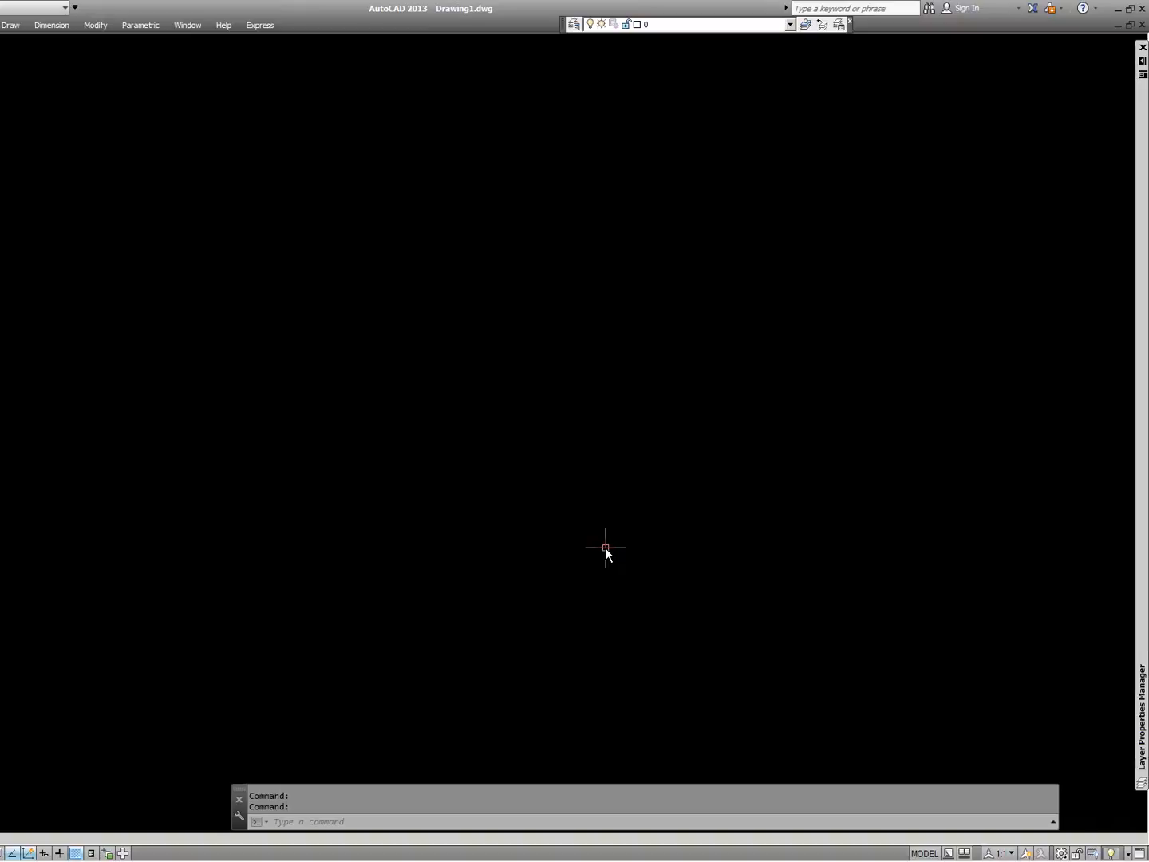
{"action": "left_click", "coordinate": [432, 505]}
{"action": "left_click", "coordinate": [266, 431]}
{"action": "left_click", "coordinate": [102, 242]}
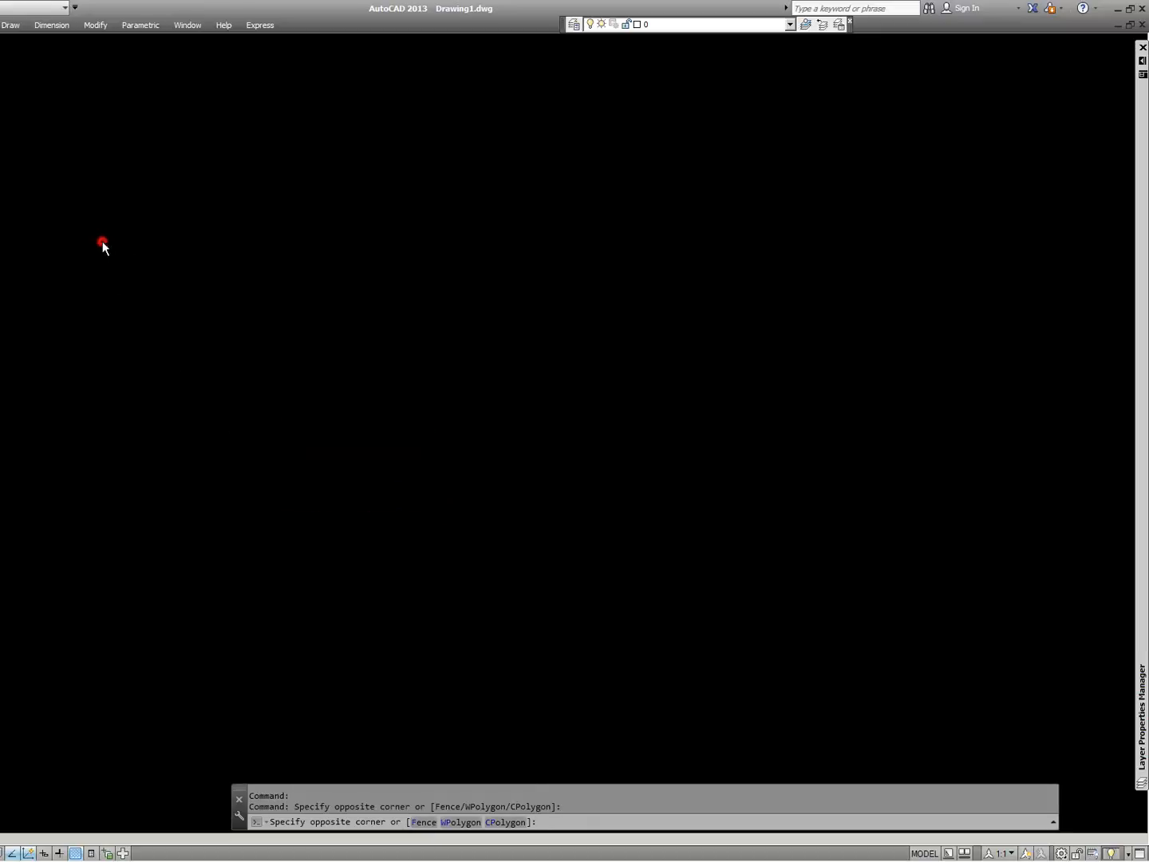
{"action": "left_click", "coordinate": [231, 455]}
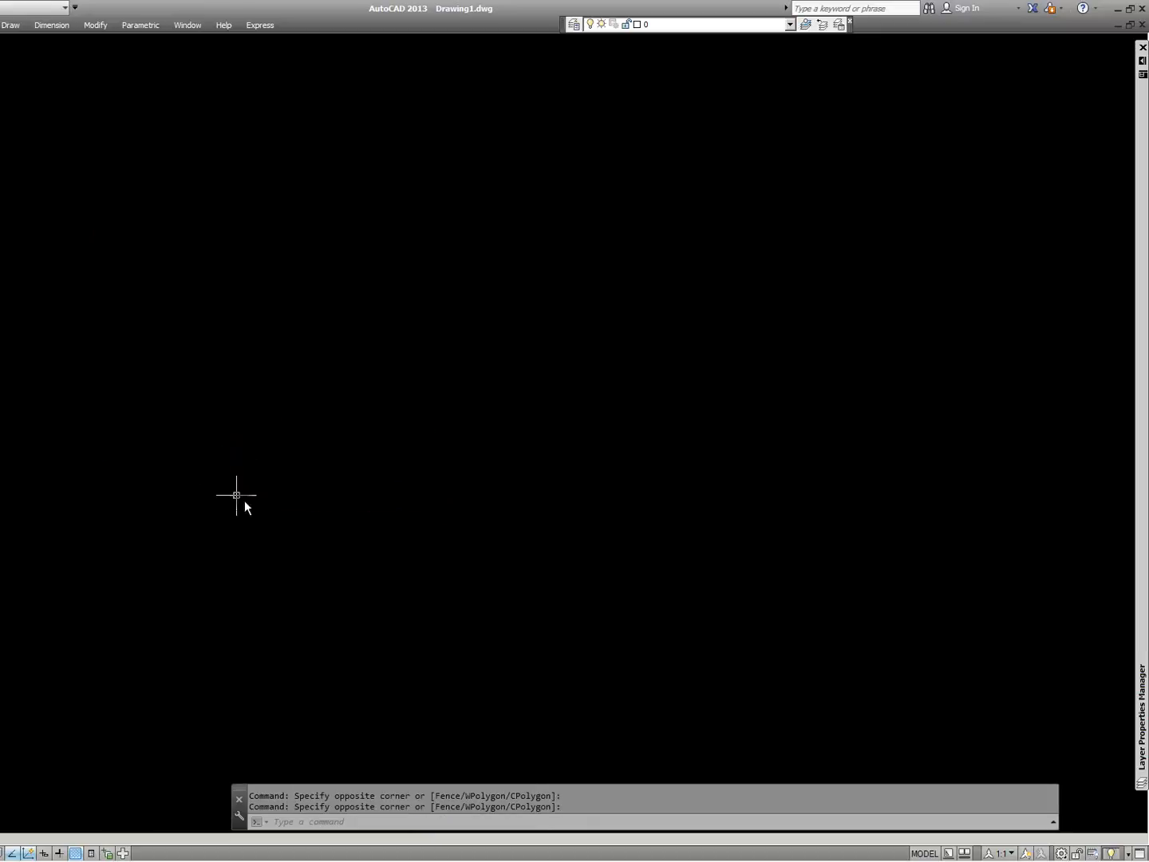
{"action": "left_click", "coordinate": [367, 536]}
{"action": "left_click", "coordinate": [230, 332]}
{"action": "left_click", "coordinate": [188, 254]}
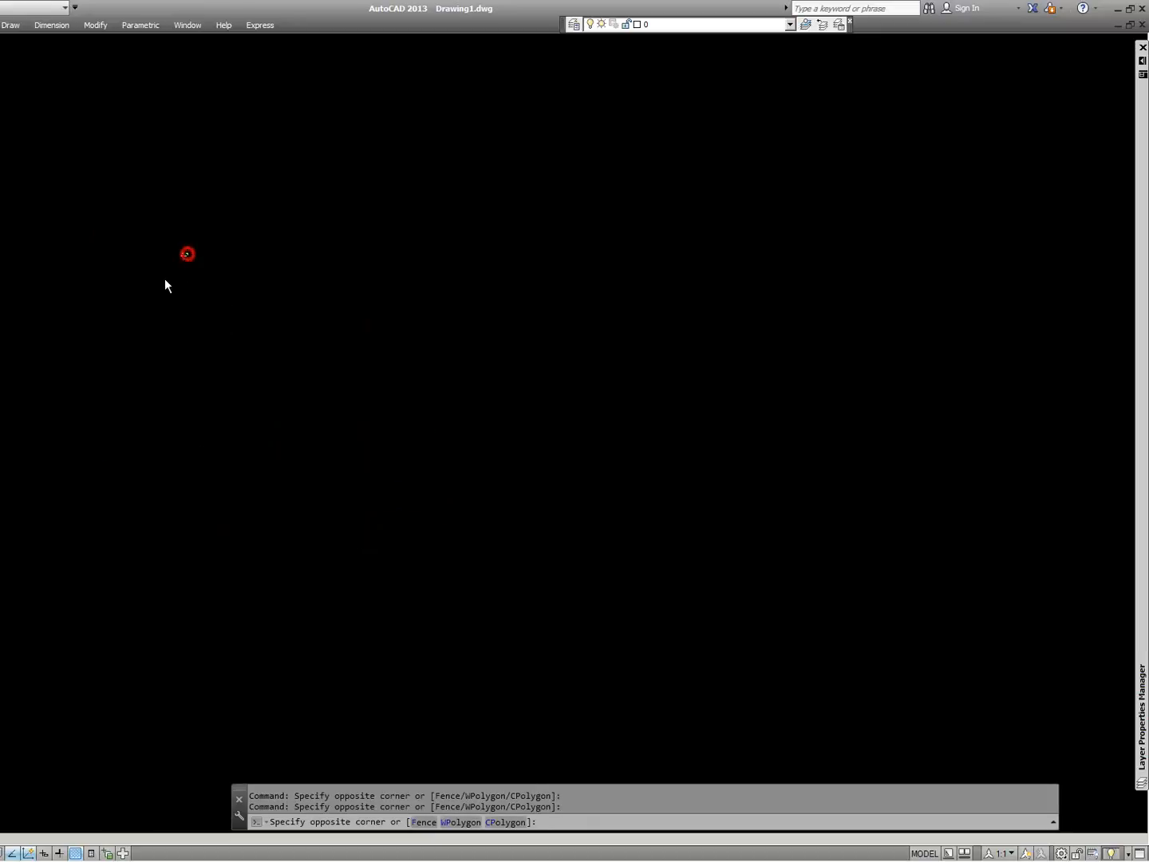
{"action": "left_click", "coordinate": [165, 279]}
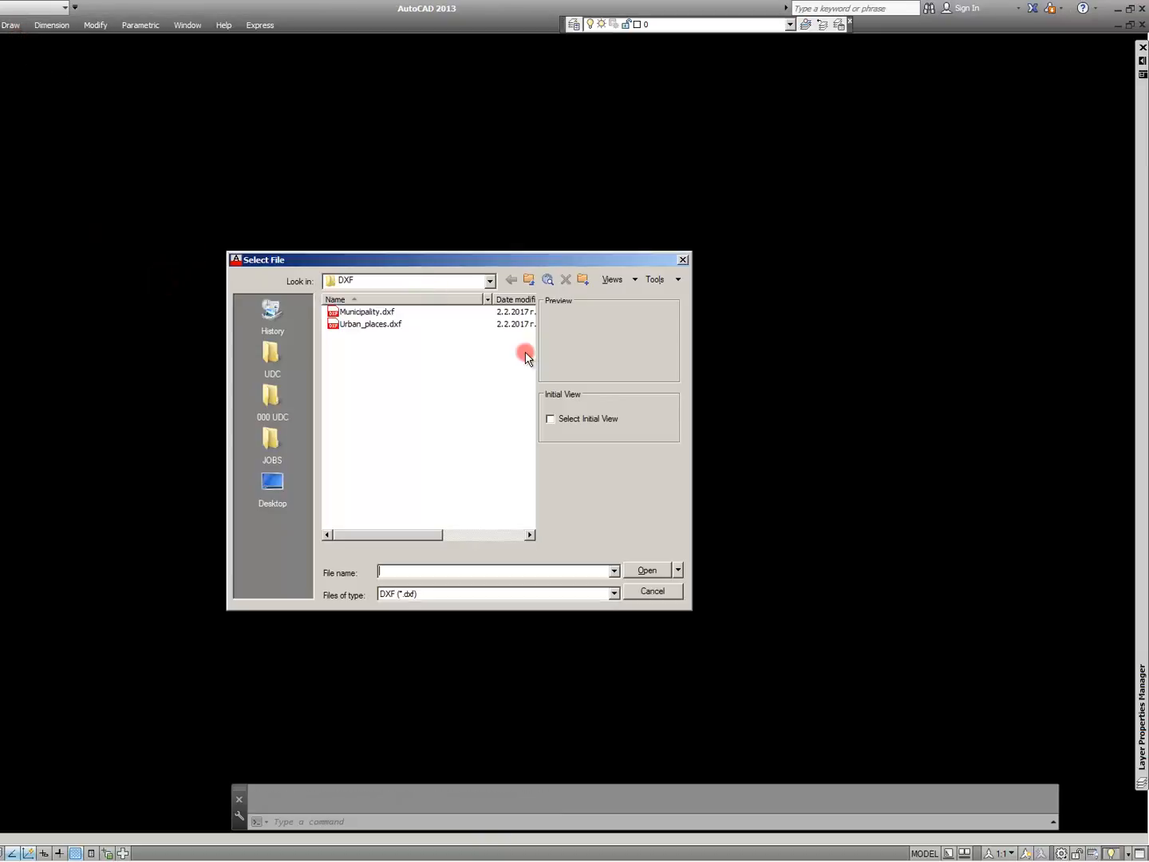
- Open Municipality.dxf and Urban_places.dxf together from the DXF folder
{"action": "left_click", "coordinate": [430, 312]}
{"action": "left_click", "coordinate": [429, 324], "text": "shift"}
{"action": "left_click", "coordinate": [650, 571]}
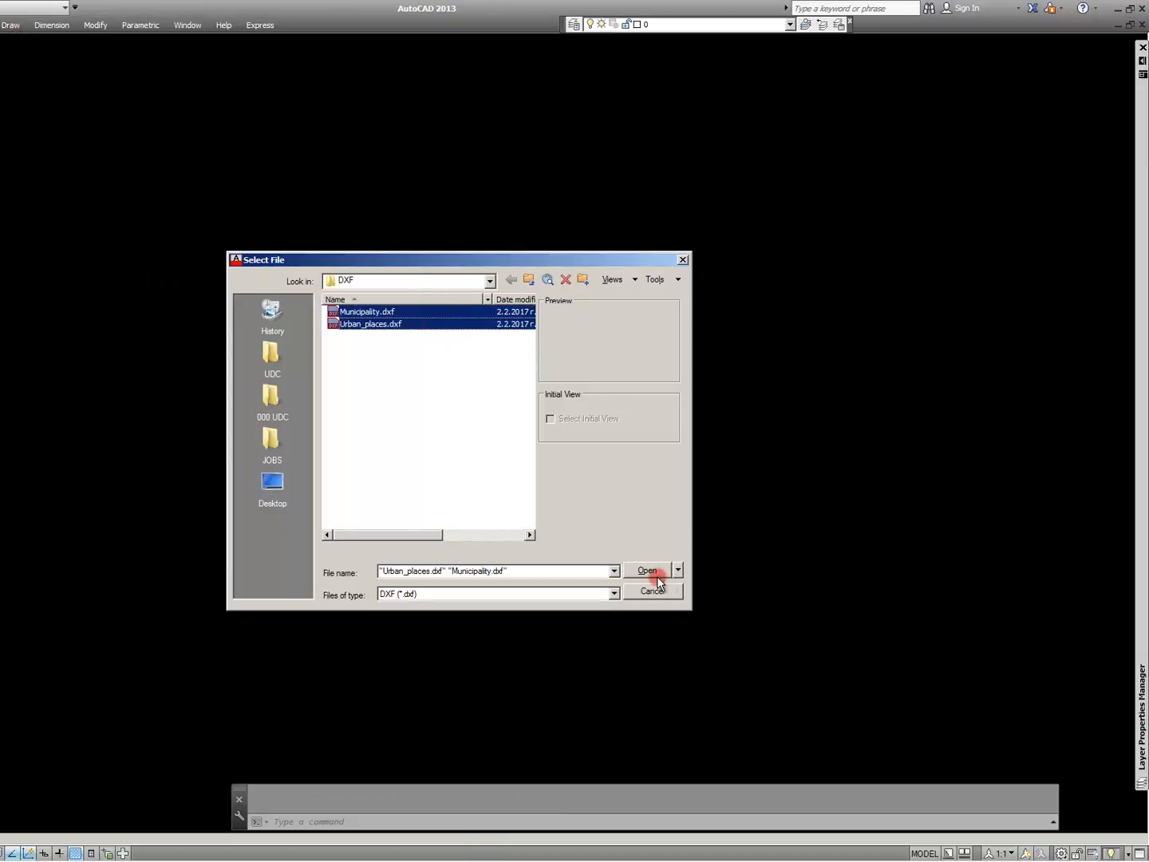
- Bring up the Municipality.dxf drawing and display its whole municipality polygon
{"action": "left_click", "coordinate": [154, 24]}
{"action": "left_click", "coordinate": [186, 25]}
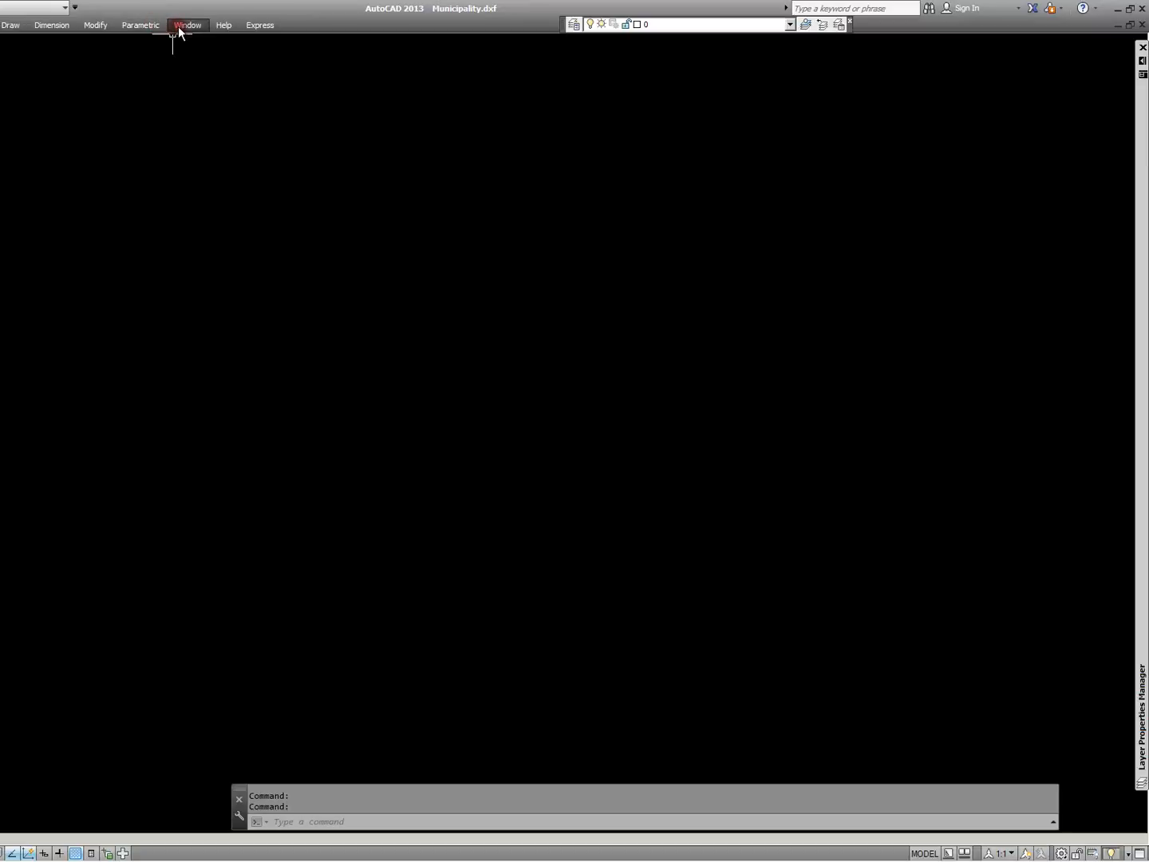
{"action": "left_click", "coordinate": [244, 192]}
{"action": "left_click", "coordinate": [261, 226]}
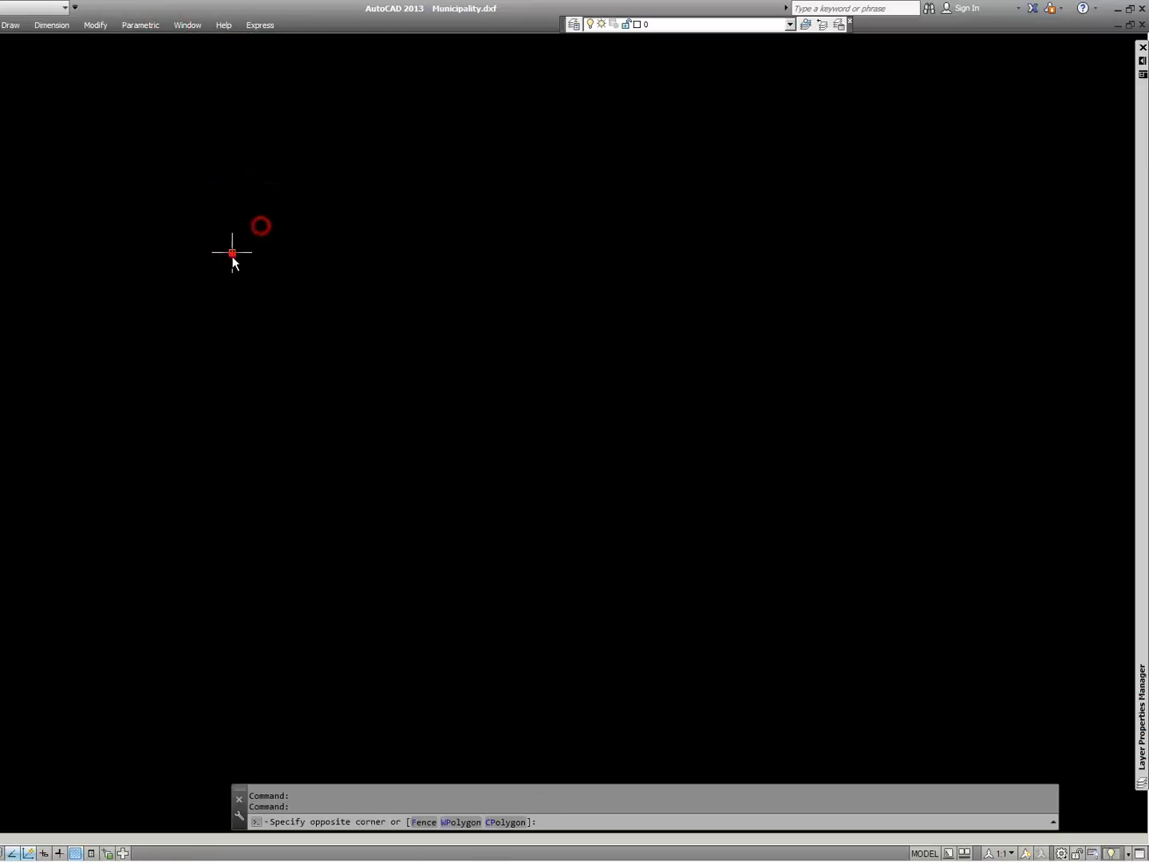
{"action": "left_click", "coordinate": [232, 254]}
{"action": "type", "text": "++"}
{"action": "key", "text": "Return"}
{"action": "scroll", "coordinate": [284, 262], "scroll_direction": "down", "scroll_amount": 2}
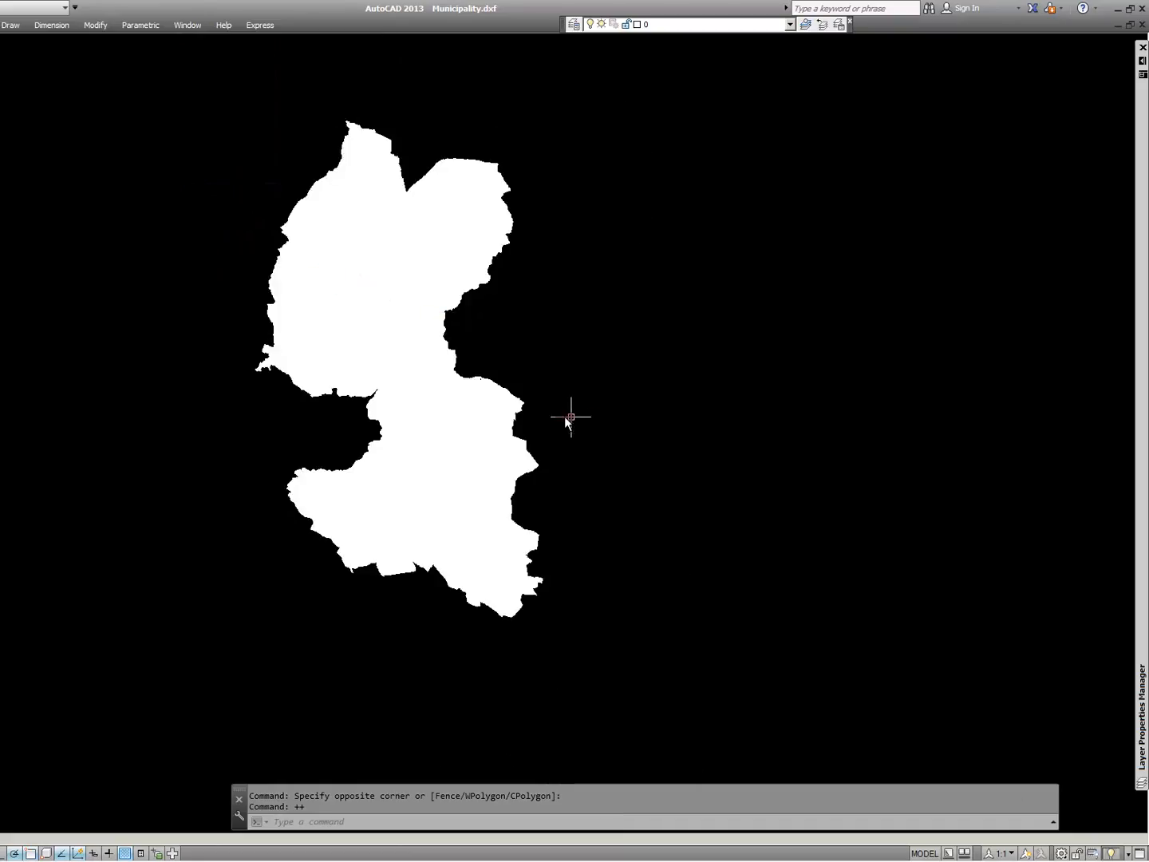
- Select the municipality polygon and create a new layer named municipality_fill
{"action": "left_click", "coordinate": [513, 398]}
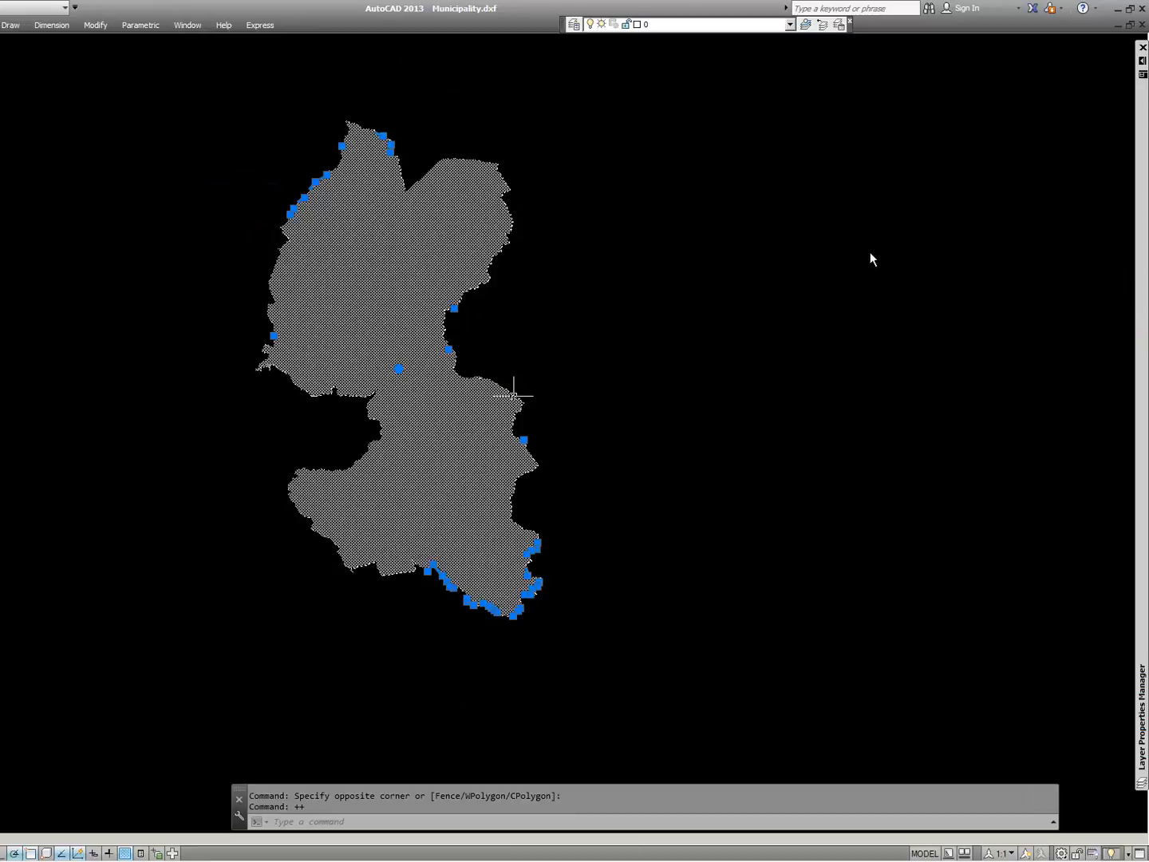
{"action": "left_click", "coordinate": [1142, 236]}
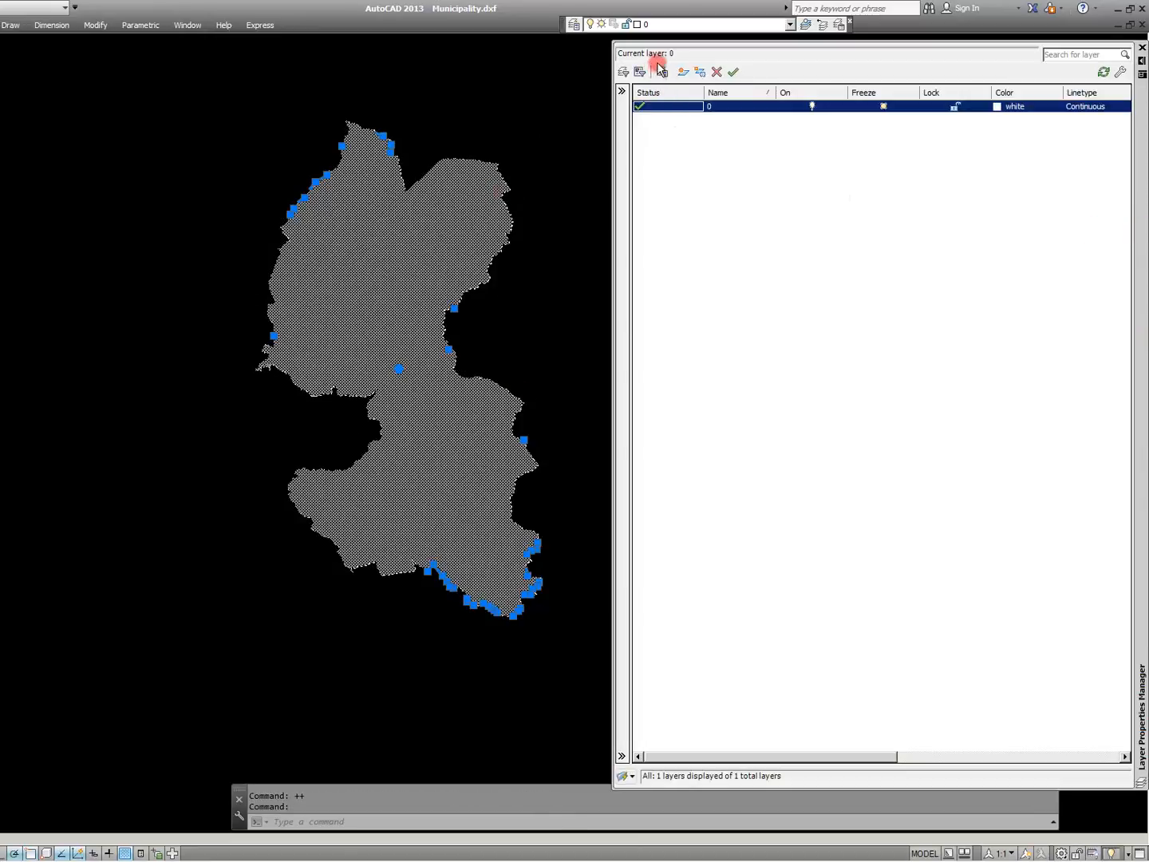
{"action": "left_click", "coordinate": [683, 72]}
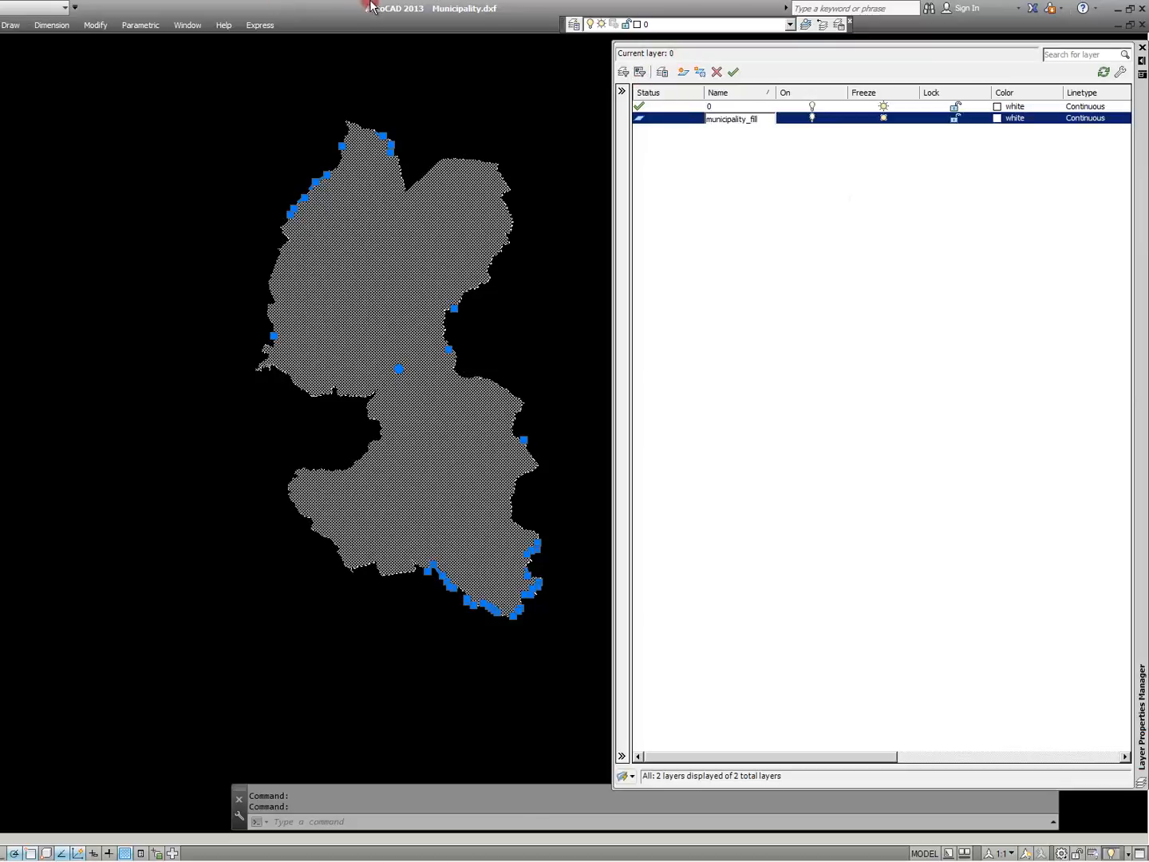
{"action": "left_click", "coordinate": [796, 290]}
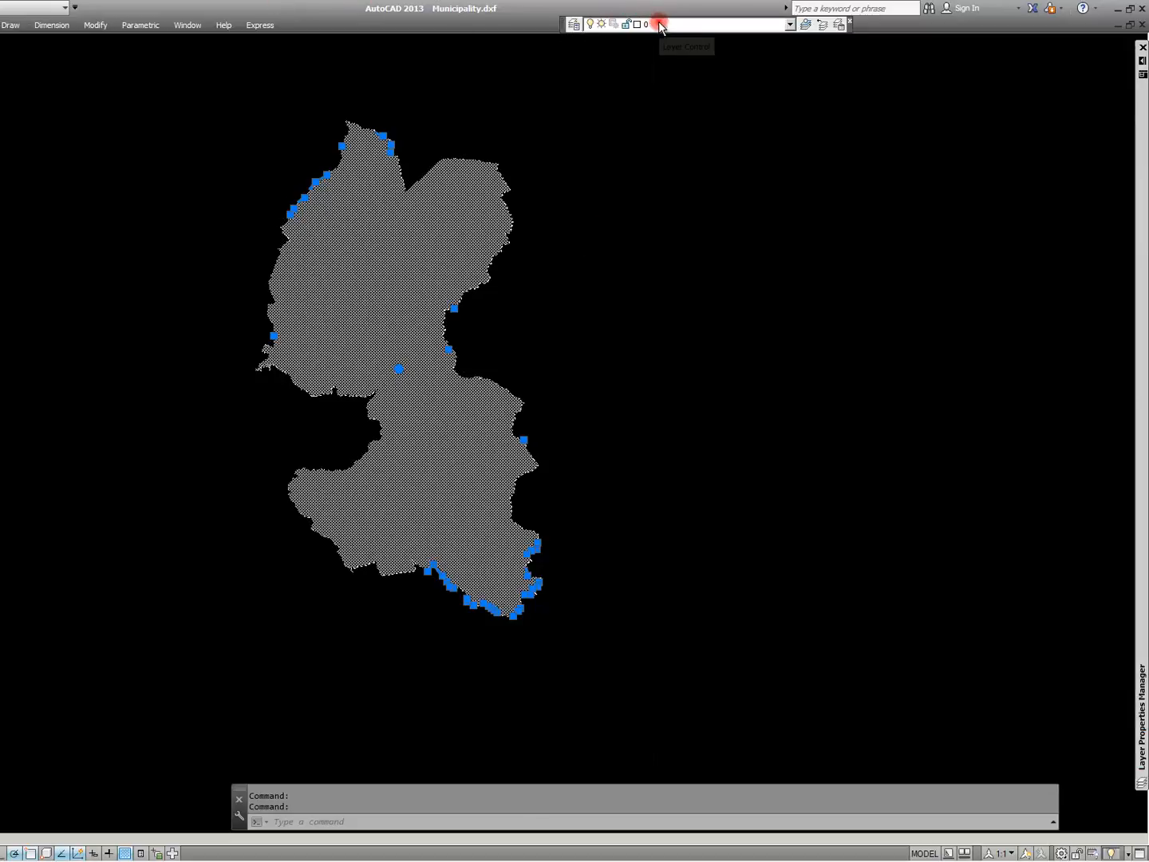
- Assign the selected municipality polygon to the municipality_fill layer and clear the selection
{"action": "left_click", "coordinate": [661, 24]}
{"action": "left_click", "coordinate": [677, 49]}
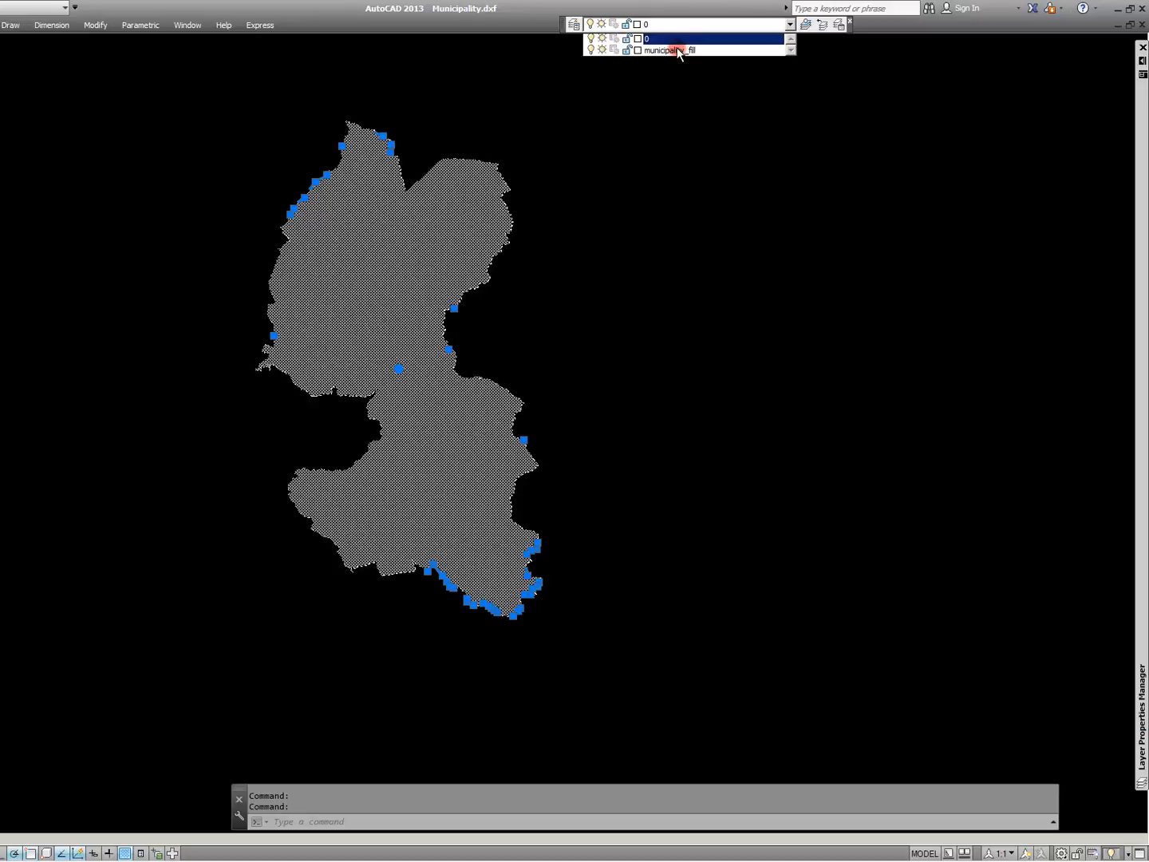
{"action": "left_click", "coordinate": [678, 50]}
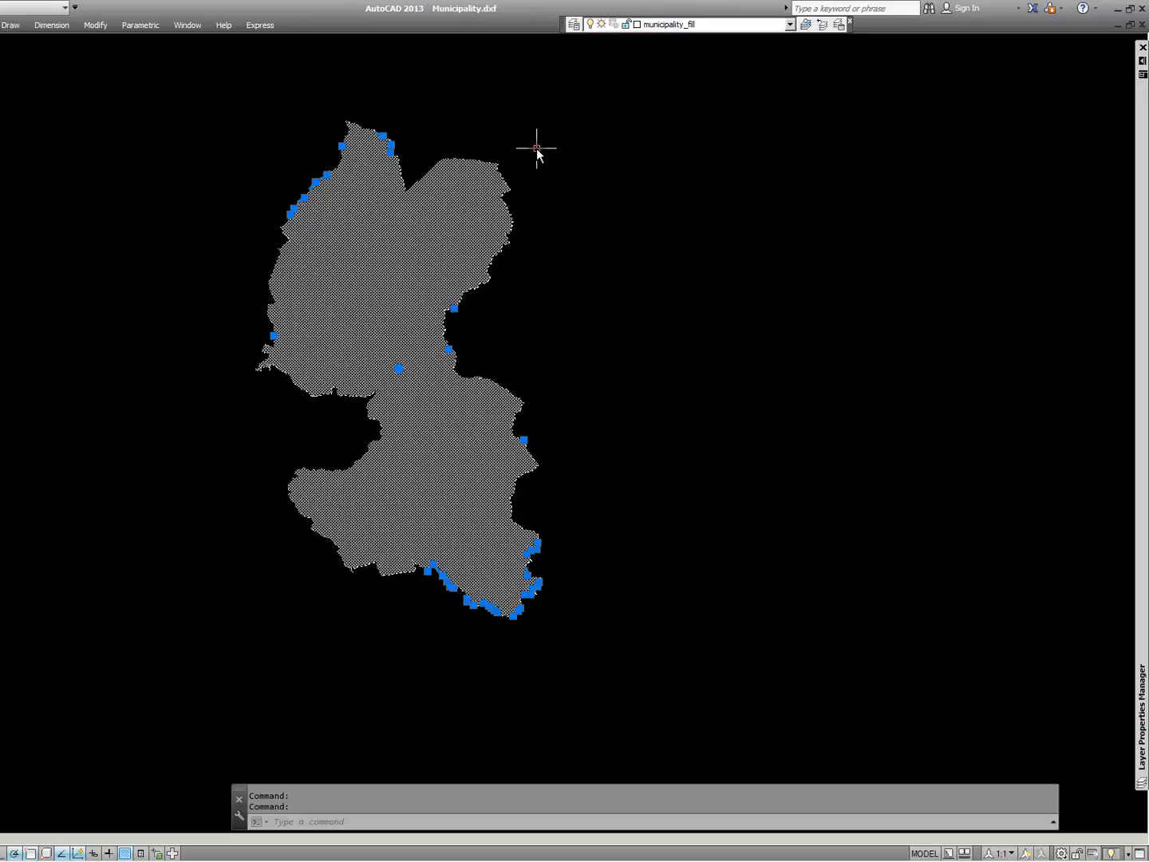
{"action": "left_click", "coordinate": [604, 200]}
{"action": "key", "text": "Escape"}
{"action": "key", "text": "Escape"}
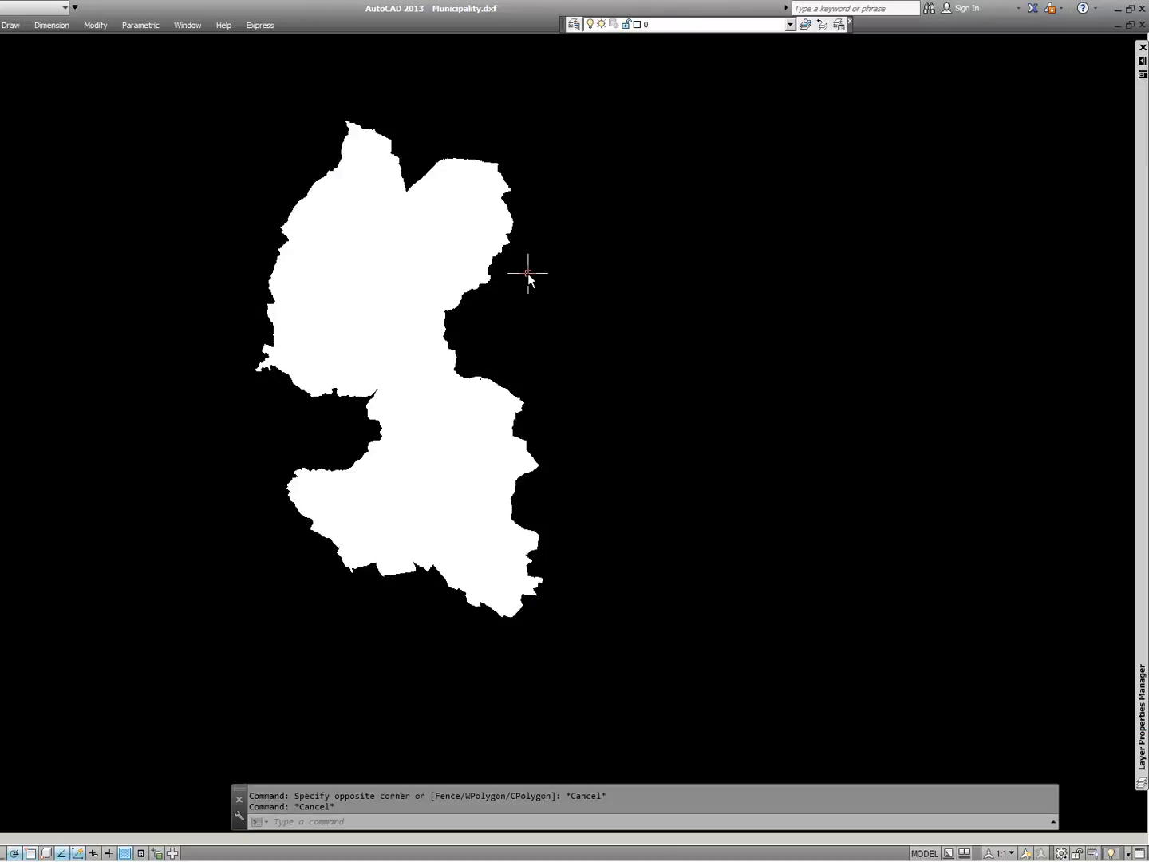
- Cut the municipality polygon out of Municipality.dxf and paste it to original coordinates in Drawing1.dwg
{"action": "left_click", "coordinate": [746, 461]}
{"action": "left_click", "coordinate": [285, 187]}
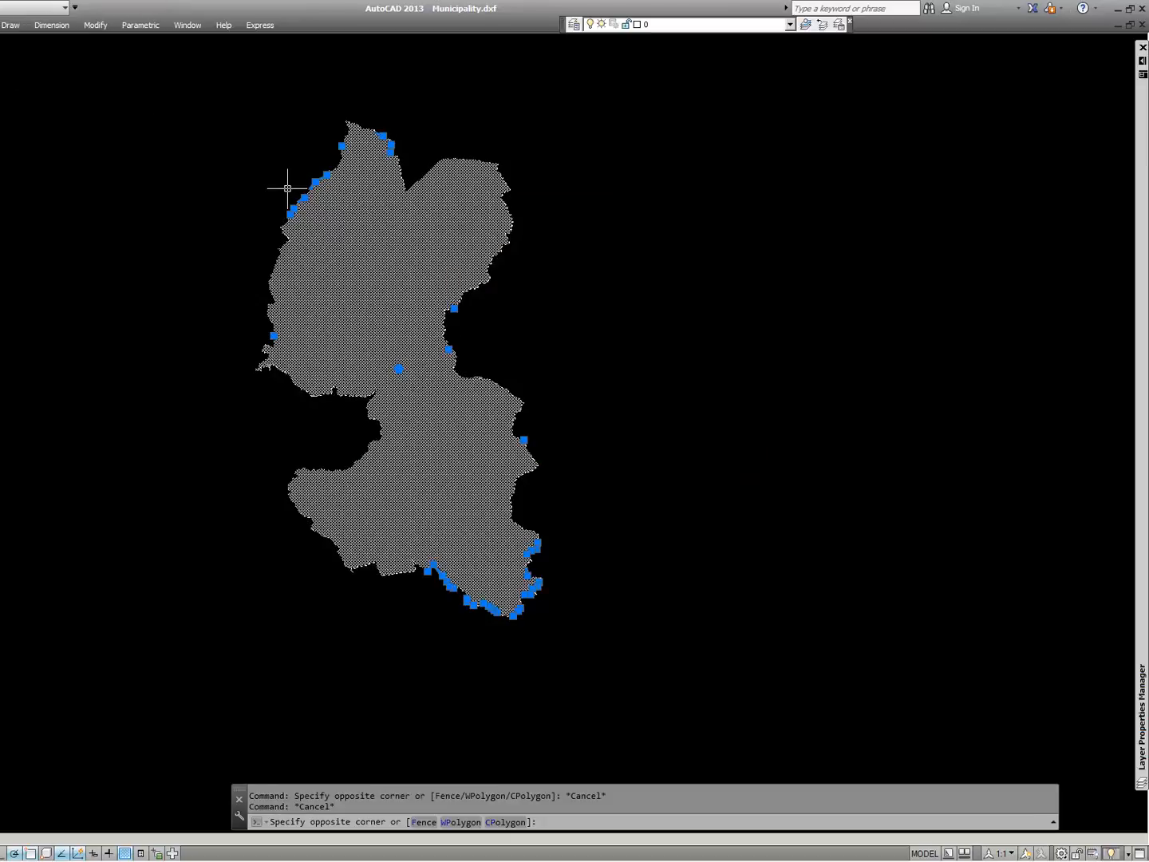
{"action": "key", "text": "ctrl+x"}
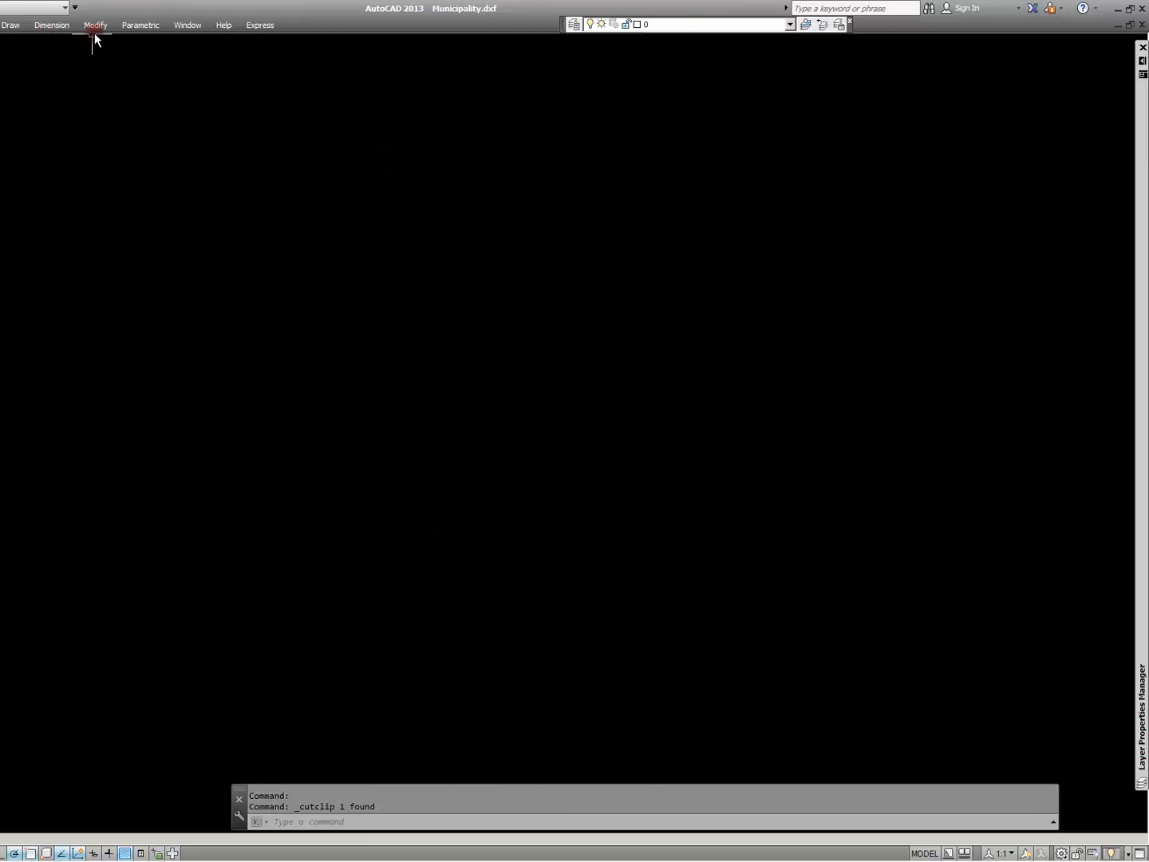
{"action": "left_click", "coordinate": [186, 25]}
{"action": "left_click", "coordinate": [231, 163]}
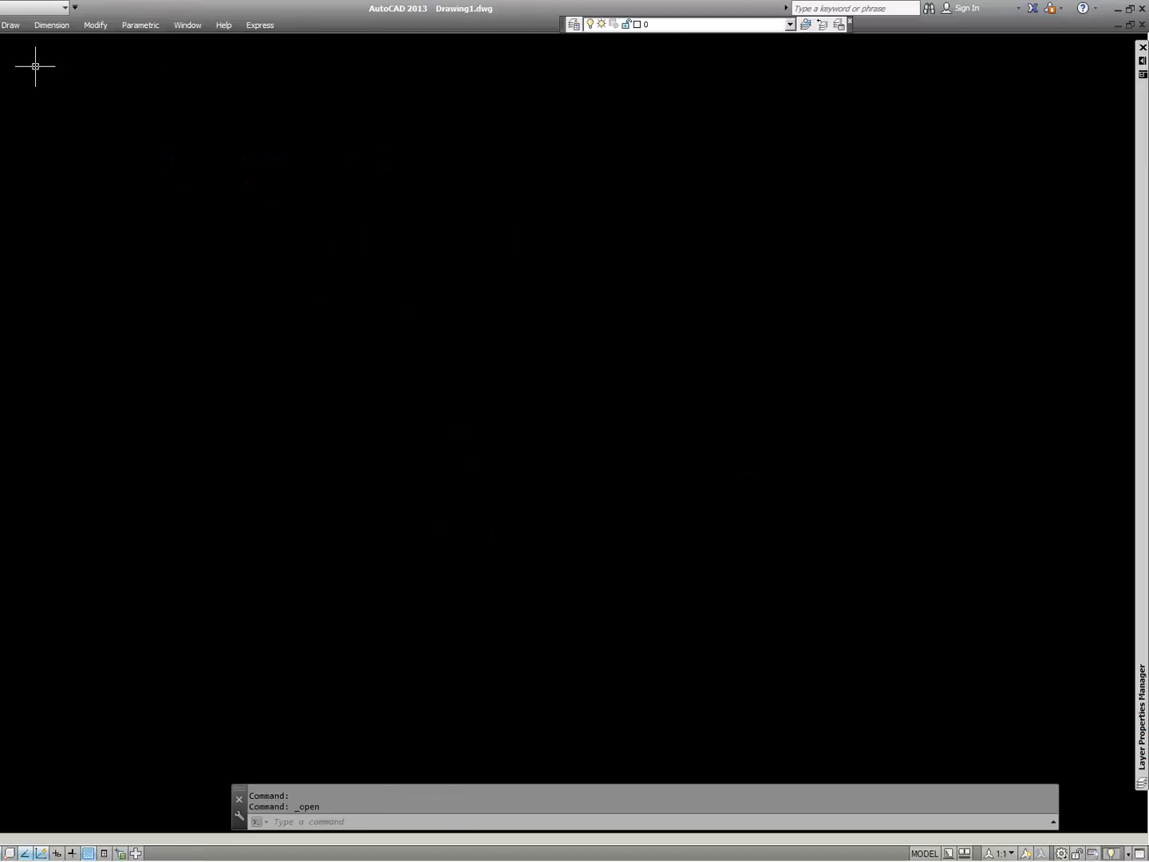
{"action": "left_click", "coordinate": [334, 328]}
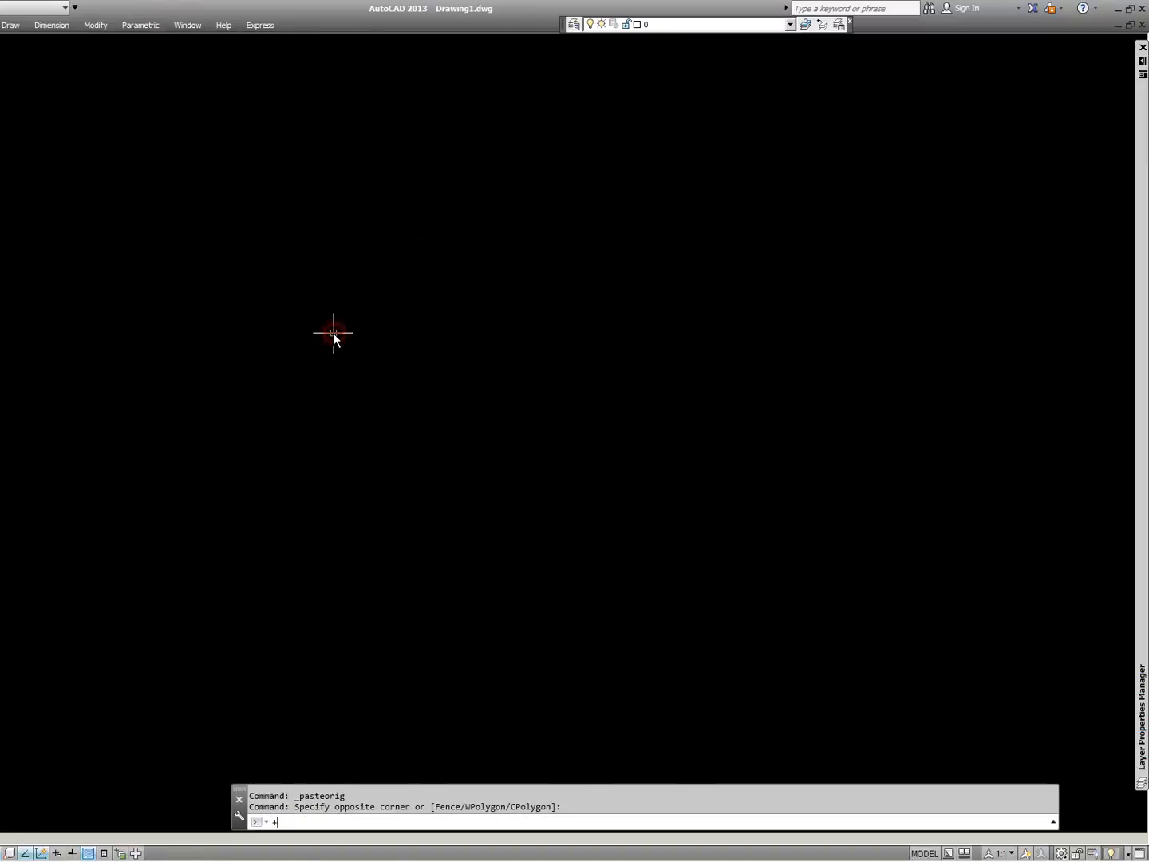
{"action": "scroll", "coordinate": [605, 441], "scroll_direction": "down", "scroll_amount": 10}
{"action": "scroll", "coordinate": [579, 406], "scroll_direction": "down", "scroll_amount": 4}
{"action": "scroll", "coordinate": [579, 406], "scroll_direction": "up", "scroll_amount": 2}
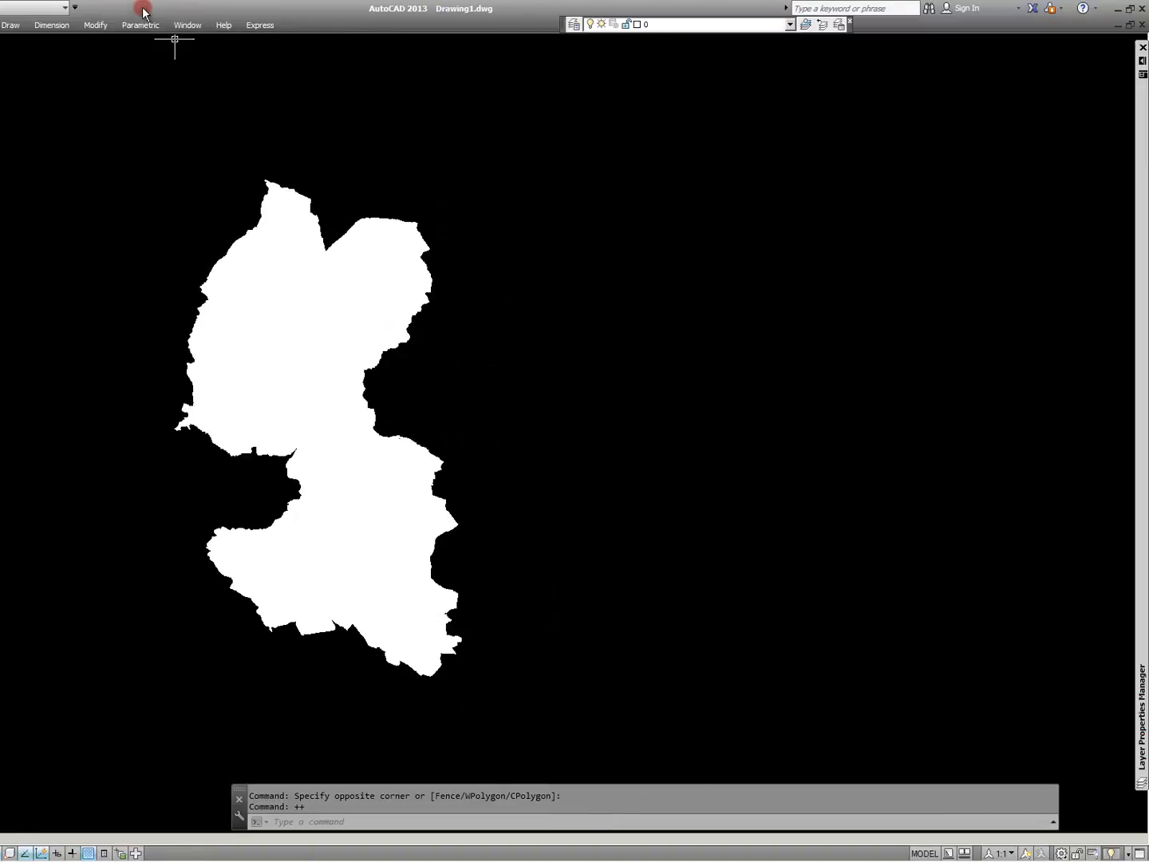
- Bring up the Urban_places.dxf drawing and select all of its urban place polygons
{"action": "left_click", "coordinate": [183, 25]}
{"action": "left_click", "coordinate": [226, 178]}
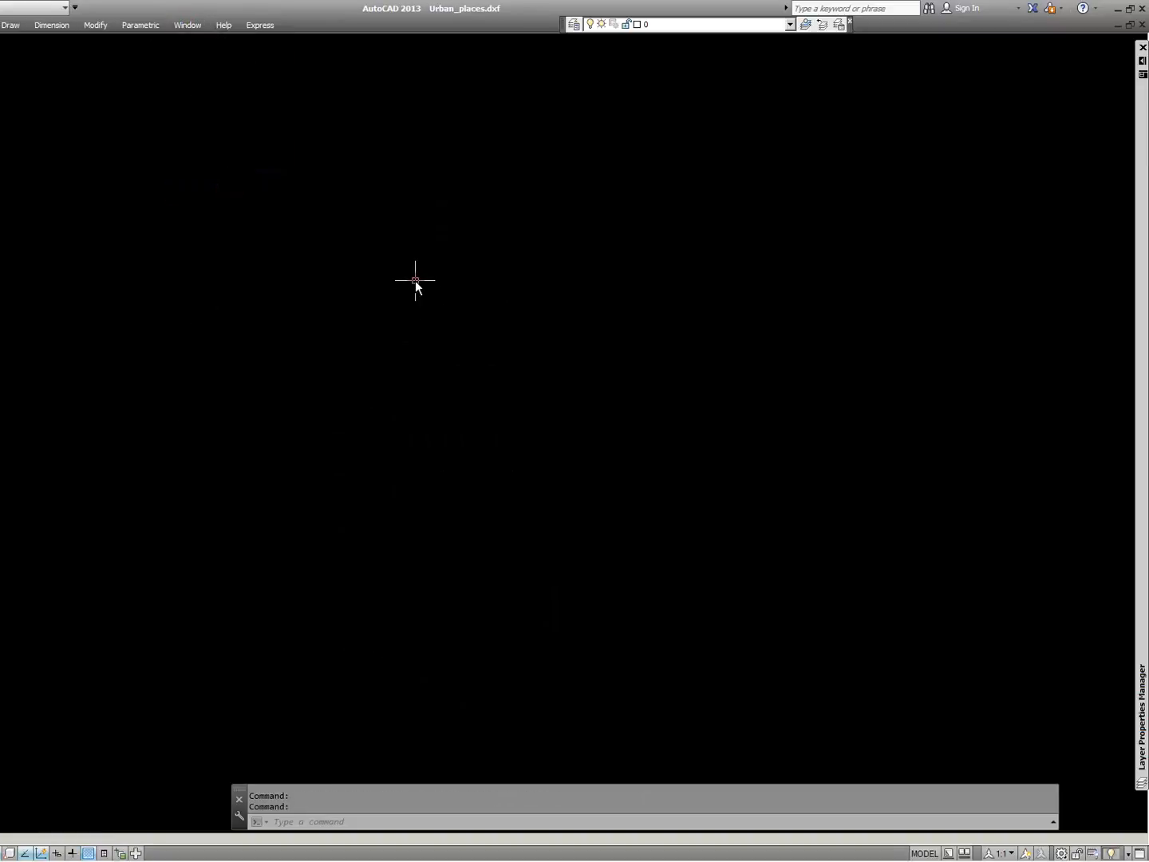
{"action": "scroll", "coordinate": [423, 341], "scroll_direction": "down", "scroll_amount": 3}
{"action": "left_click", "coordinate": [790, 684]}
{"action": "left_click", "coordinate": [137, 130]}
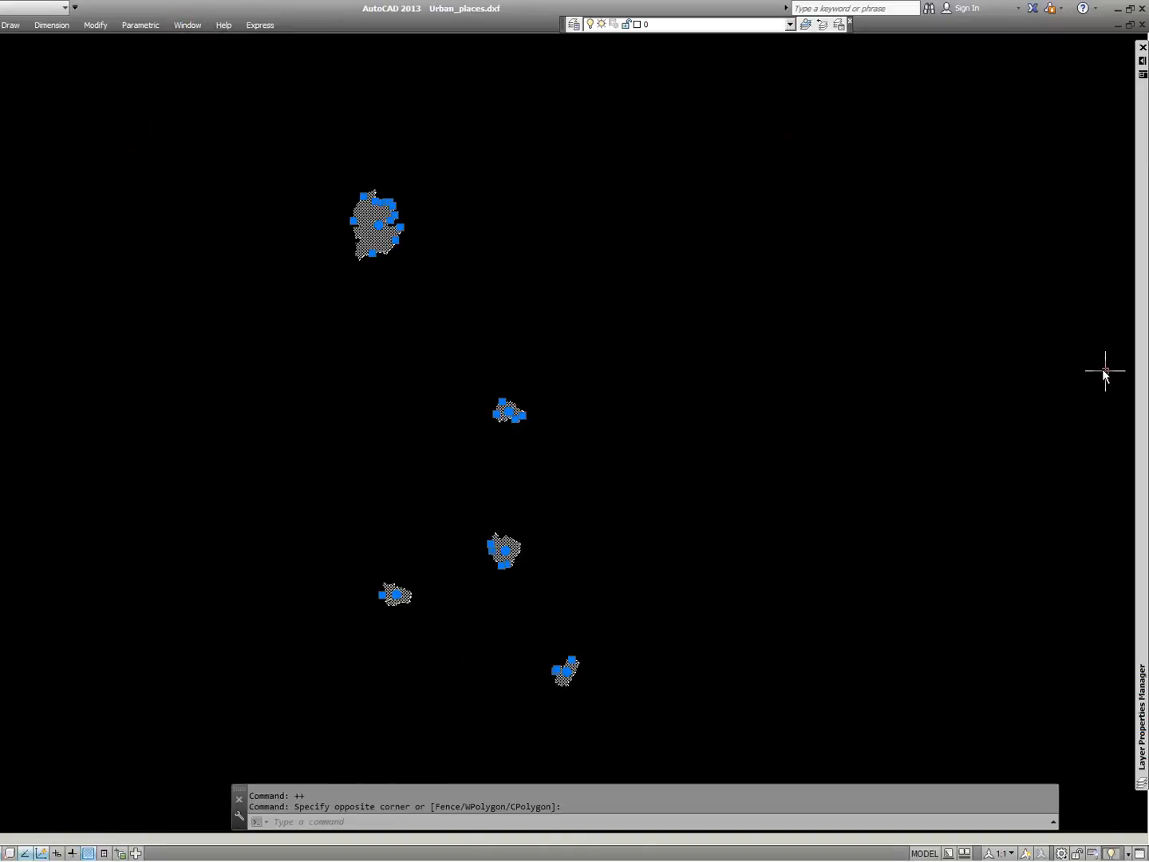
- Create a new layer named urban_places and set its color to index color 33
{"action": "mouse_move", "coordinate": [1141, 357]}
{"action": "left_click", "coordinate": [679, 74]}
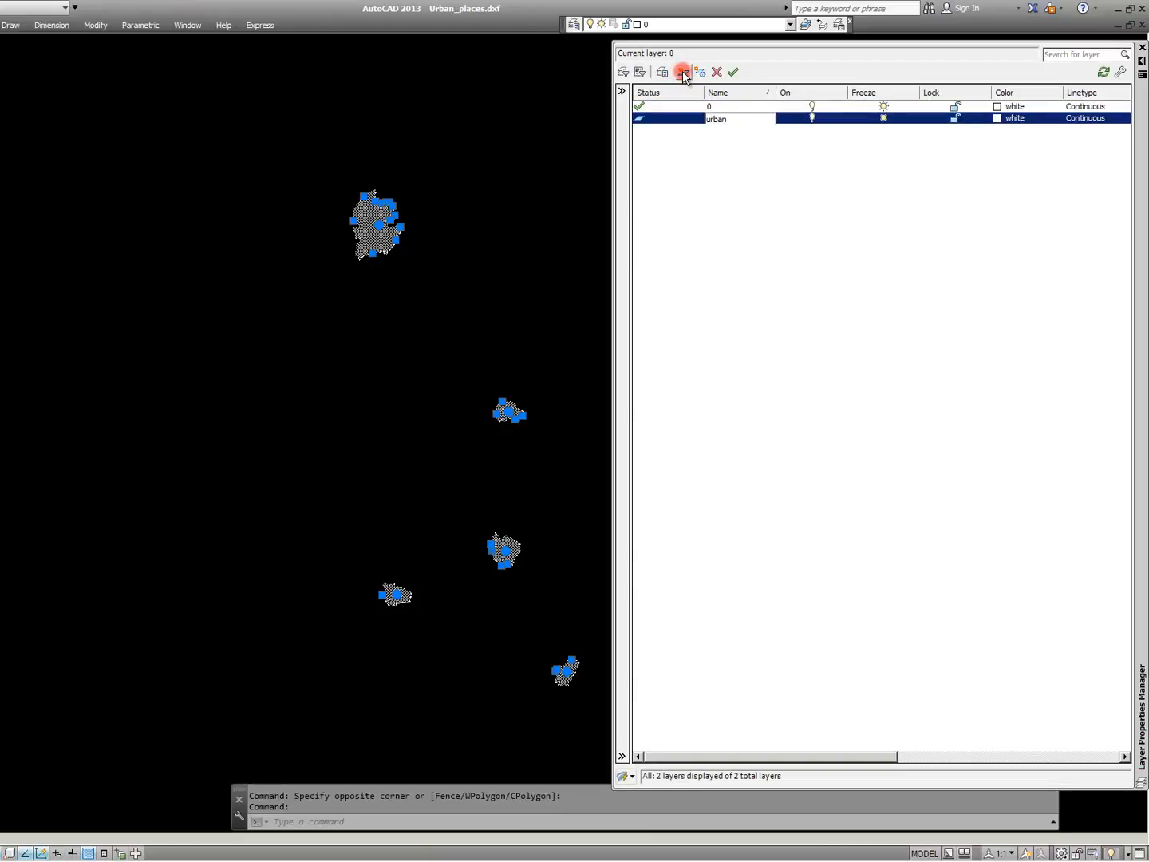
{"action": "type", "text": "urban_places"}
{"action": "left_click", "coordinate": [999, 118]}
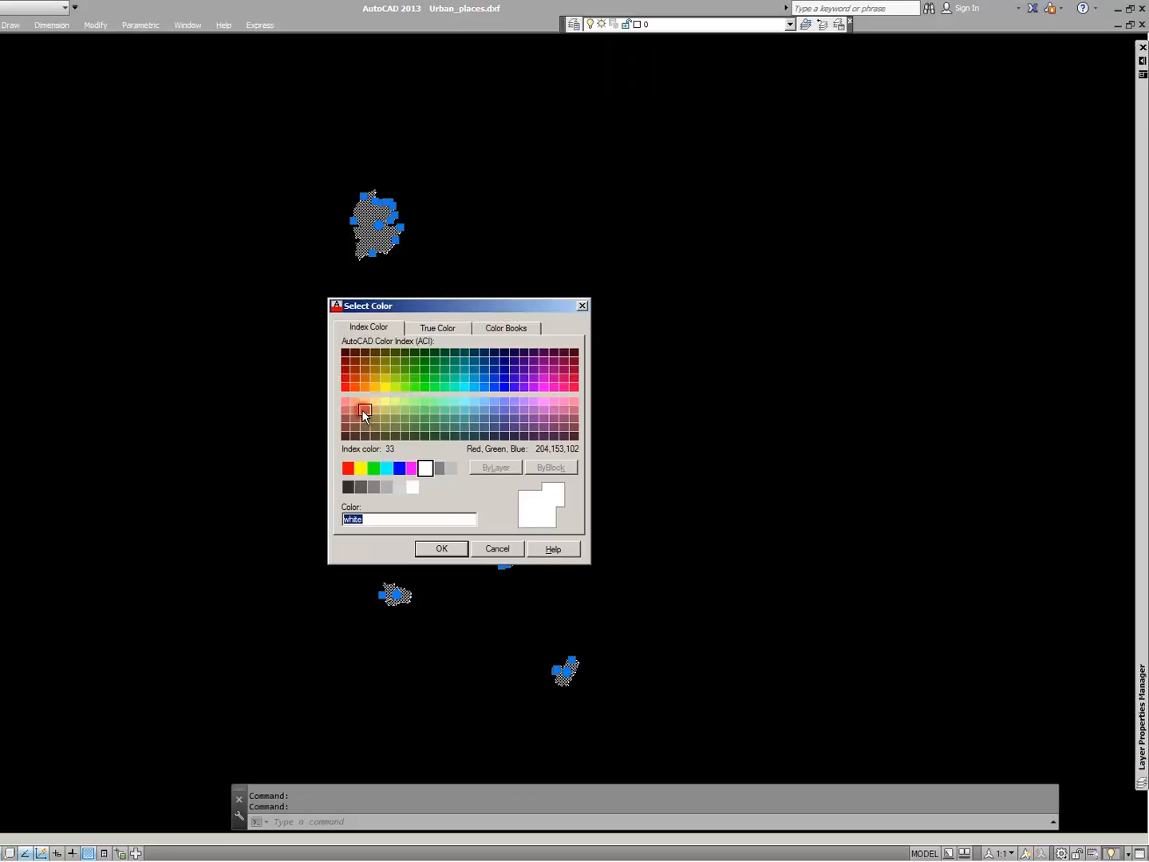
{"action": "left_click", "coordinate": [365, 409]}
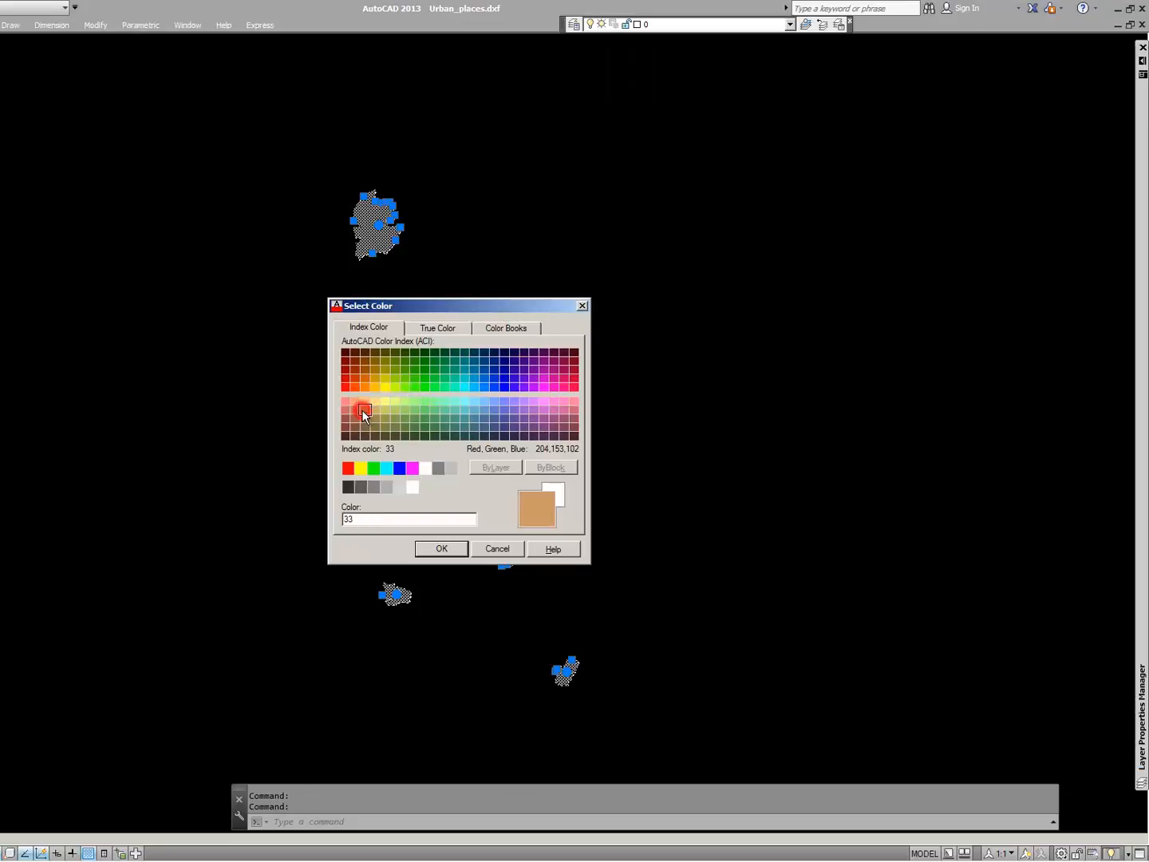
{"action": "left_click", "coordinate": [442, 549]}
- Assign the selected urban polygons to the urban_places layer and clear the selection
{"action": "left_click", "coordinate": [648, 24]}
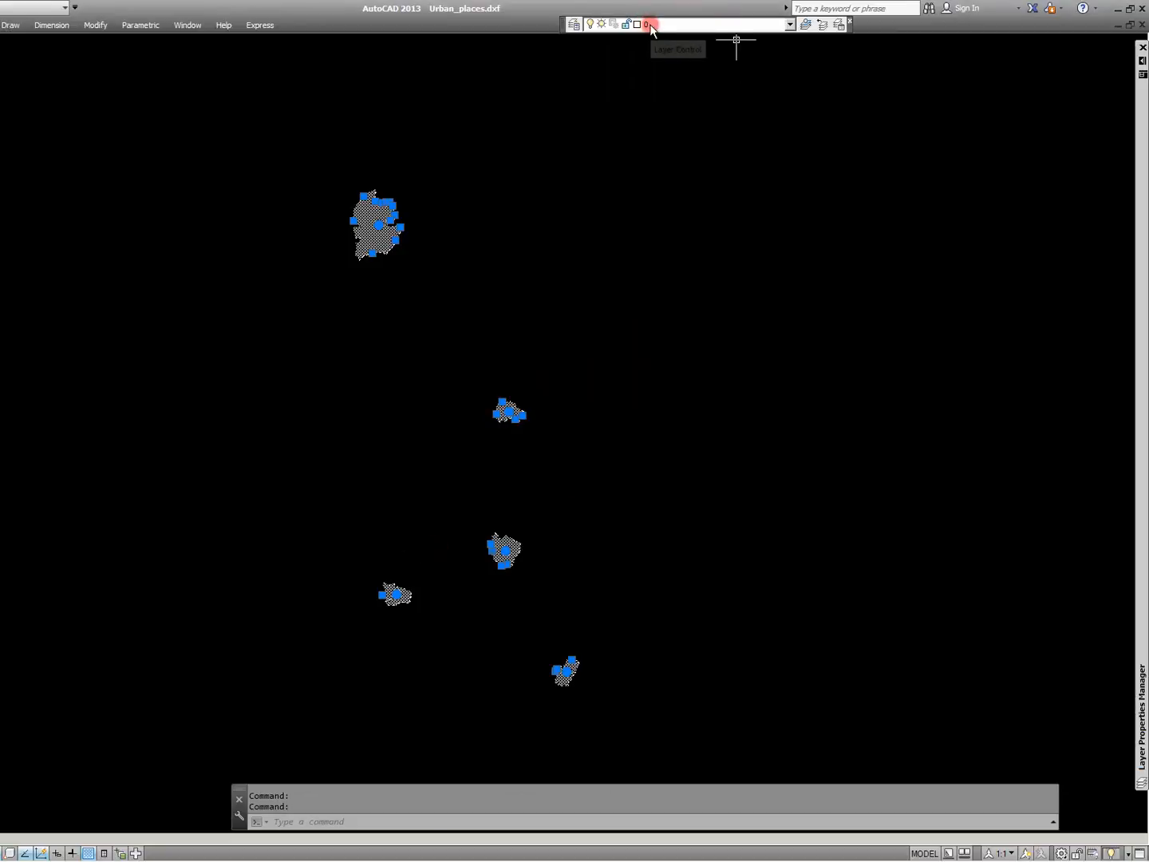
{"action": "left_click", "coordinate": [669, 50]}
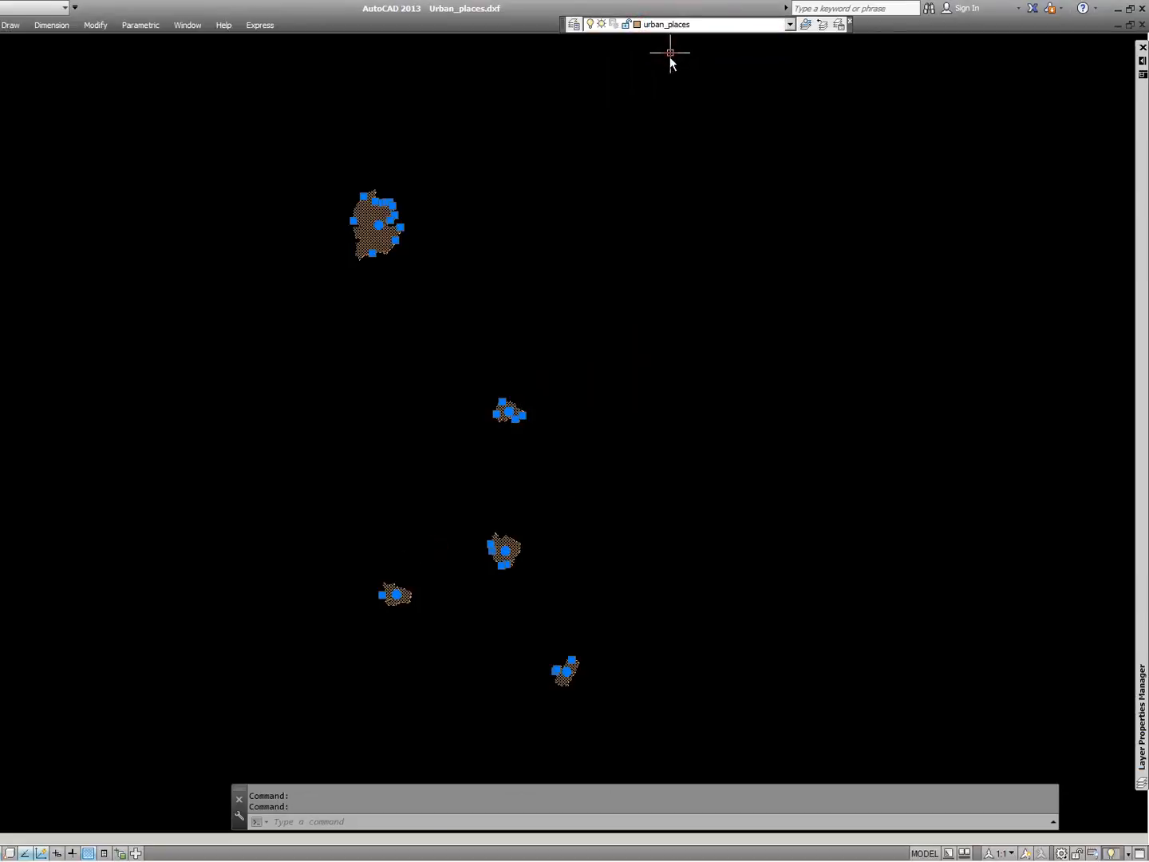
{"action": "key", "text": "Escape"}
{"action": "key", "text": "Escape"}
- Cut the urban polygons out of Urban_places.dxf and paste them to original coordinates in Drawing1.dwg
{"action": "scroll", "coordinate": [512, 183], "scroll_direction": "down", "scroll_amount": 2}
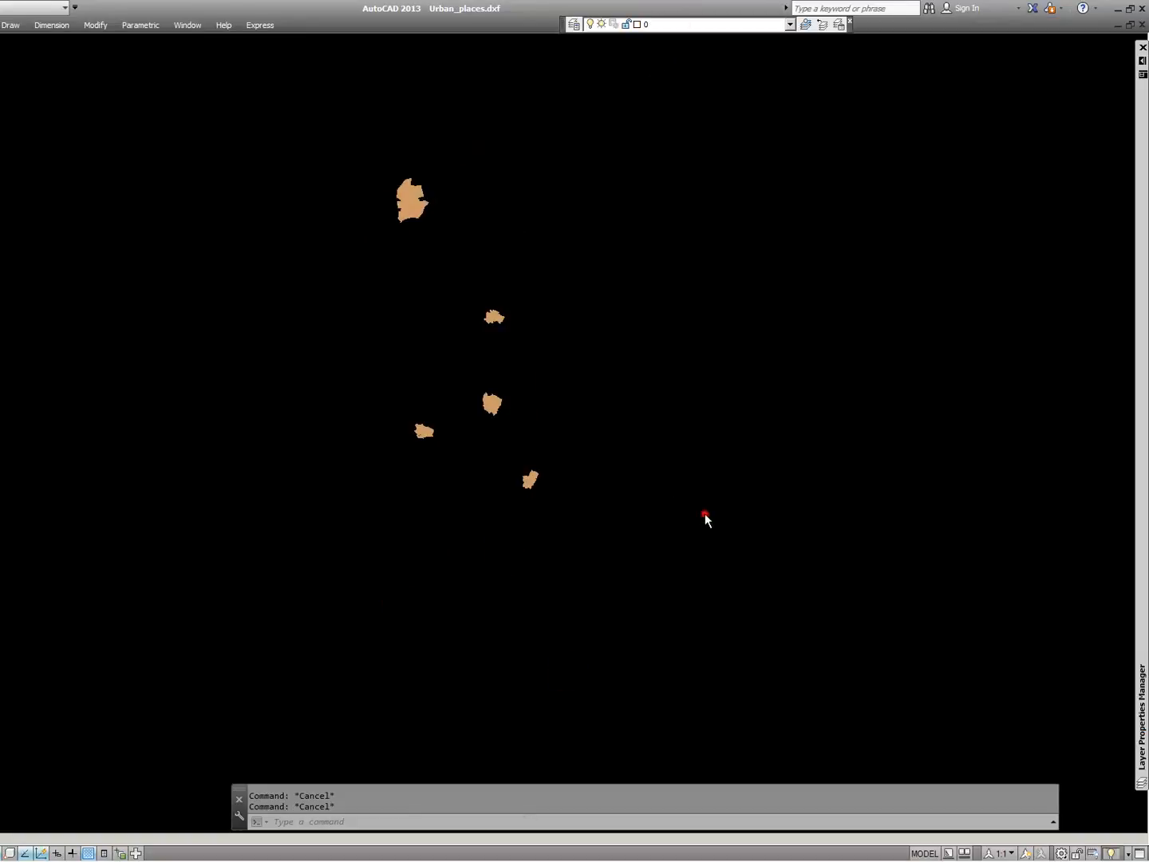
{"action": "left_click", "coordinate": [705, 516]}
{"action": "left_click", "coordinate": [264, 143]}
{"action": "key", "text": "ctrl+x"}
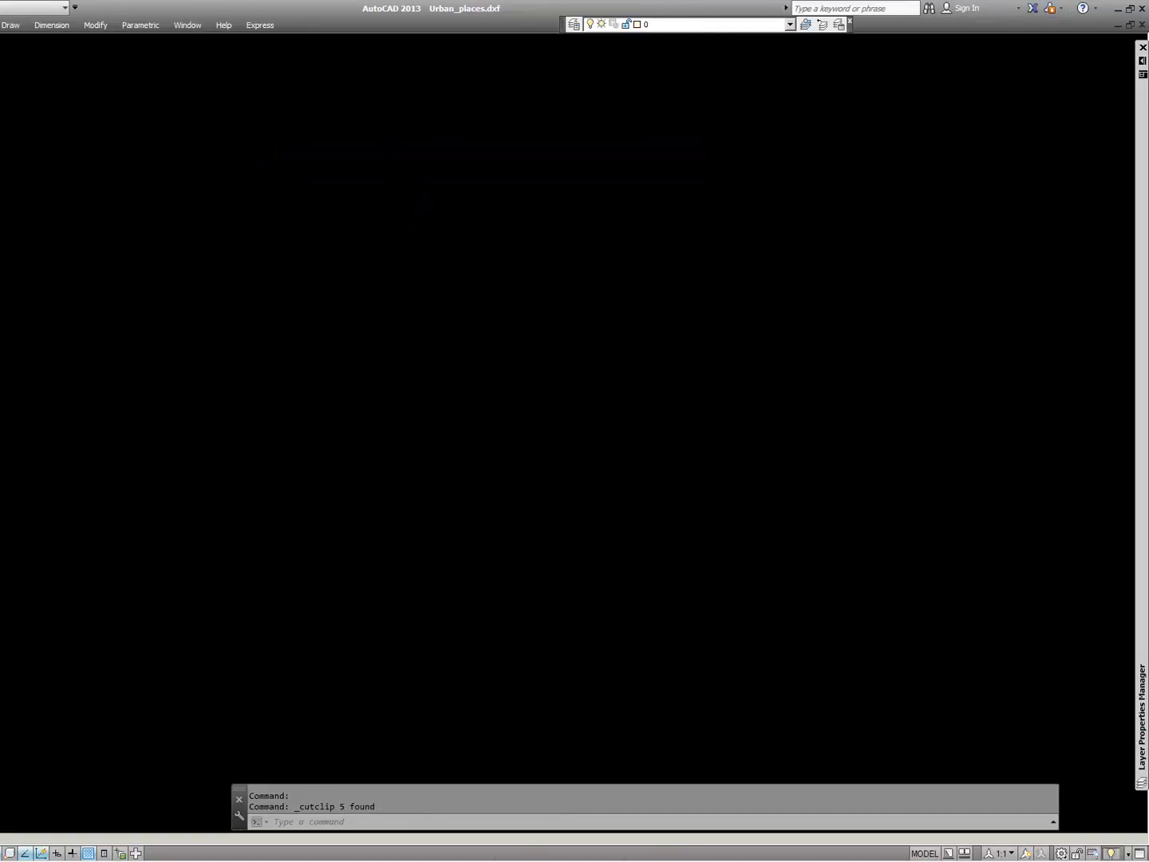
{"action": "left_click", "coordinate": [183, 28]}
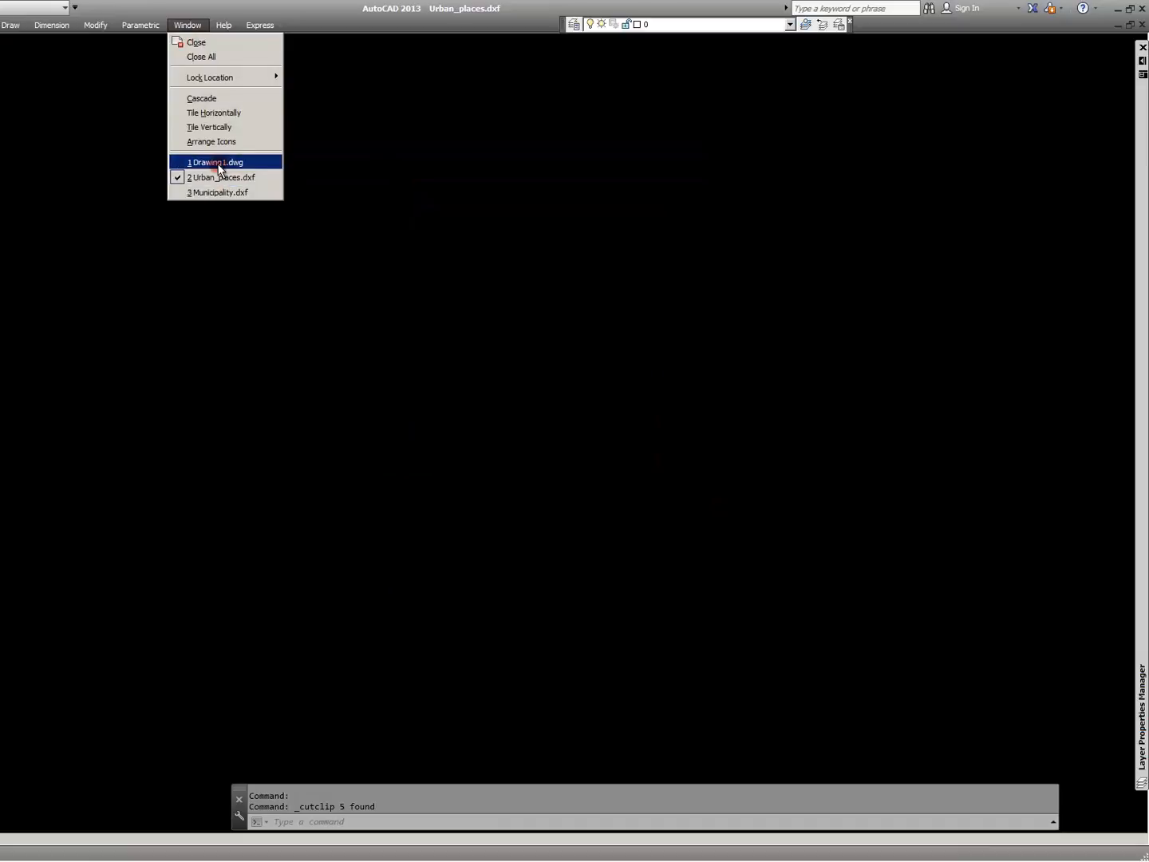
{"action": "left_click", "coordinate": [220, 161]}
{"action": "left_click", "coordinate": [0, 25]}
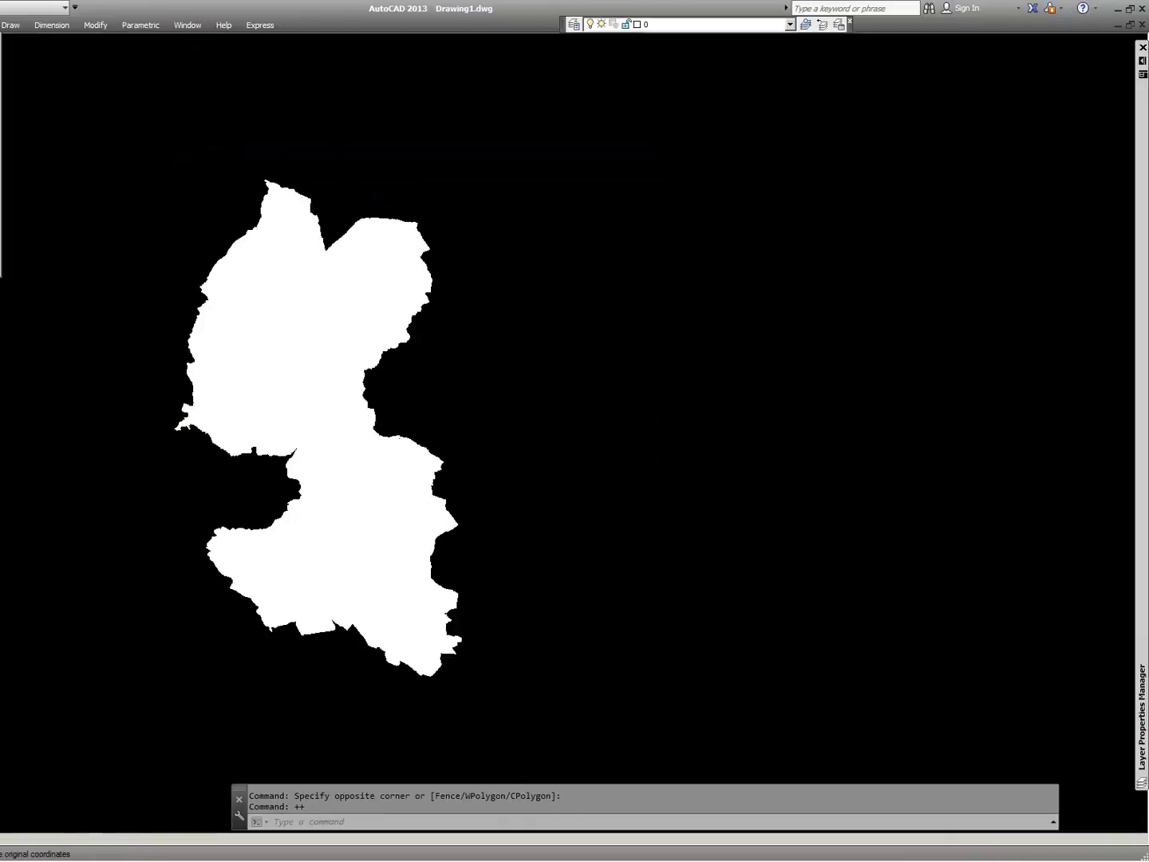
{"action": "left_click", "coordinate": [0, 188]}
{"action": "left_click", "coordinate": [635, 280]}
{"action": "left_click", "coordinate": [552, 315]}
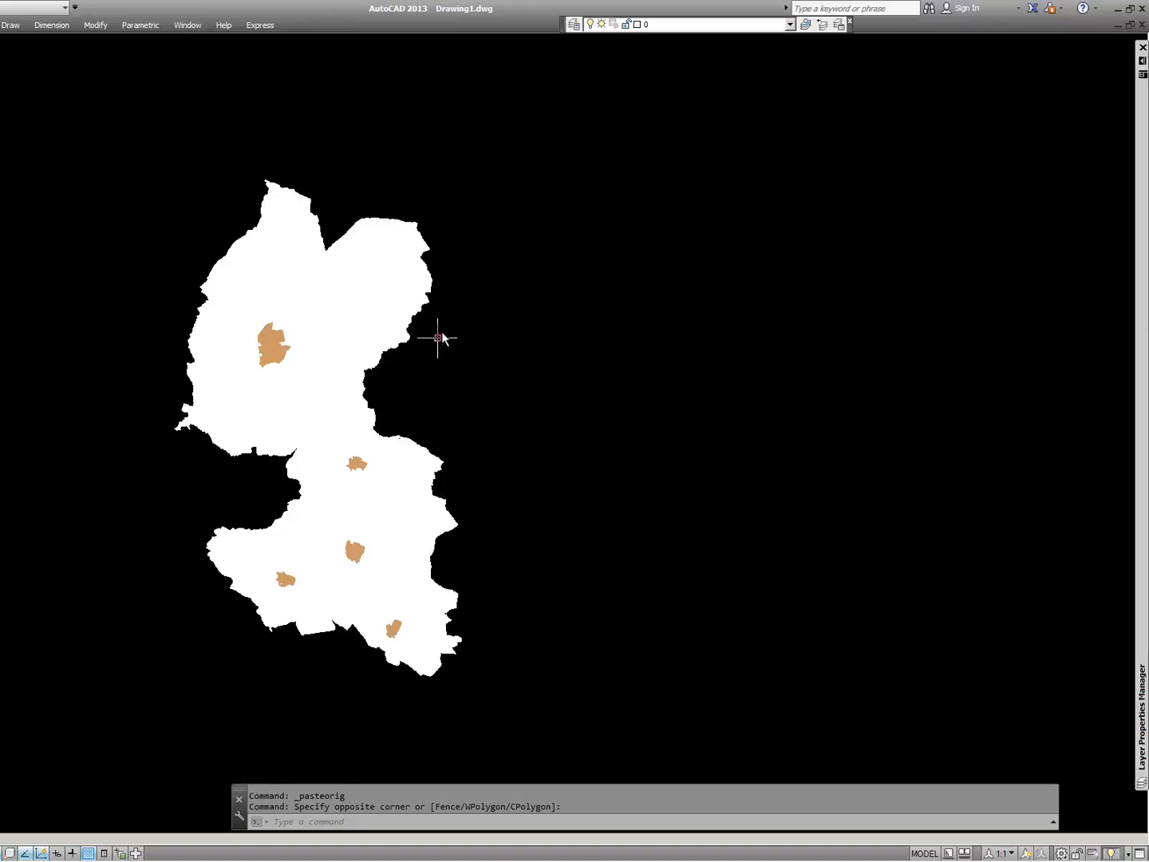
- Turn off the layer of the municipality polygon and turn all layers back on
{"action": "type", "text": "la"}
{"action": "key", "text": "Return"}
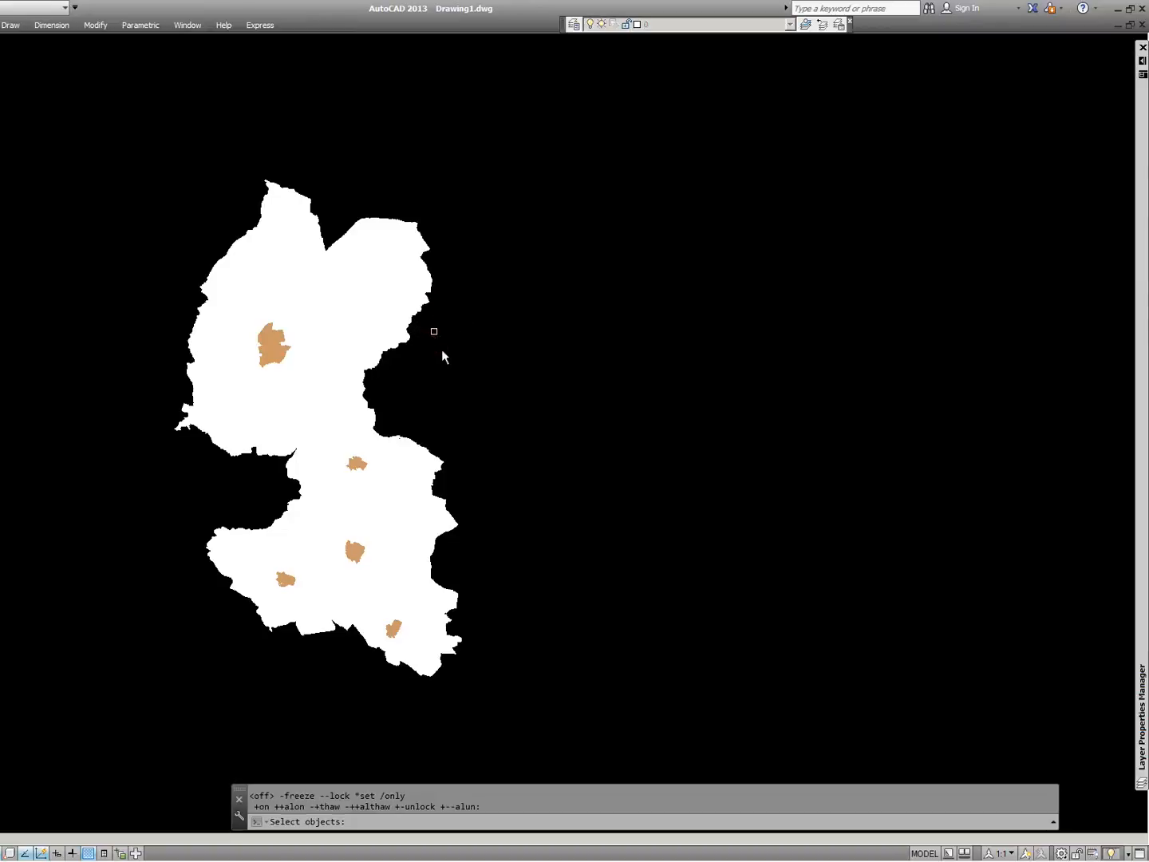
{"action": "left_click", "coordinate": [344, 290]}
{"action": "type", "text": "++"}
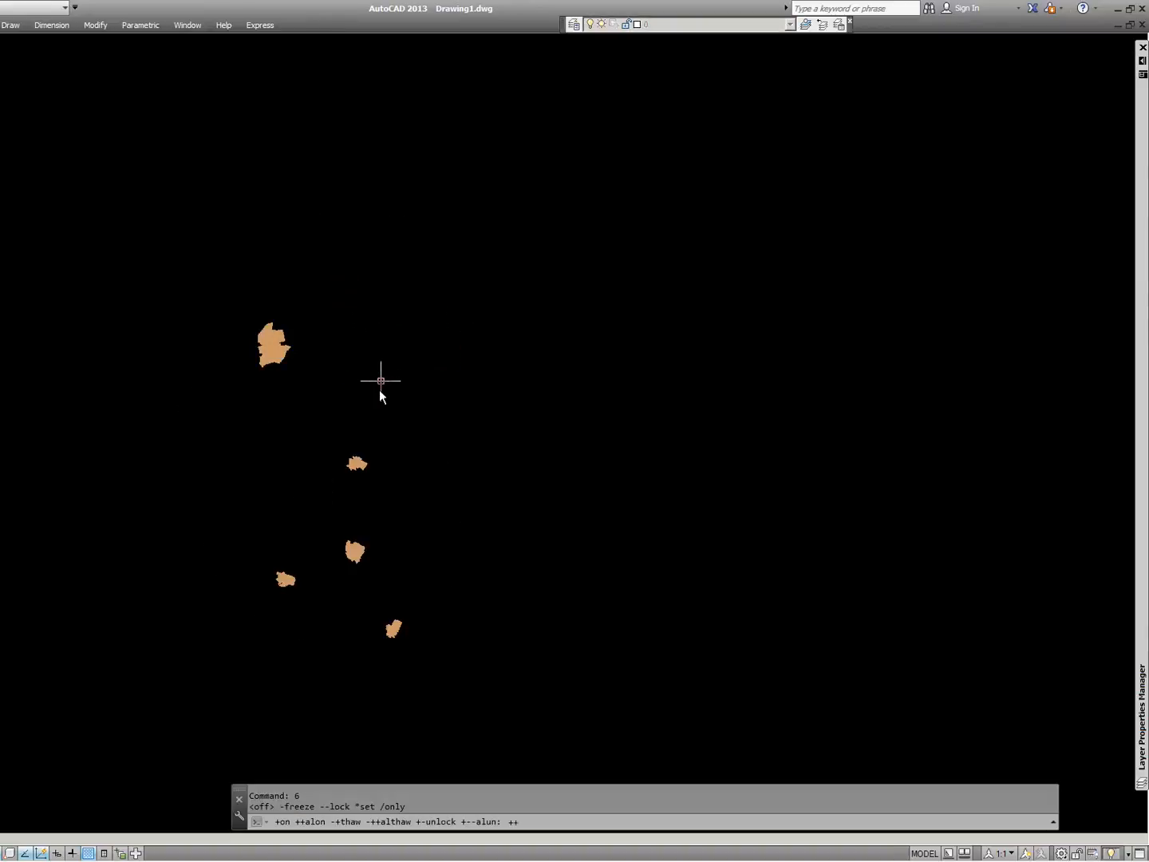
{"action": "key", "text": "Return"}
- Turn off the layer of the urban polygons and turn all layers on again
{"action": "left_click", "coordinate": [280, 349]}
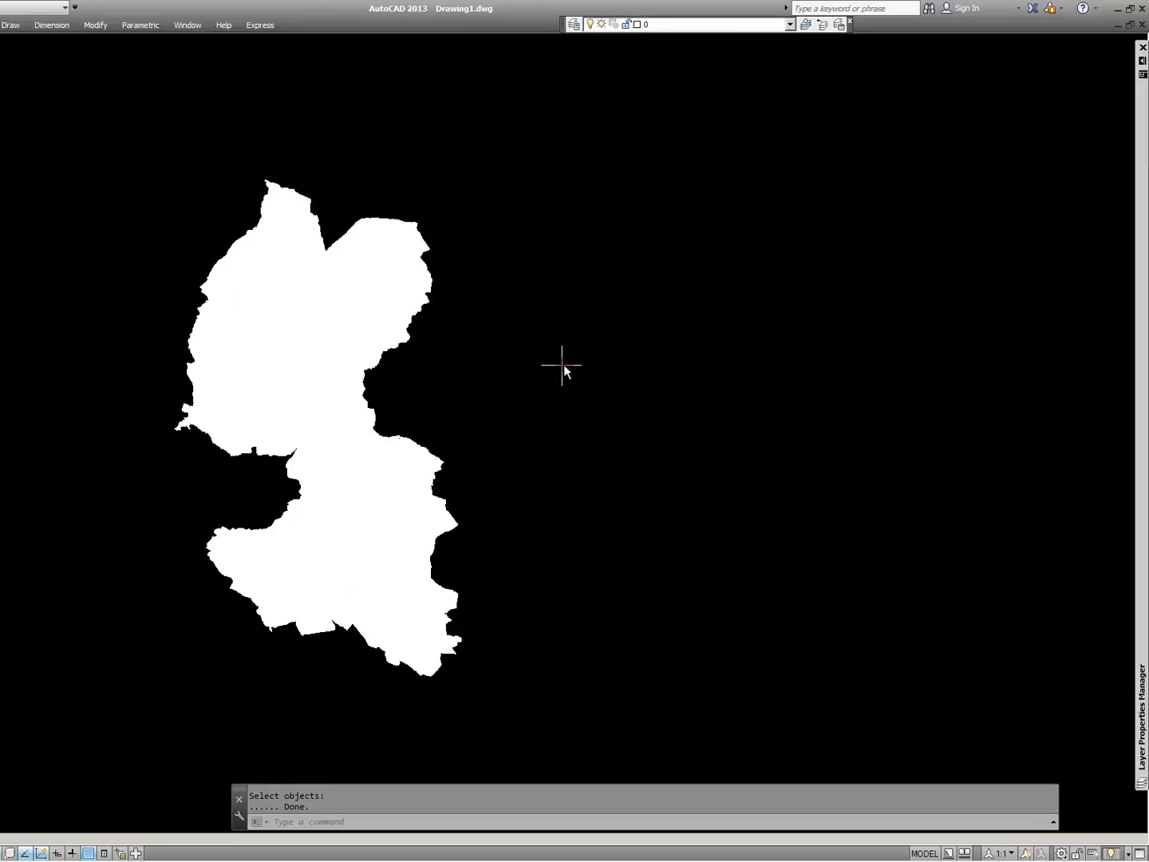
{"action": "type", "text": "++"}
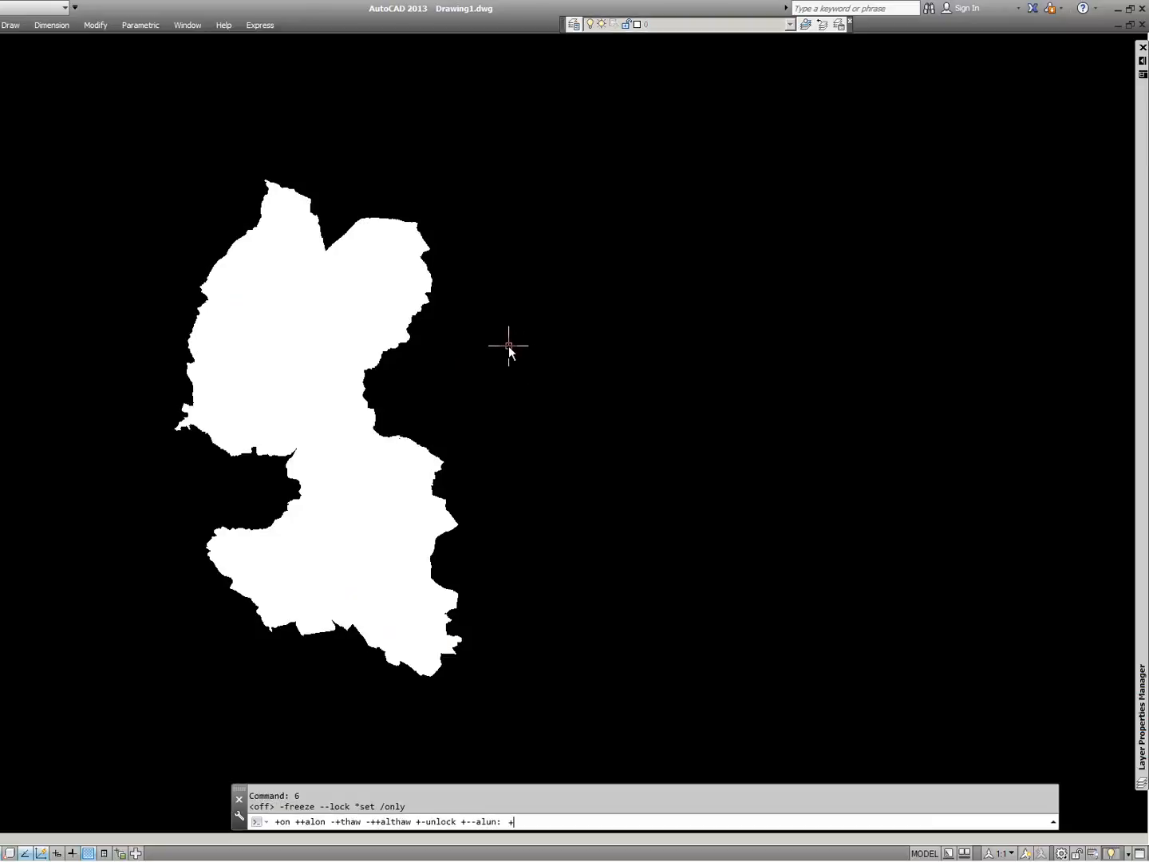
{"action": "key", "text": "Return"}
{"action": "scroll", "coordinate": [480, 269], "scroll_direction": "down", "scroll_amount": 3}
{"action": "scroll", "coordinate": [478, 339], "scroll_direction": "up", "scroll_amount": 3}
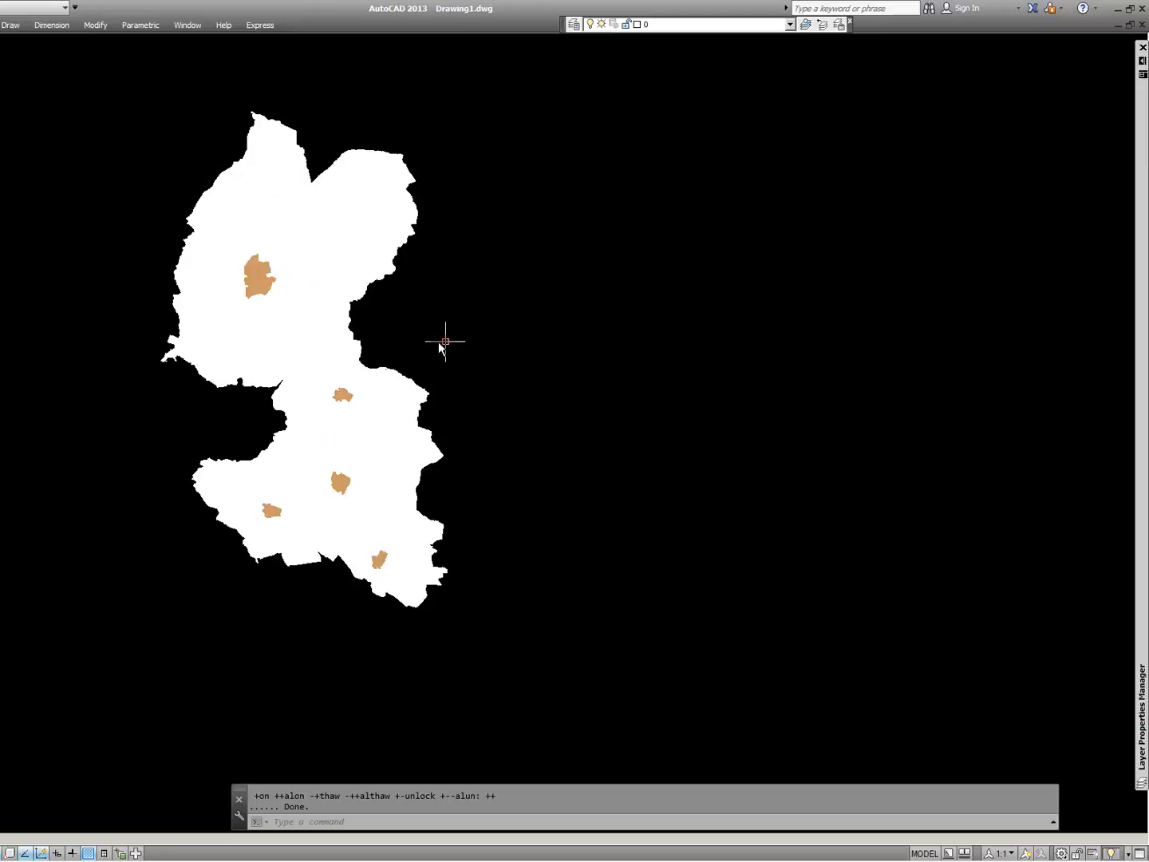
- Quit AutoCAD without saving changes to the open drawings and return to the QGIS project
{"action": "left_click", "coordinate": [360, 323]}
{"action": "left_click", "coordinate": [1141, 8]}
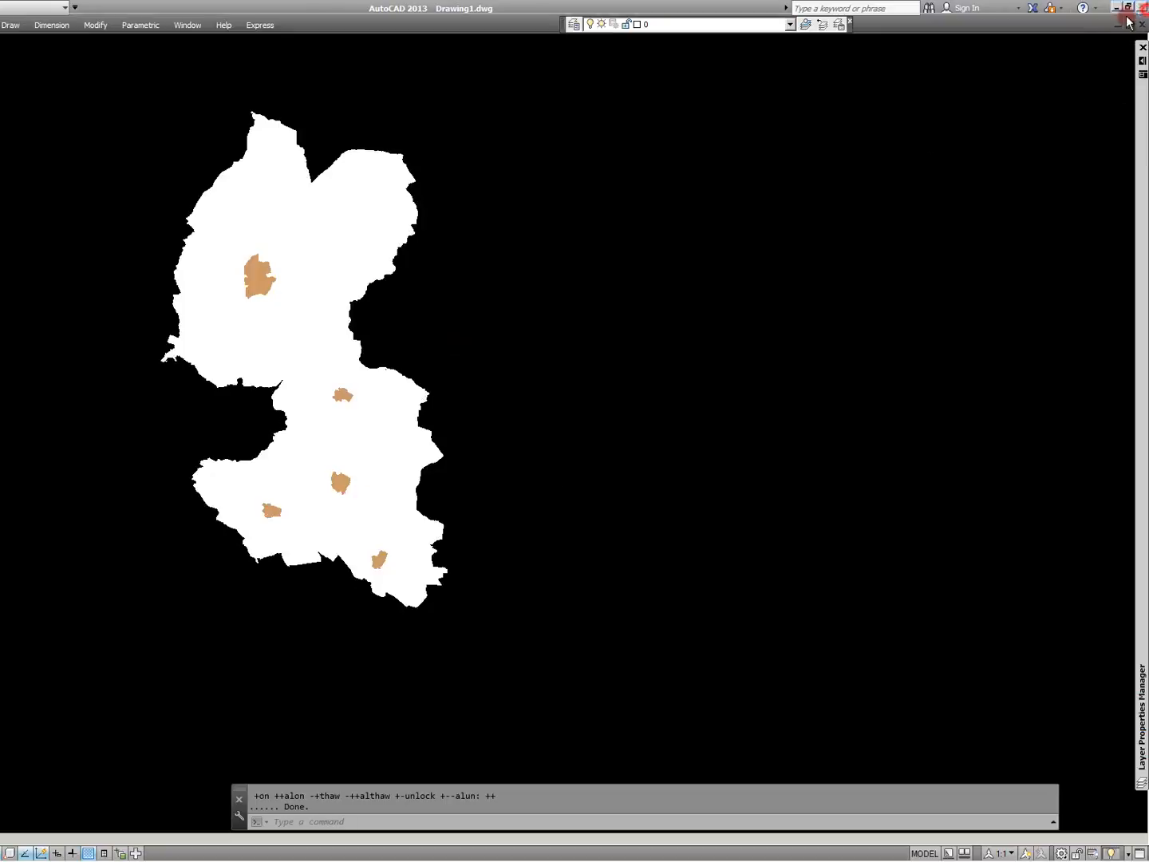
{"action": "left_click", "coordinate": [468, 466]}
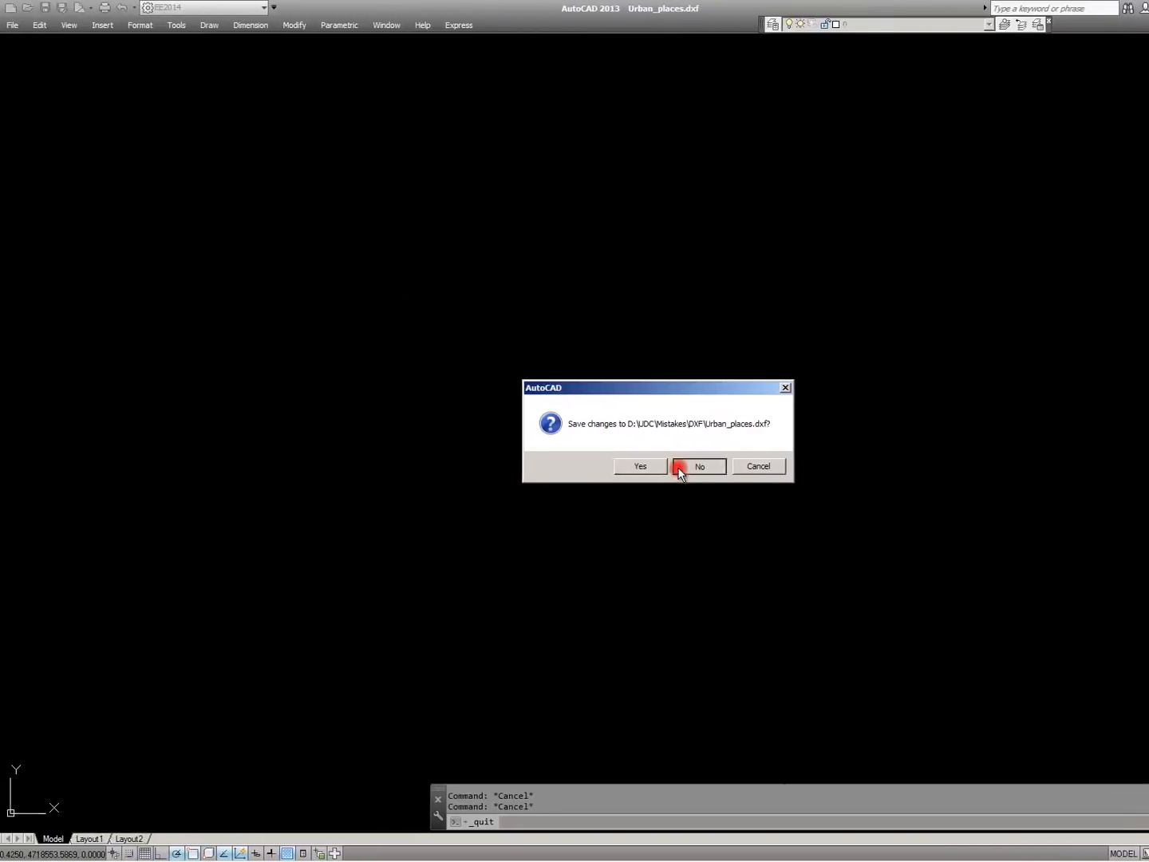
{"action": "left_click", "coordinate": [729, 466]}
{"action": "left_click", "coordinate": [304, 611]}
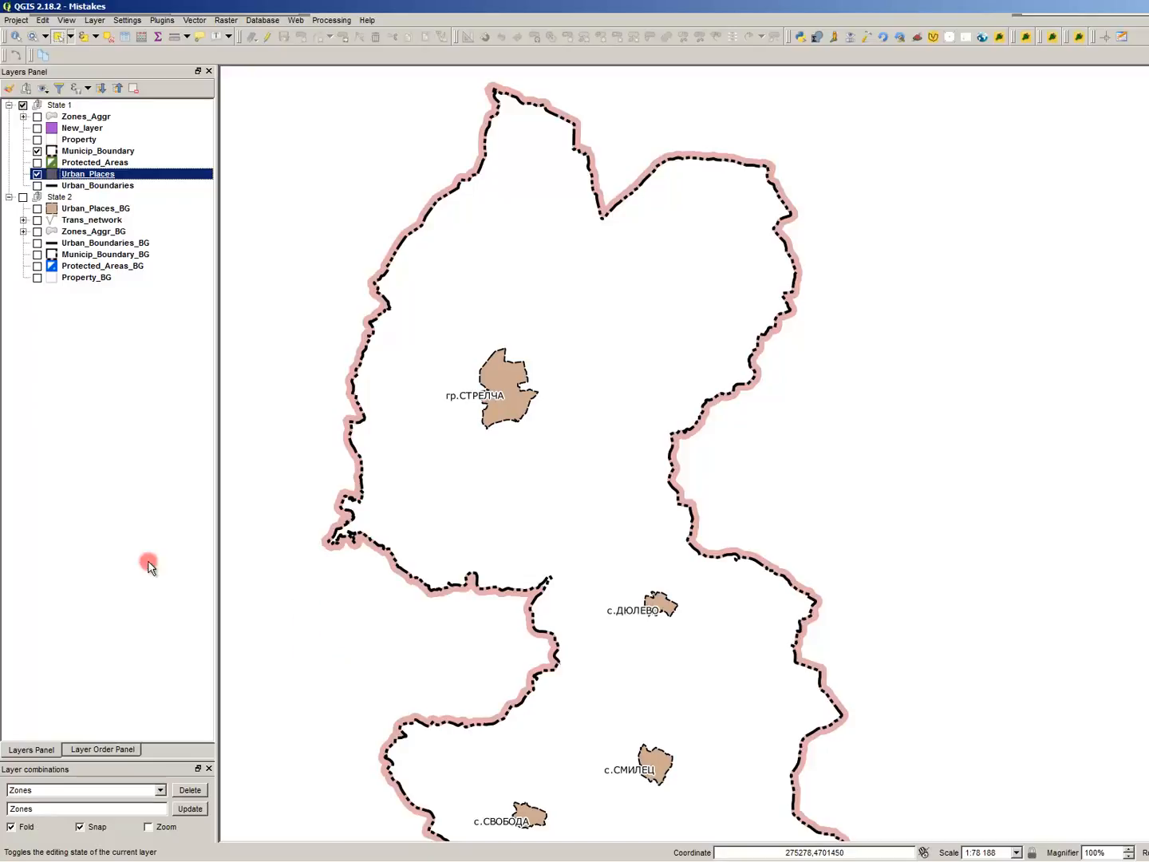
- Open the Protected_Areas attribute table, examine its fields by sorting on OBJECTID_2, OBJECTID, CODE, Date_ and Source, and close it
{"action": "left_click", "coordinate": [124, 151]}
{"action": "left_click", "coordinate": [106, 164]}
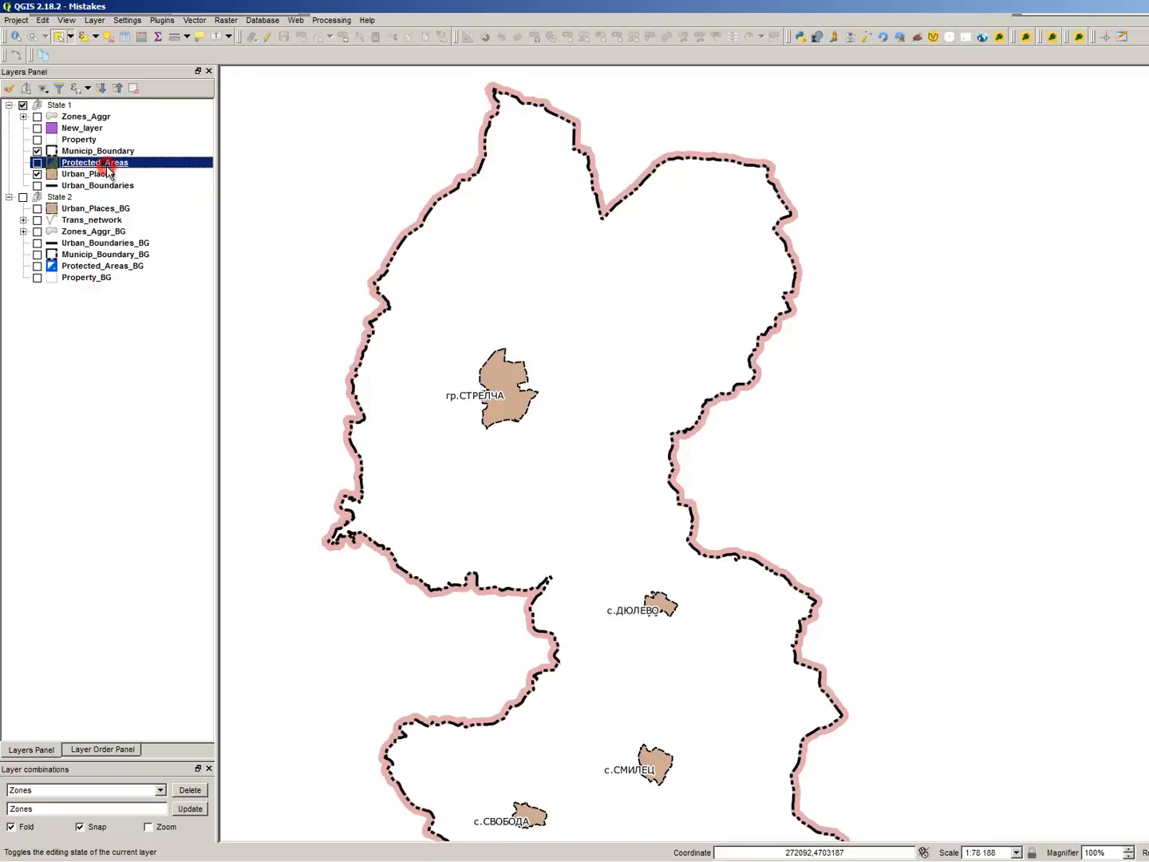
{"action": "key", "text": "F6"}
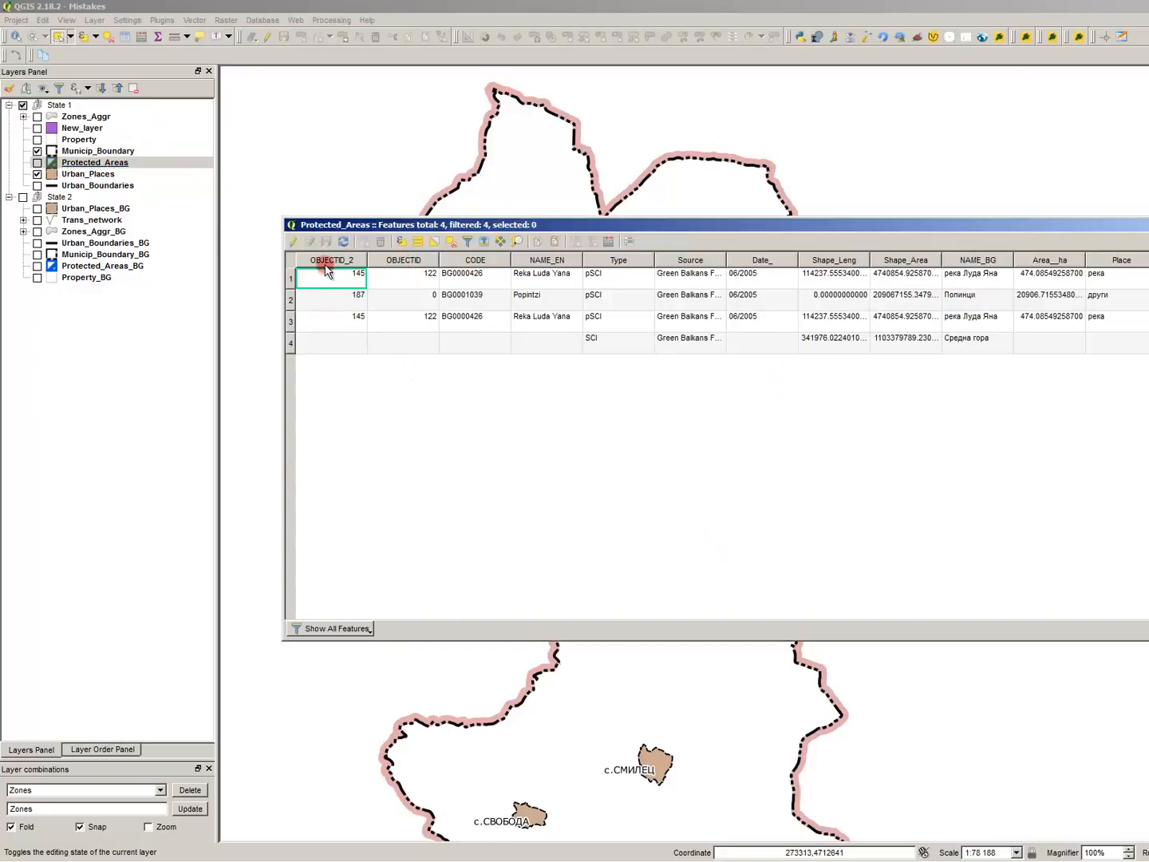
{"action": "left_click", "coordinate": [323, 262]}
{"action": "left_click", "coordinate": [385, 260]}
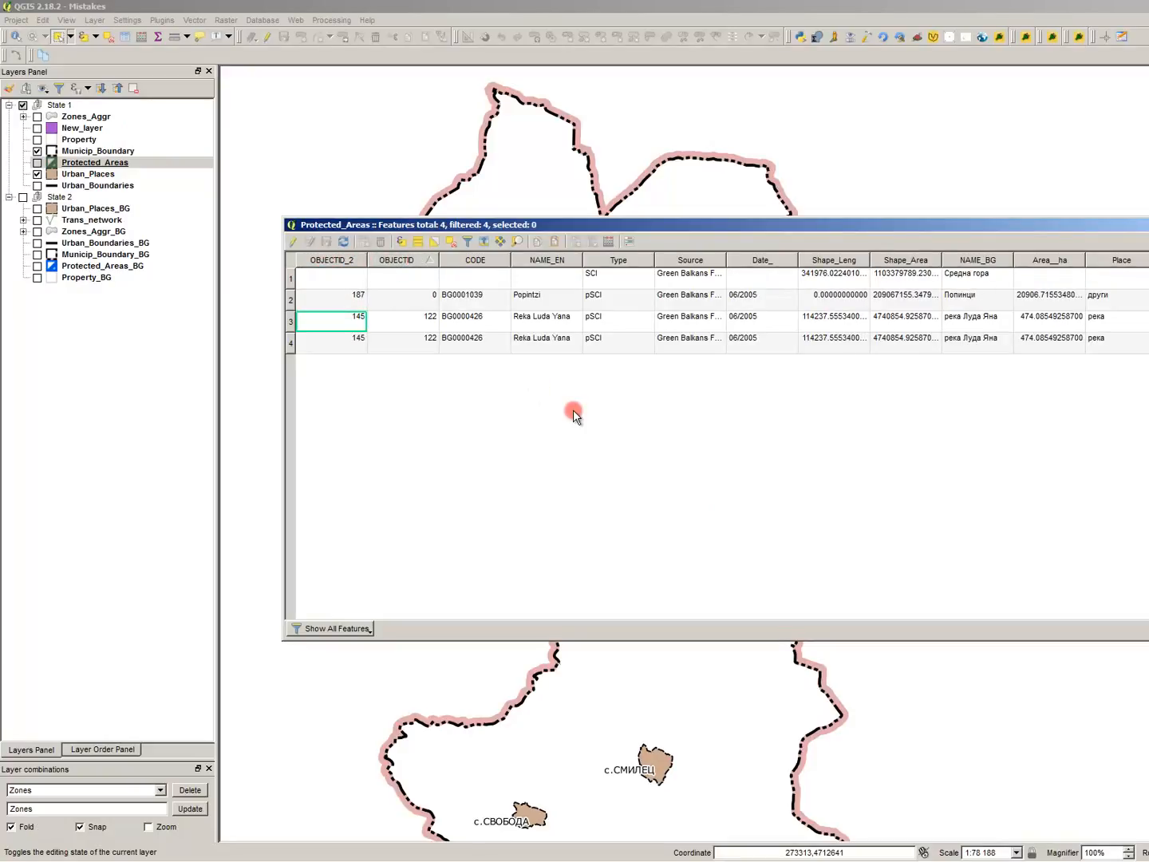
{"action": "left_click", "coordinate": [354, 261]}
{"action": "left_click", "coordinate": [407, 261]}
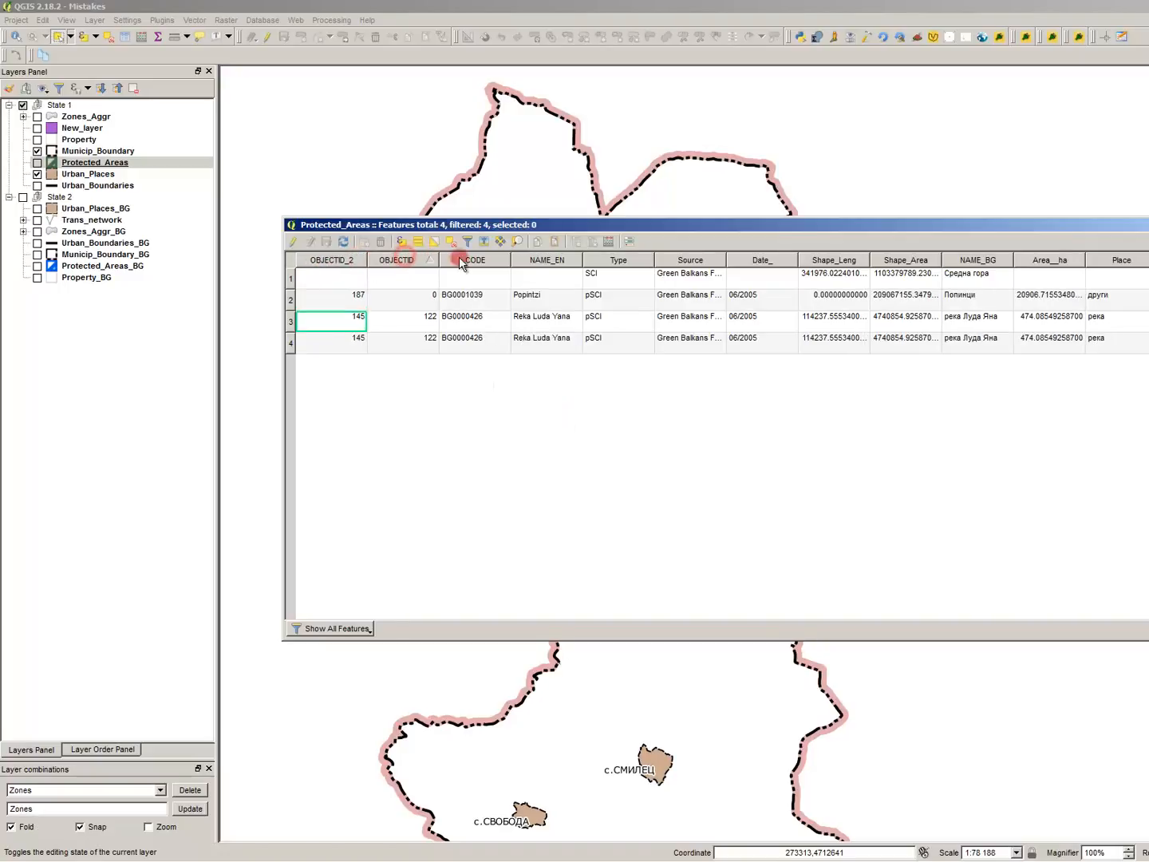
{"action": "left_click", "coordinate": [493, 261]}
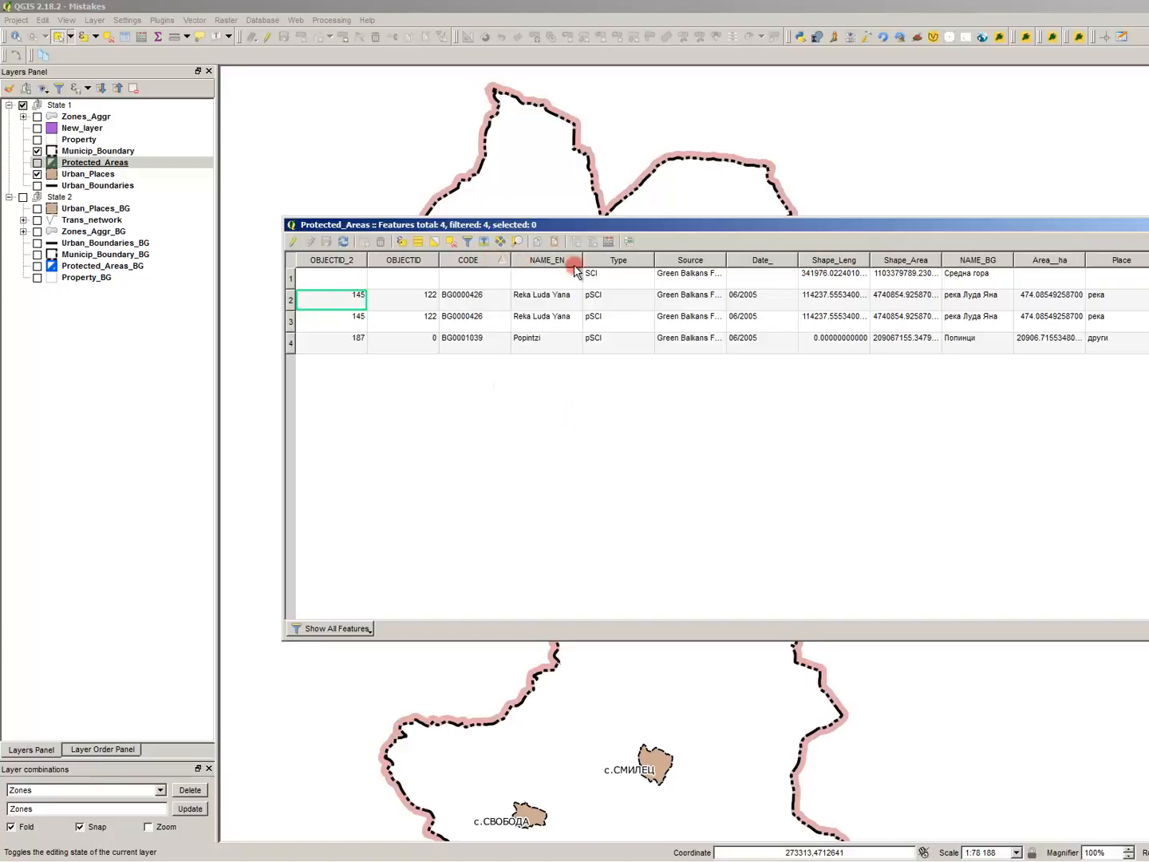
{"action": "left_click", "coordinate": [768, 261]}
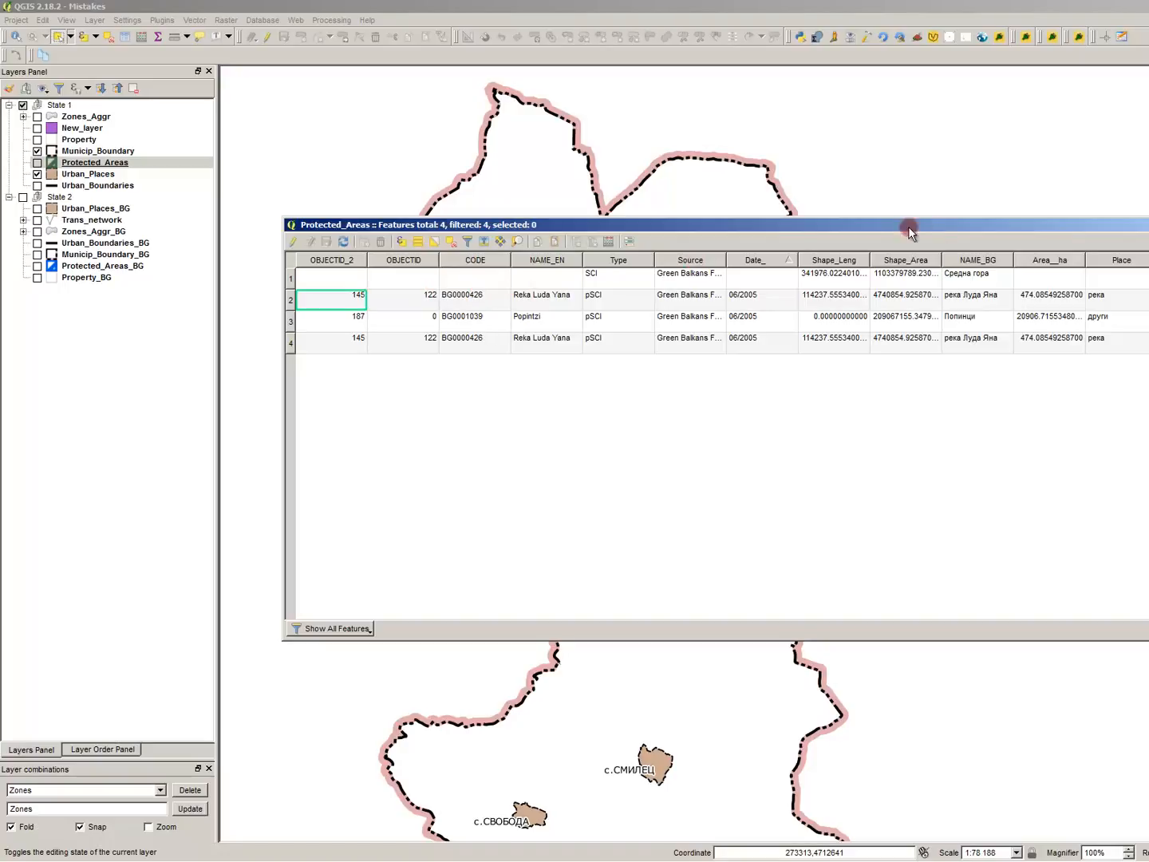
{"action": "left_click", "coordinate": [708, 260]}
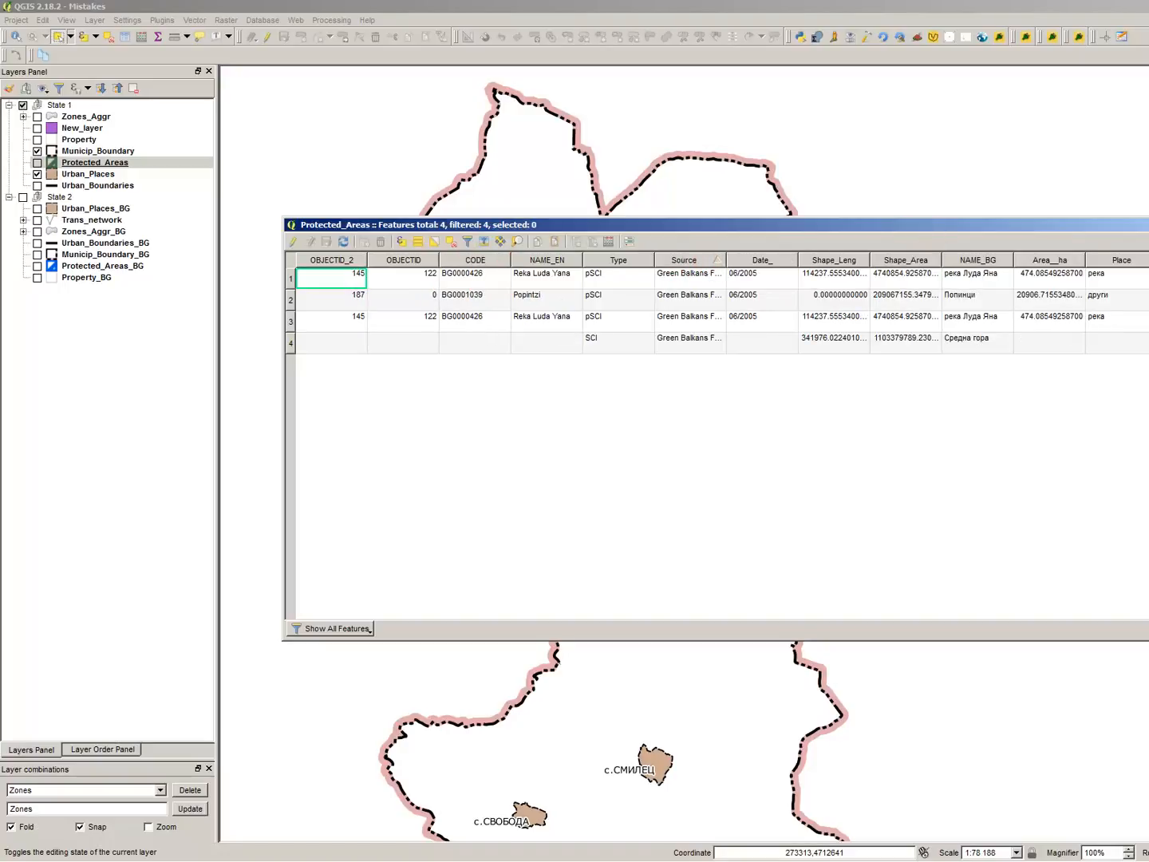
{"action": "left_click", "coordinate": [1148, 224]}
- Open the Zones_Aggr attribute table and sort its records by NMEST and by EKNM
{"action": "left_click", "coordinate": [100, 118]}
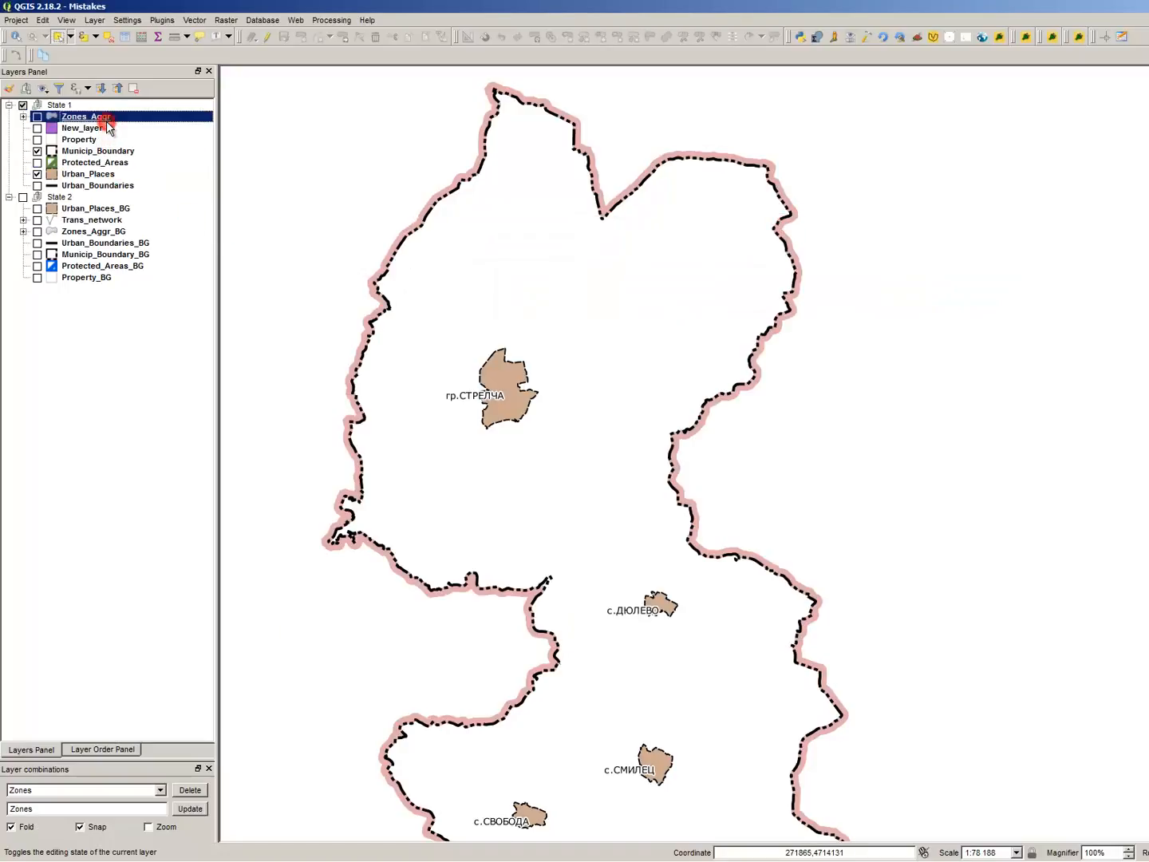
{"action": "key", "text": "F6"}
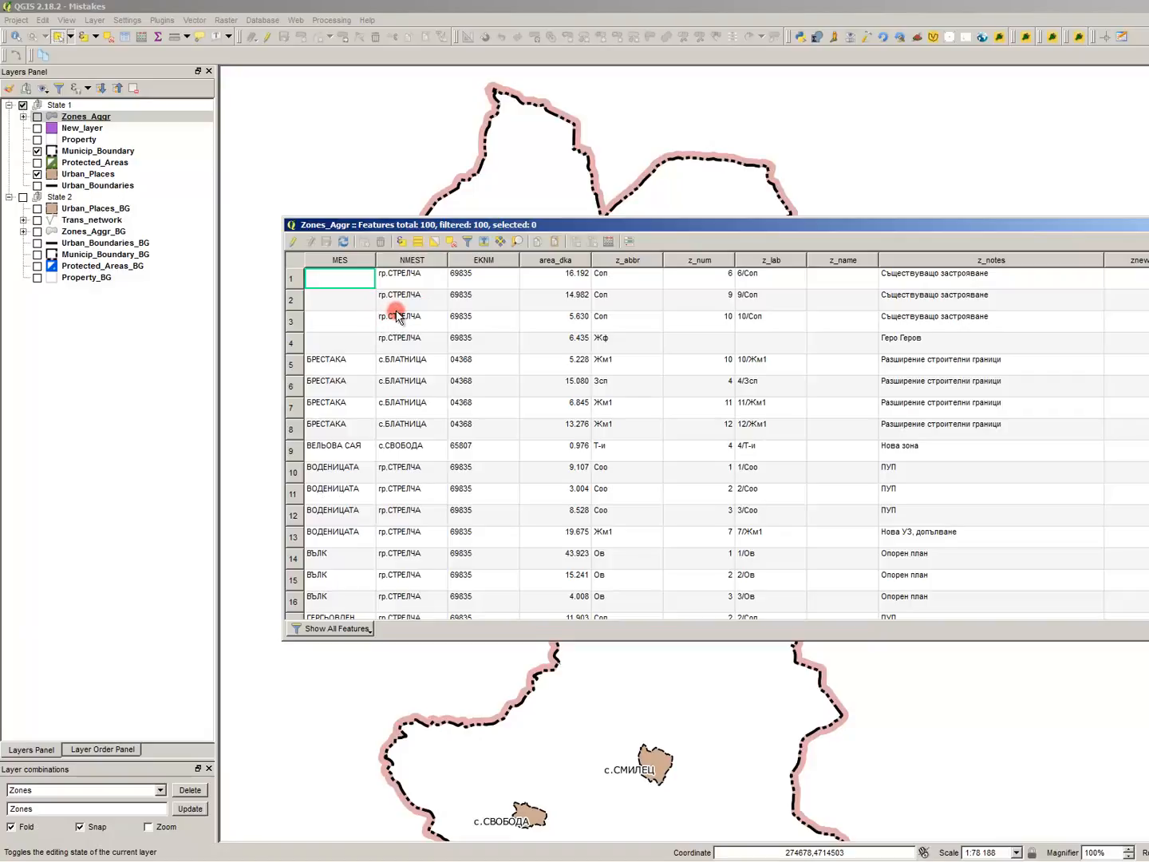
{"action": "left_click", "coordinate": [423, 262]}
{"action": "left_click", "coordinate": [487, 261]}
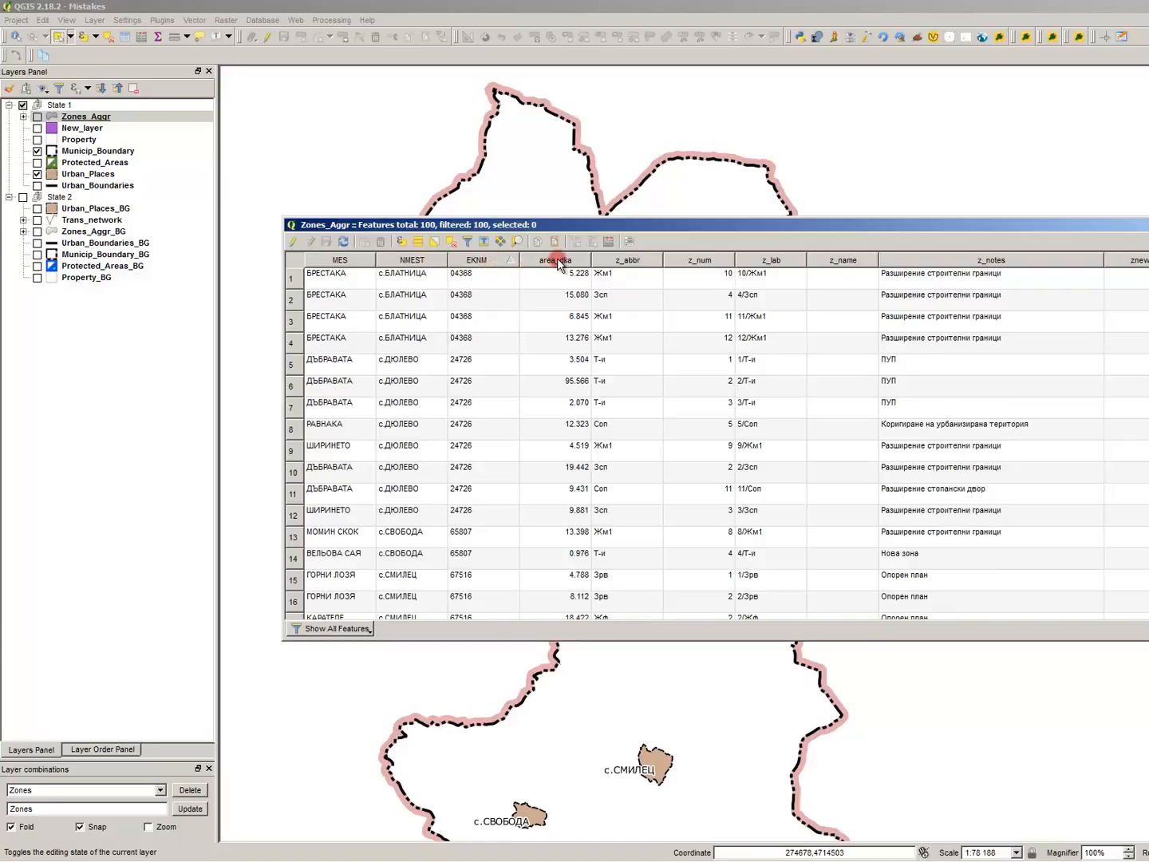
- Sort the Zones_Aggr records by area_dka and by z_abbr, and close the attribute table
{"action": "left_click", "coordinate": [560, 262]}
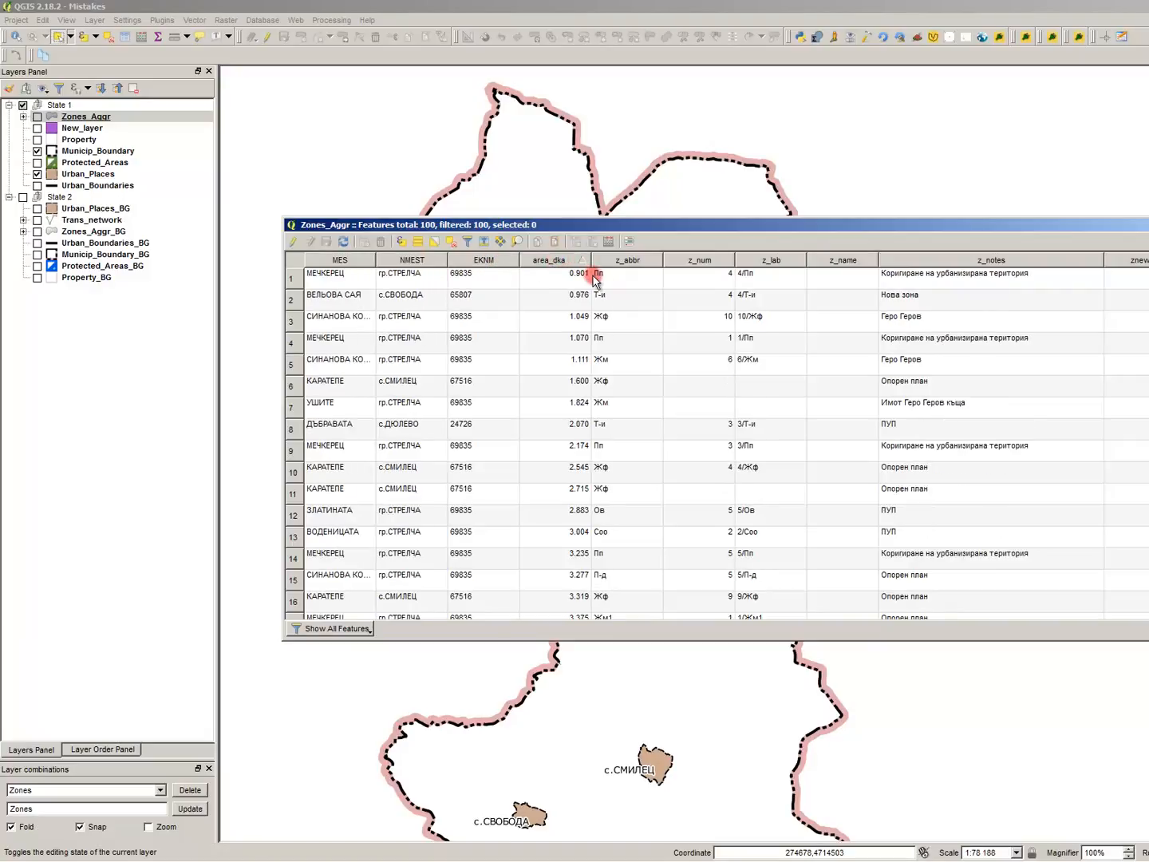
{"action": "left_click", "coordinate": [645, 261]}
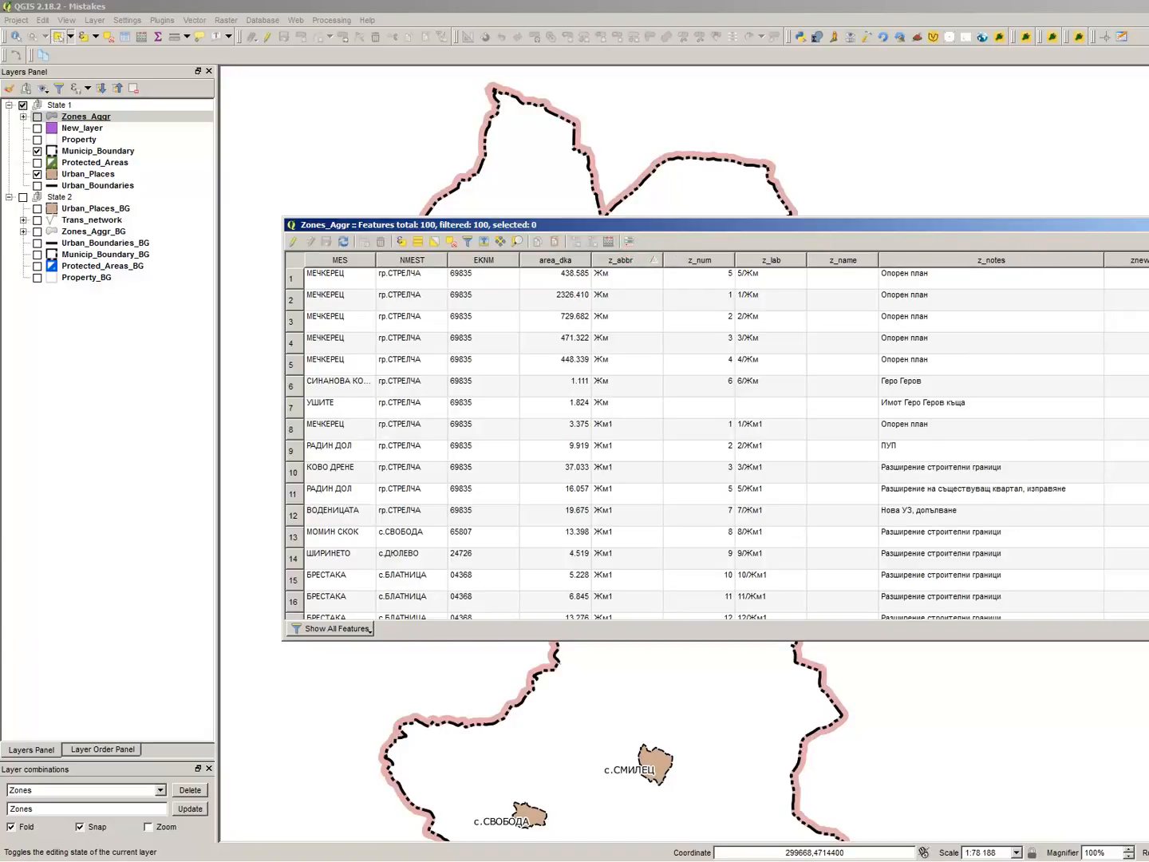
{"action": "left_click", "coordinate": [1148, 225]}
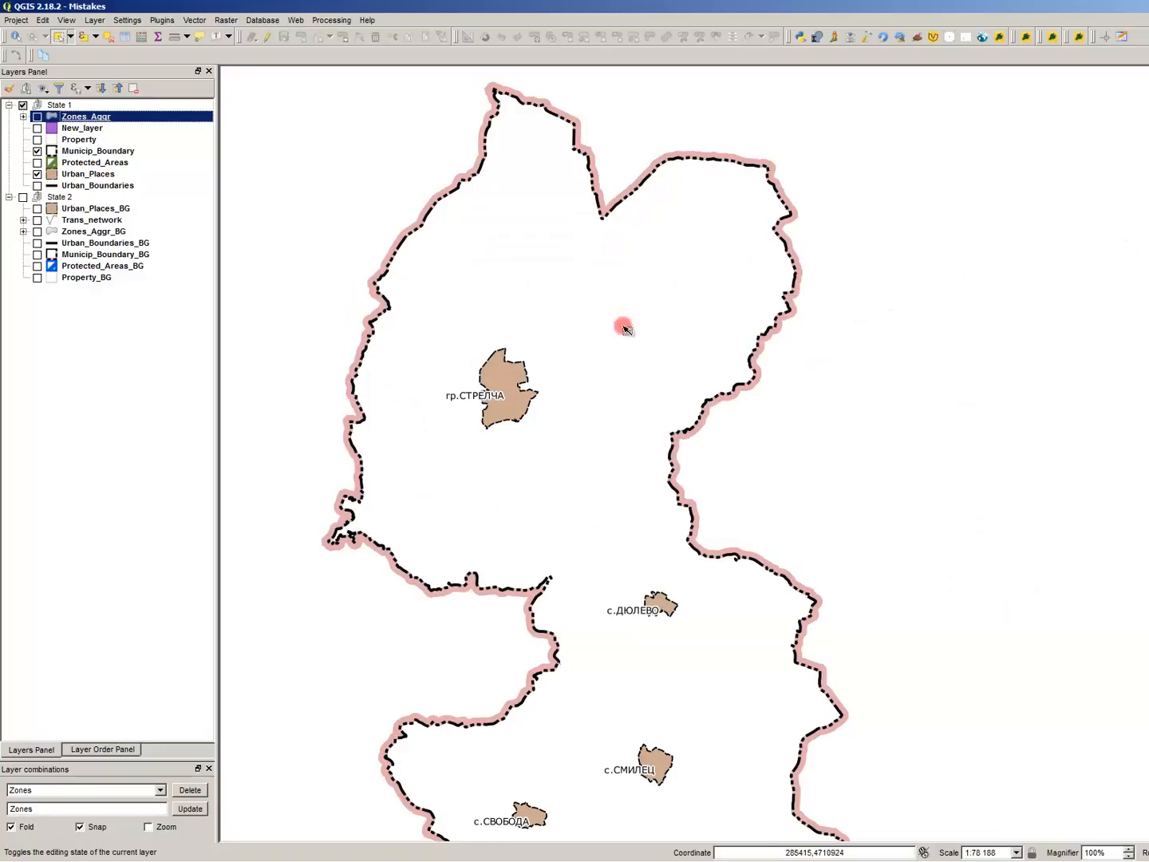
- Apply the saved Zones layer combination to the map and view the whole municipality
{"action": "left_click", "coordinate": [144, 149]}
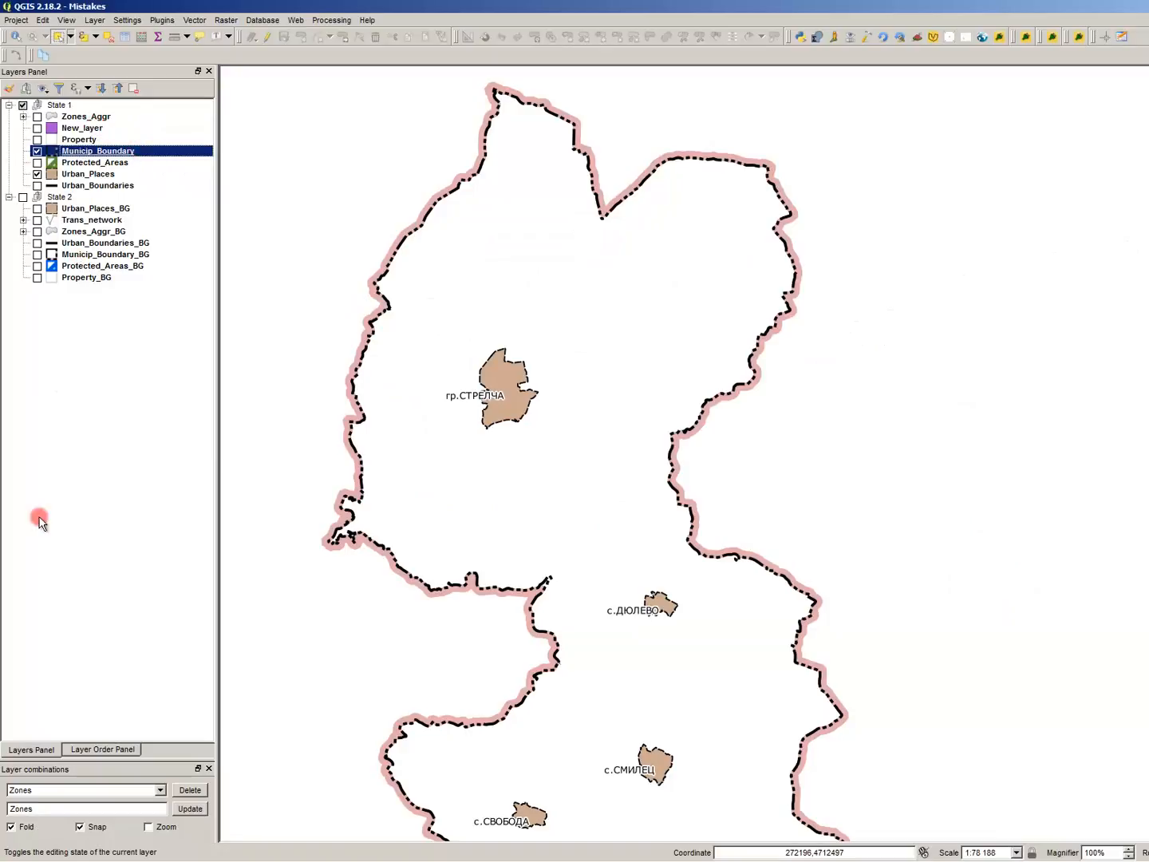
{"action": "left_click", "coordinate": [116, 791]}
{"action": "left_click", "coordinate": [111, 833]}
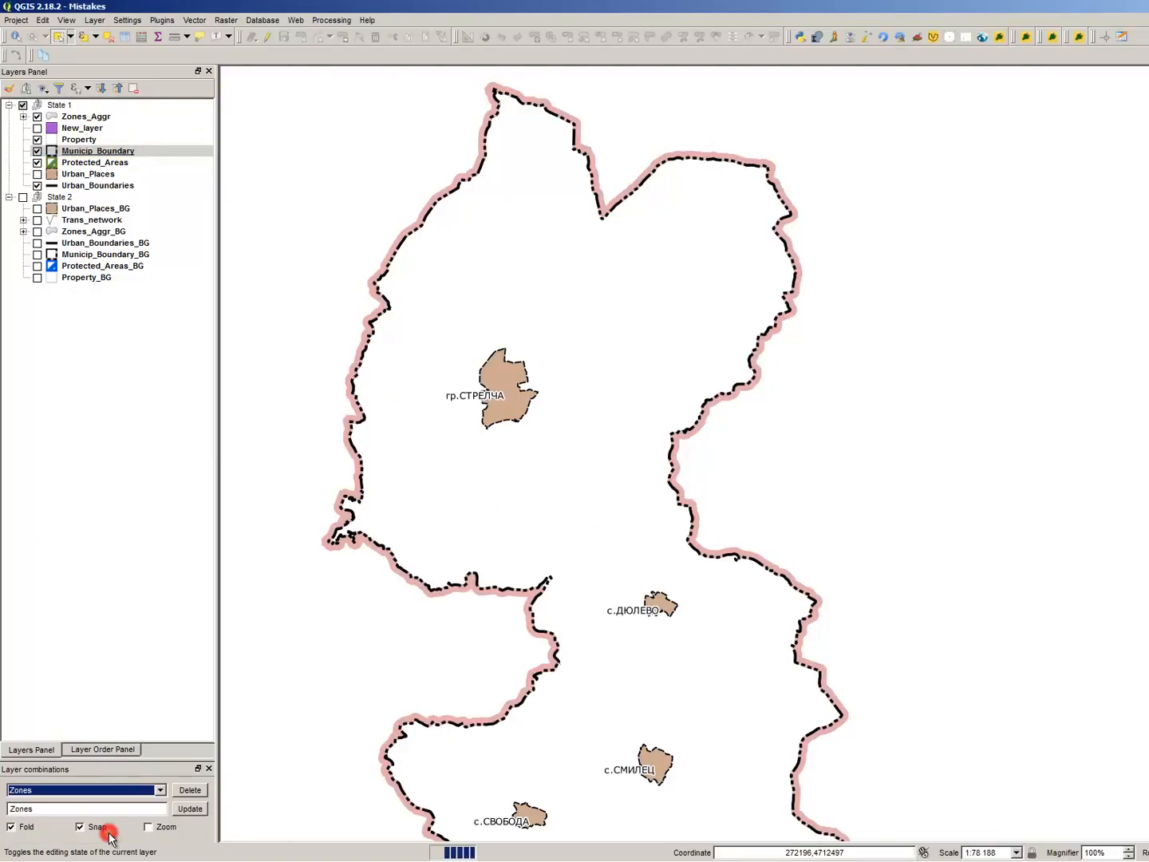
{"action": "scroll", "coordinate": [698, 402], "scroll_direction": "down", "scroll_amount": 1}
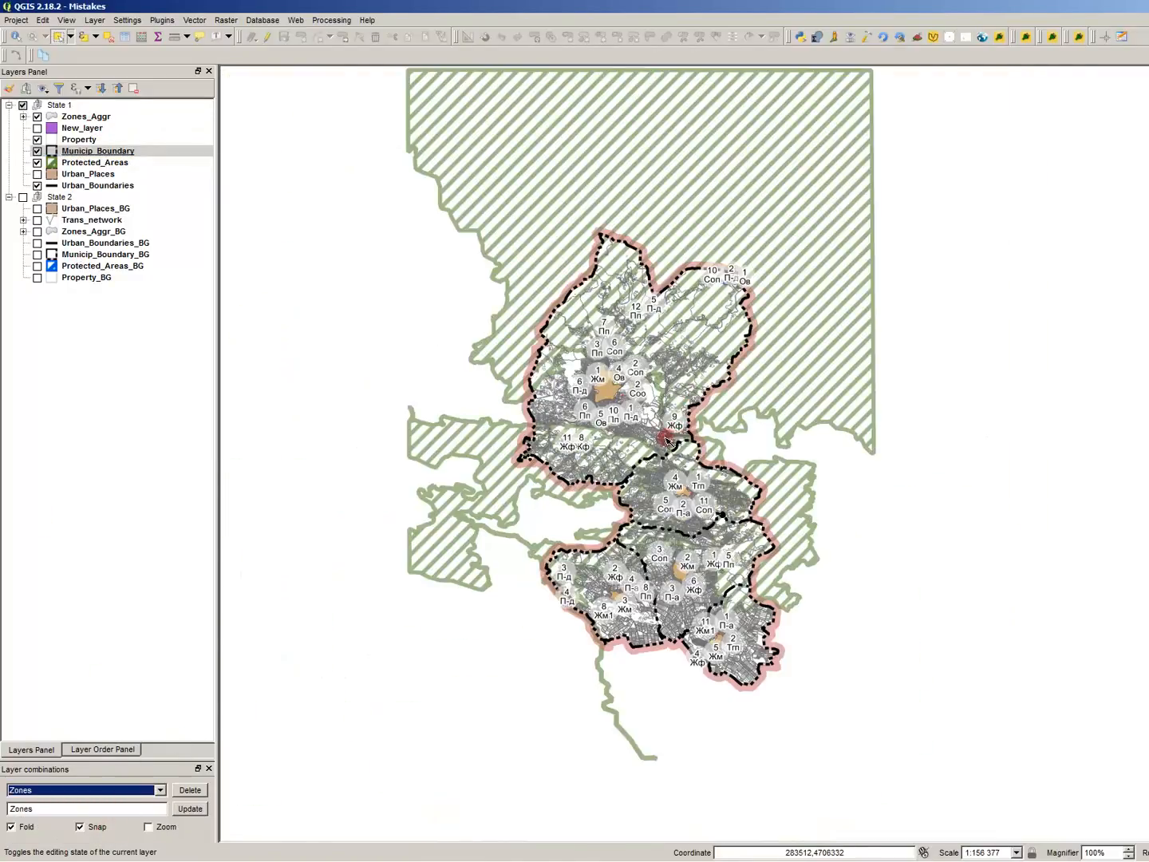
{"action": "scroll", "coordinate": [629, 441], "scroll_direction": "up", "scroll_amount": 2}
{"action": "scroll", "coordinate": [478, 484], "scroll_direction": "down", "scroll_amount": 1}
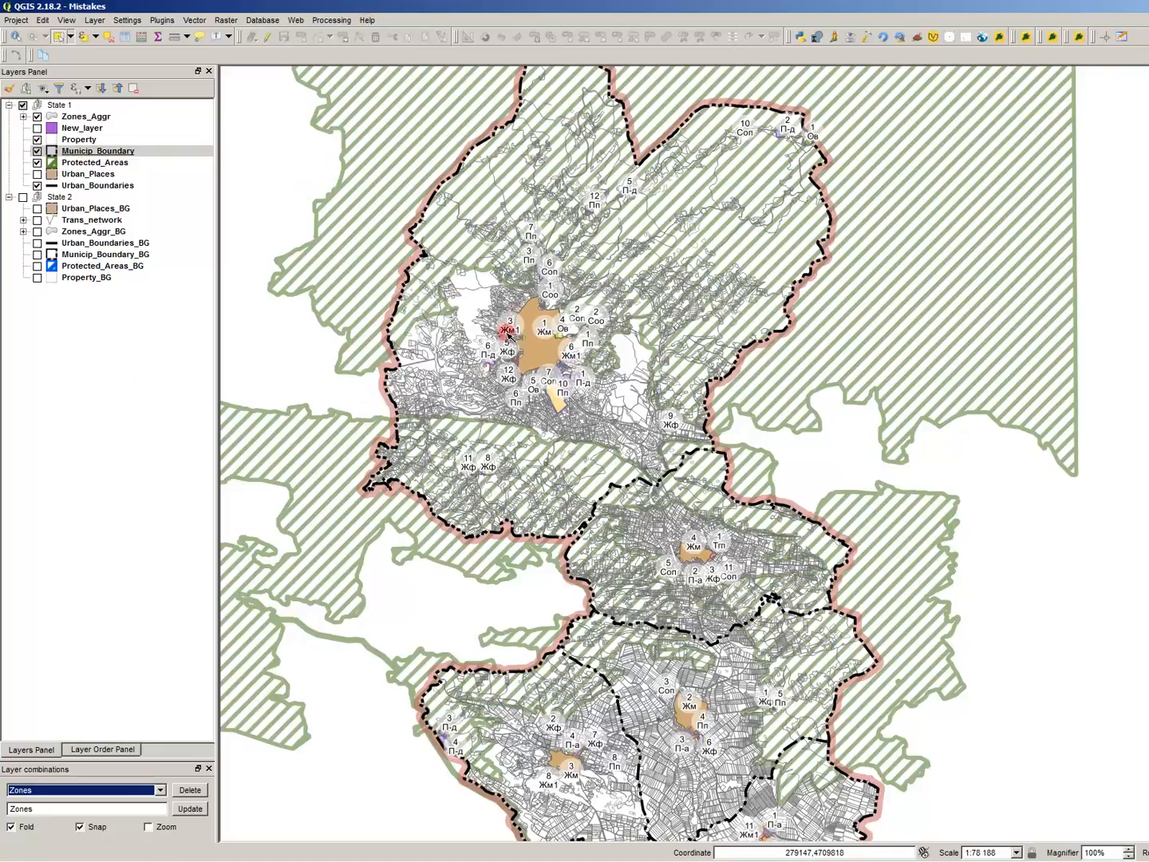
{"action": "left_click", "coordinate": [16, 19]}
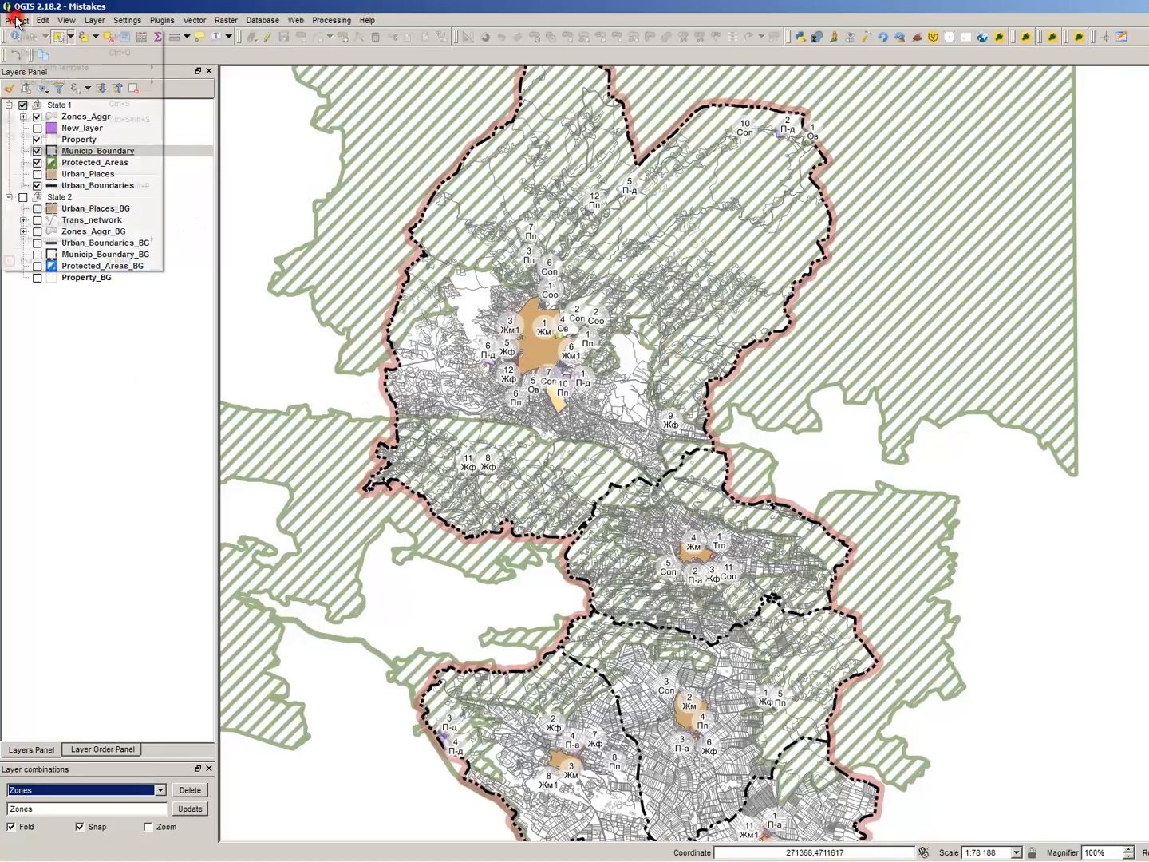
{"action": "left_click", "coordinate": [68, 119]}
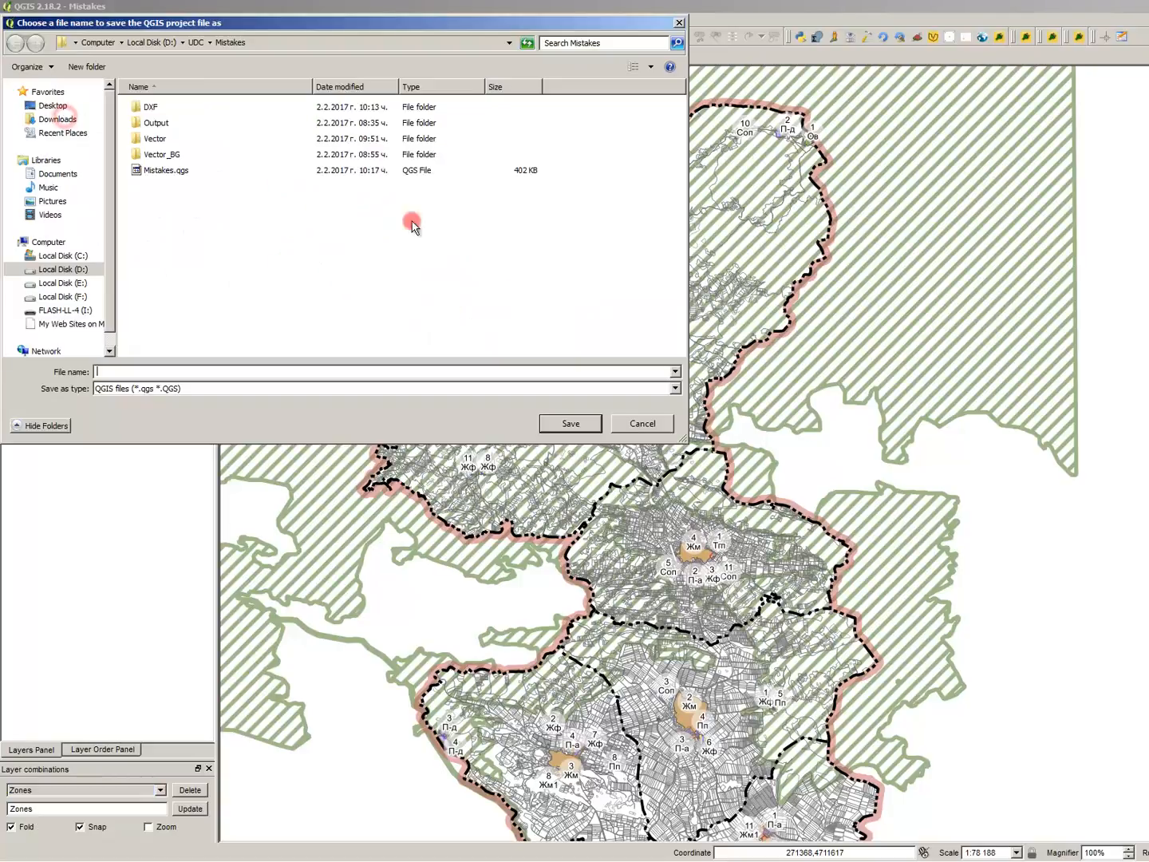
{"action": "left_click", "coordinate": [663, 420]}
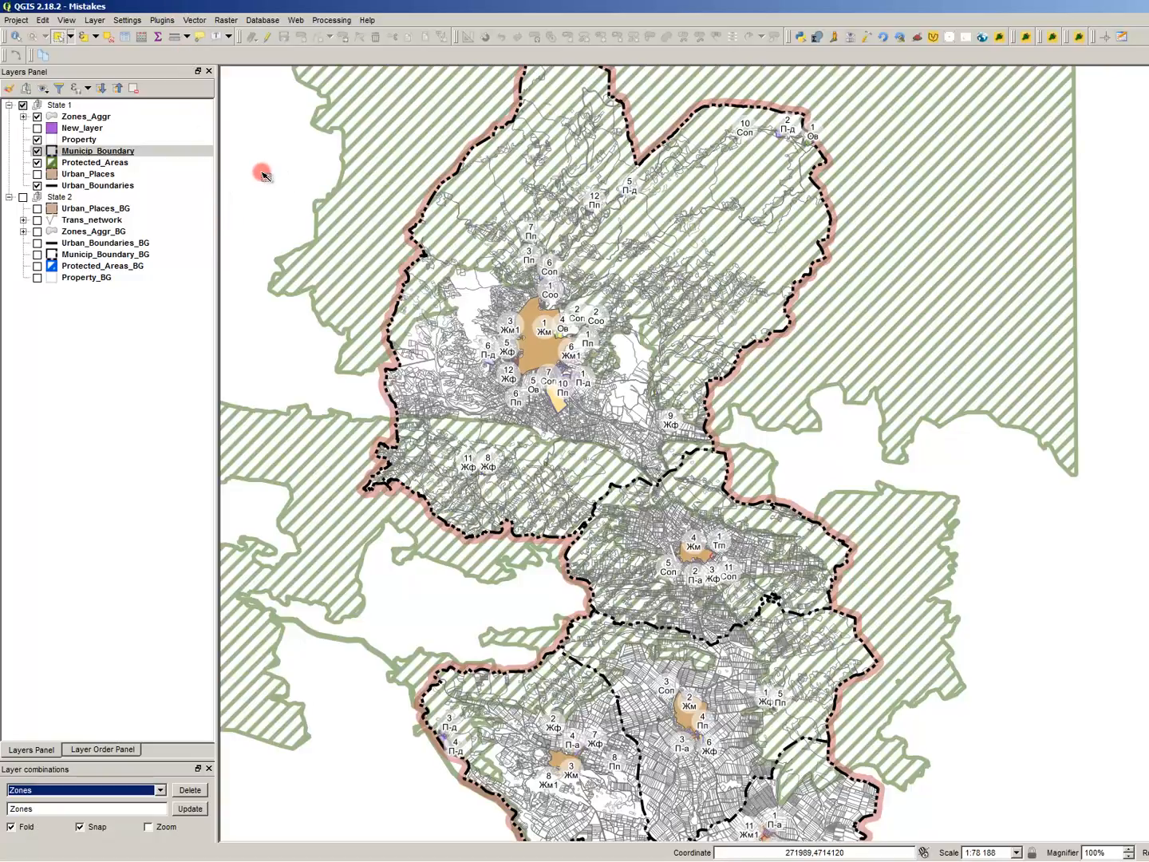
- Save the project and collapse the State 1 and State 2 layer groups
{"action": "key", "text": "ctrl+s"}
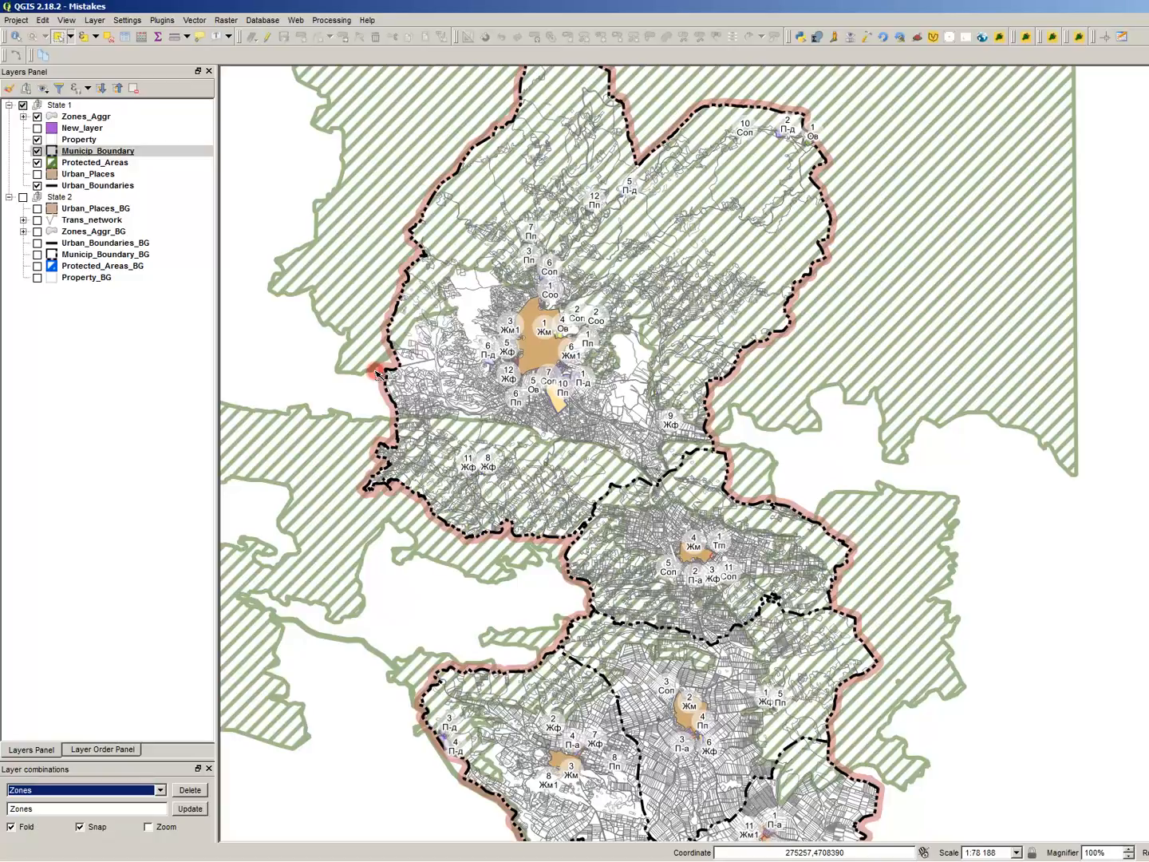
{"action": "left_click", "coordinate": [130, 163]}
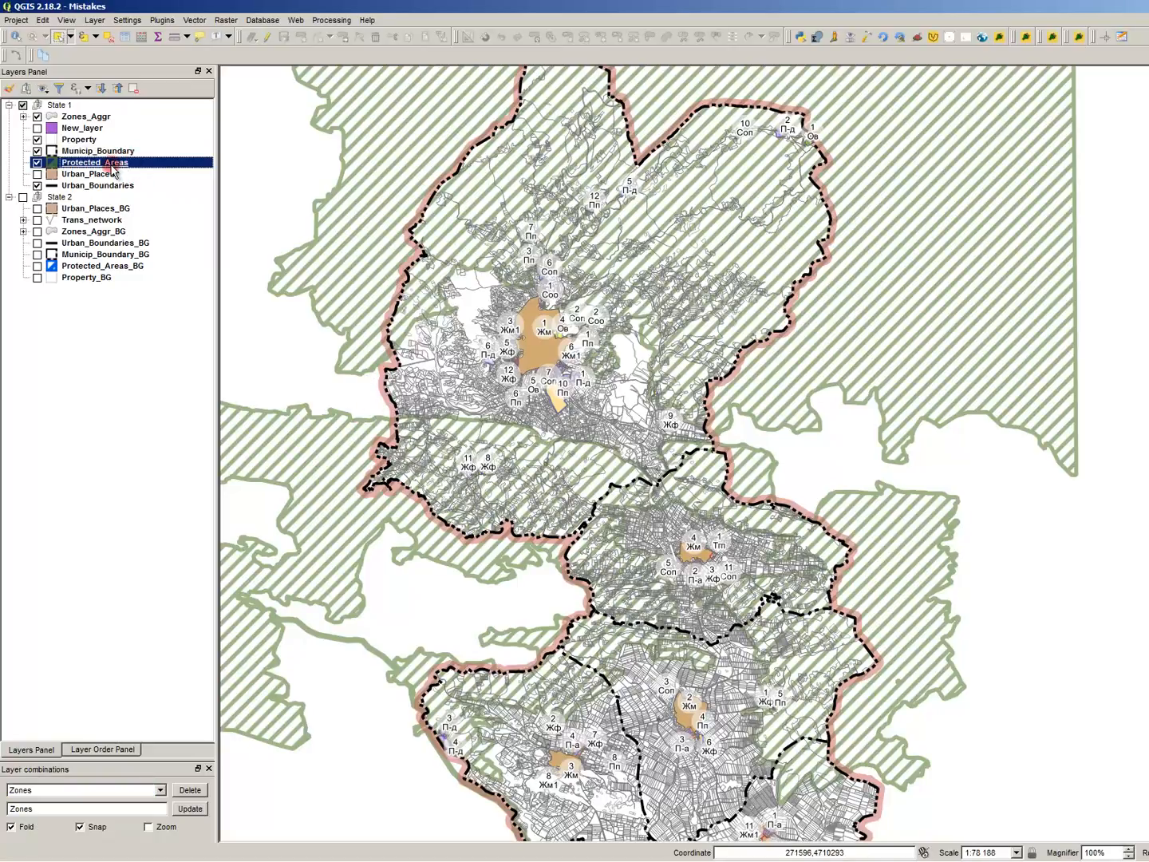
{"action": "left_click", "coordinate": [8, 104]}
{"action": "left_click", "coordinate": [9, 117]}
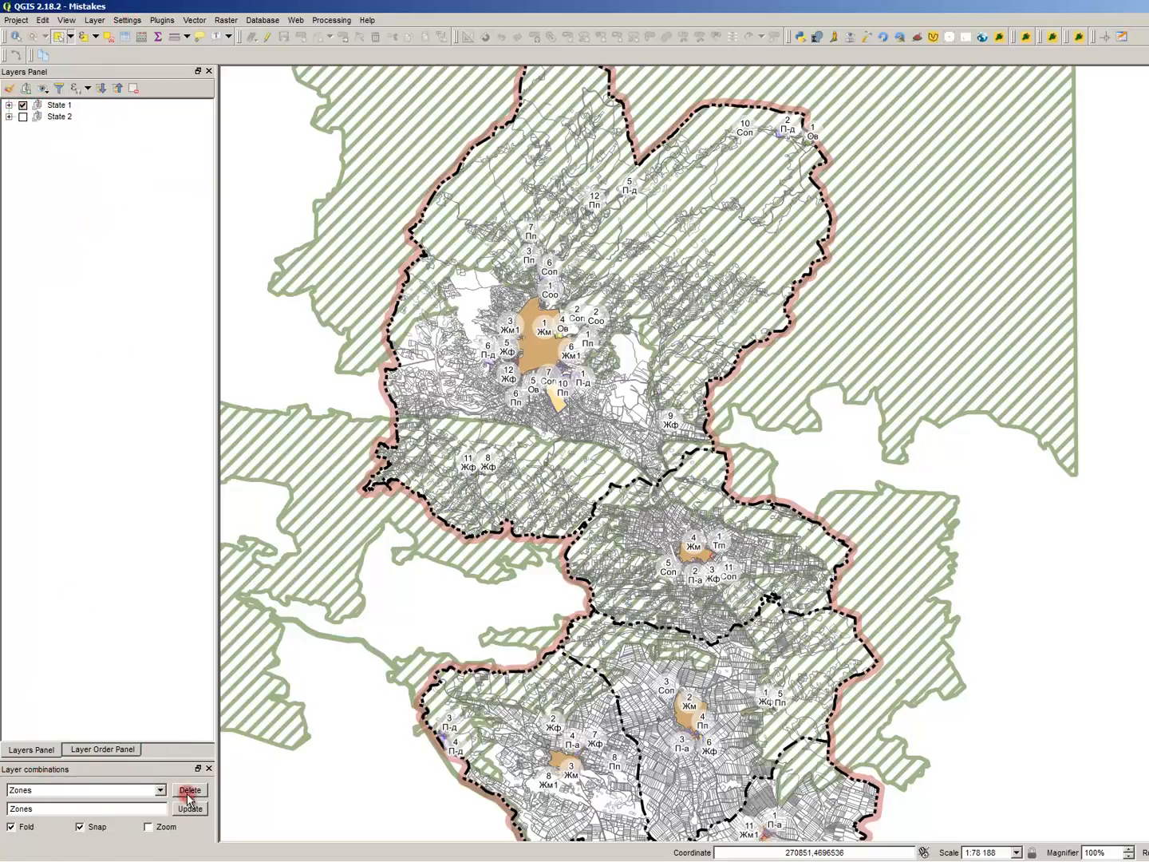
- Open the plugin manager and search the plugins that are not installed for "point"
{"action": "left_click", "coordinate": [135, 19]}
{"action": "mouse_move", "coordinate": [163, 19]}
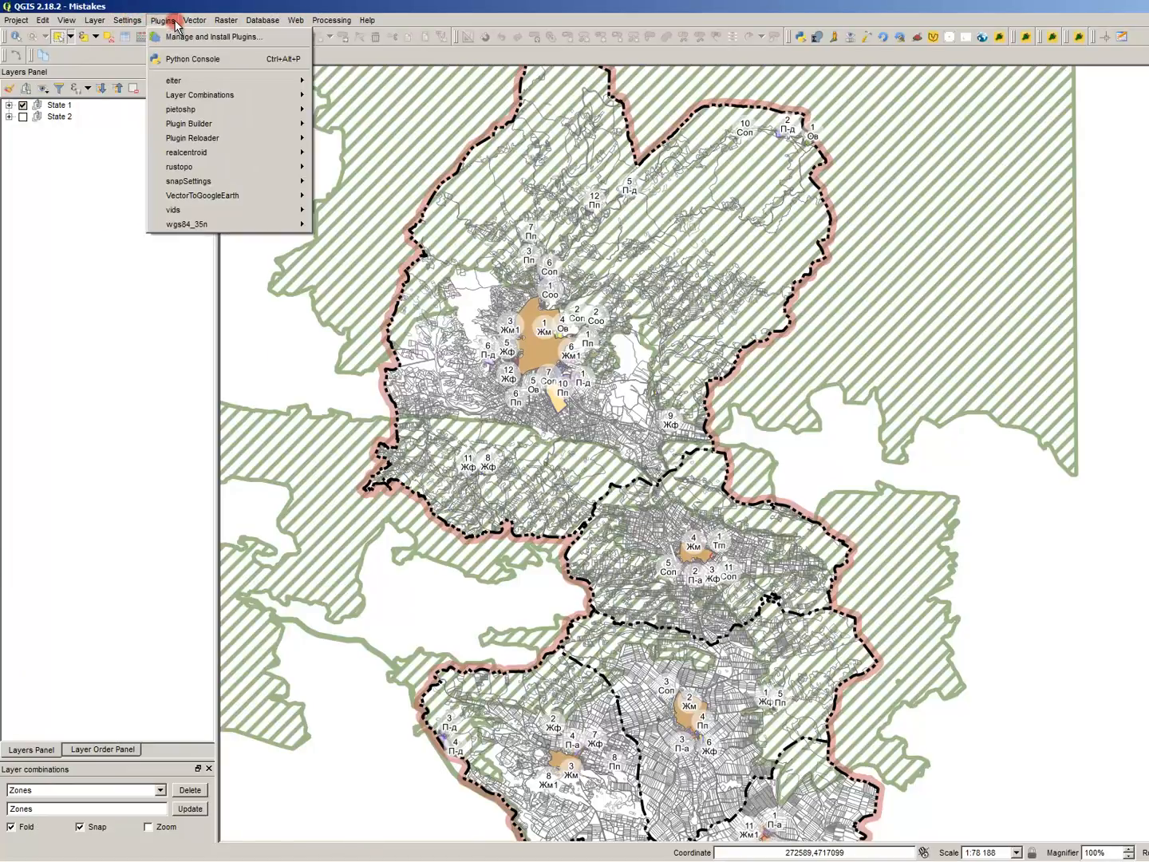
{"action": "left_click", "coordinate": [188, 38]}
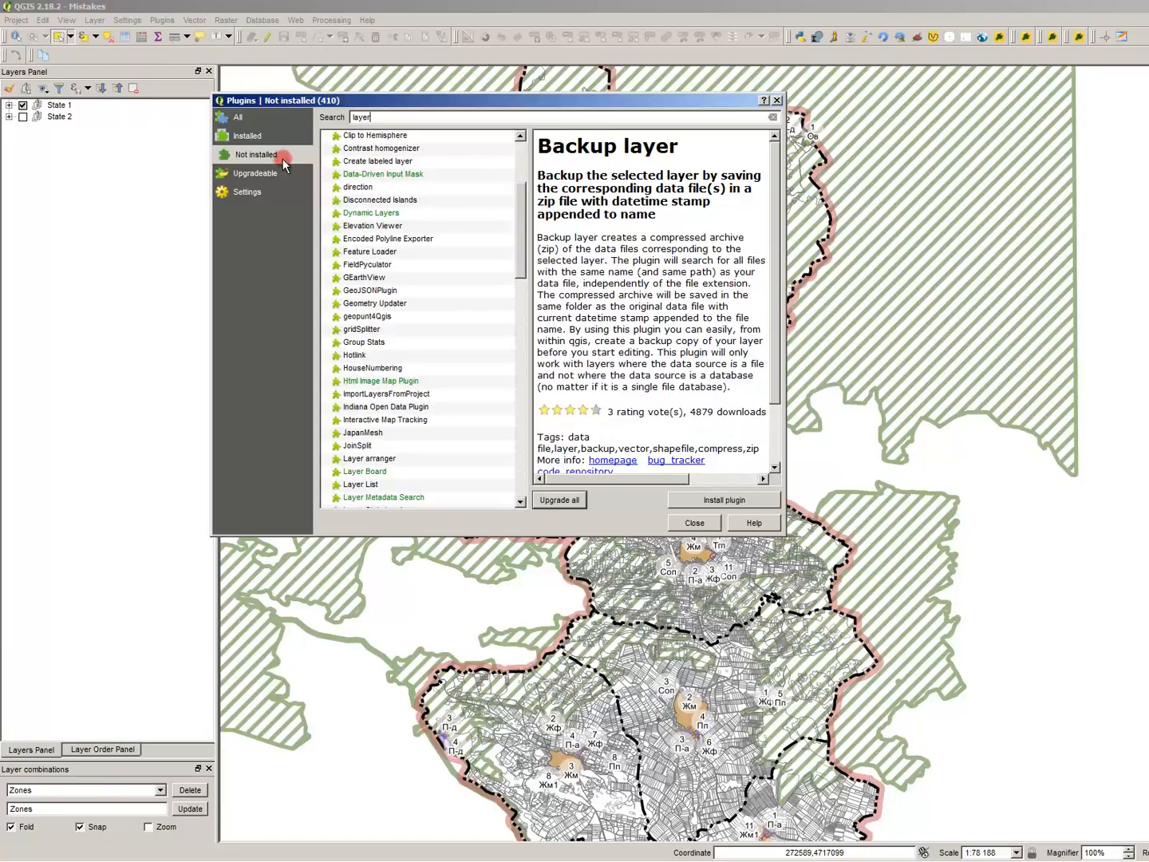
{"action": "double_click", "coordinate": [399, 122]}
{"action": "key", "text": "BackSpace"}
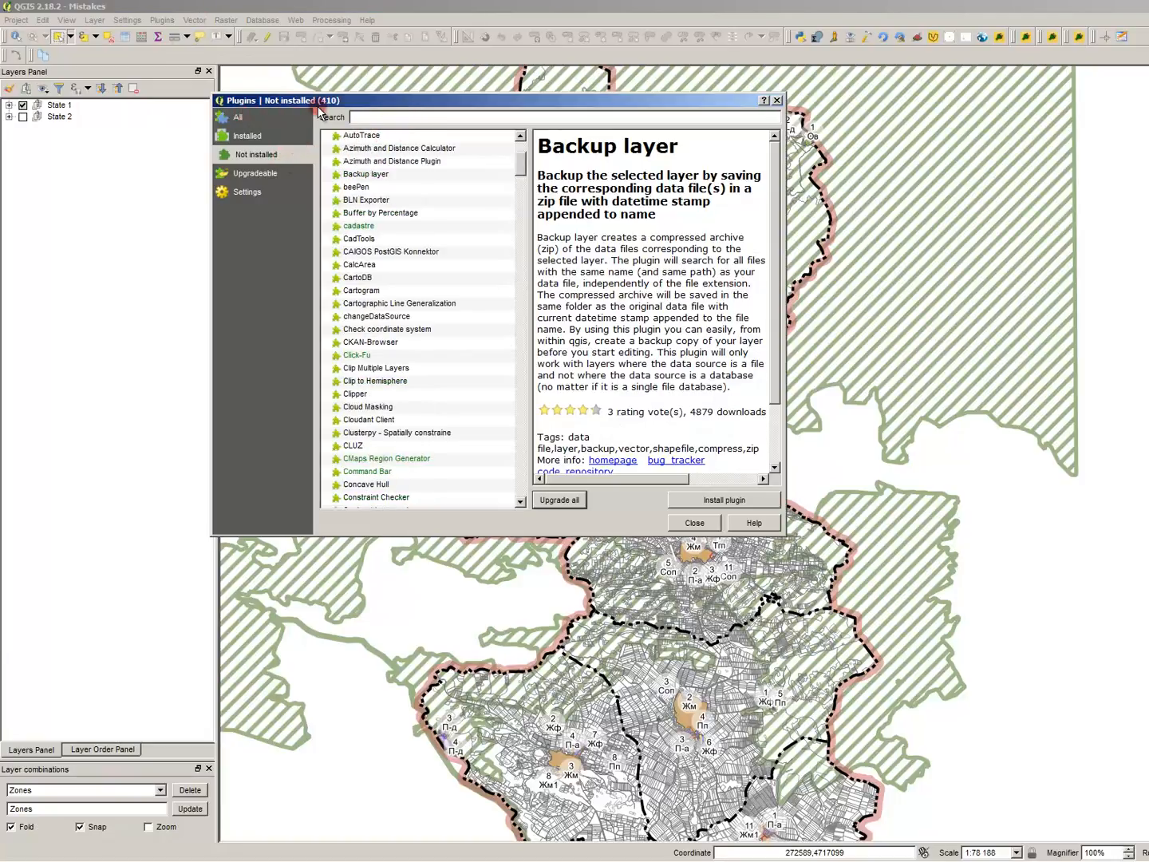
{"action": "type", "text": "point"}
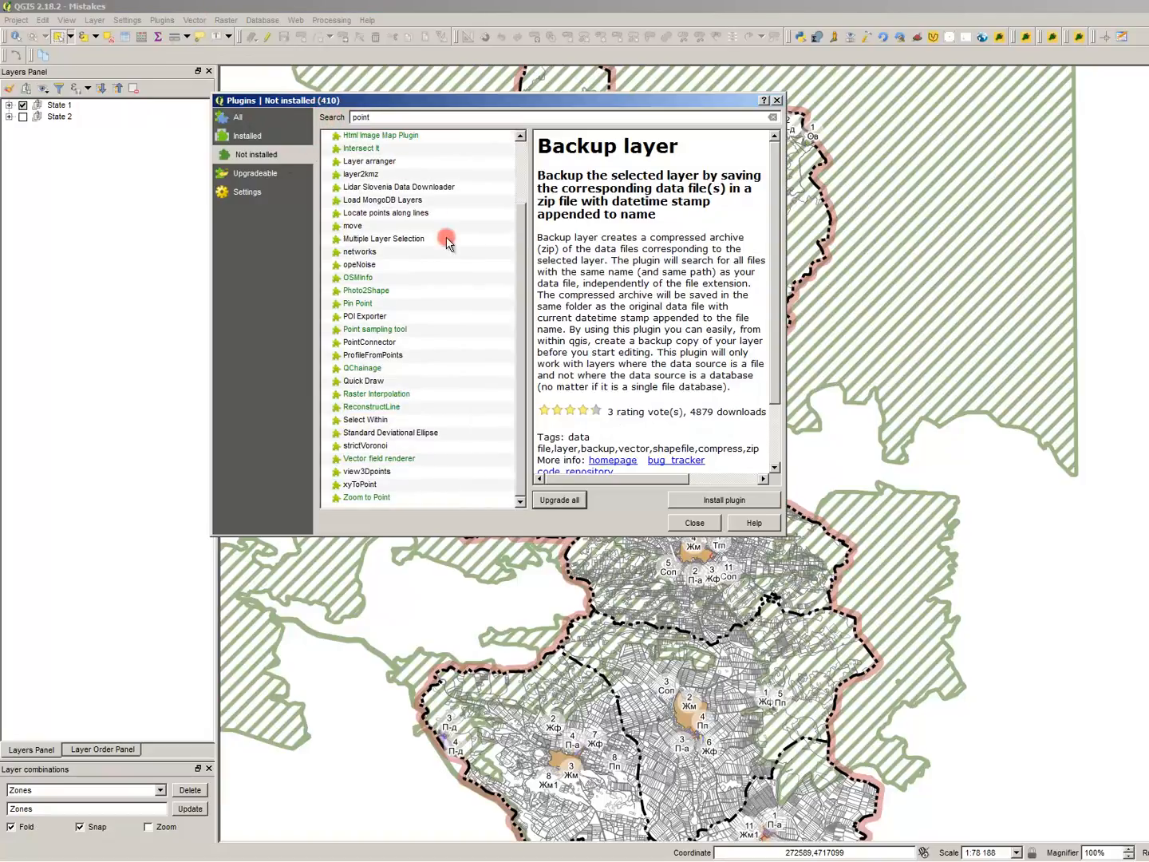
- Browse the matching plugins and view the descriptions of Layer arranger, GeoSearch and FlowPathDown_BB
{"action": "scroll", "coordinate": [467, 262], "scroll_direction": "up", "scroll_amount": 2}
{"action": "scroll", "coordinate": [459, 269], "scroll_direction": "down", "scroll_amount": 2}
{"action": "scroll", "coordinate": [447, 271], "scroll_direction": "up", "scroll_amount": 2}
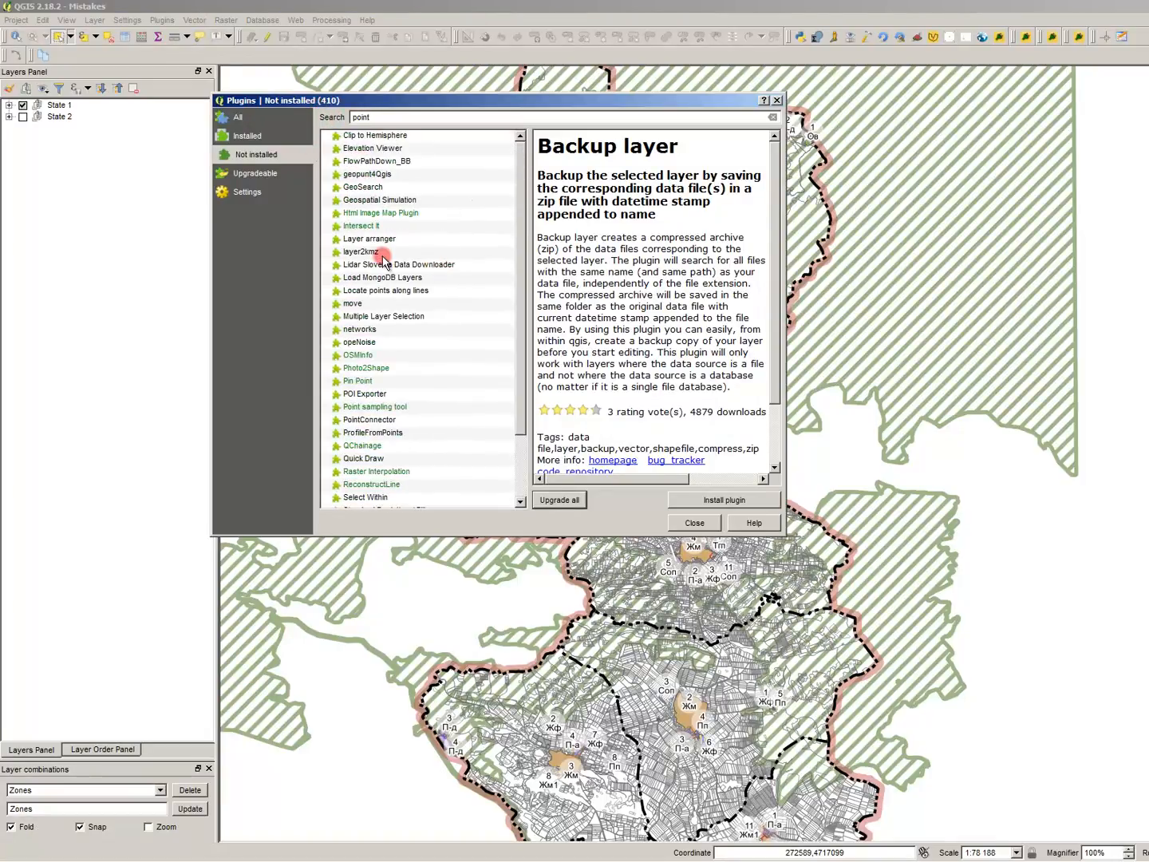
{"action": "left_click", "coordinate": [378, 240]}
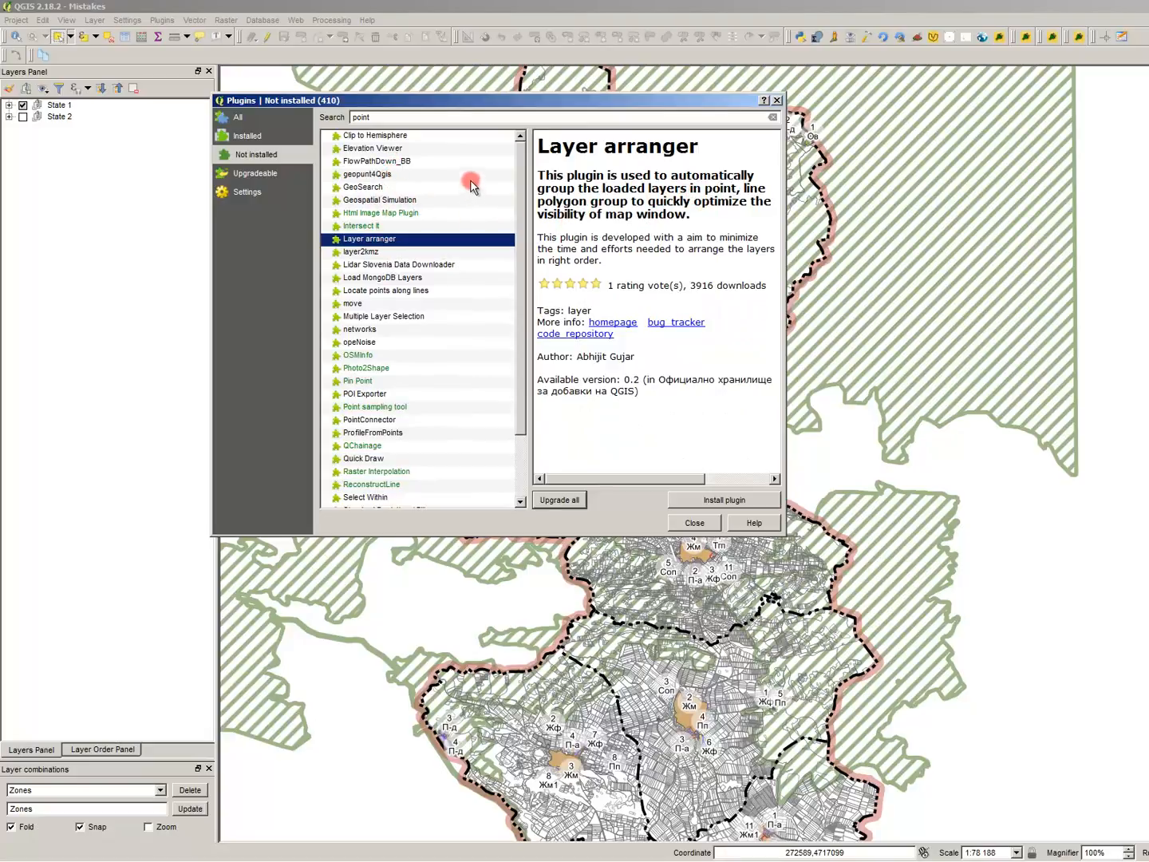
{"action": "left_click", "coordinate": [410, 185]}
{"action": "left_click", "coordinate": [411, 161]}
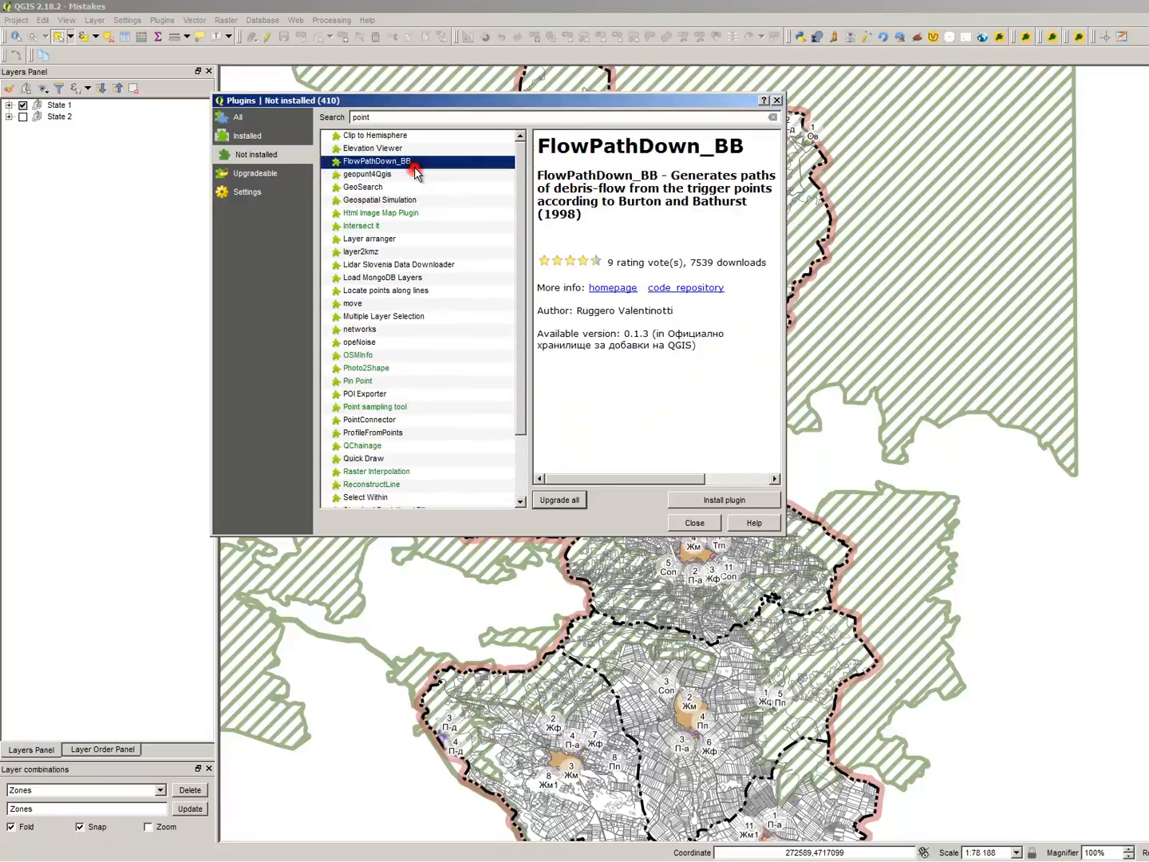
- Examine the unfiltered list of installed plugins and close the plugin manager
{"action": "left_click", "coordinate": [268, 138]}
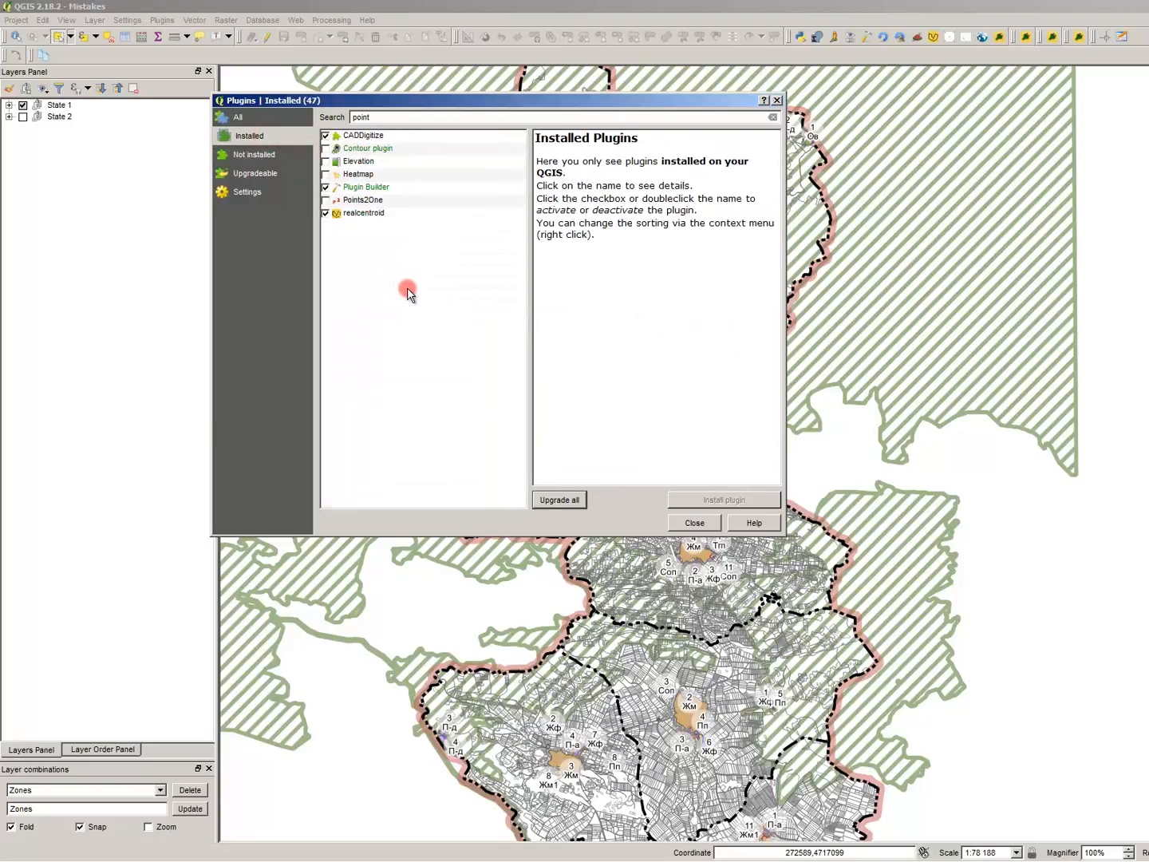
{"action": "double_click", "coordinate": [363, 117]}
{"action": "key", "text": "BackSpace"}
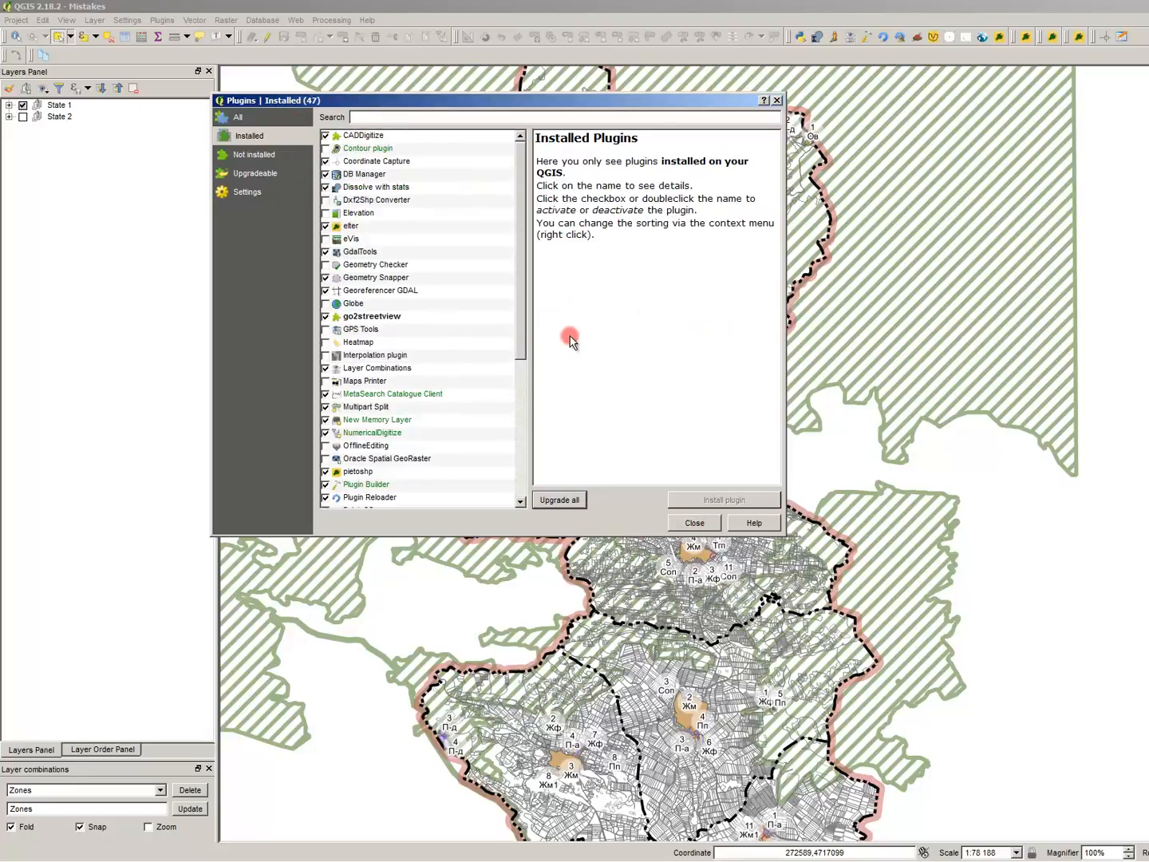
{"action": "left_click_drag", "start_coordinate": [520, 315], "coordinate": [634, 480]}
{"action": "left_click", "coordinate": [692, 524]}
{"action": "left_click", "coordinate": [645, 632]}
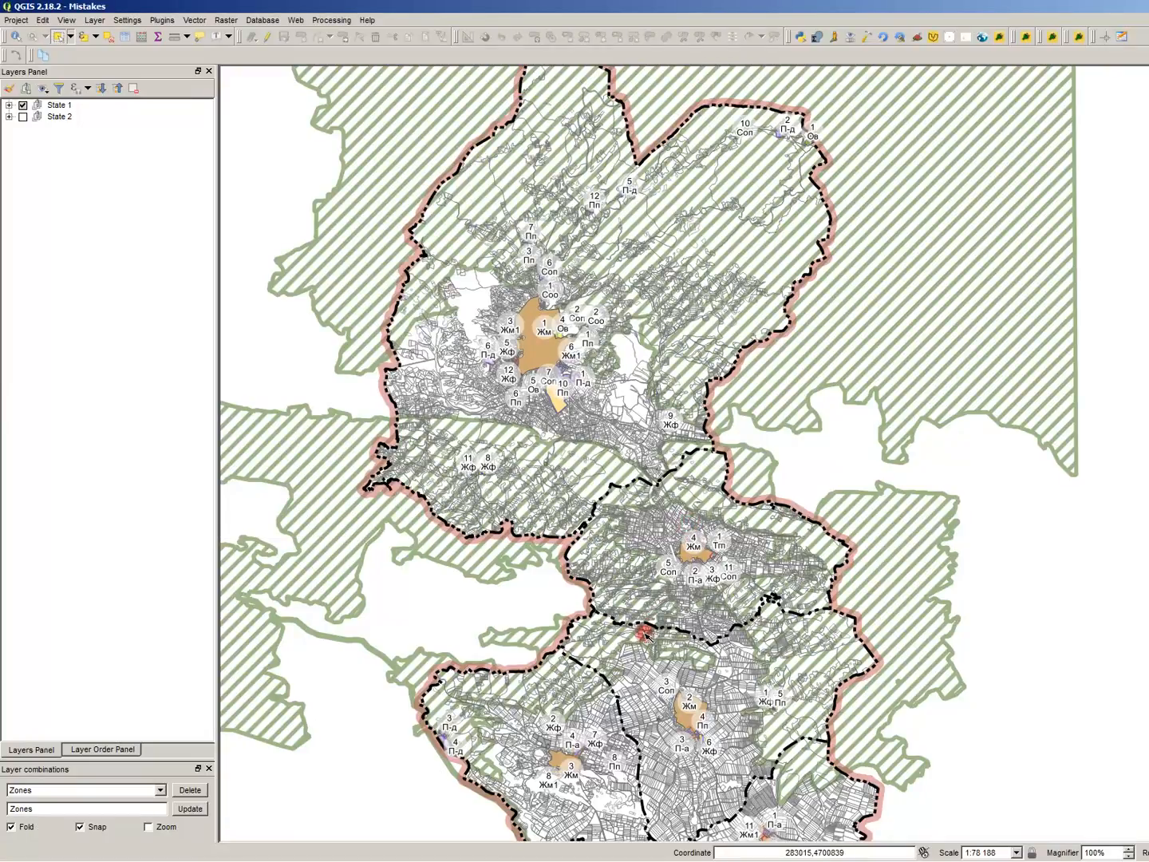